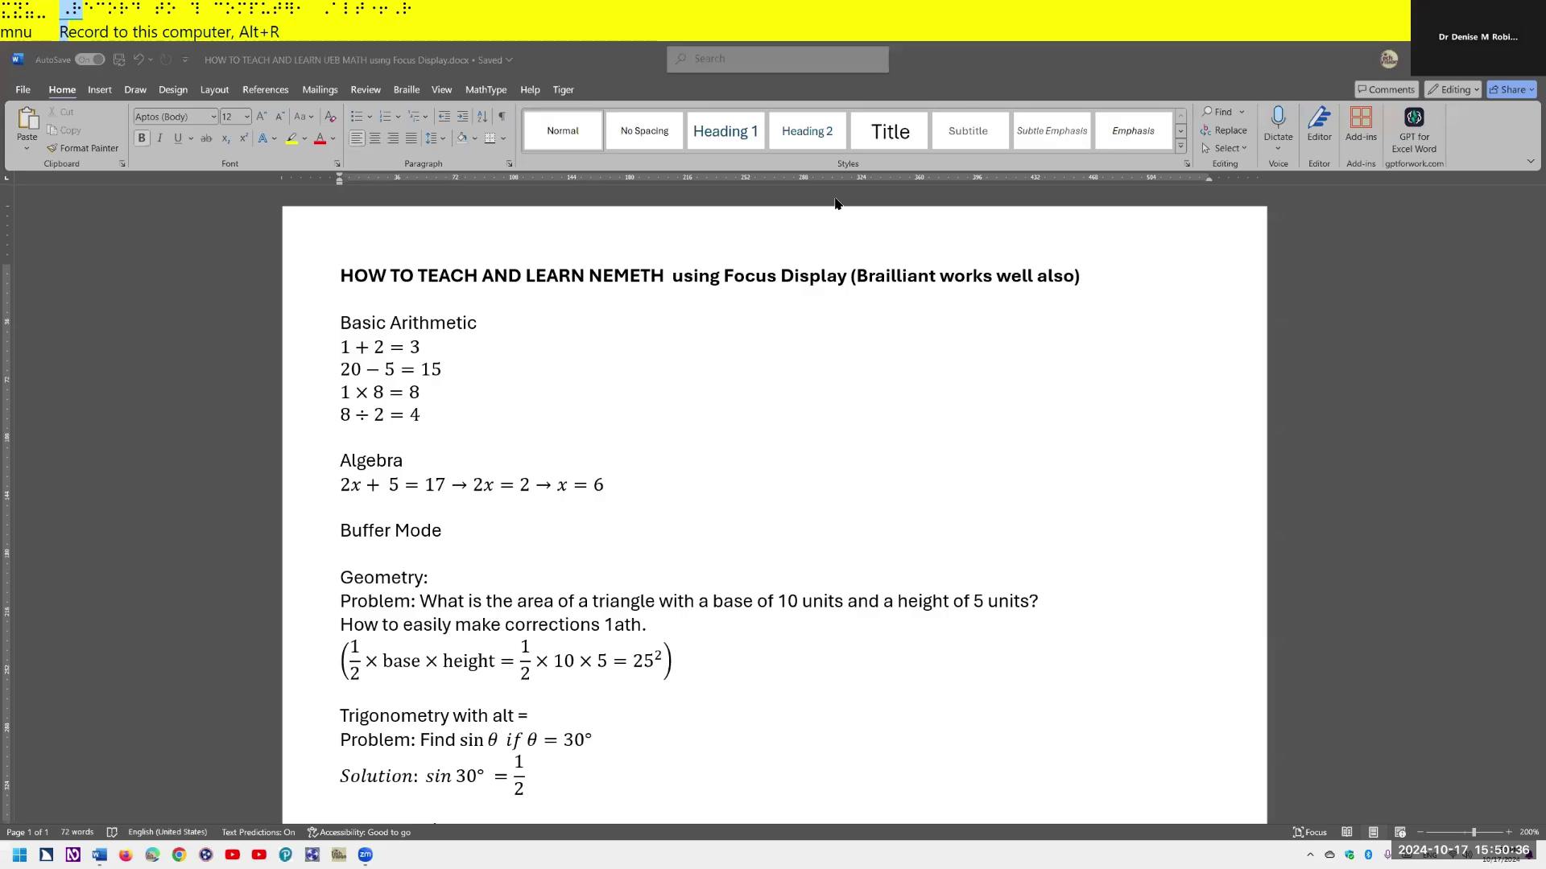
# - Select the document's title line and open JAWS Settings Center for Word
pyautogui.click(327, 273)
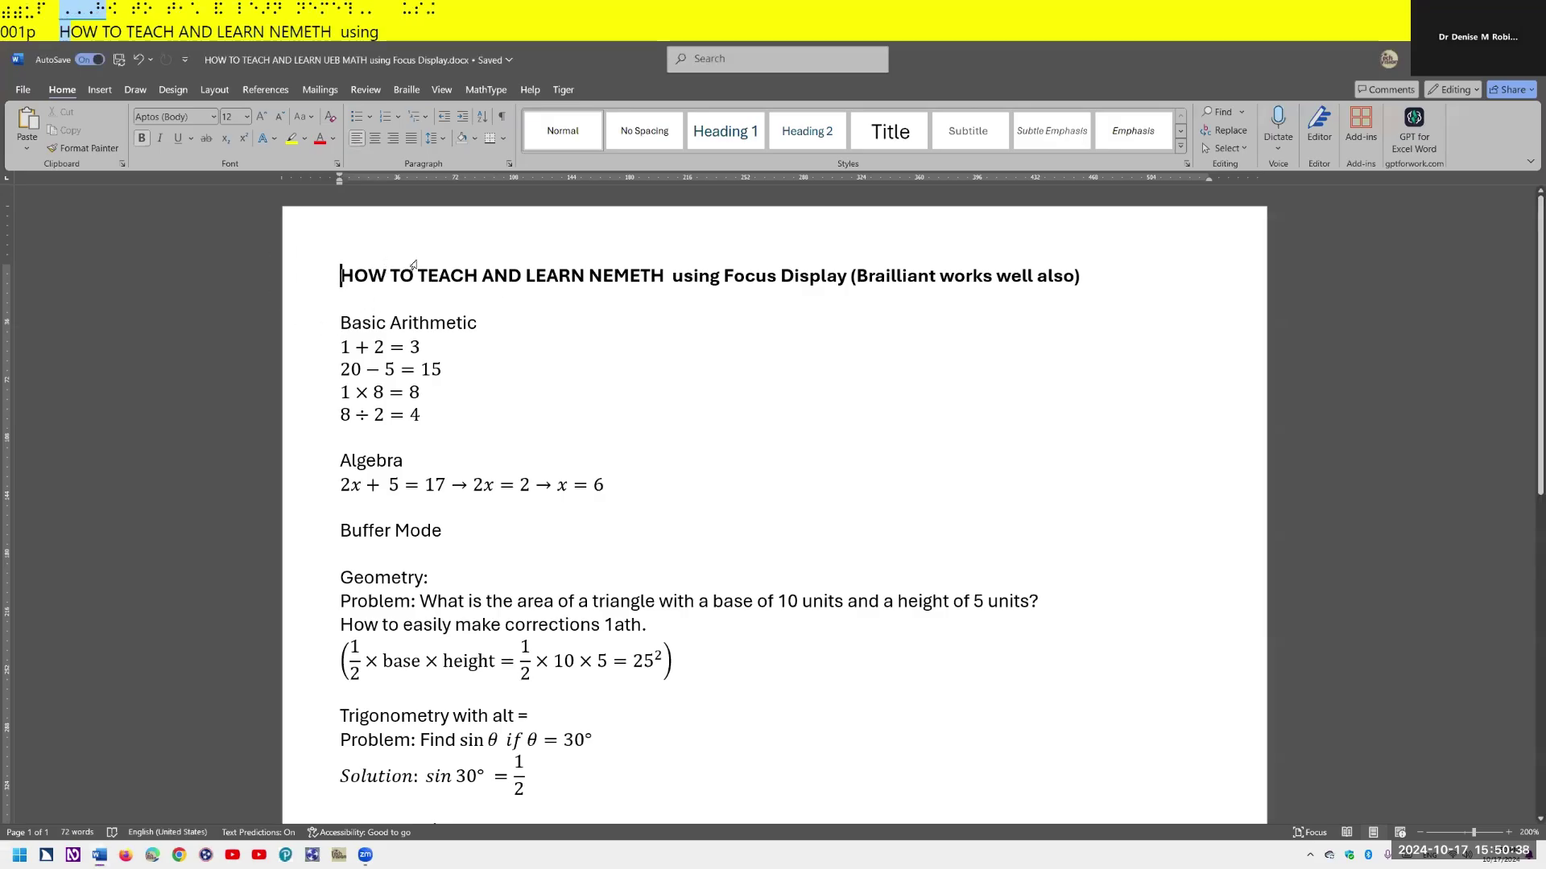
pyautogui.hotkey('shift', 'Down')
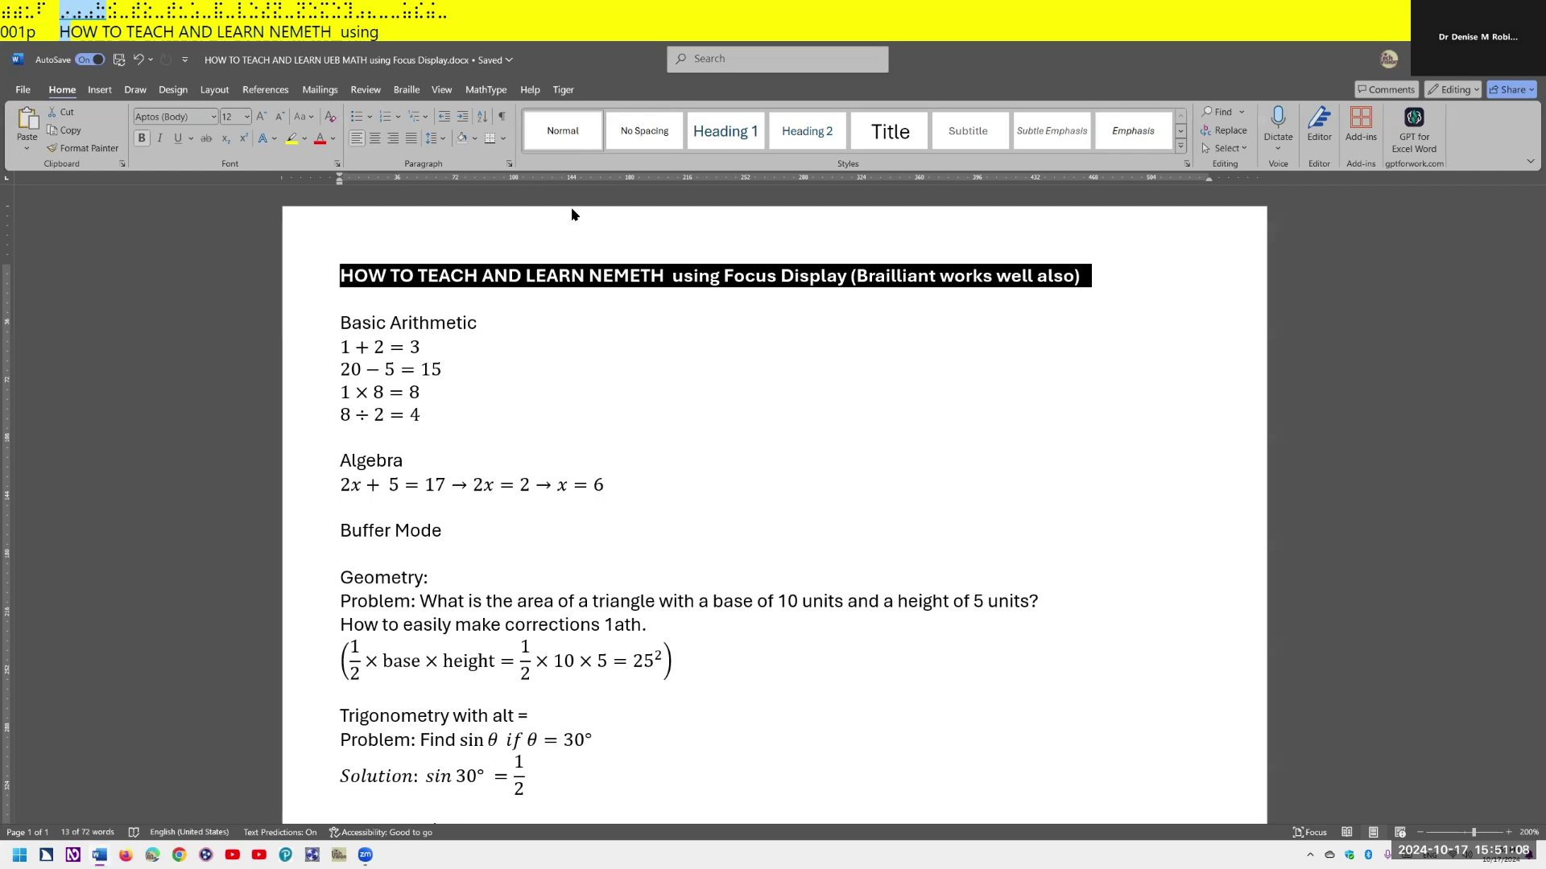
pyautogui.press('Insert+6')
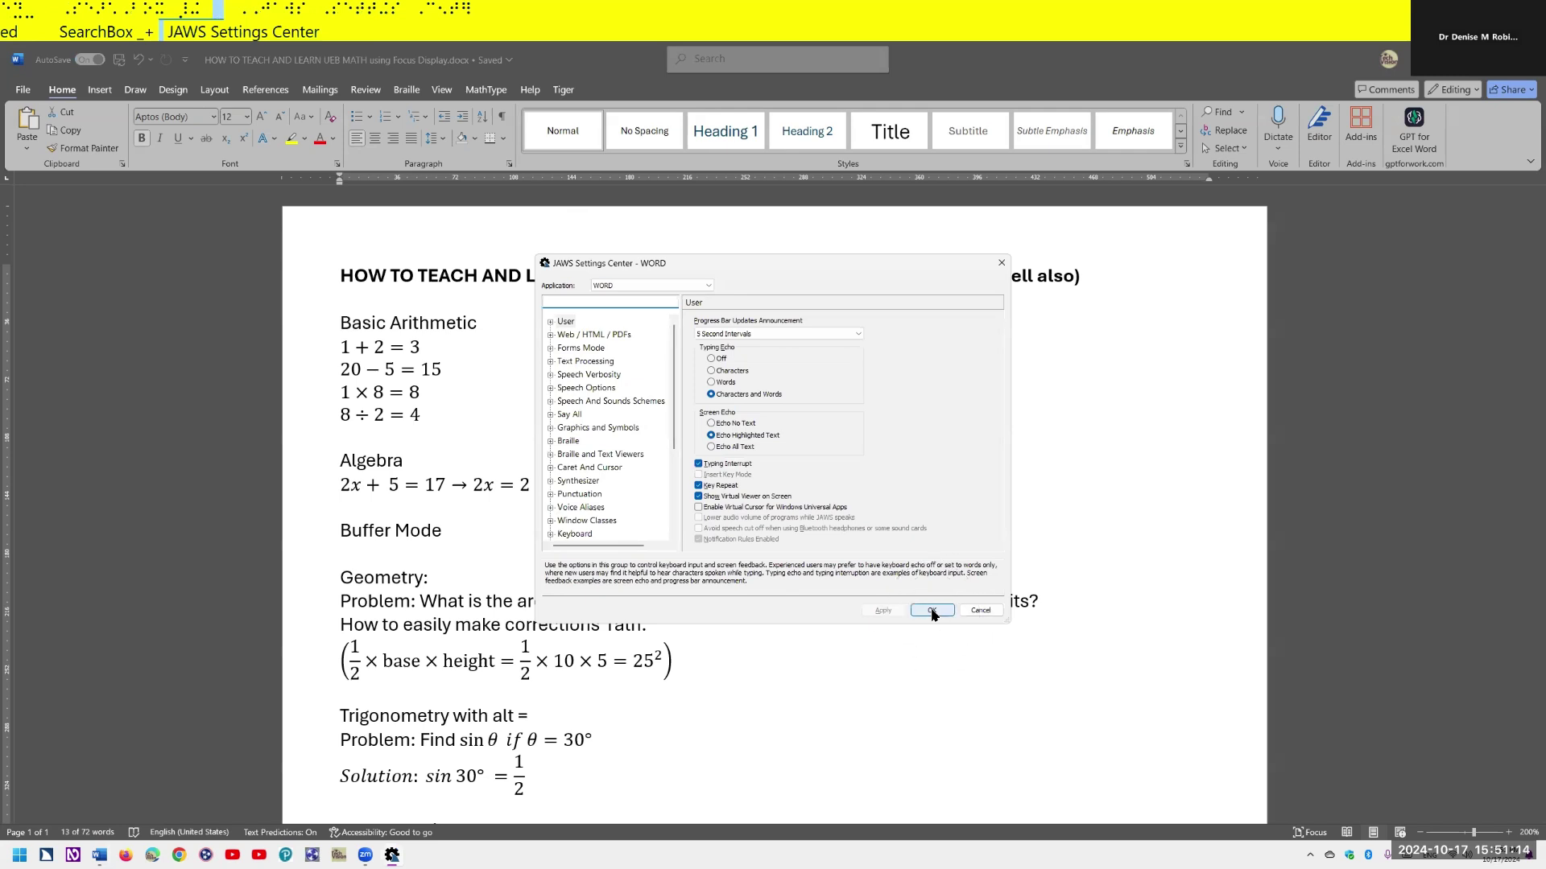
# - Switch to Default (All Applications), find the Structured Braille Mode setting, then open Language Profiles
pyautogui.hotkey('ctrl', 'shift', 'd')
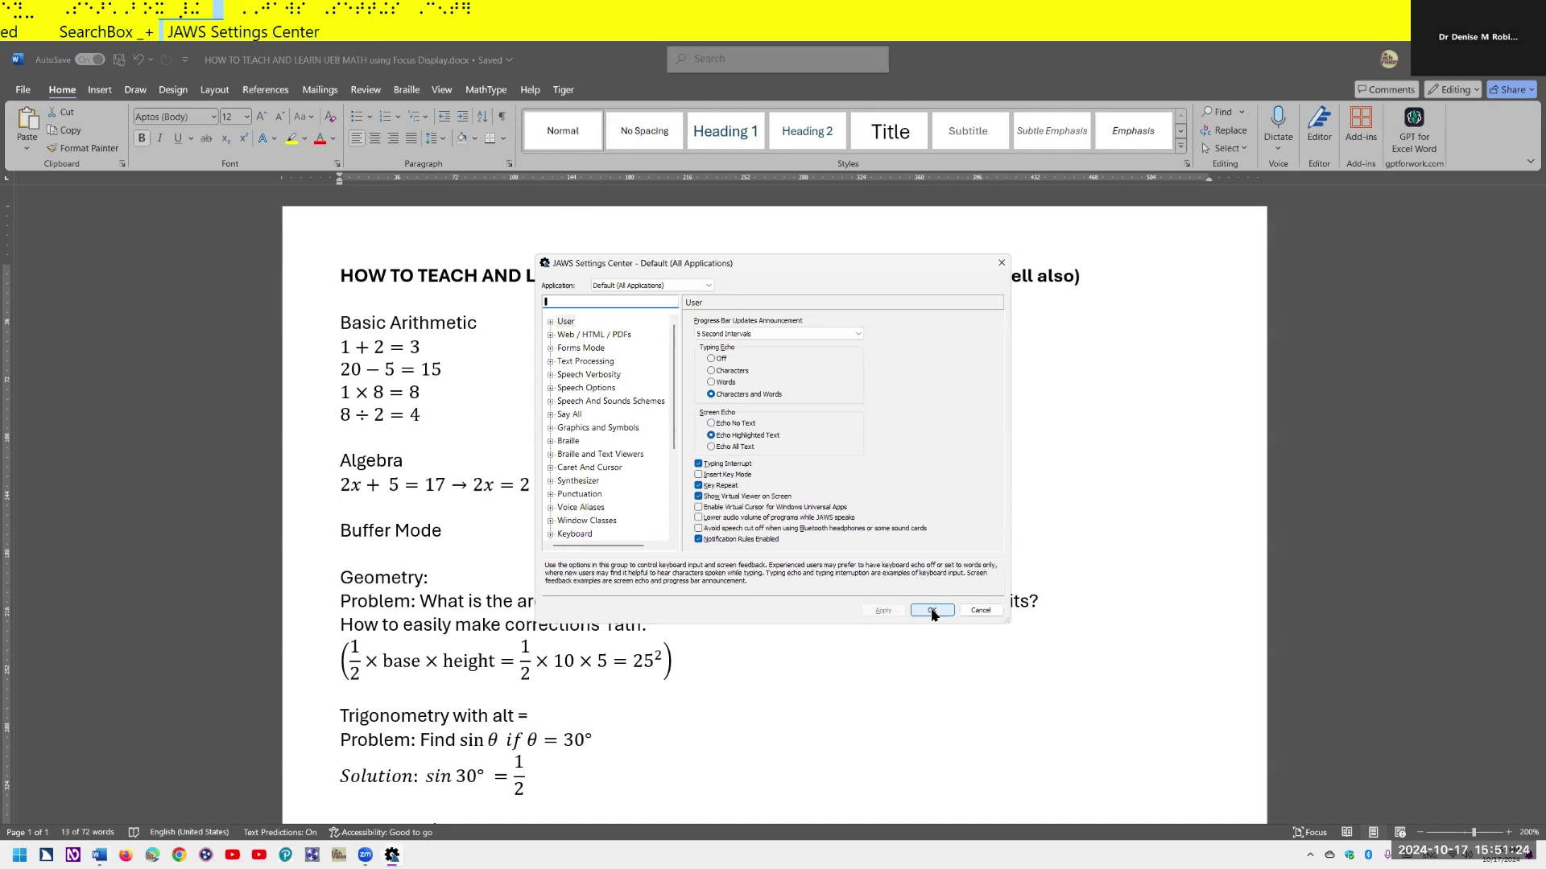
pyautogui.write('braille')
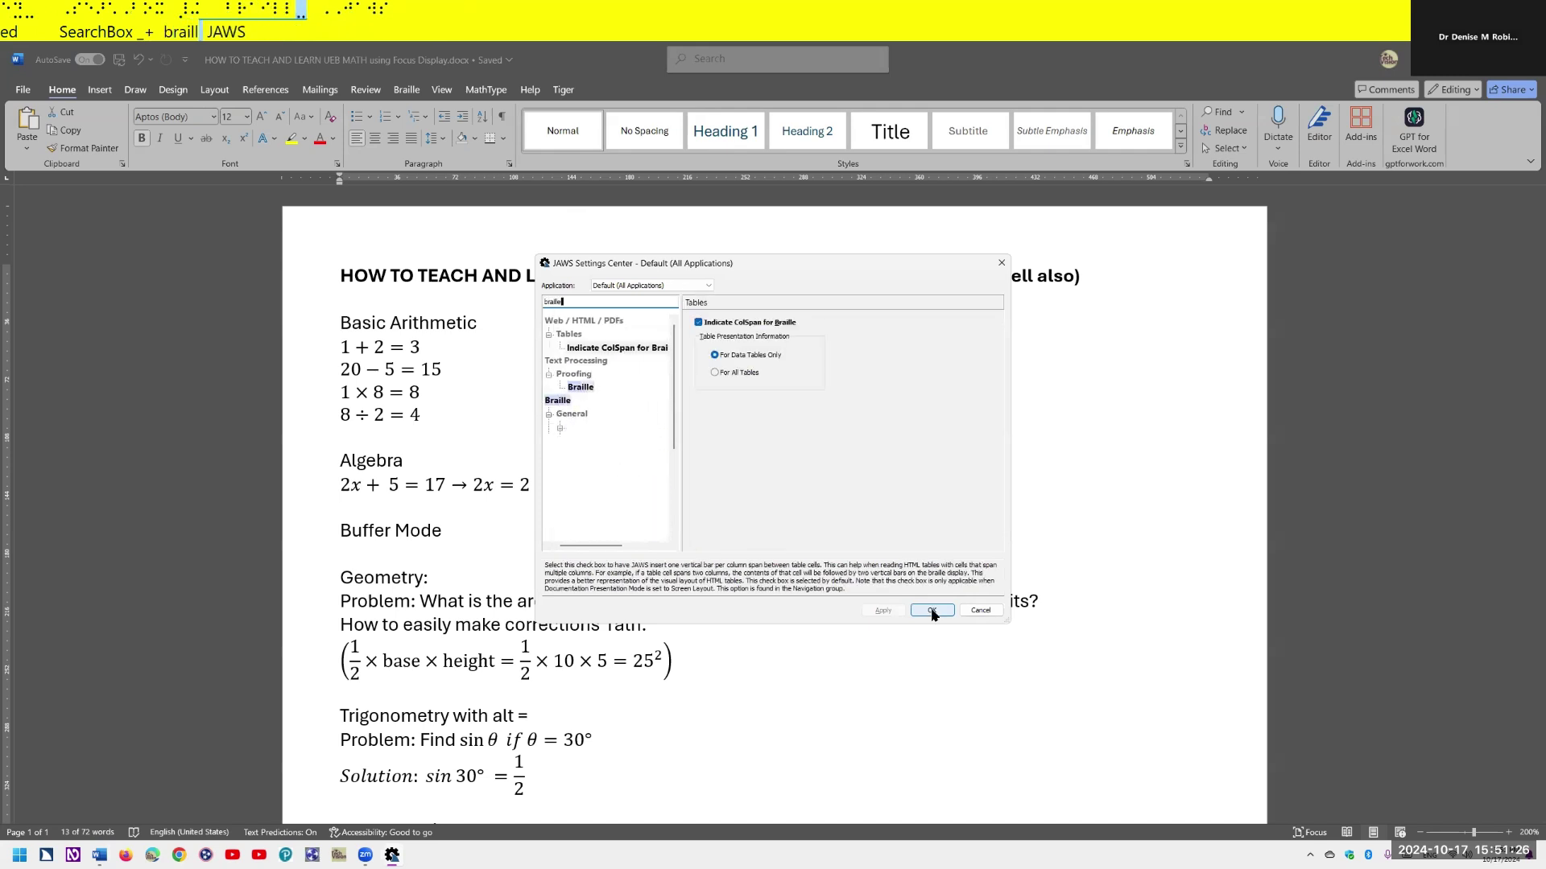
pyautogui.write(' m')
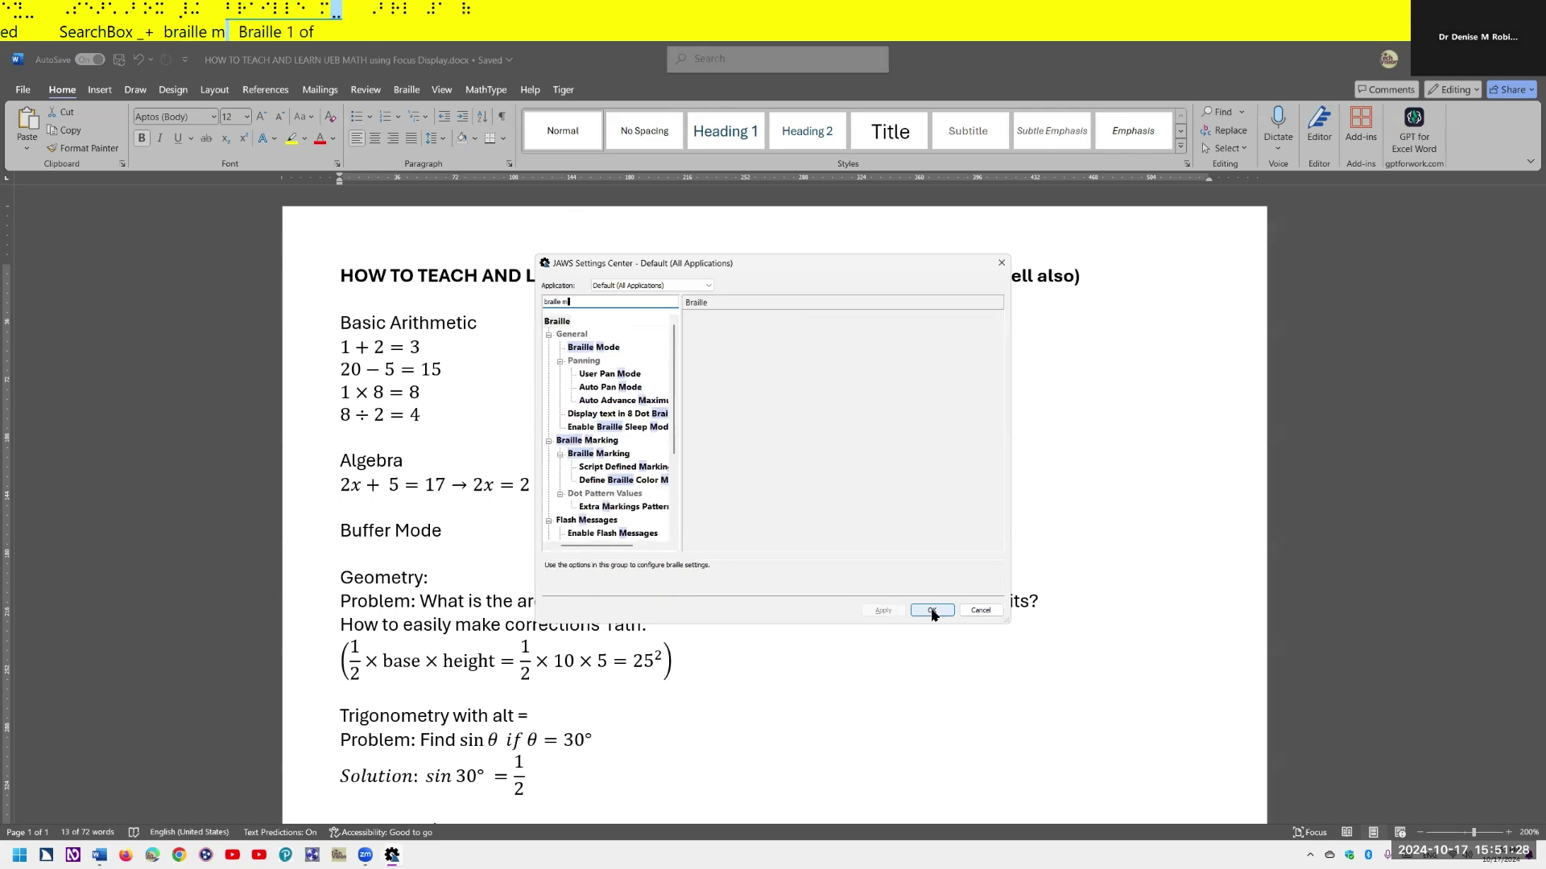
pyautogui.press('Tab')
pyautogui.press('Down')
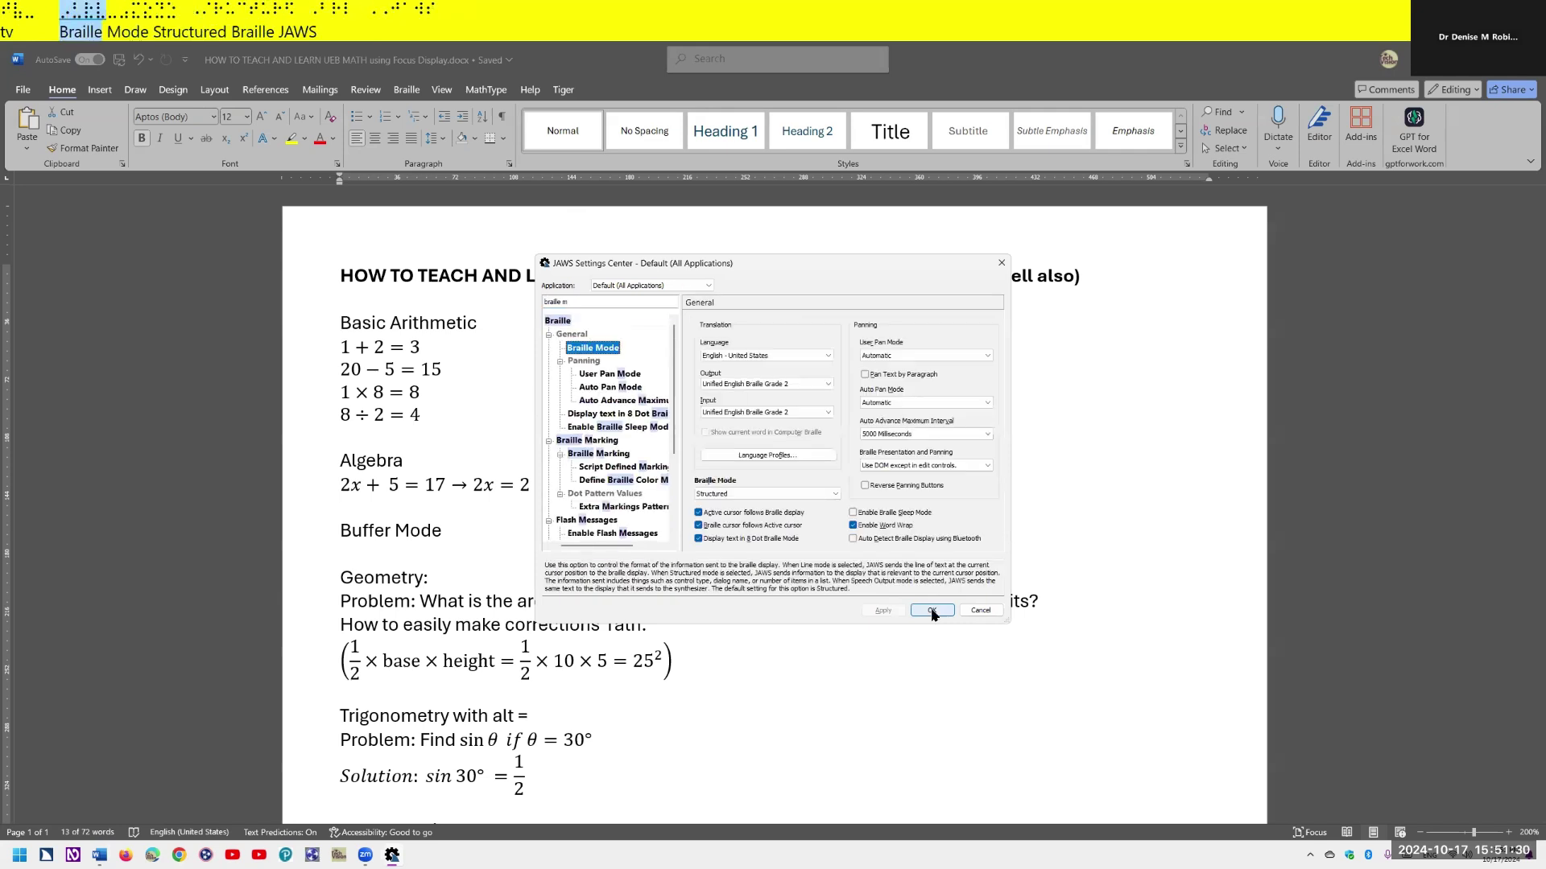
pyautogui.click(932, 611)
pyautogui.press('Tab')
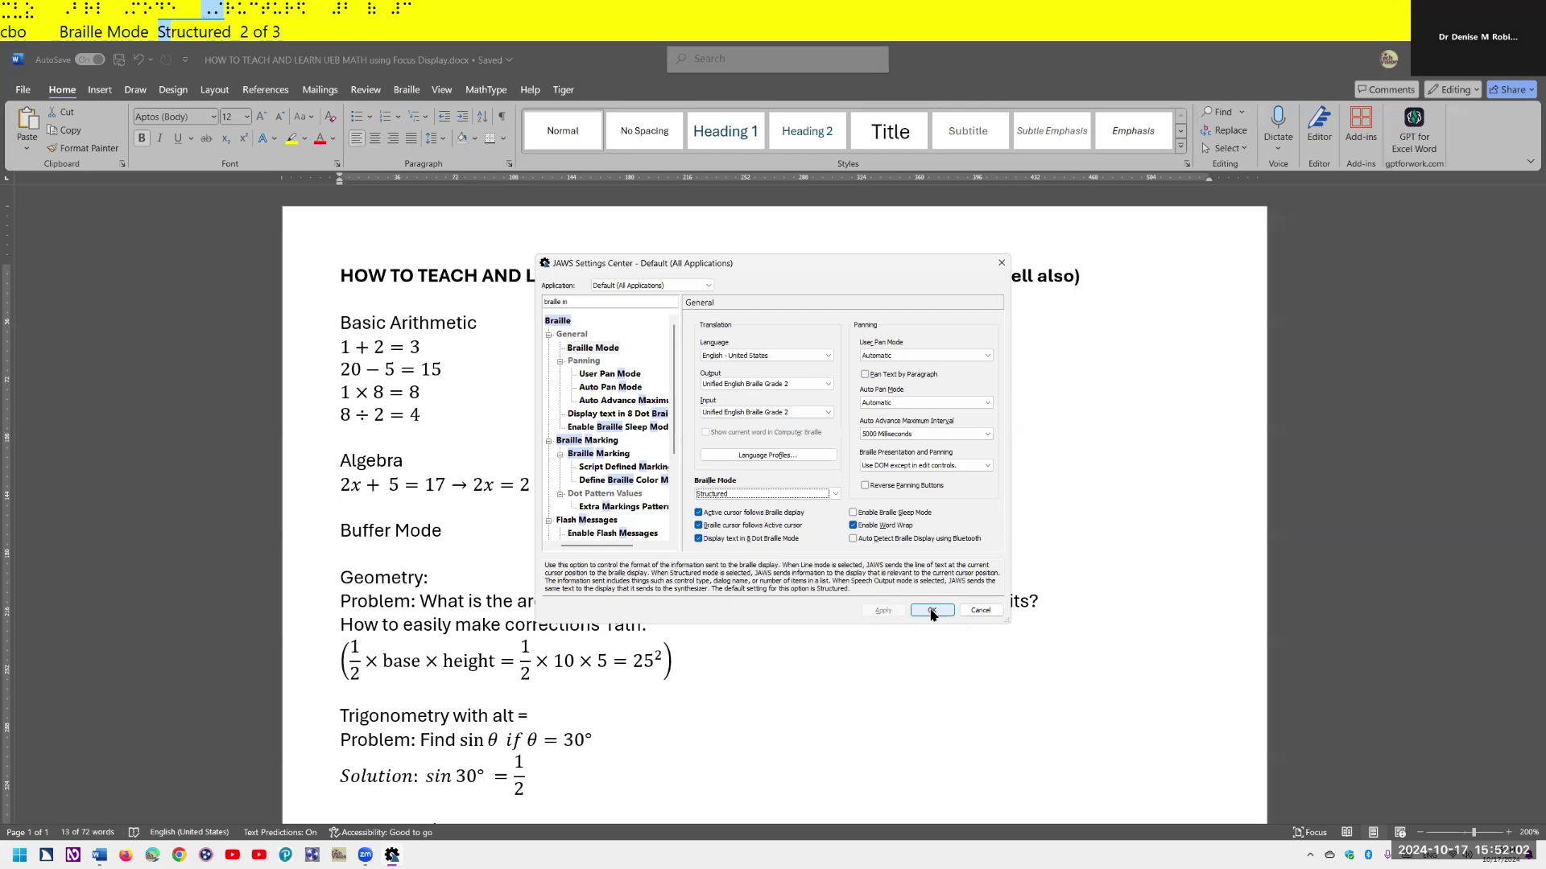
pyautogui.hotkey('alt', 'l')
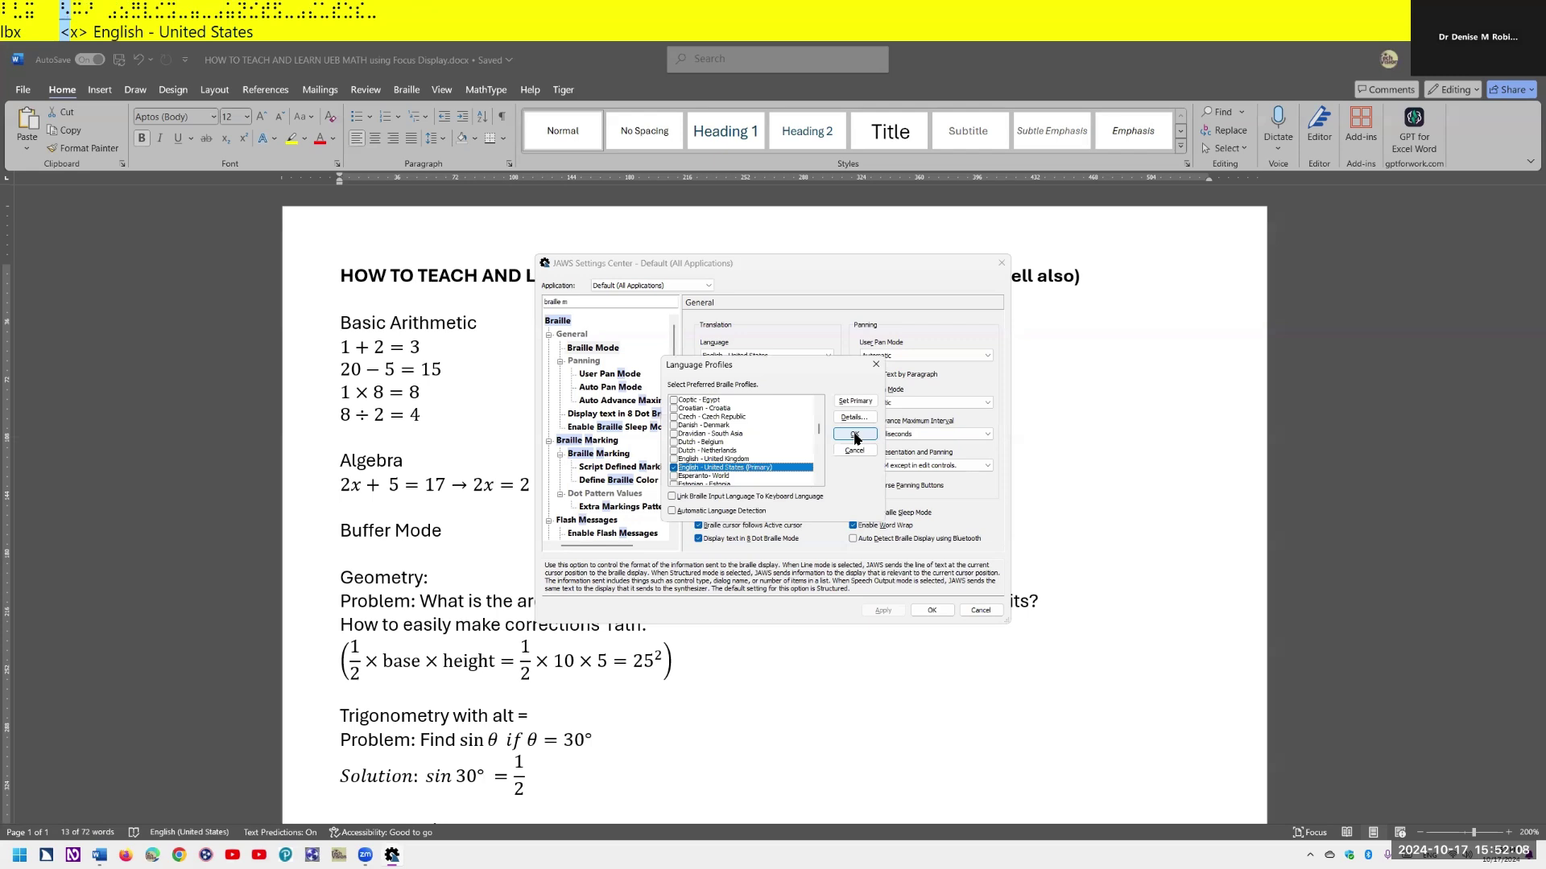
# - Set the English - United States profile's math braille code to Nemeth and save all settings
pyautogui.hotkey('alt', 'd')
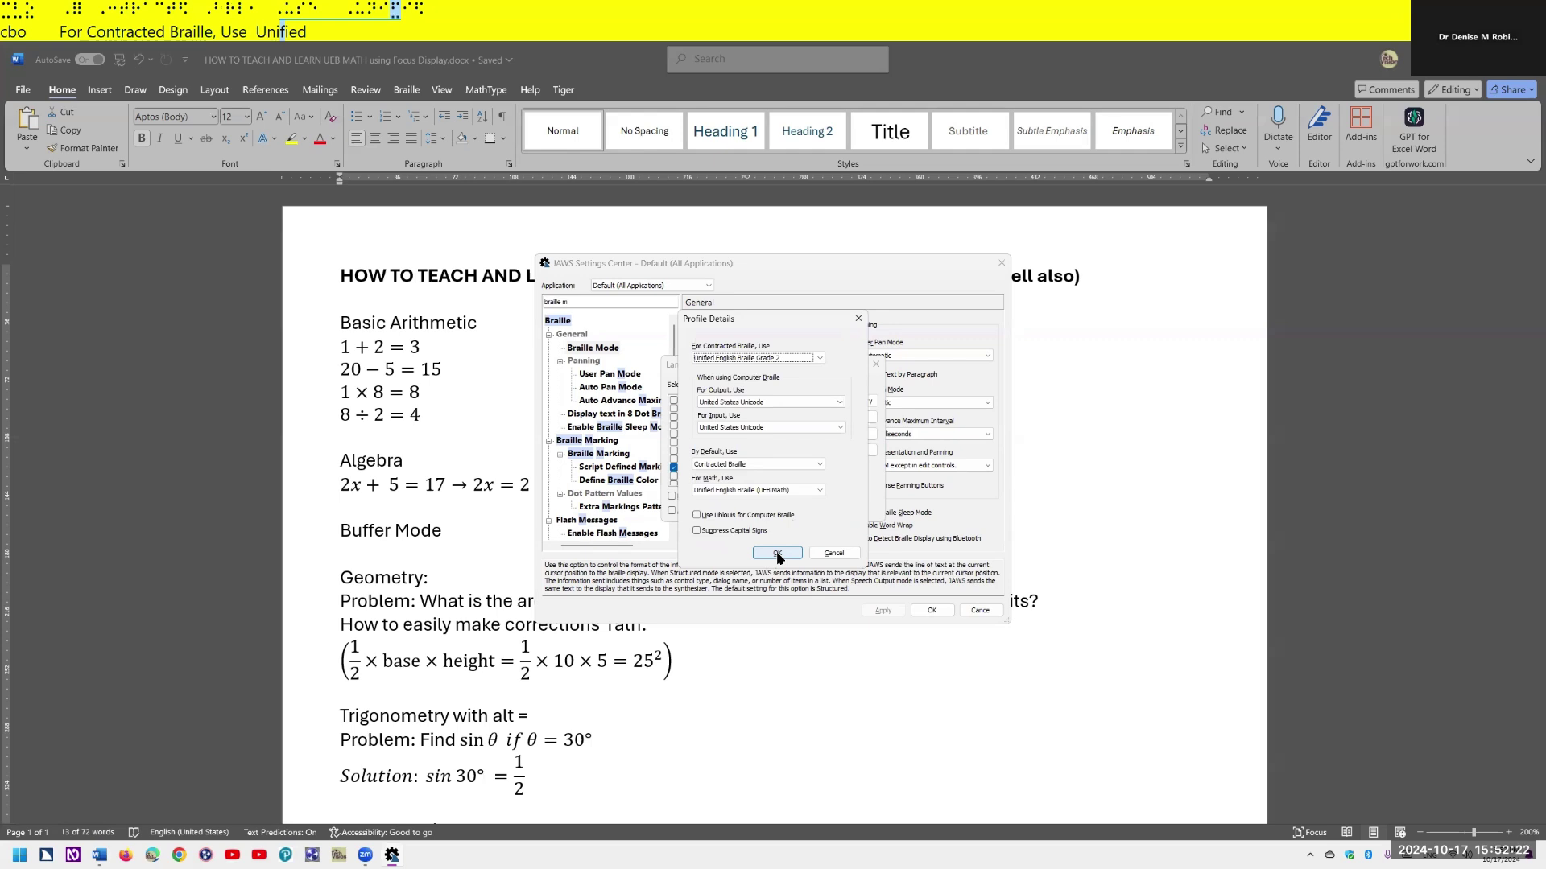
pyautogui.press('Tab')
pyautogui.press('Tab')
pyautogui.press('Tab')
pyautogui.press('Tab')
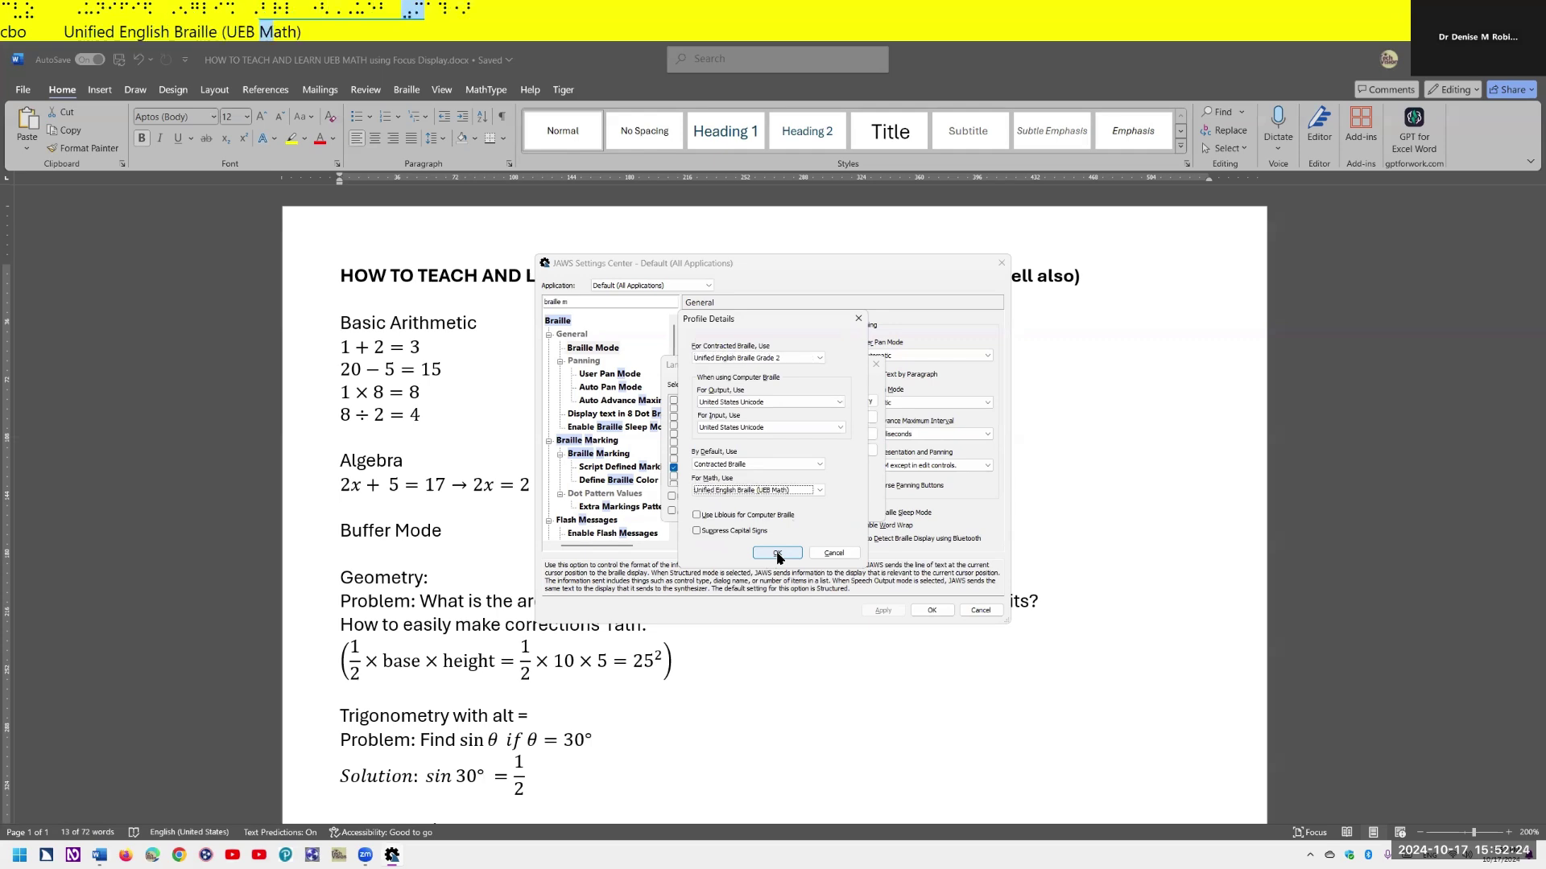
pyautogui.press('Up')
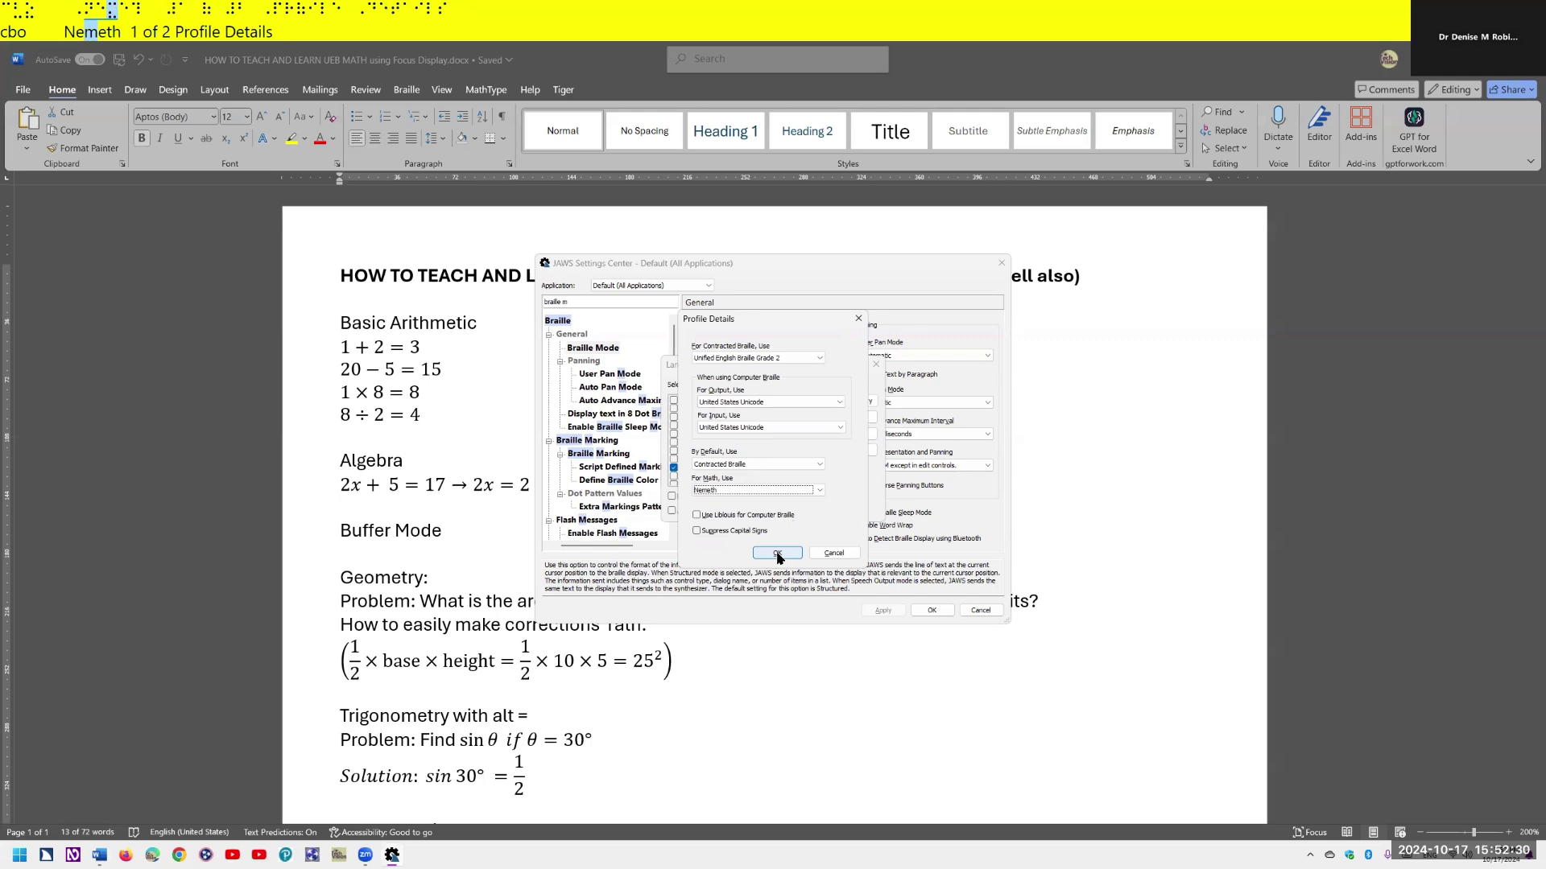
pyautogui.press('Return')
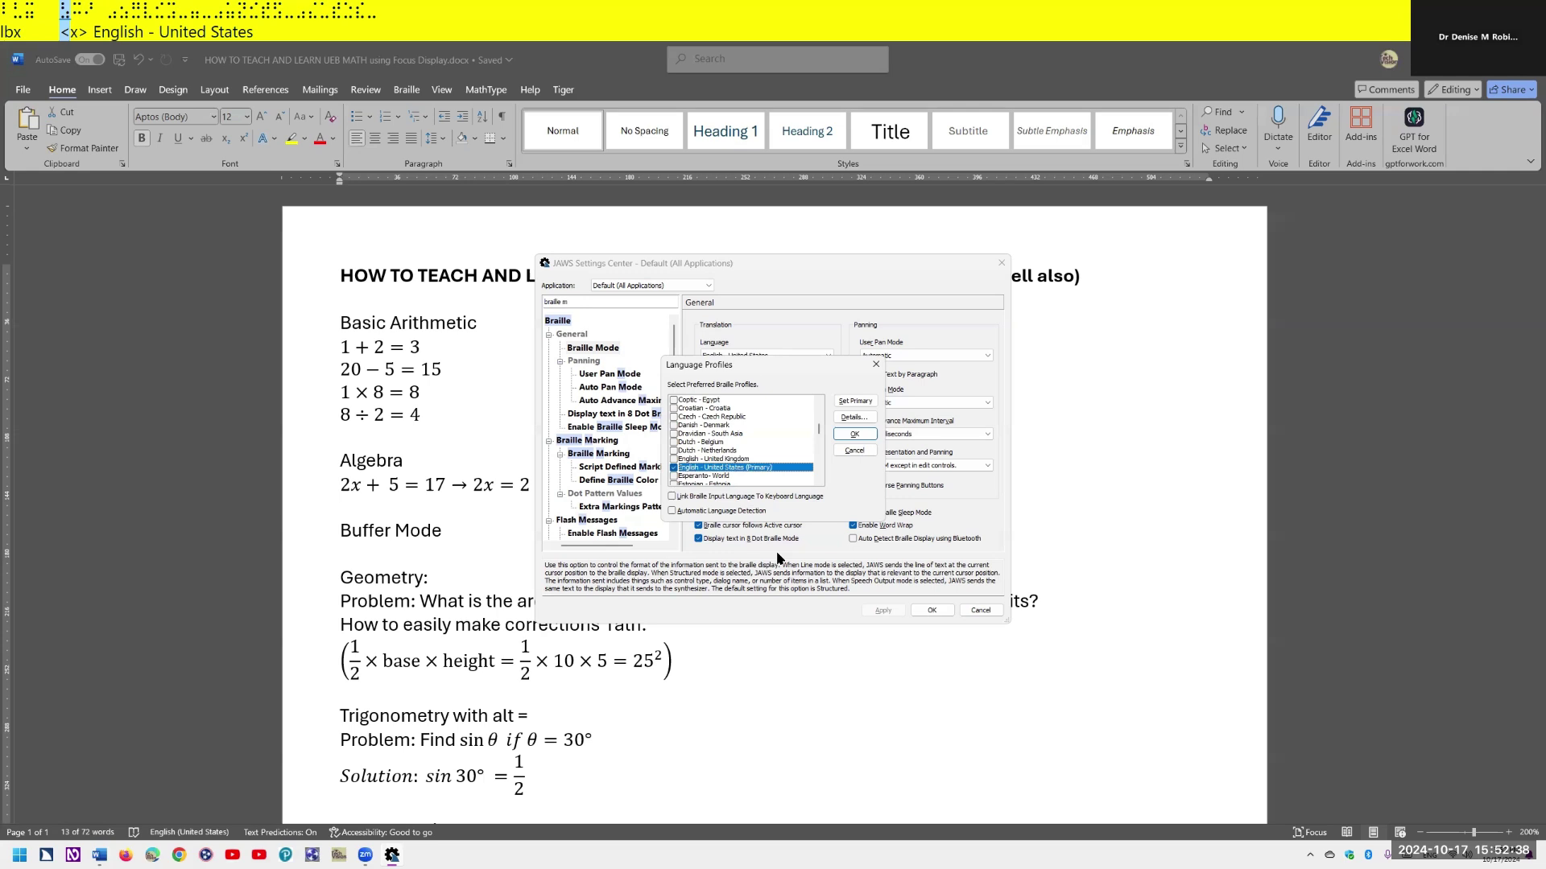
pyautogui.press('Return')
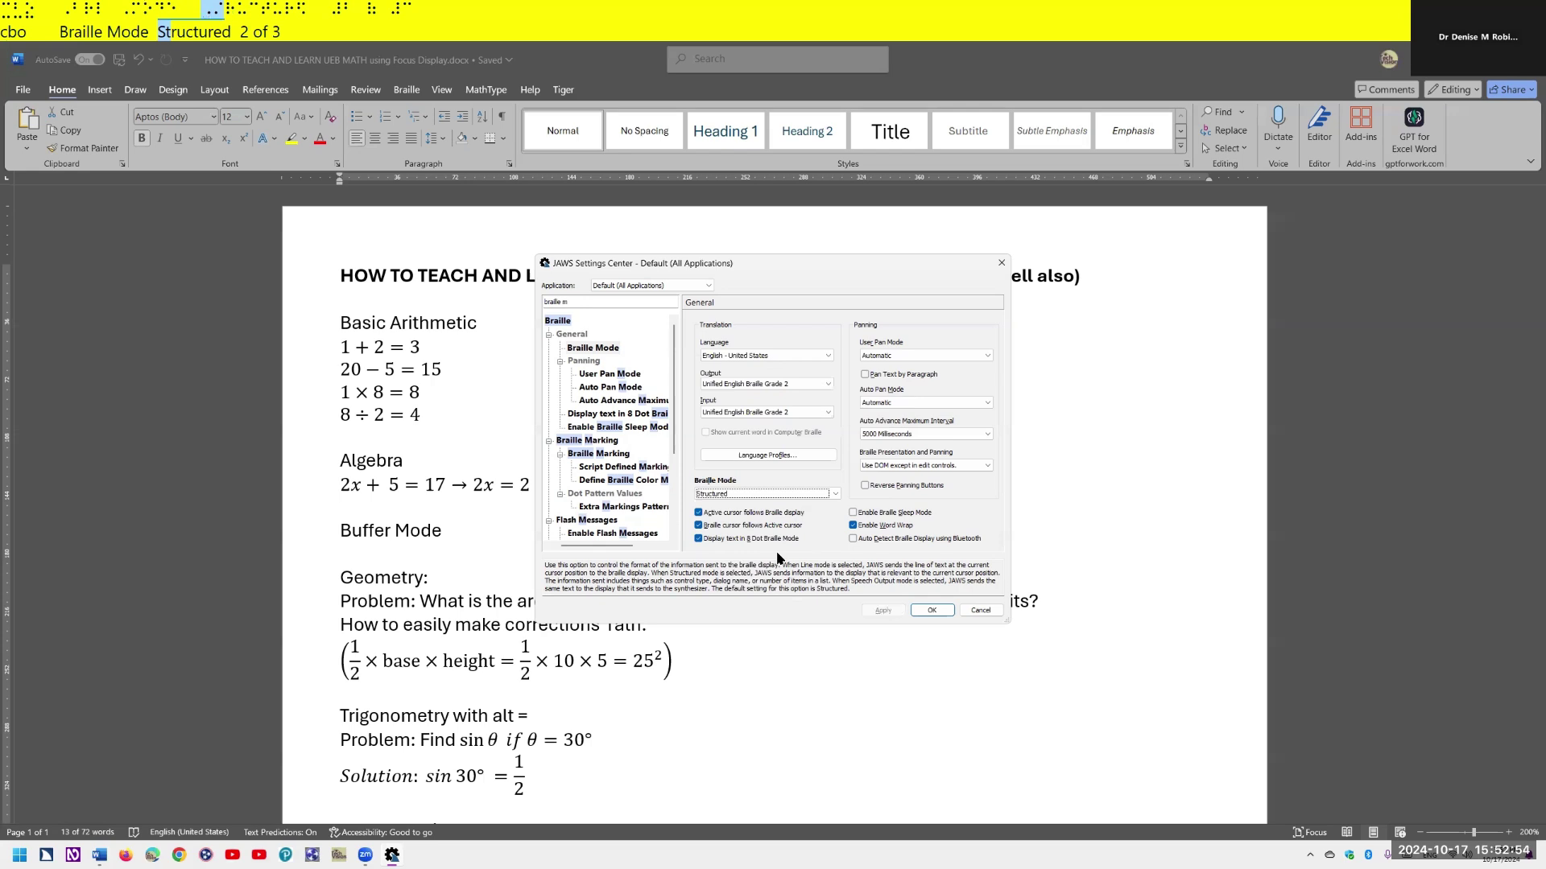
pyautogui.press('Return')
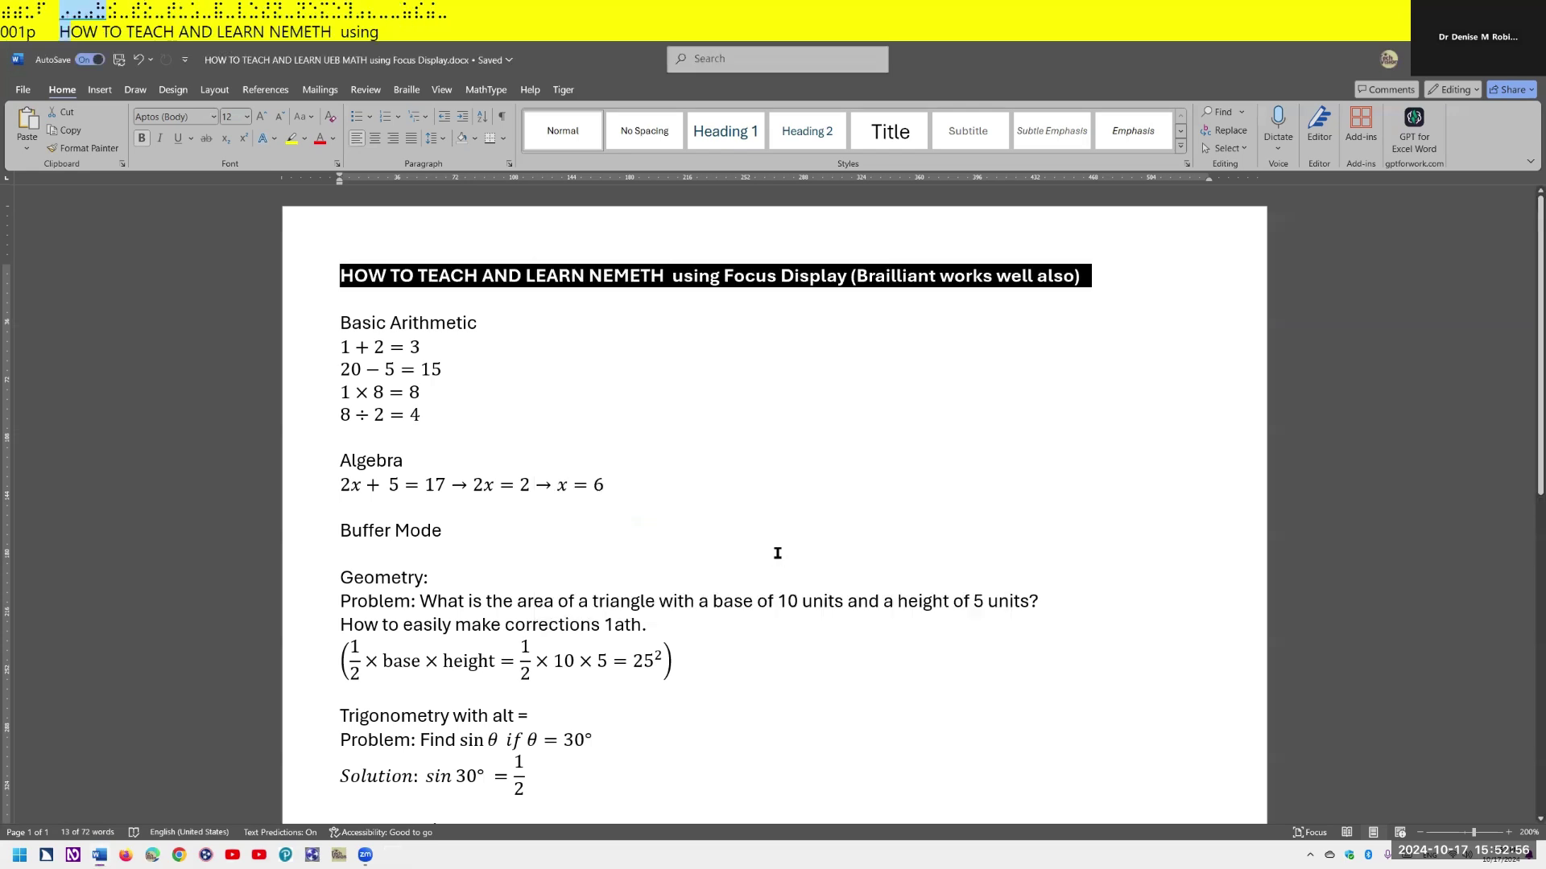
# - Insert an empty line between the Basic Arithmetic heading and 1 + 2 = 3
pyautogui.press('ctrl')
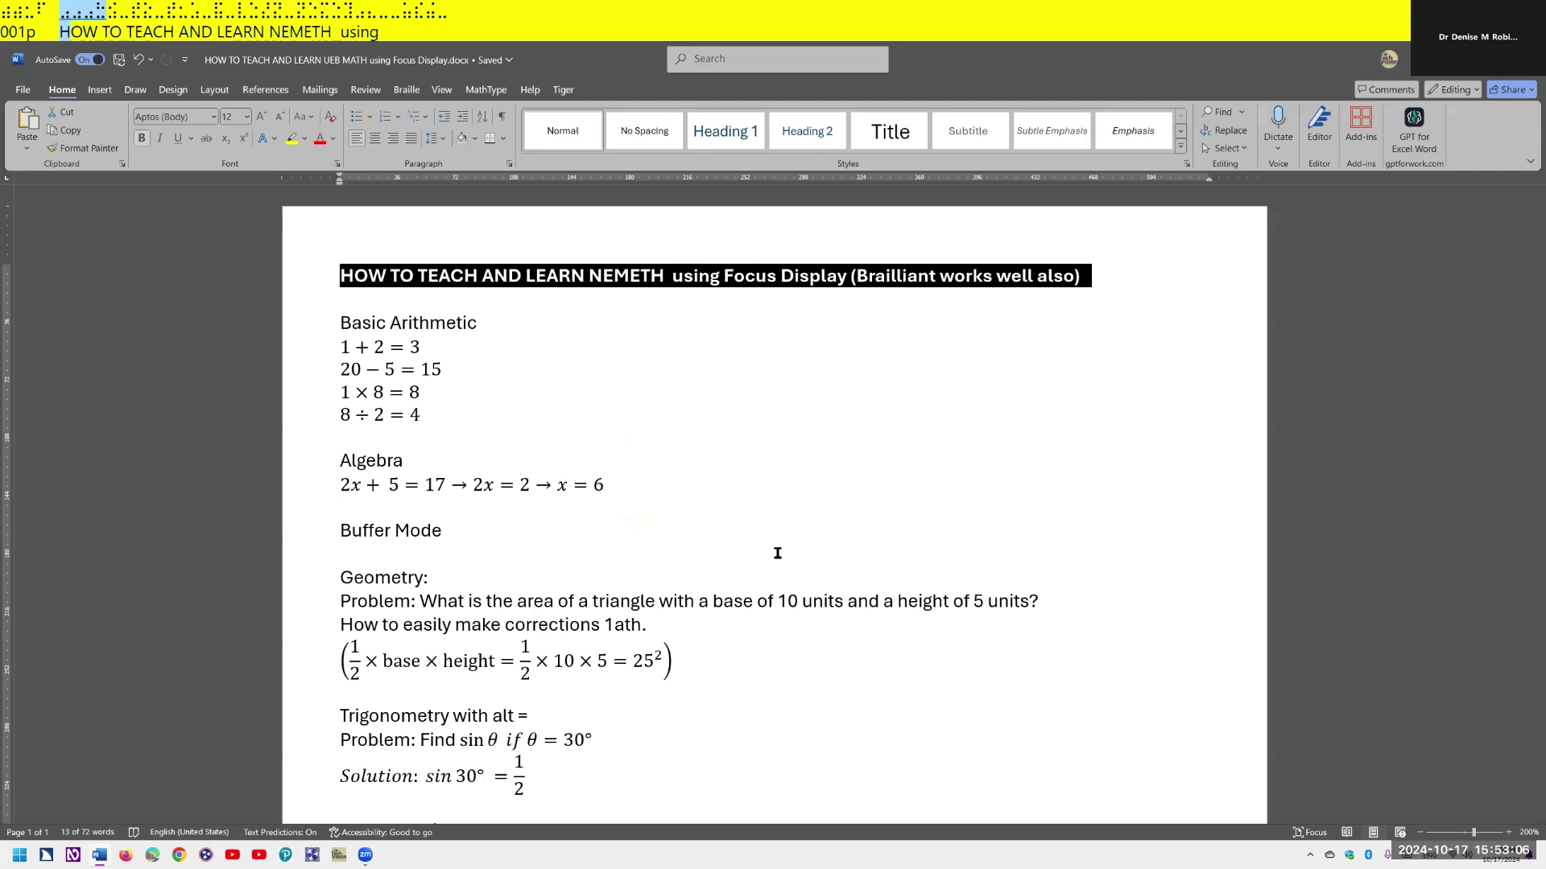
pyautogui.press('Down')
pyautogui.press('Down')
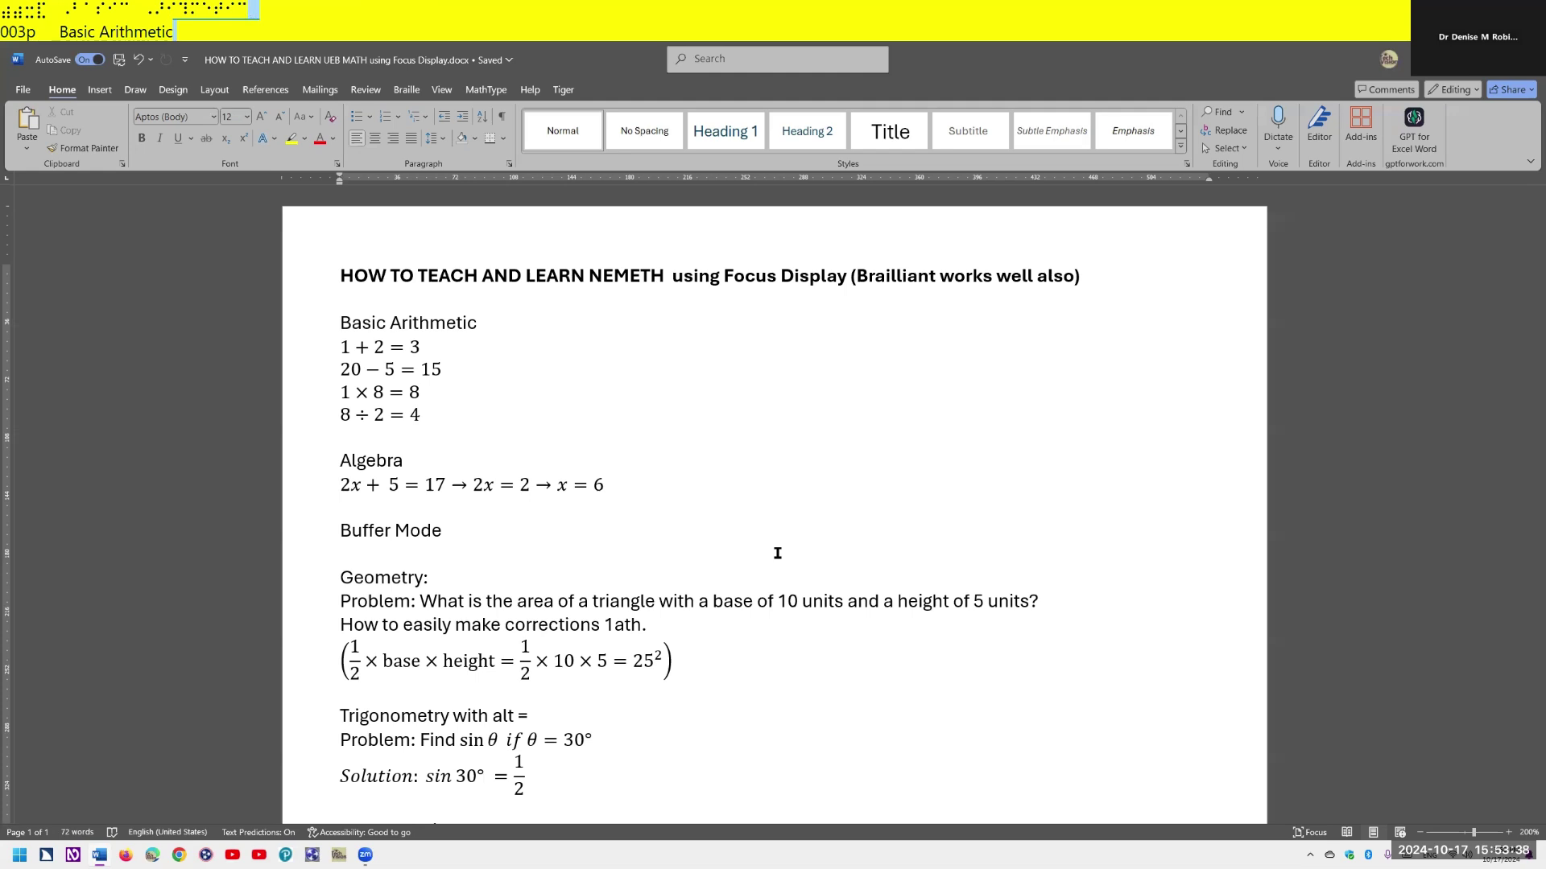
pyautogui.press('Return')
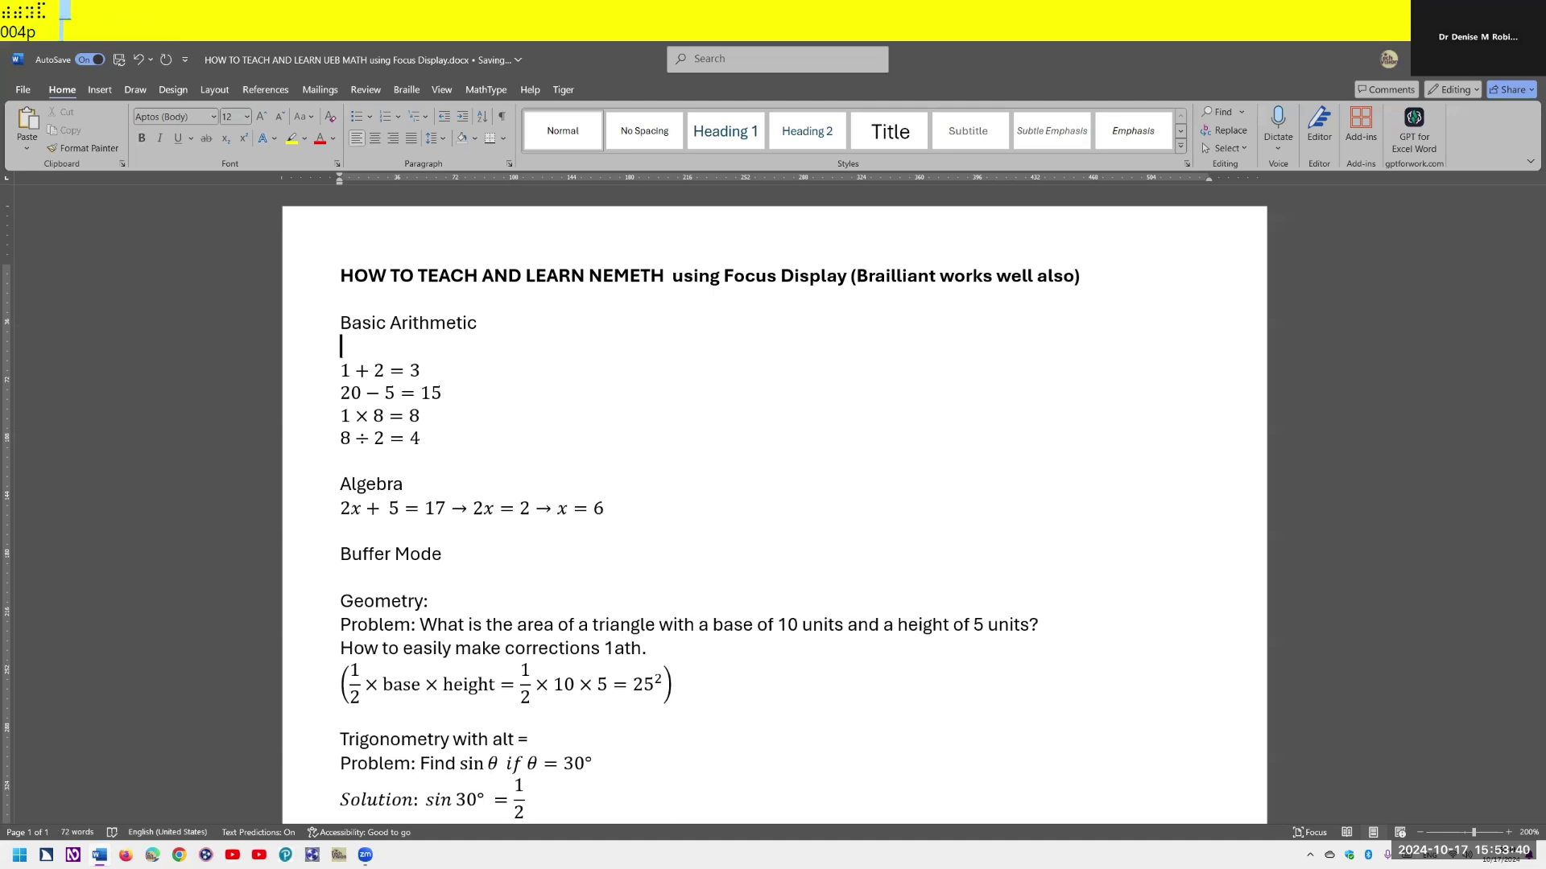
# - Insert a new equation 1 + 2 = 3 on the blank line under Basic Arithmetic
pyautogui.hotkey('alt', '=')
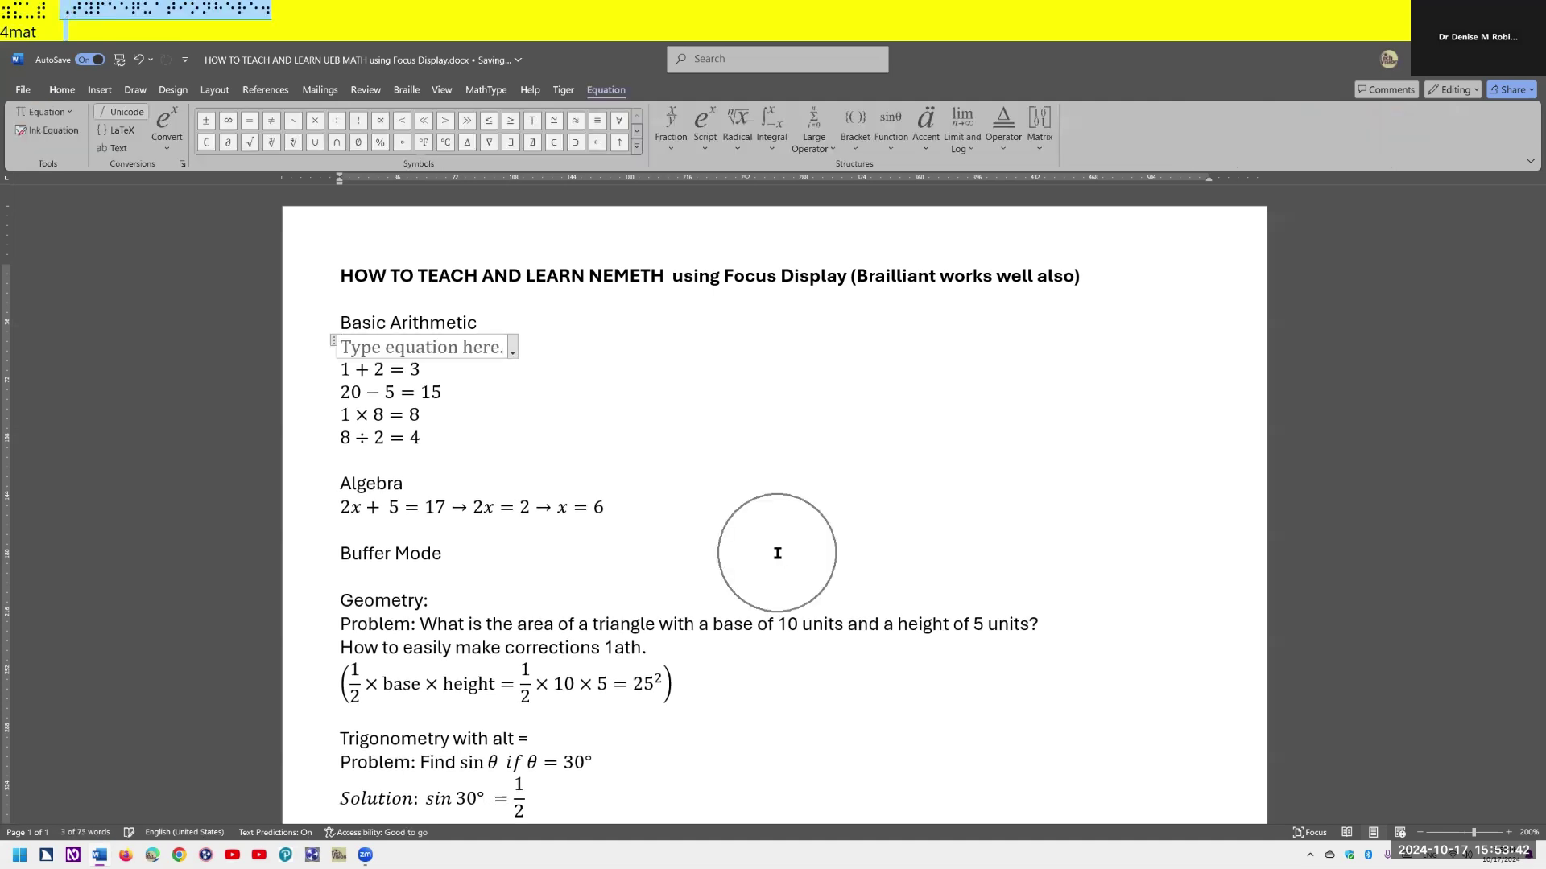
pyautogui.write('1 + 2 ')
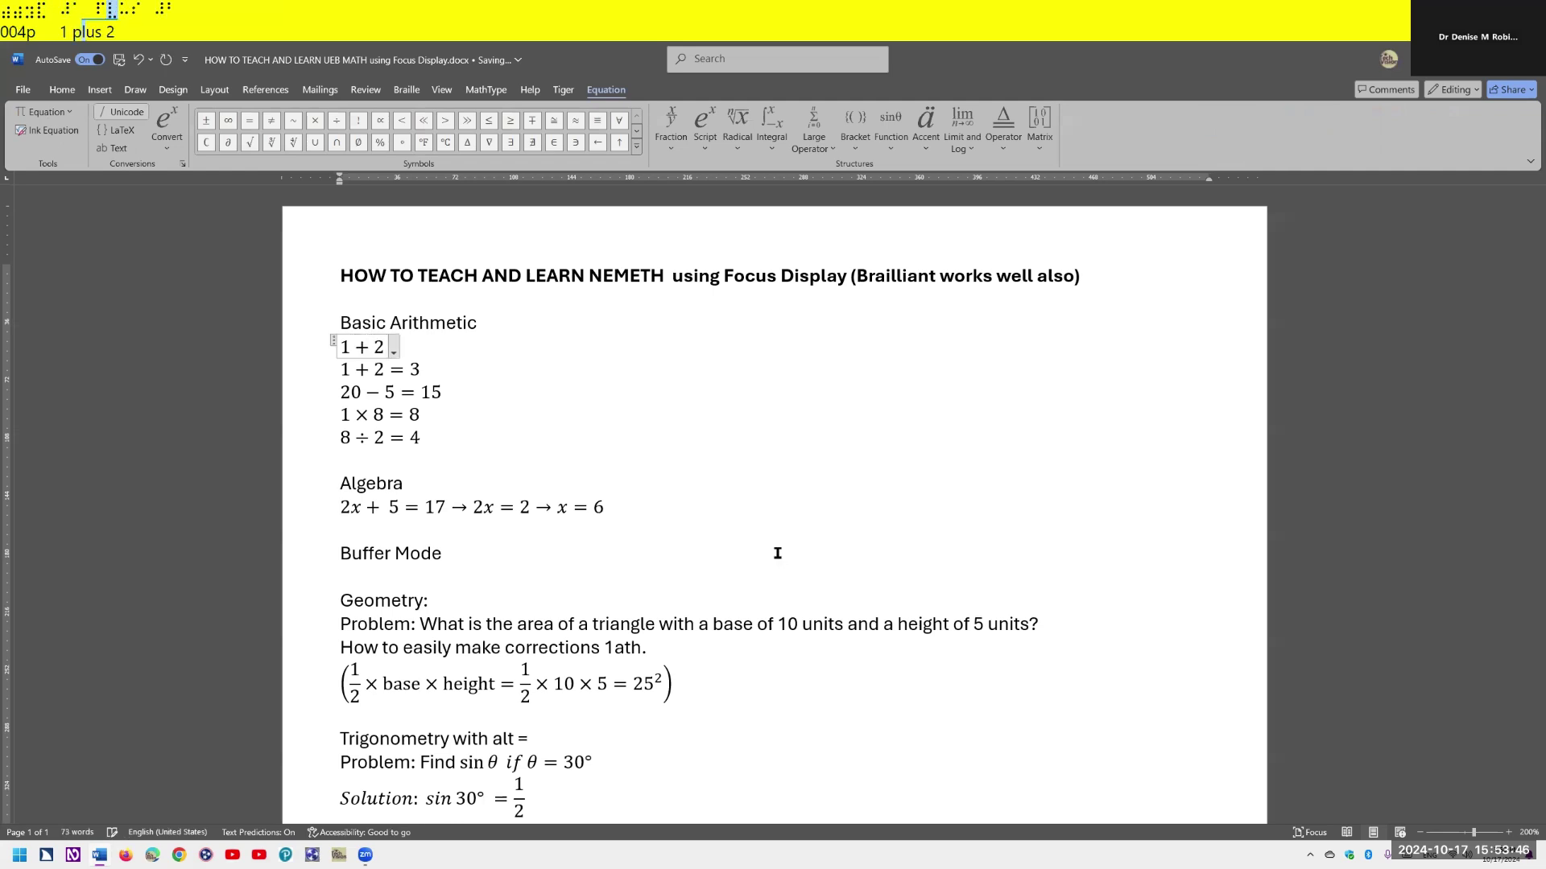
pyautogui.write('+ 3')
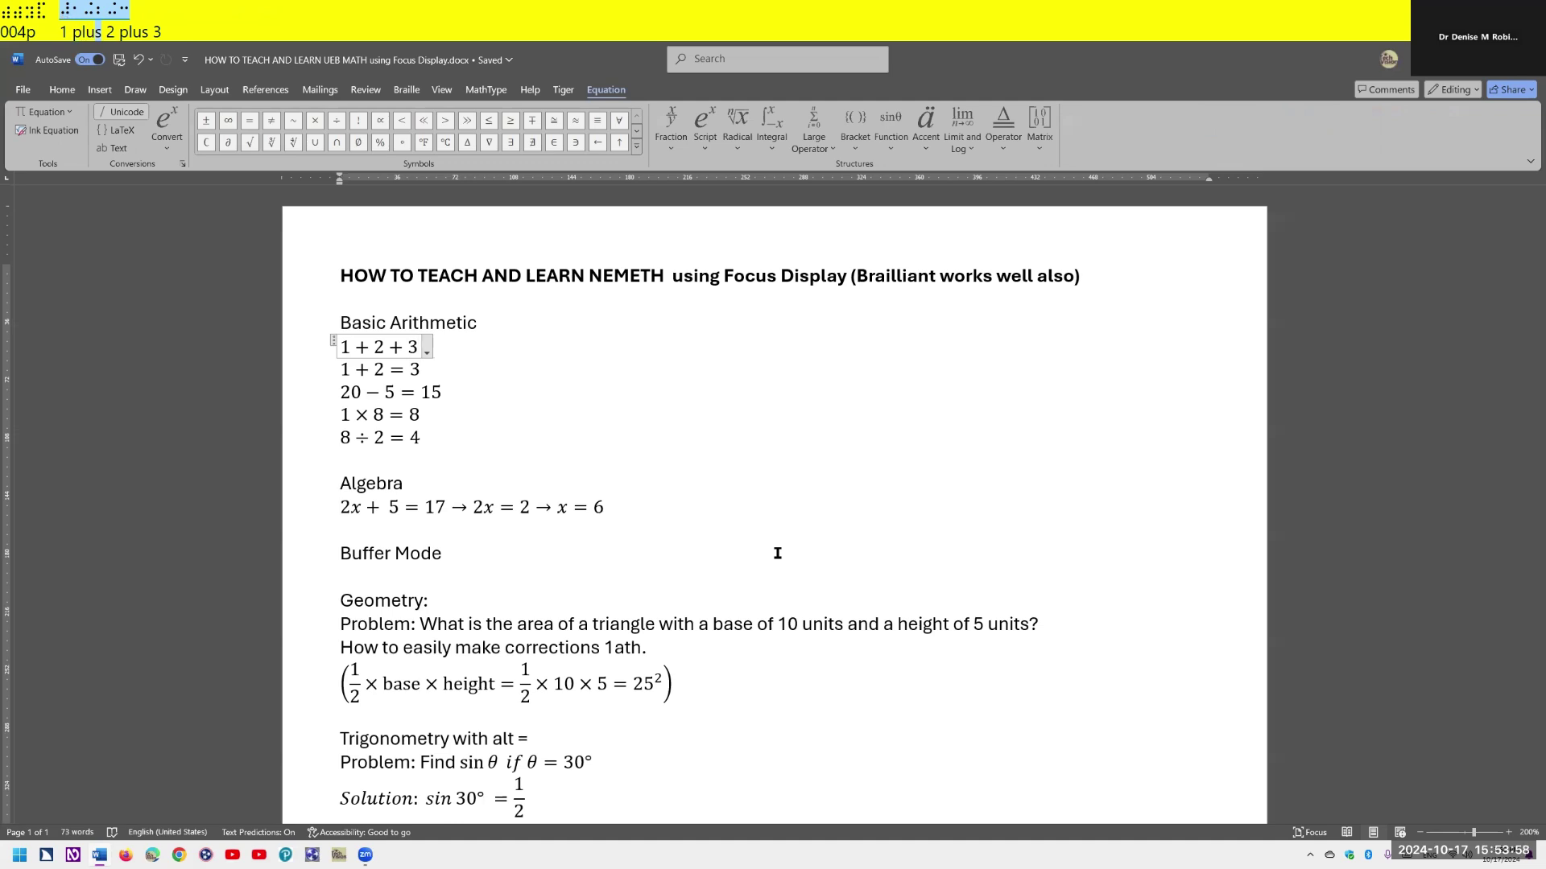
pyautogui.press('BackSpace')
pyautogui.press('BackSpace')
pyautogui.press('BackSpace')
pyautogui.write('= 3')
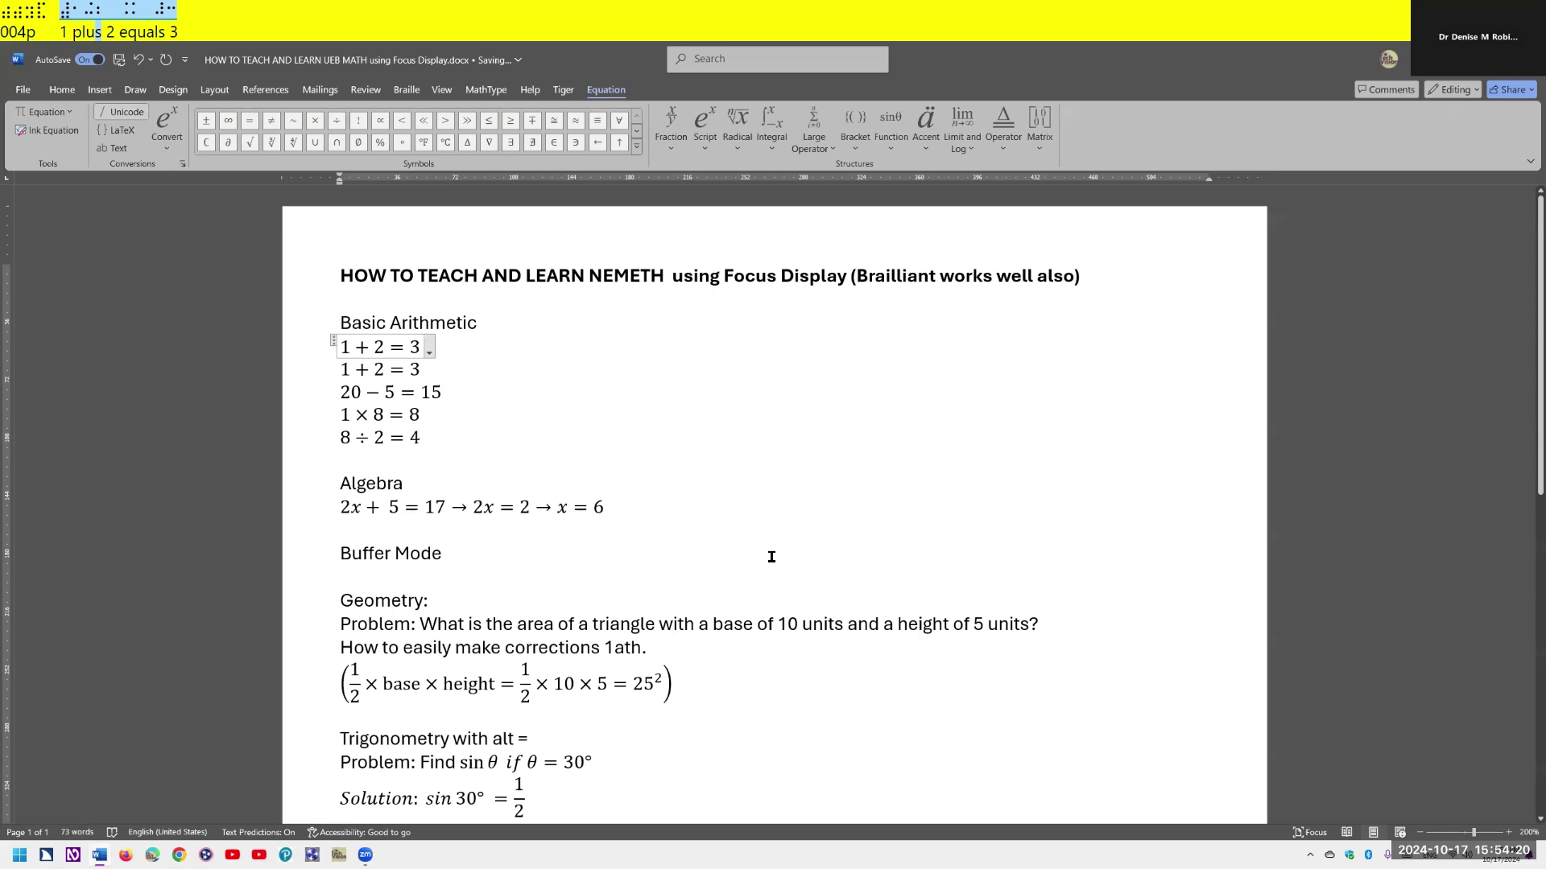
# - Add an empty line after the 20 − 5 = 15 equation
pyautogui.press('Down')
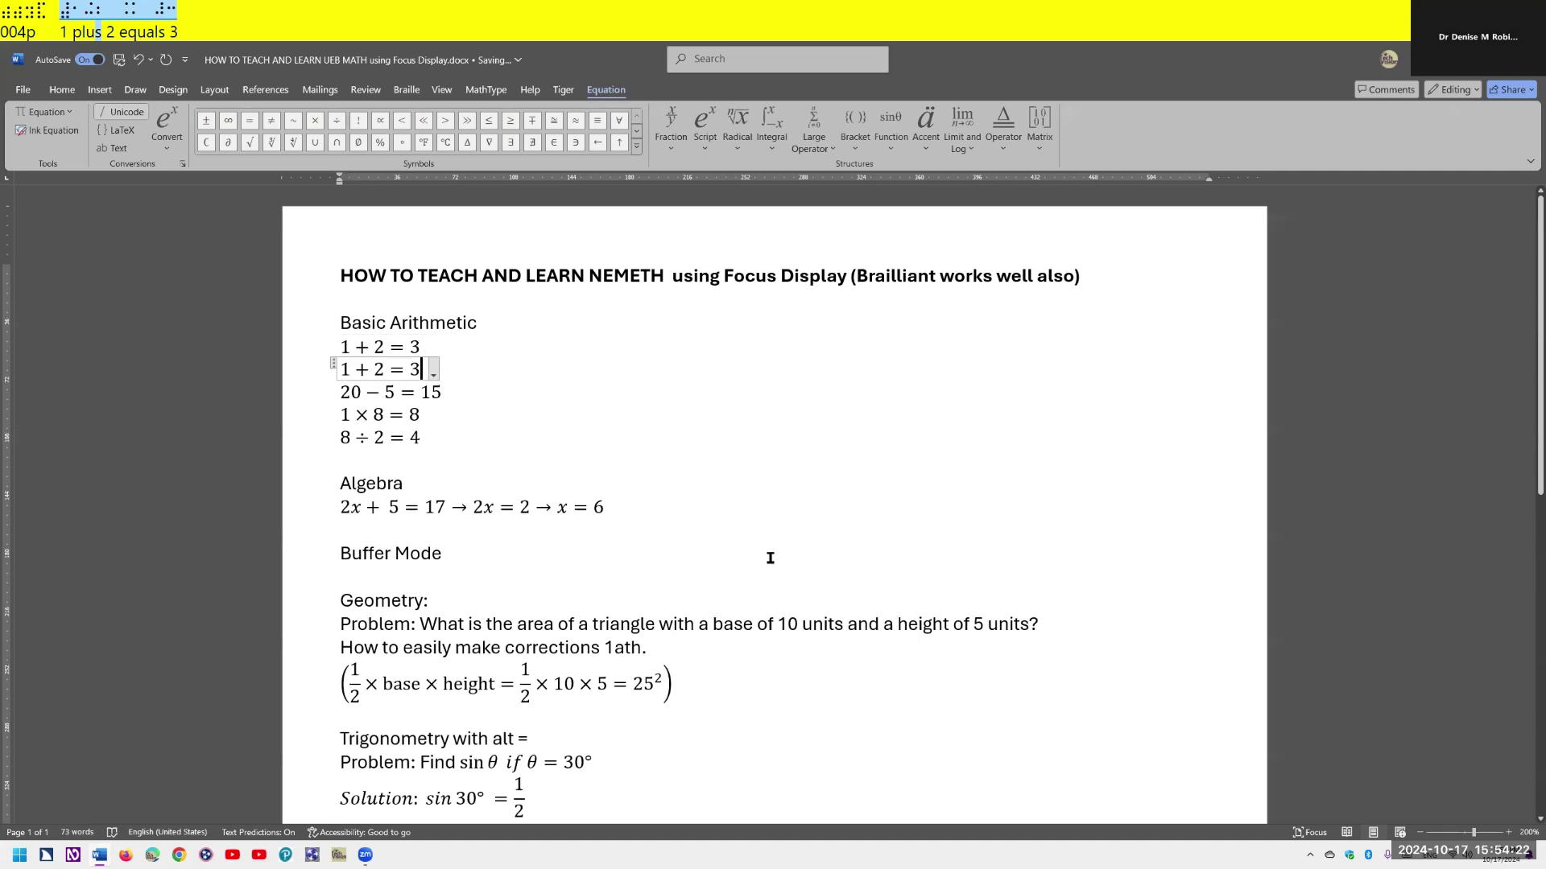
pyautogui.press('Down')
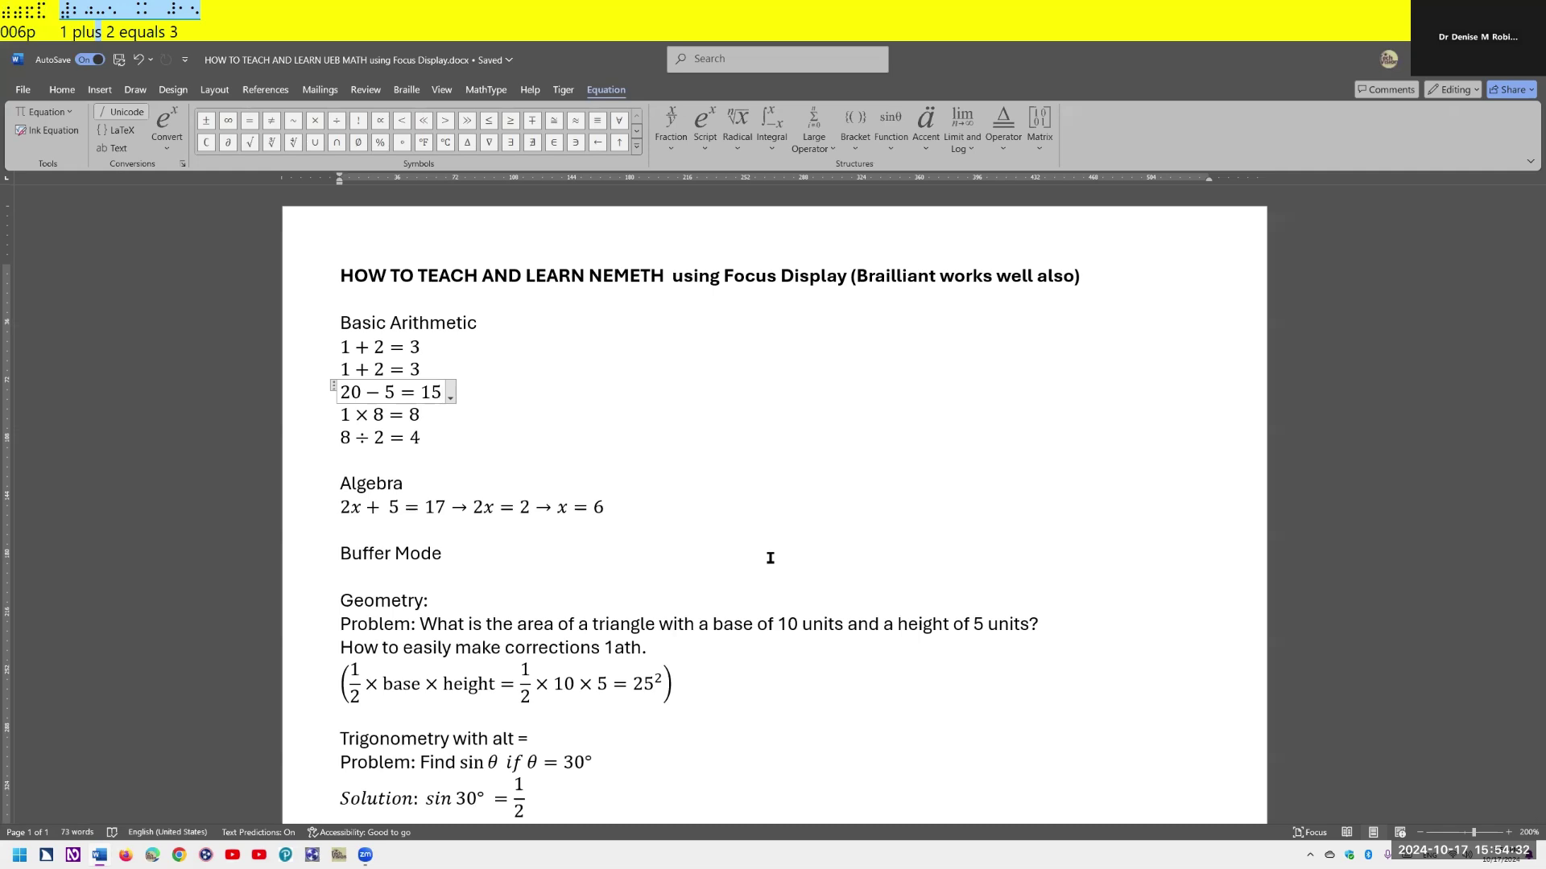
pyautogui.press('Return')
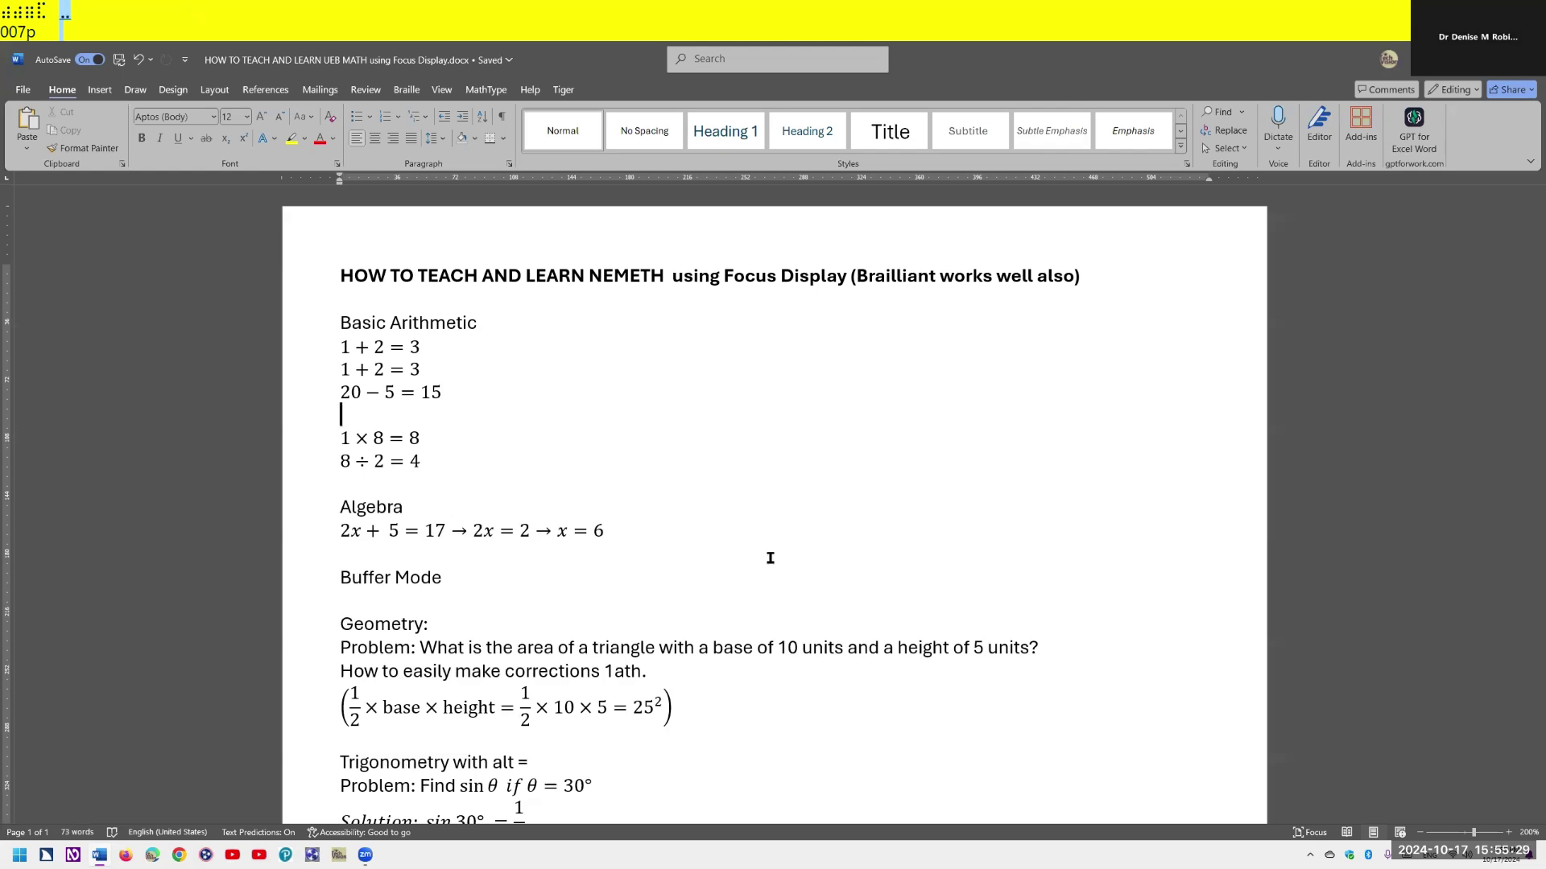
# - Braille-enter the equation 1 − 5 = −4 and insert it into the document
pyautogui.hotkey('alt', '=')
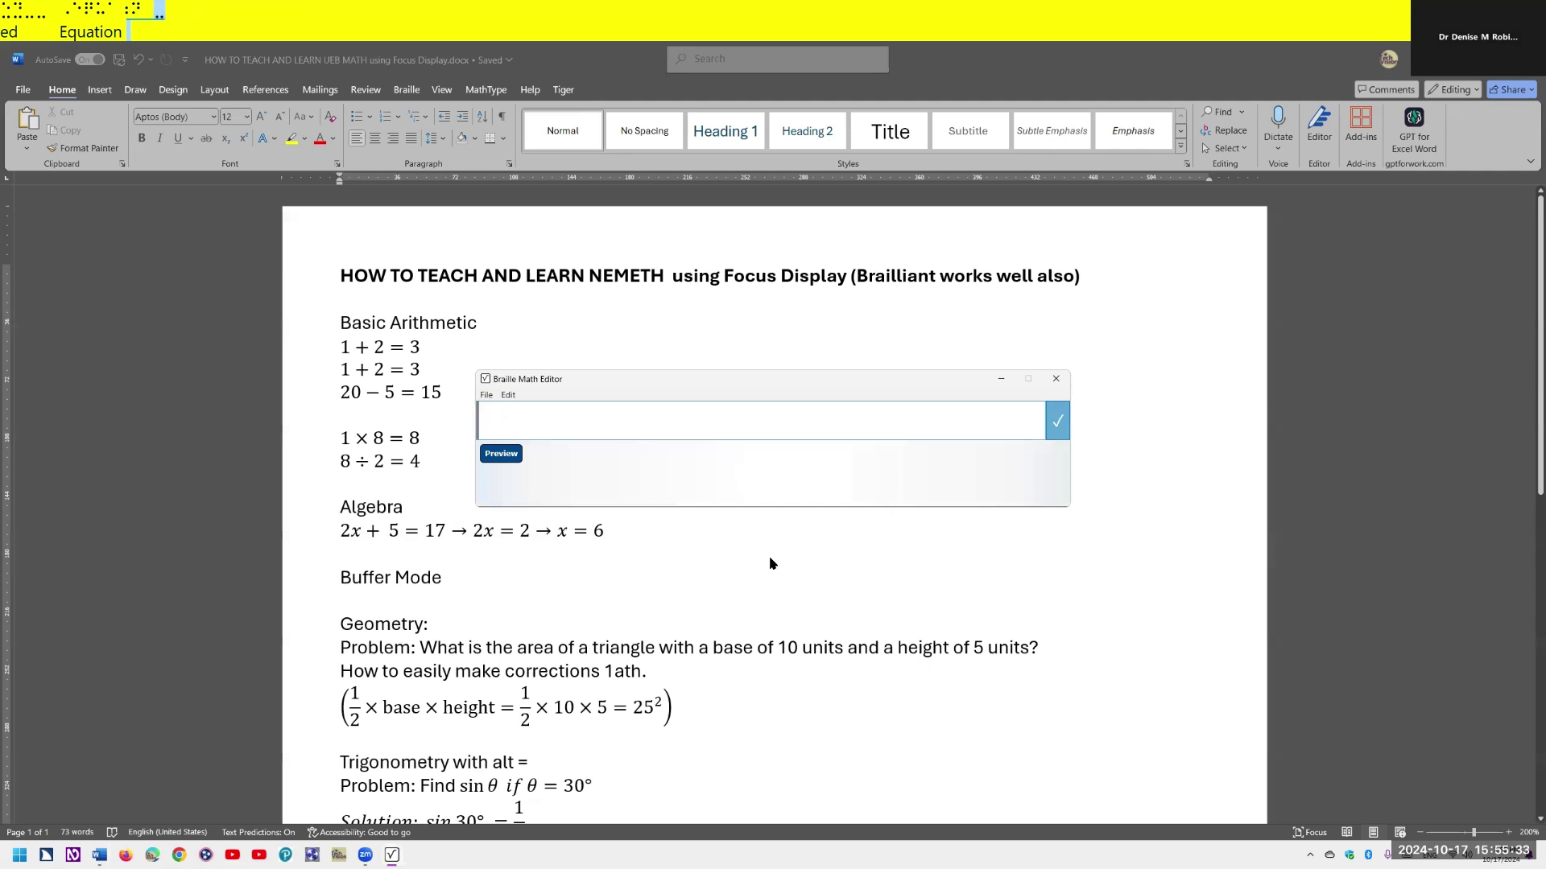
pyautogui.press('ctrl')
pyautogui.write('⠼⠂')
pyautogui.write('-')
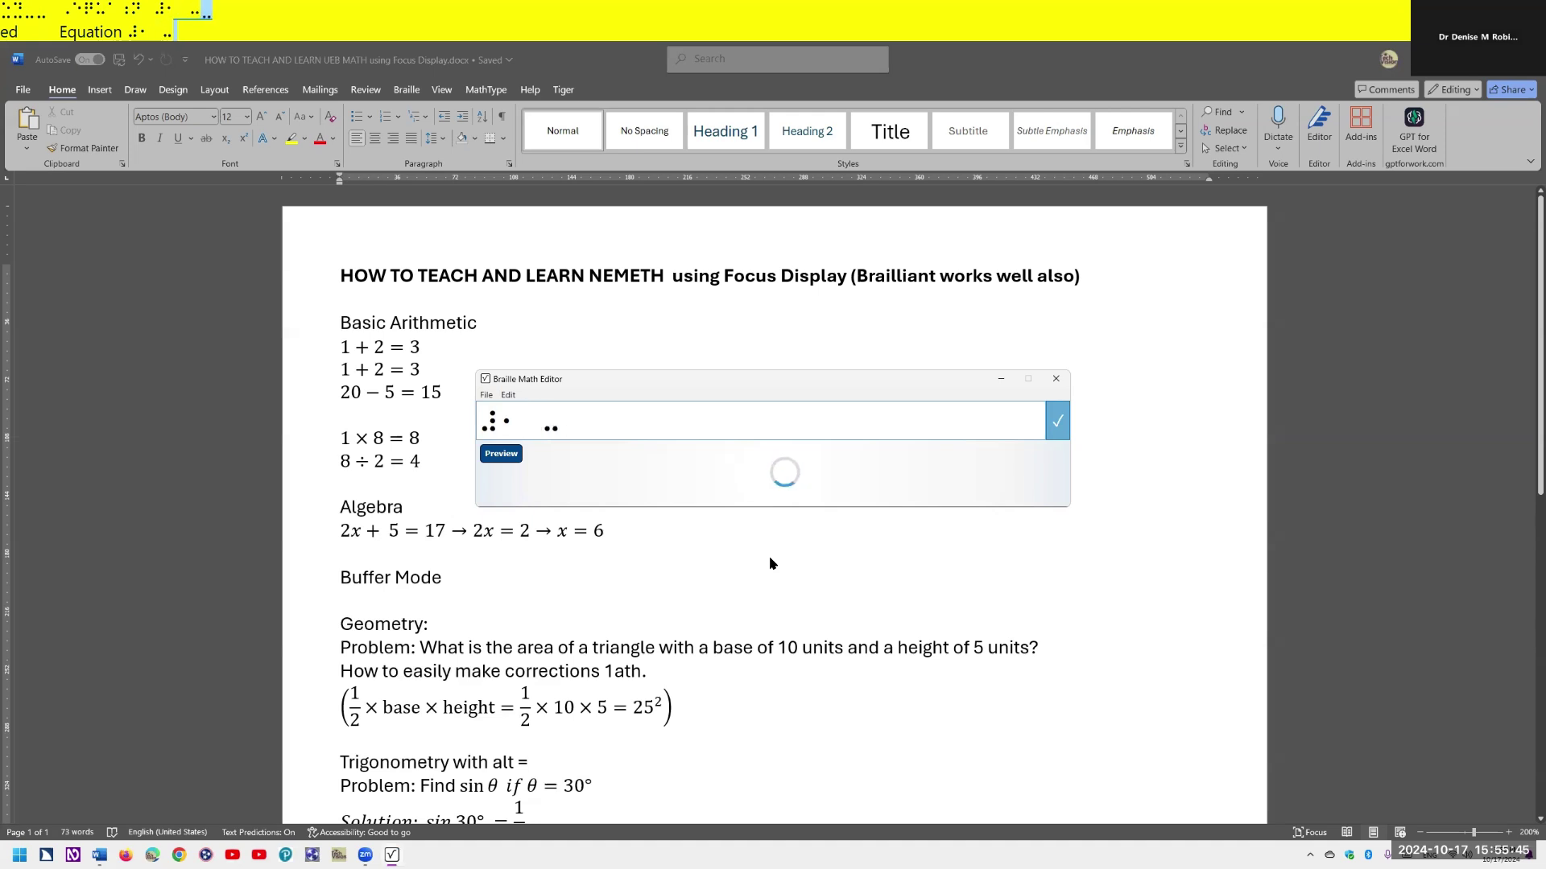
pyautogui.write('5 x')
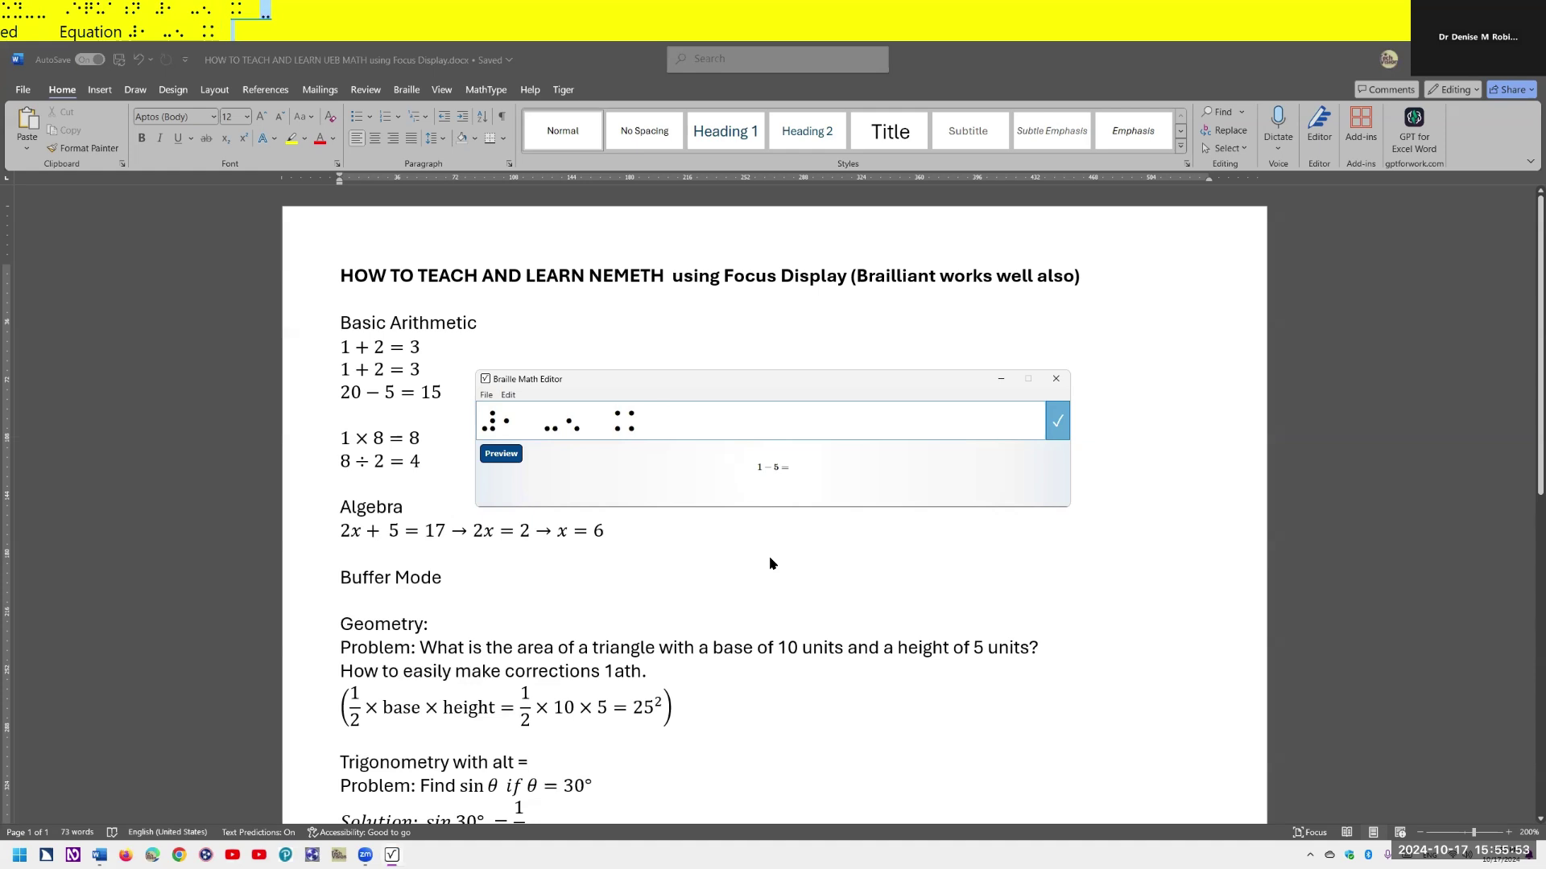
pyautogui.write(' -0')
pyautogui.press('Return')
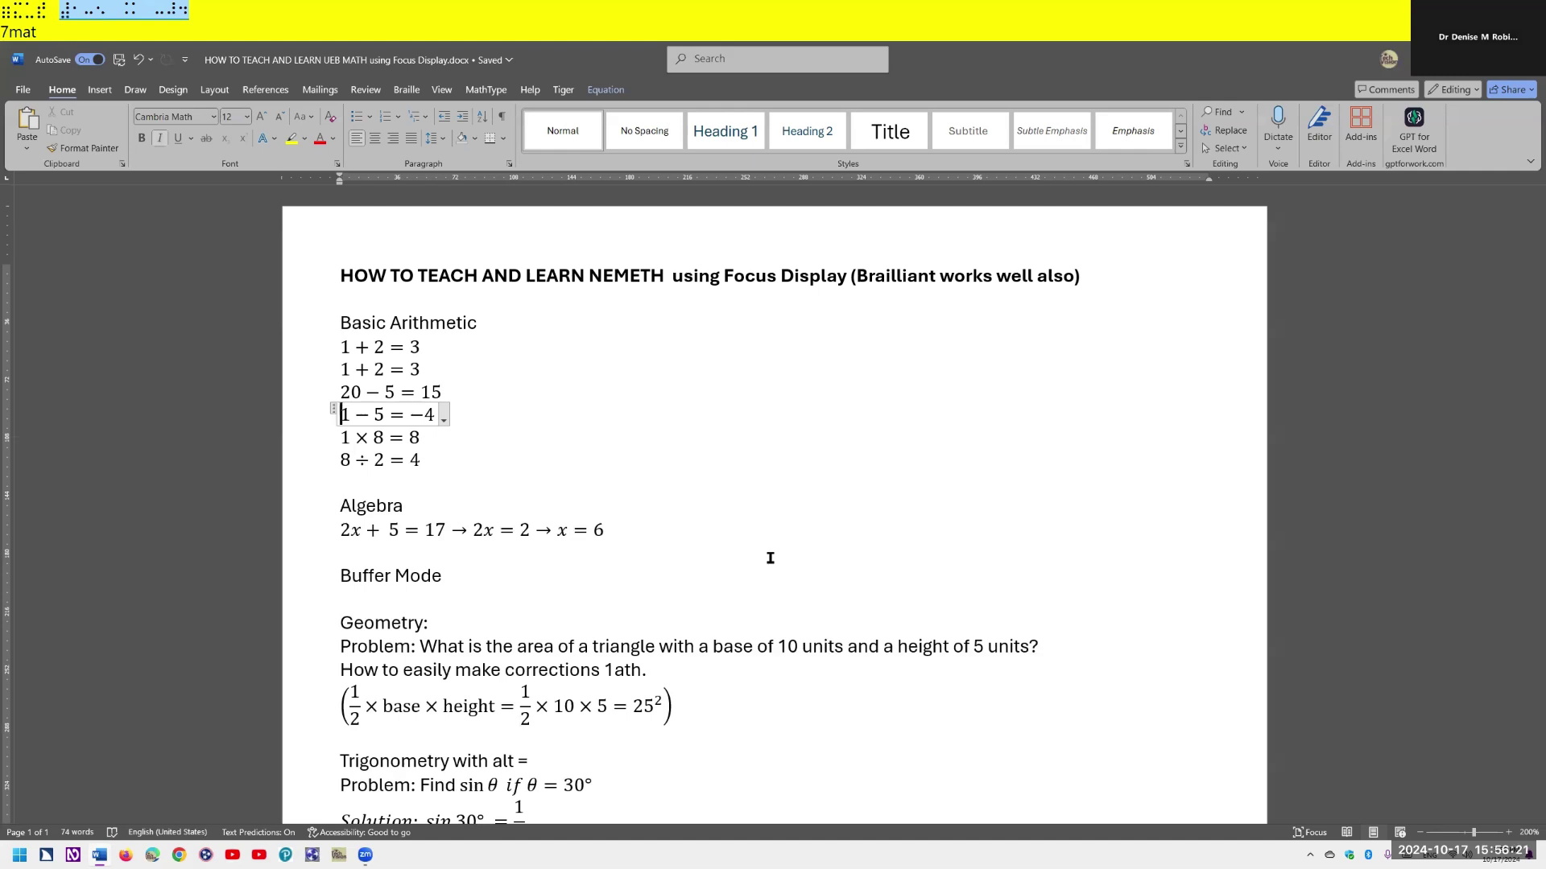
# - Check the 1 − 5 = −4 line, then add an empty line below 1 × 8 = 8
pyautogui.press('Insert+Up')
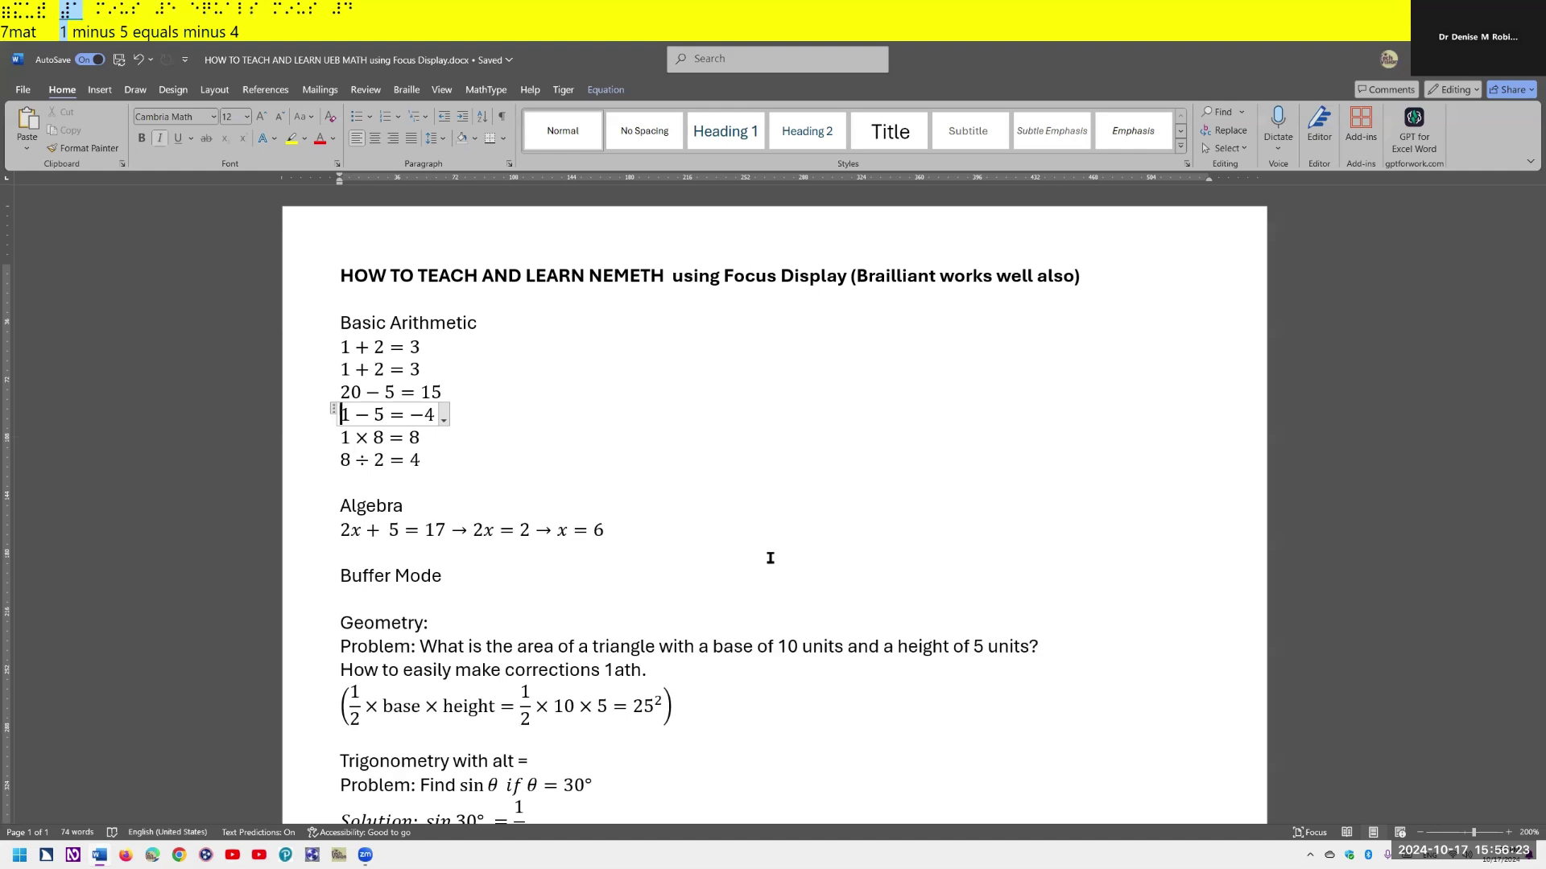
pyautogui.press('Down')
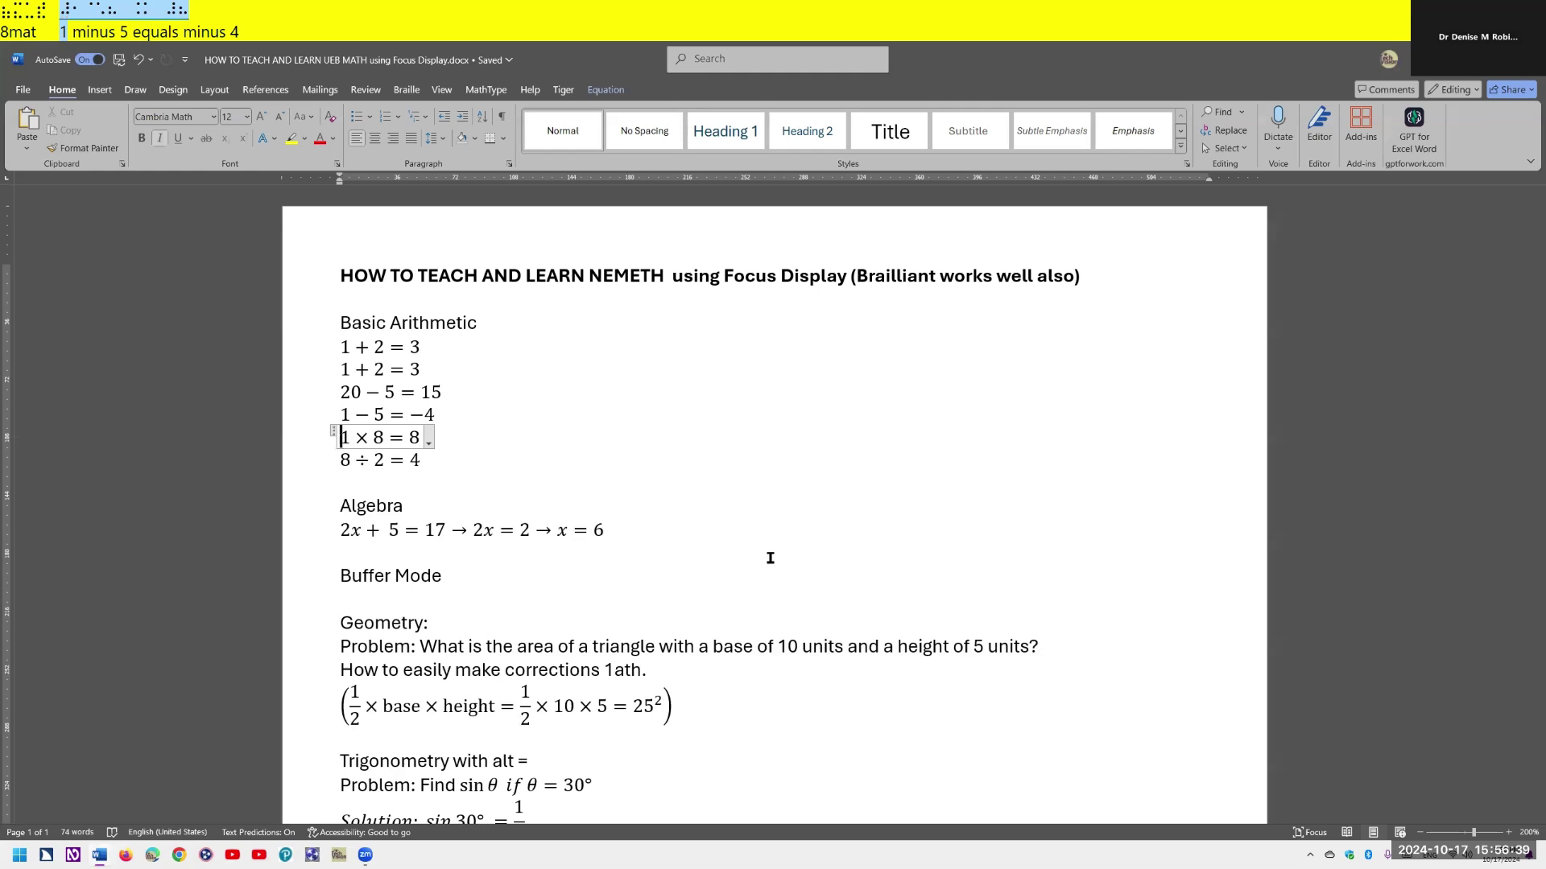
pyautogui.press('End')
pyautogui.press('Return')
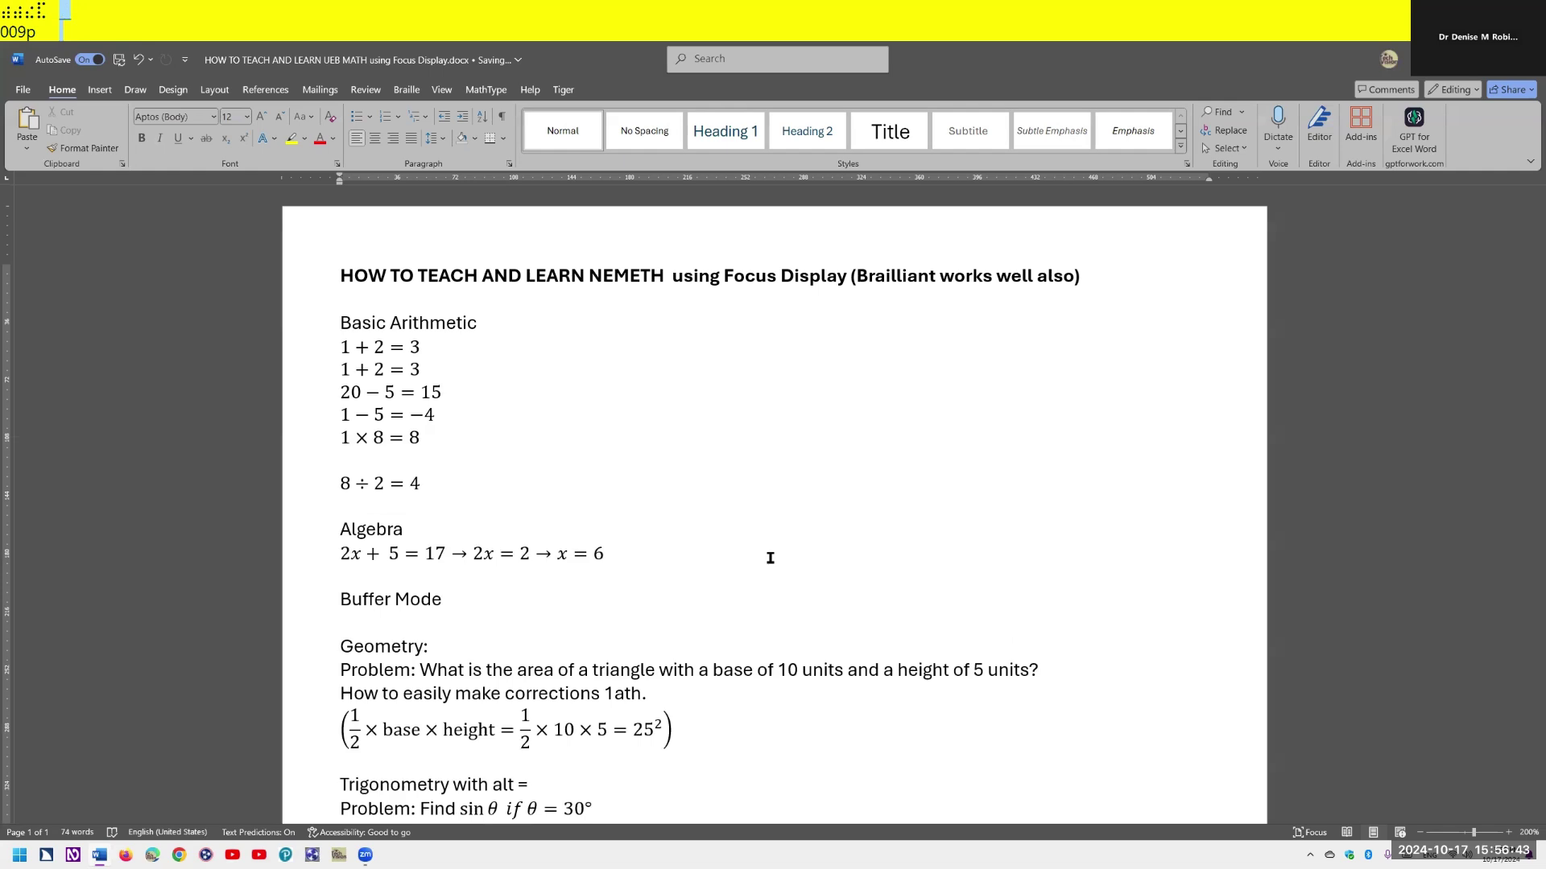
# - Braille-enter 1 × 8 = 8 in the Braille Math Editor and insert it below the first
pyautogui.press('insert+space')
pyautogui.press('=')
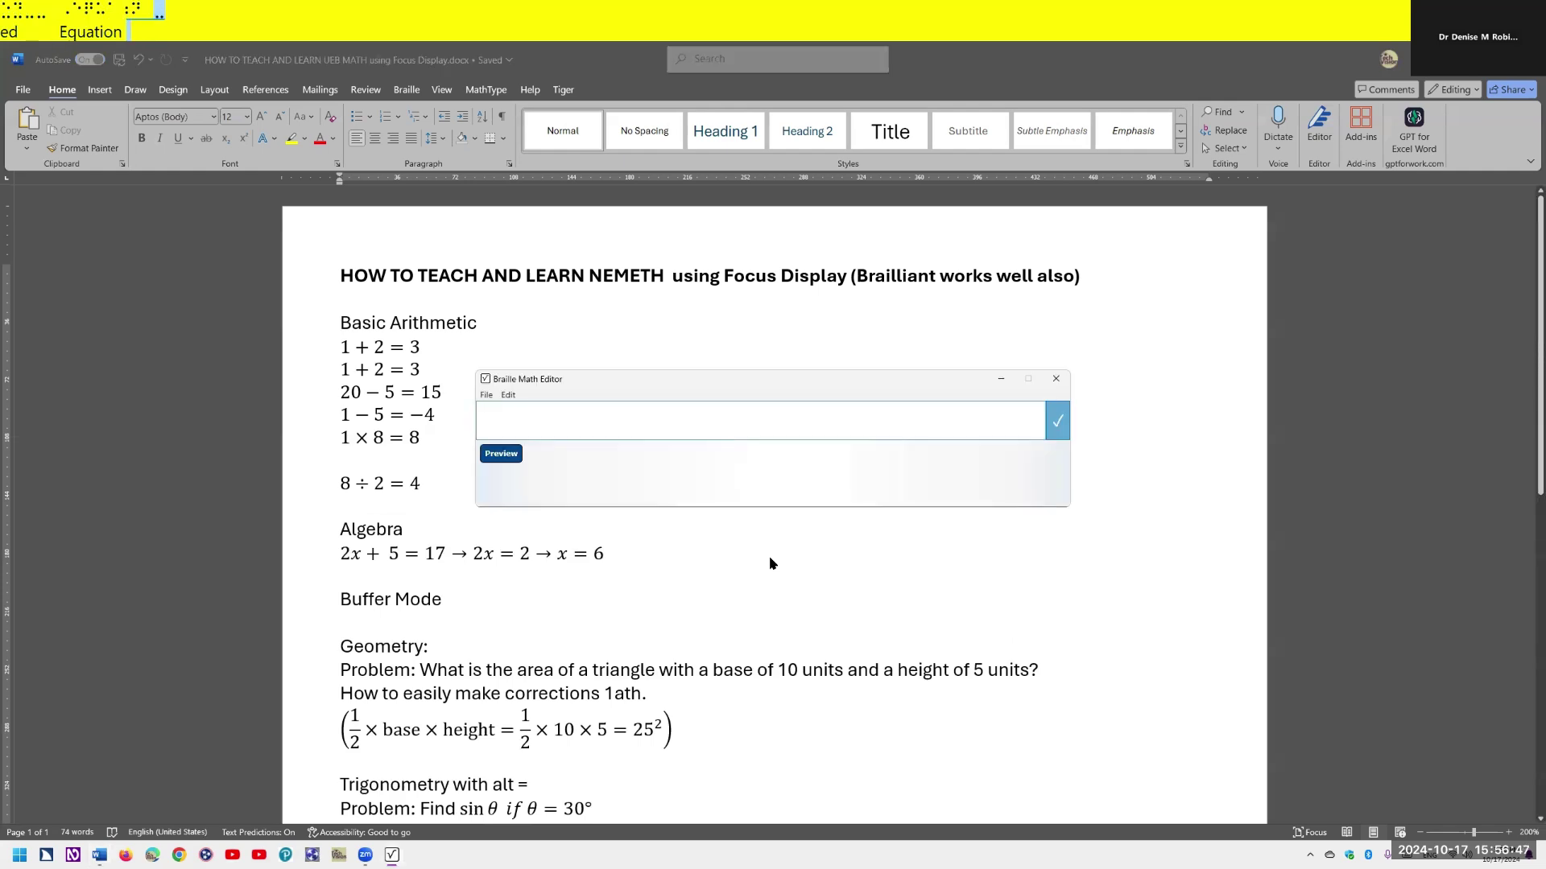
pyautogui.write('⠄⠂')
pyautogui.write('⠡')
pyautogui.write('⠦')
pyautogui.write('⠭⠦')
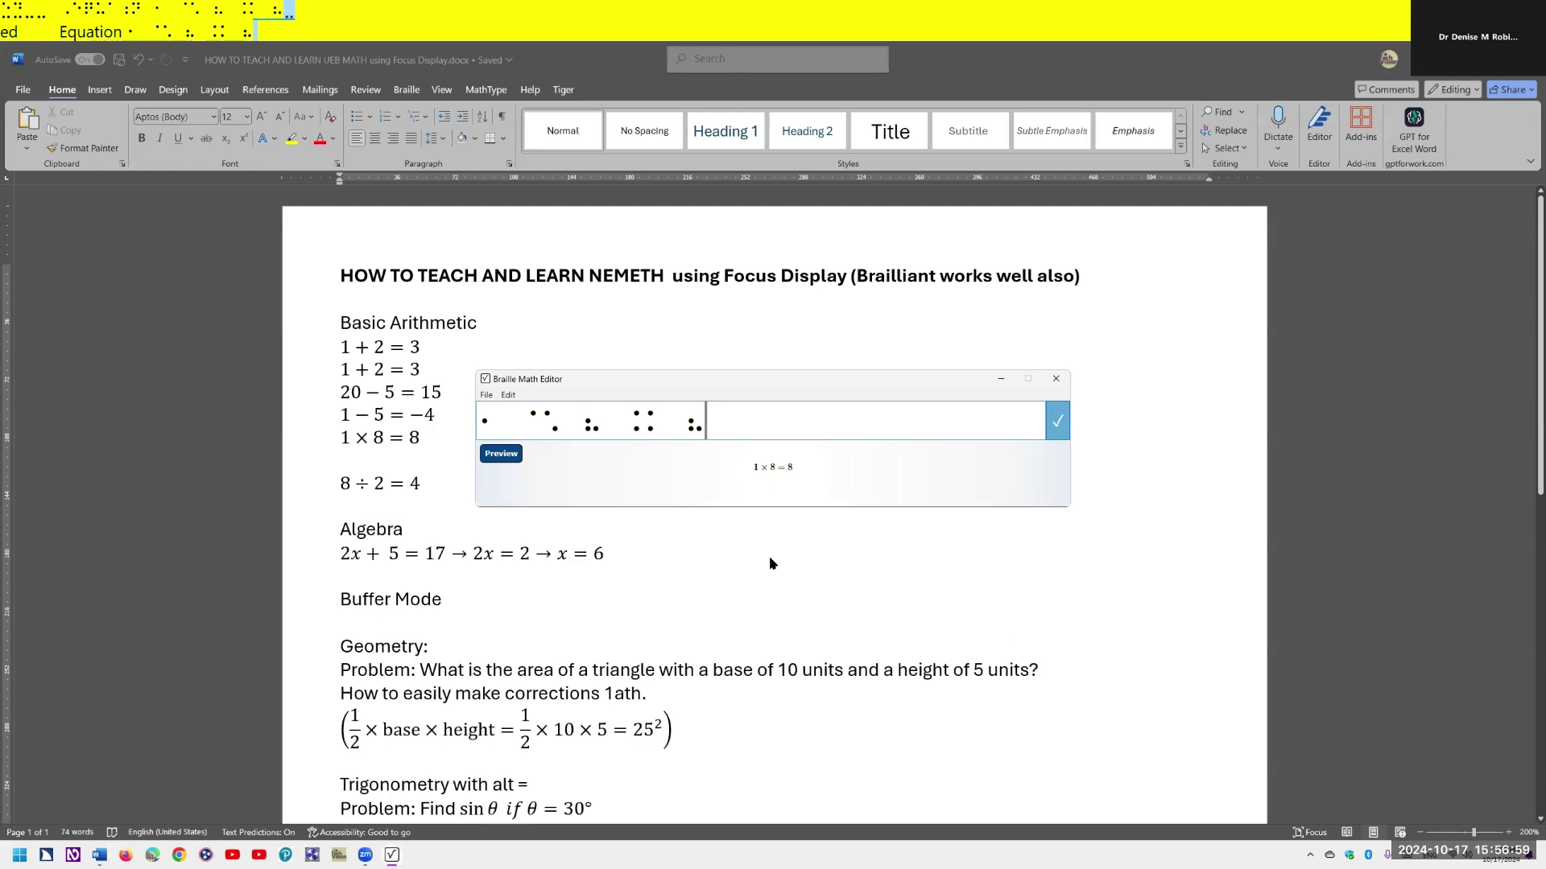
pyautogui.press('Return')
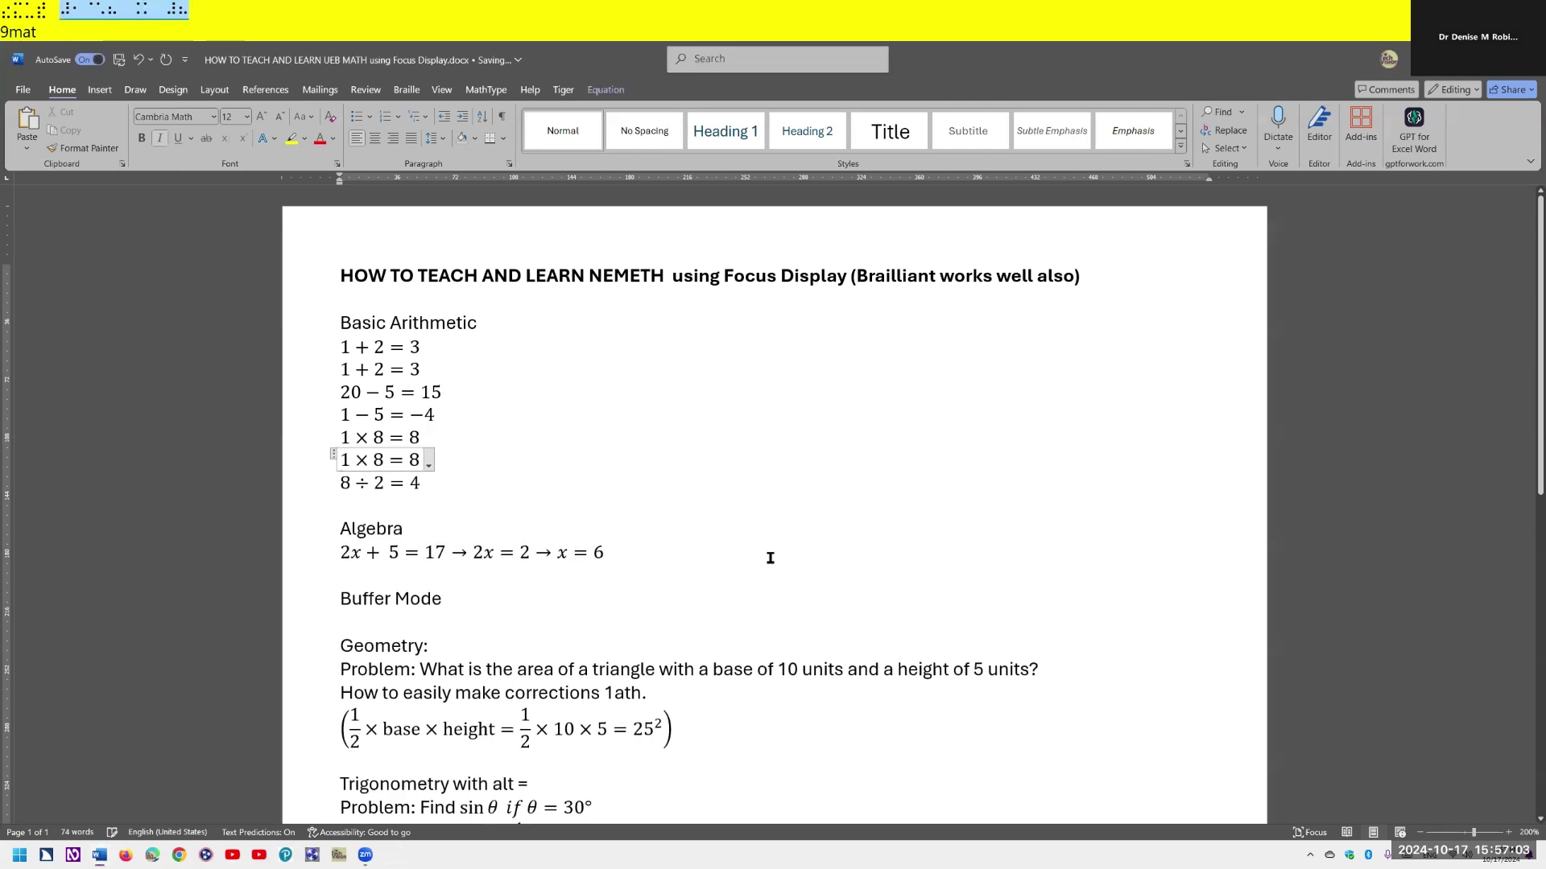
pyautogui.press('Down')
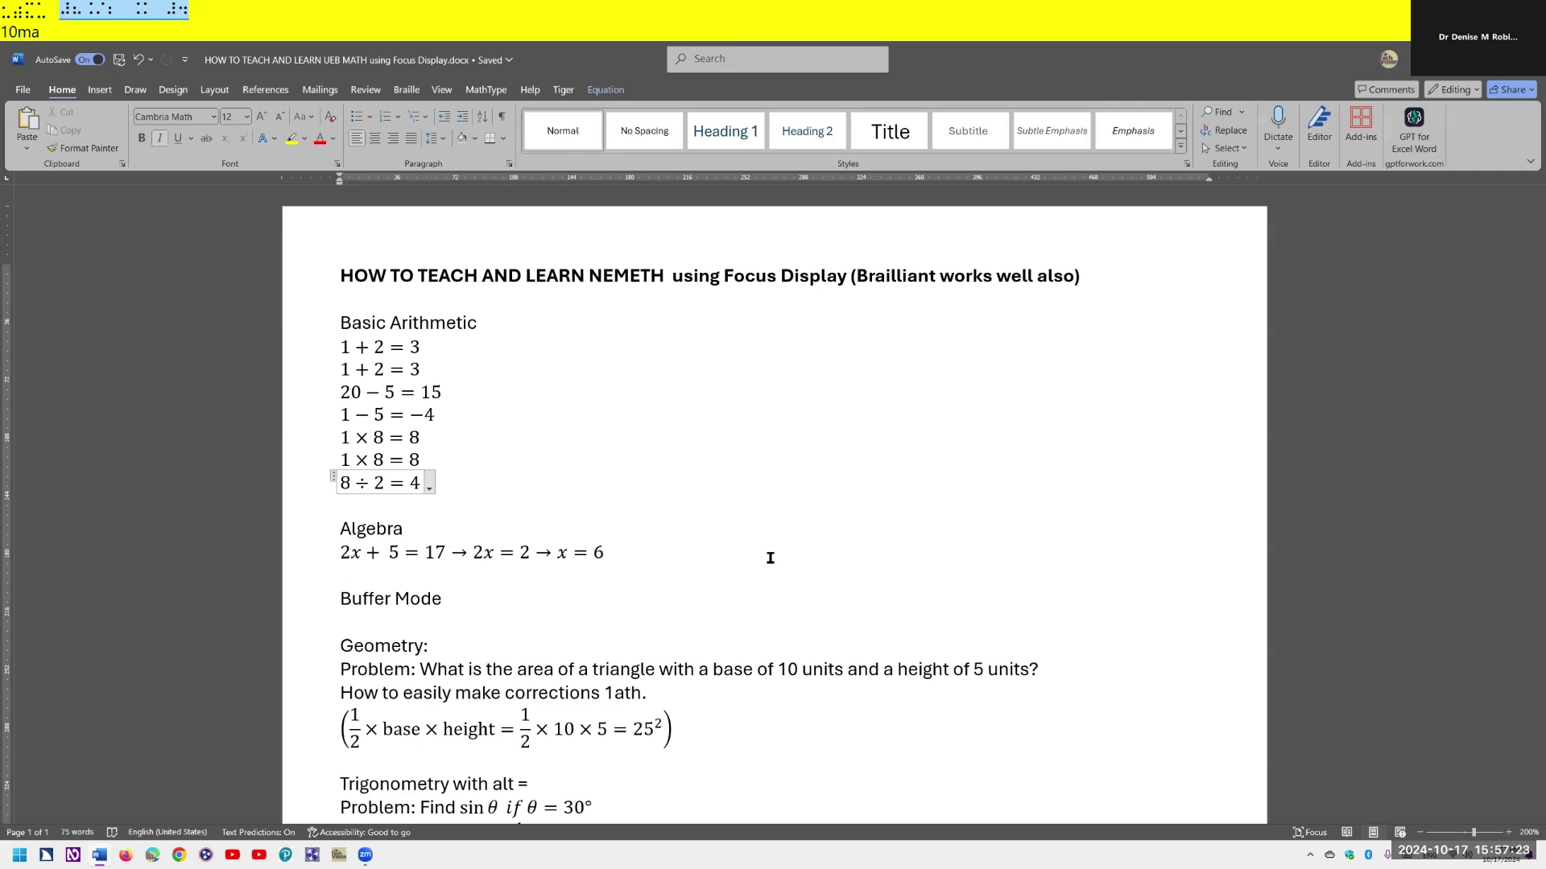
# - Add a line after 8 ÷ 2 = 4 and braille-enter a second 8 ÷ 2 = 4 there
pyautogui.press('End')
pyautogui.press('Return')
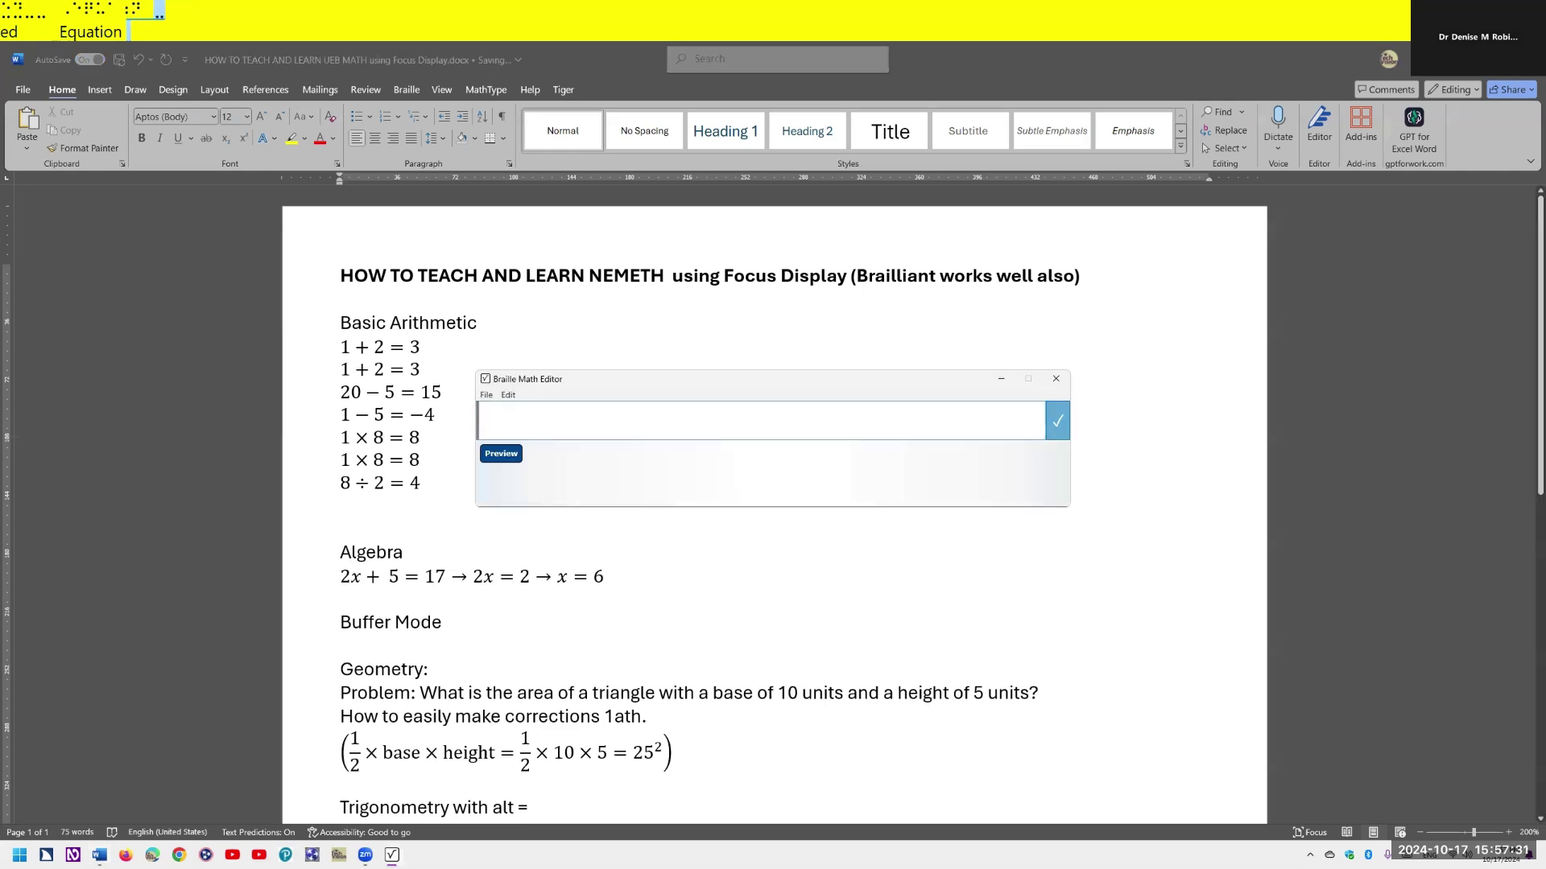
pyautogui.write('x')
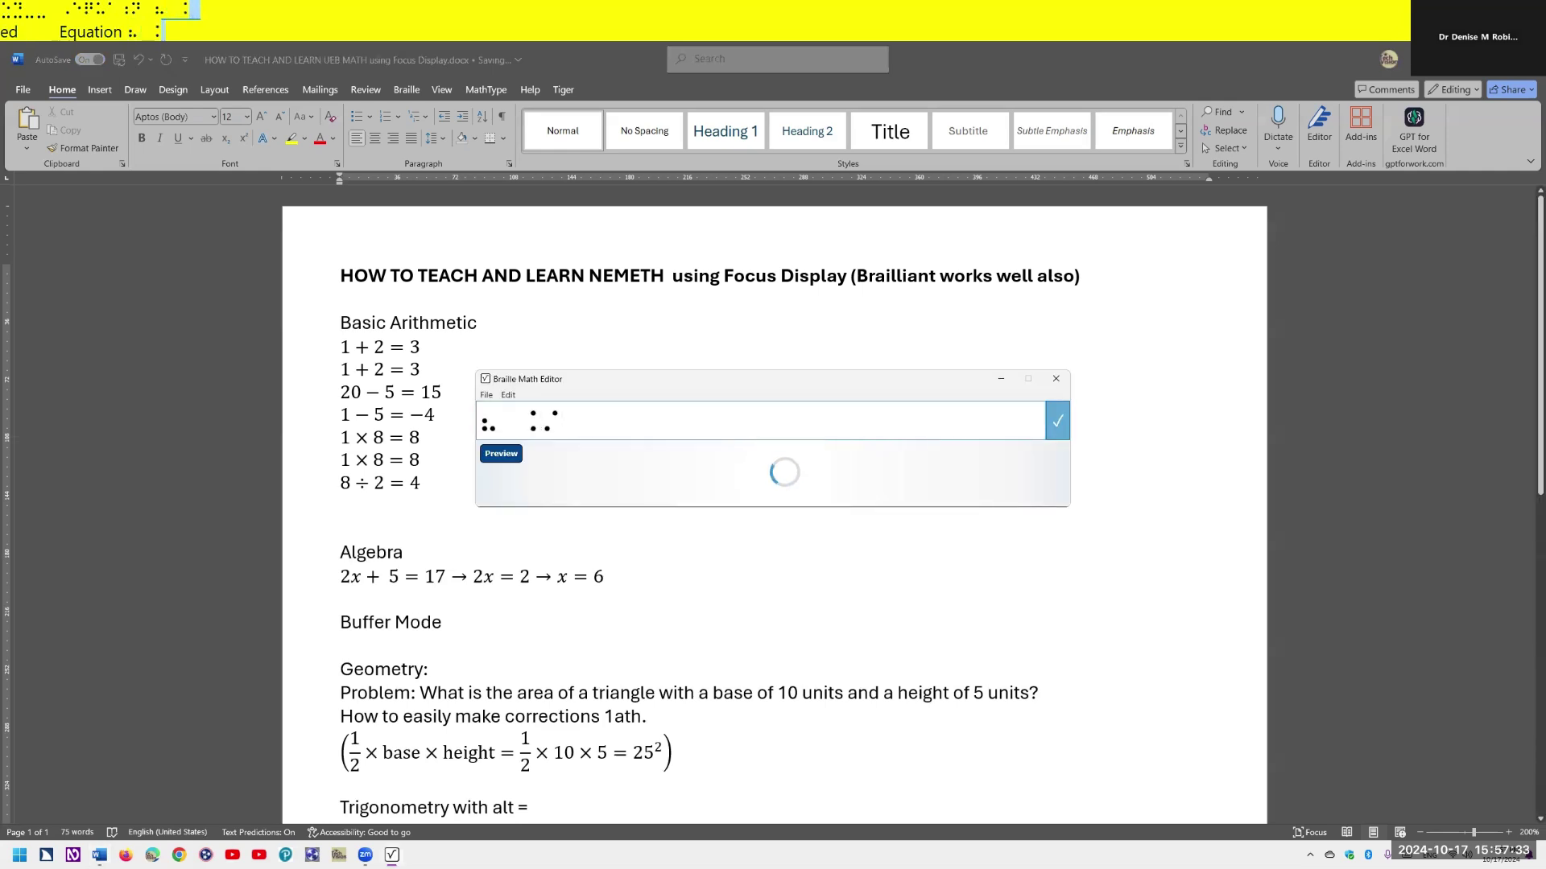
pyautogui.write('2x4')
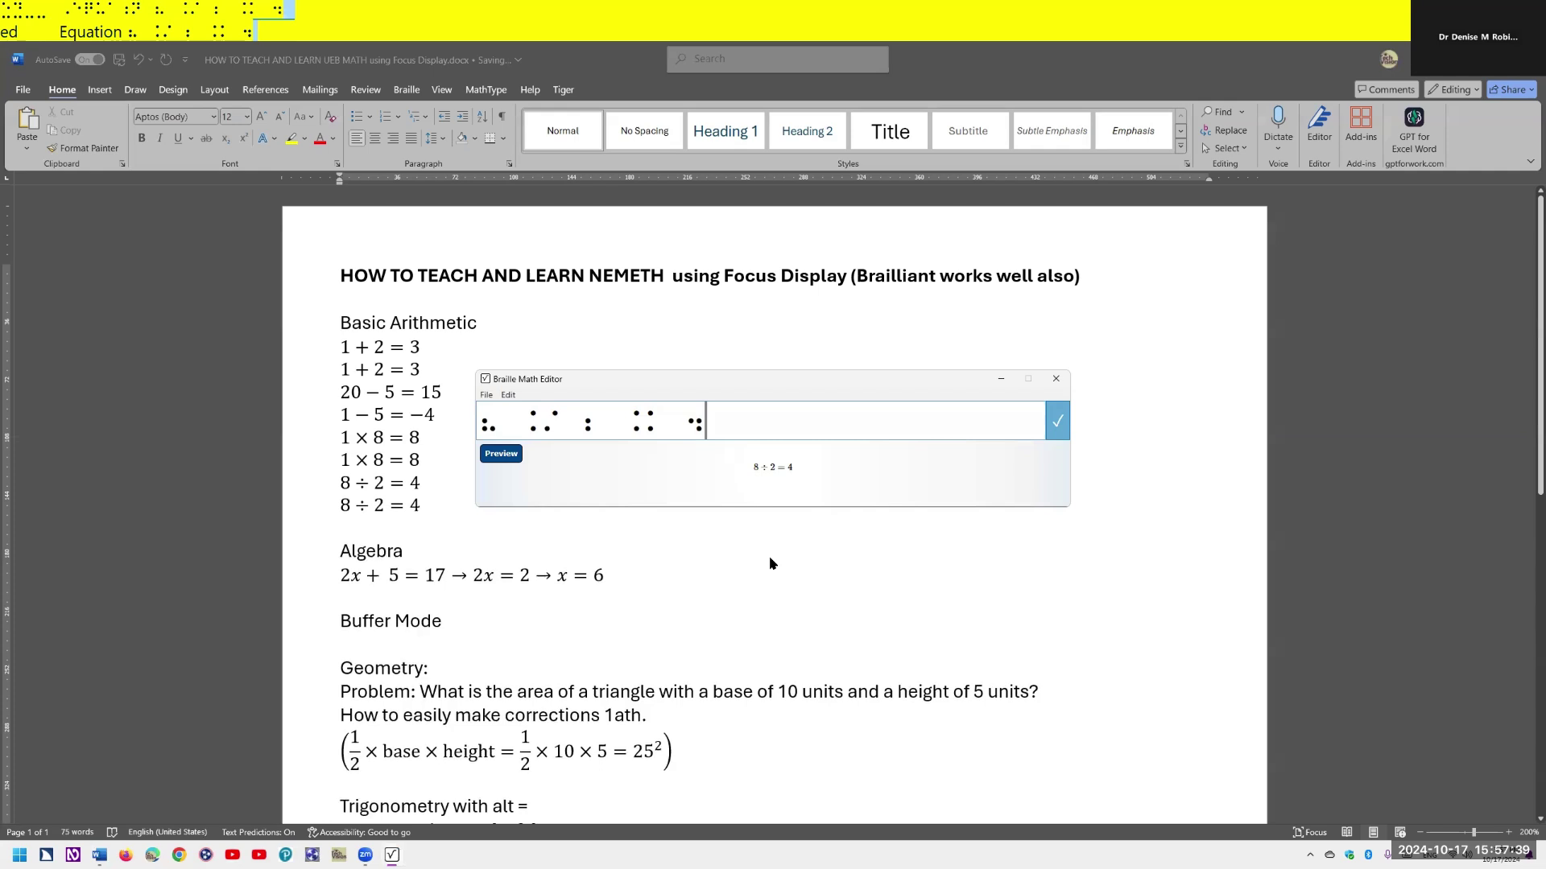
pyautogui.press('Return')
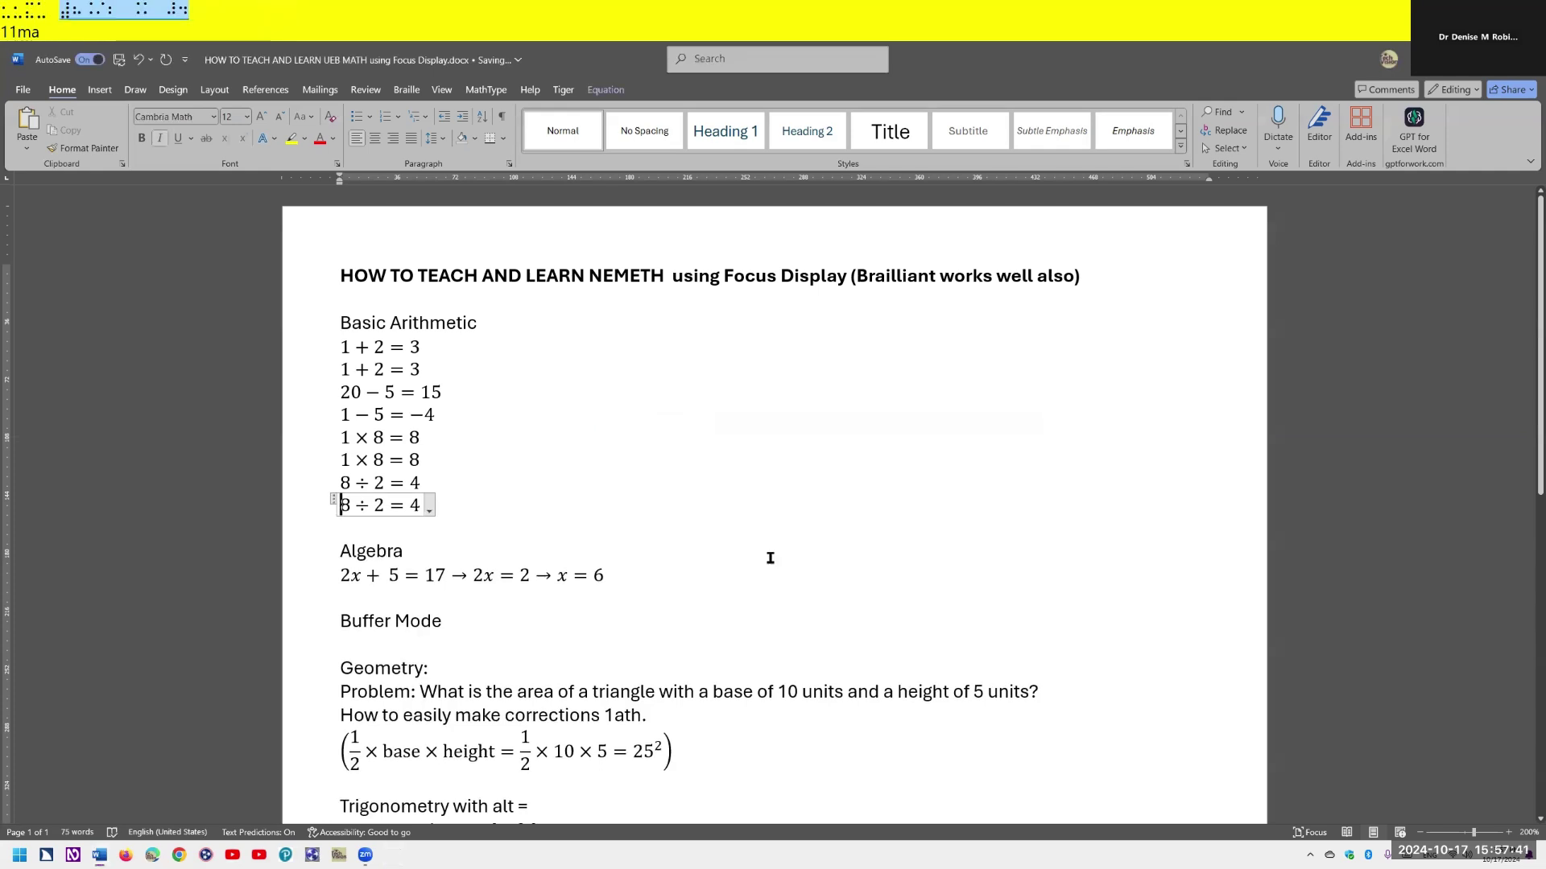
pyautogui.press('ctrl')
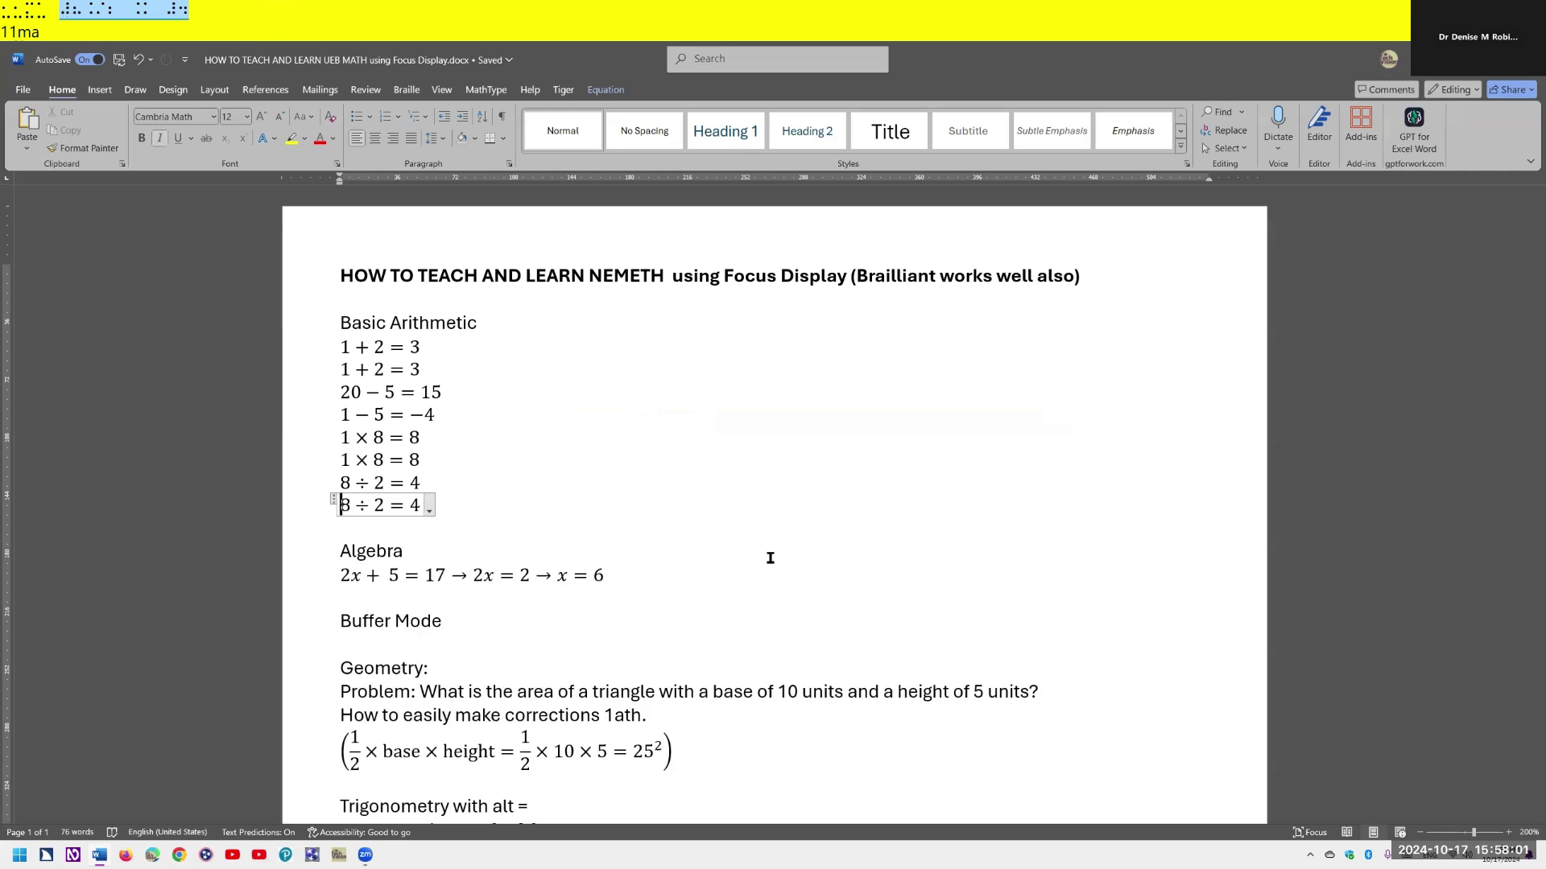
# - Move to the Algebra equation ending x = 6 and add an empty line below it
pyautogui.press('Down')
pyautogui.press('Down')
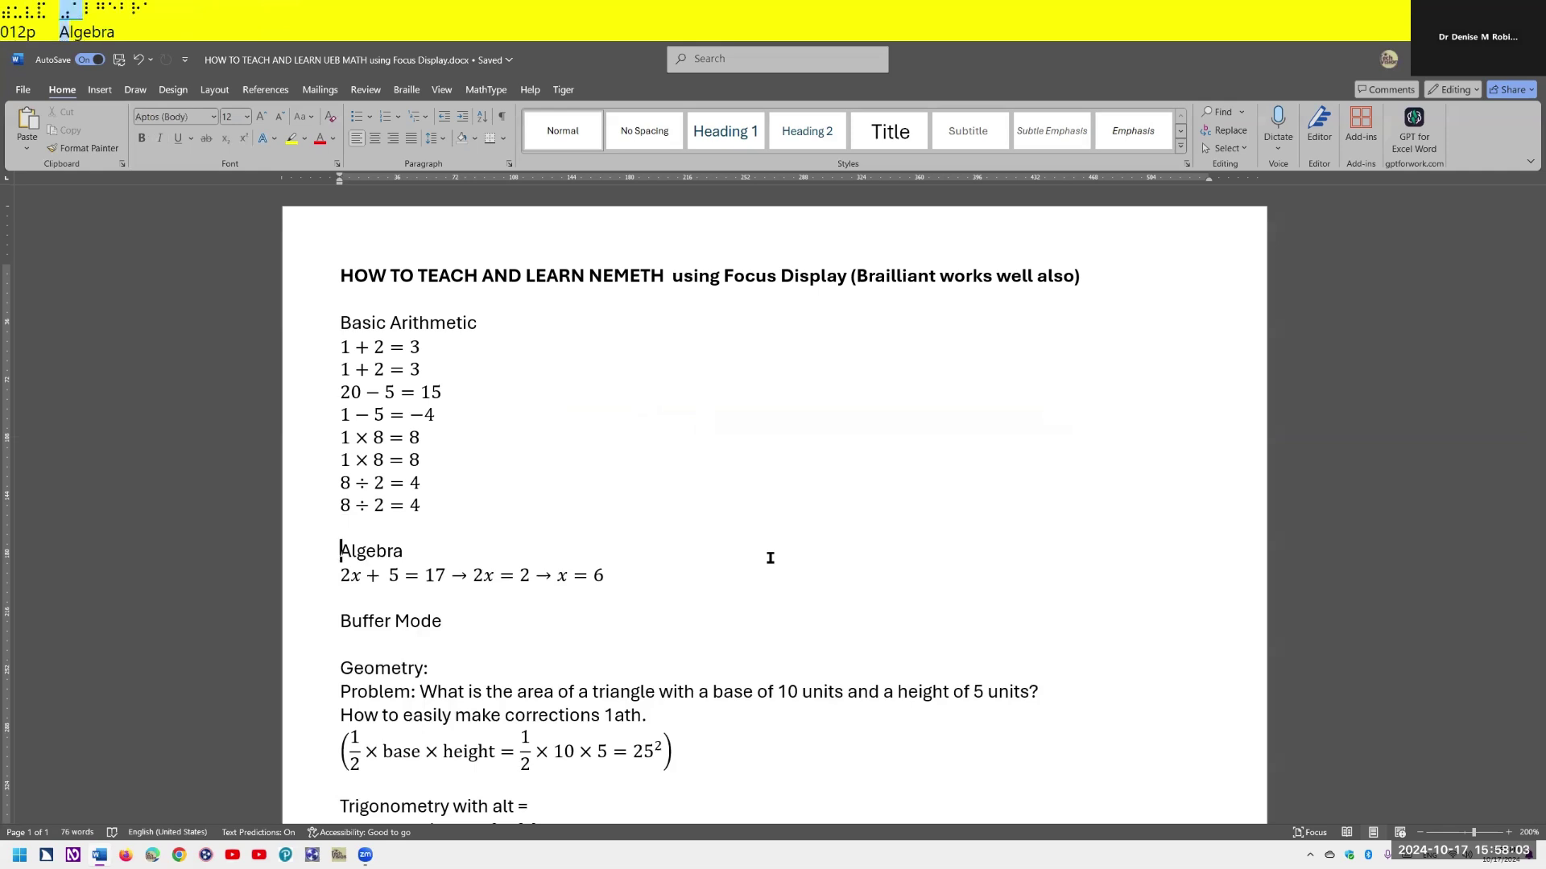
pyautogui.press('Down')
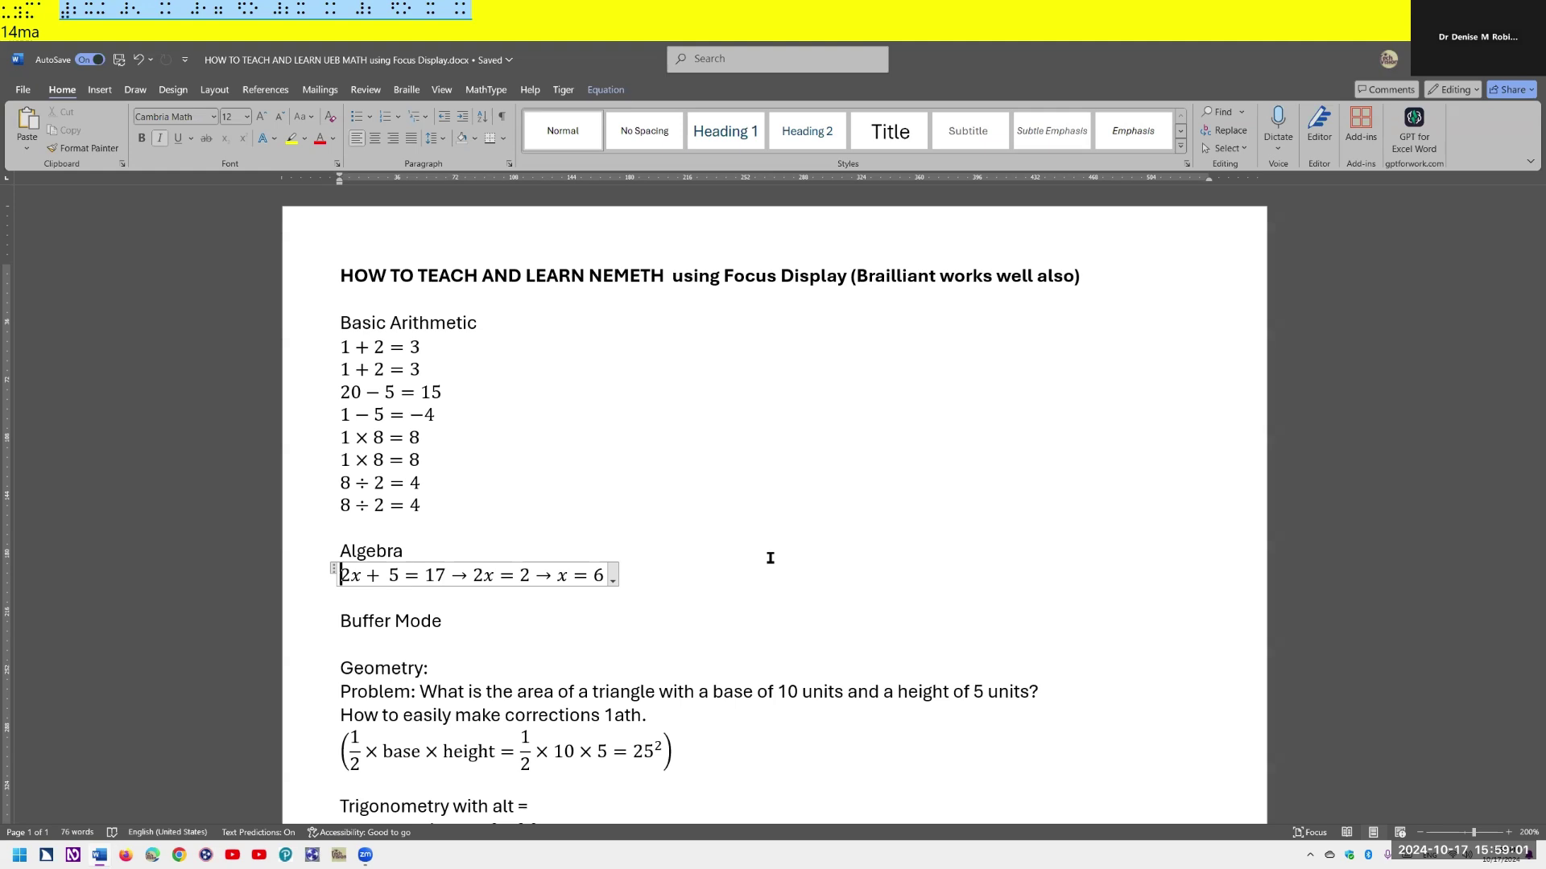
pyautogui.press('End')
pyautogui.press('Return')
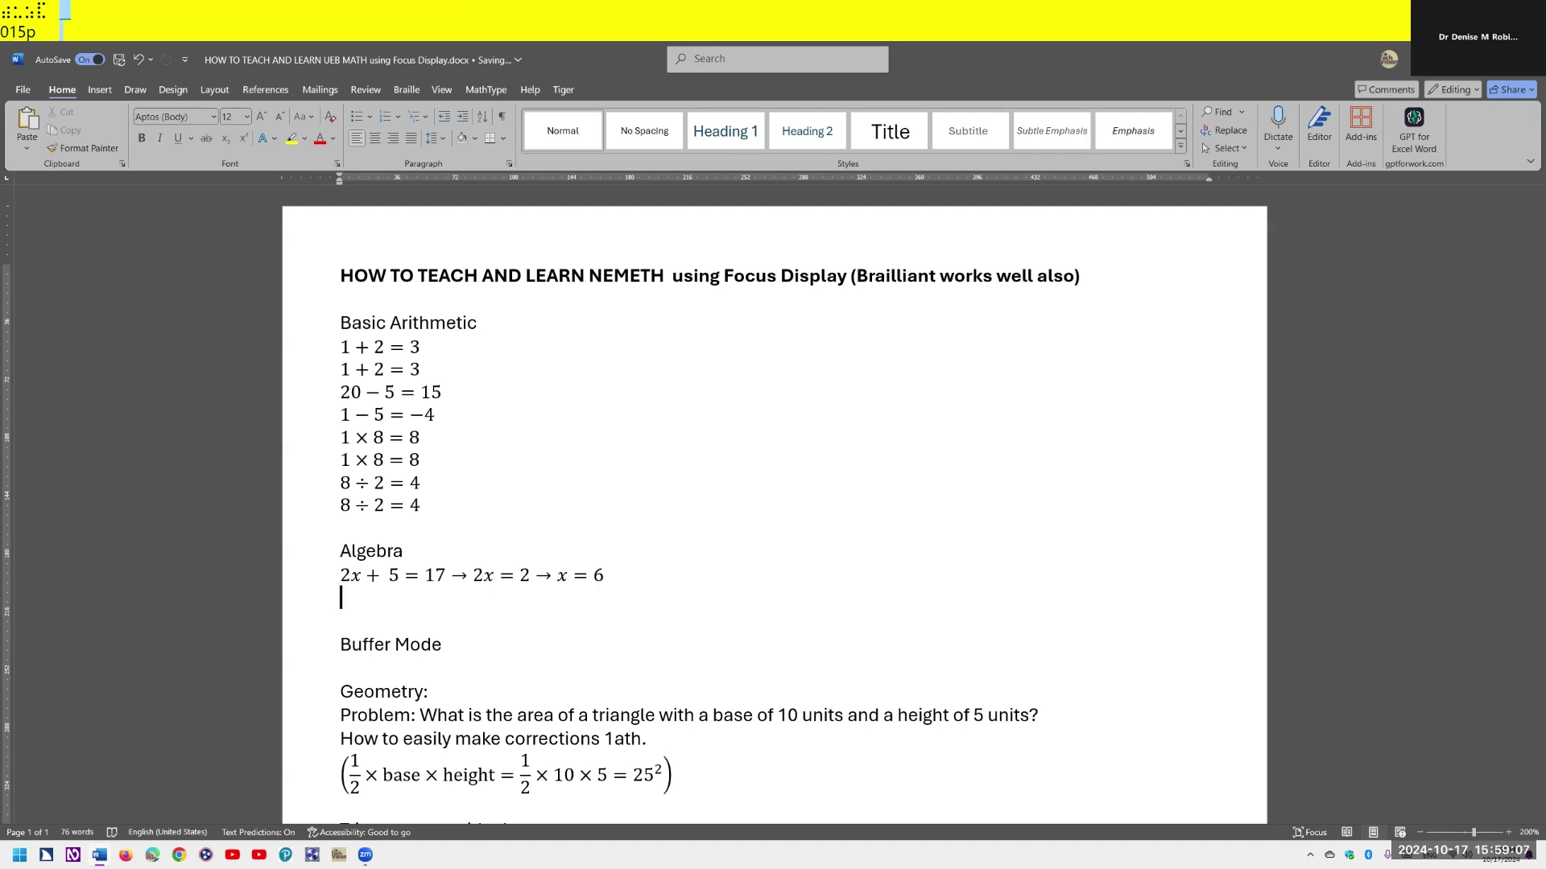
# - Braille-enter 2x + 5 = 17 → 2x = 2 → x = 6 in Nemeth and insert it under Algebra
pyautogui.hotkey('ctrl', 'alt', 'm')
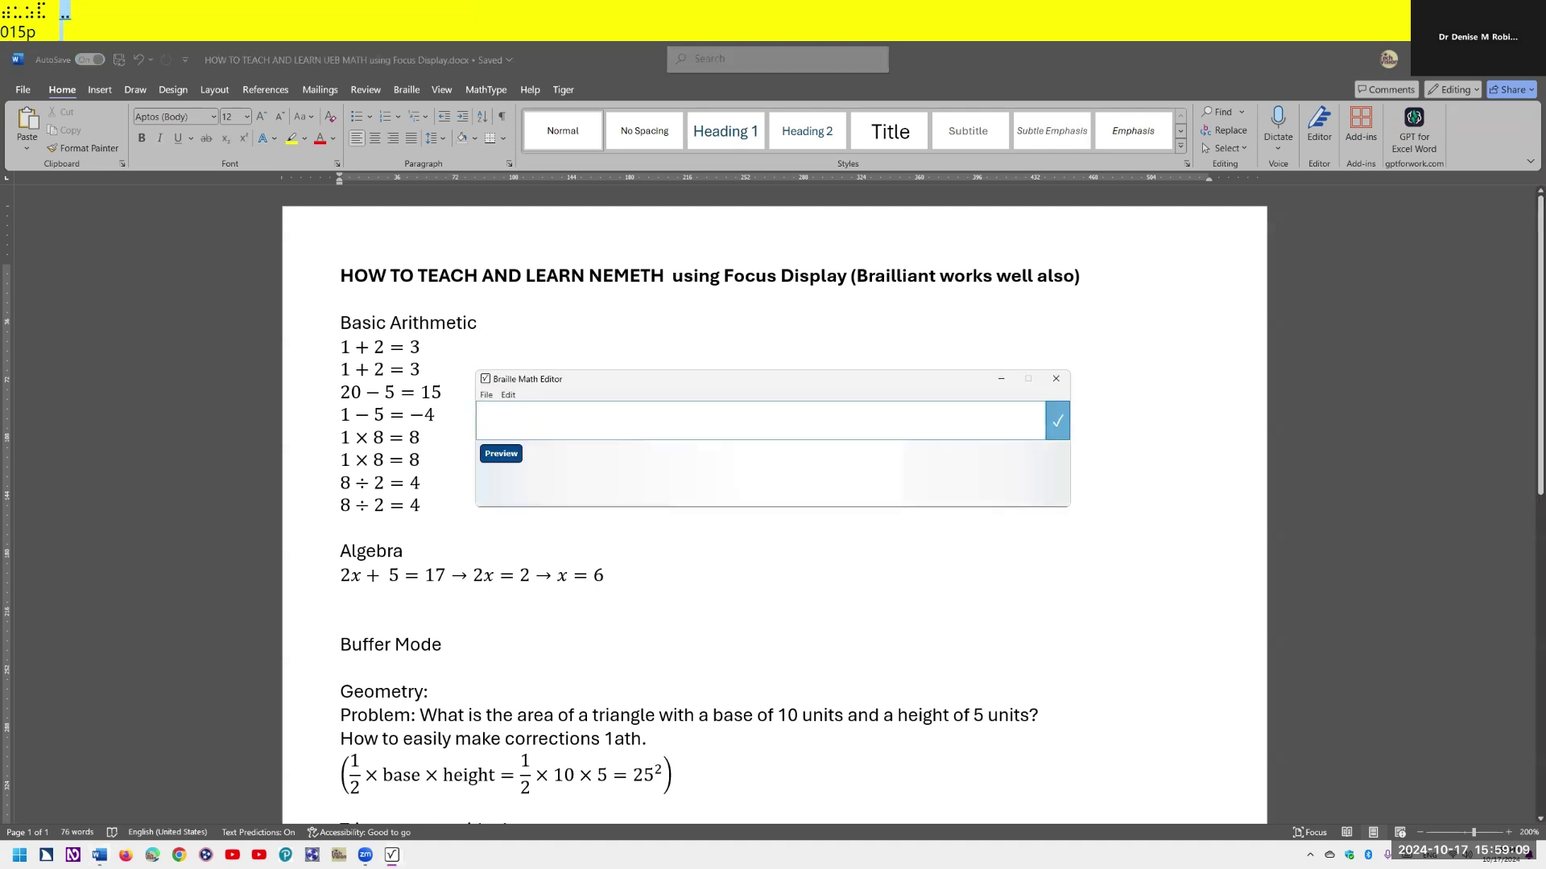
pyautogui.write('2x')
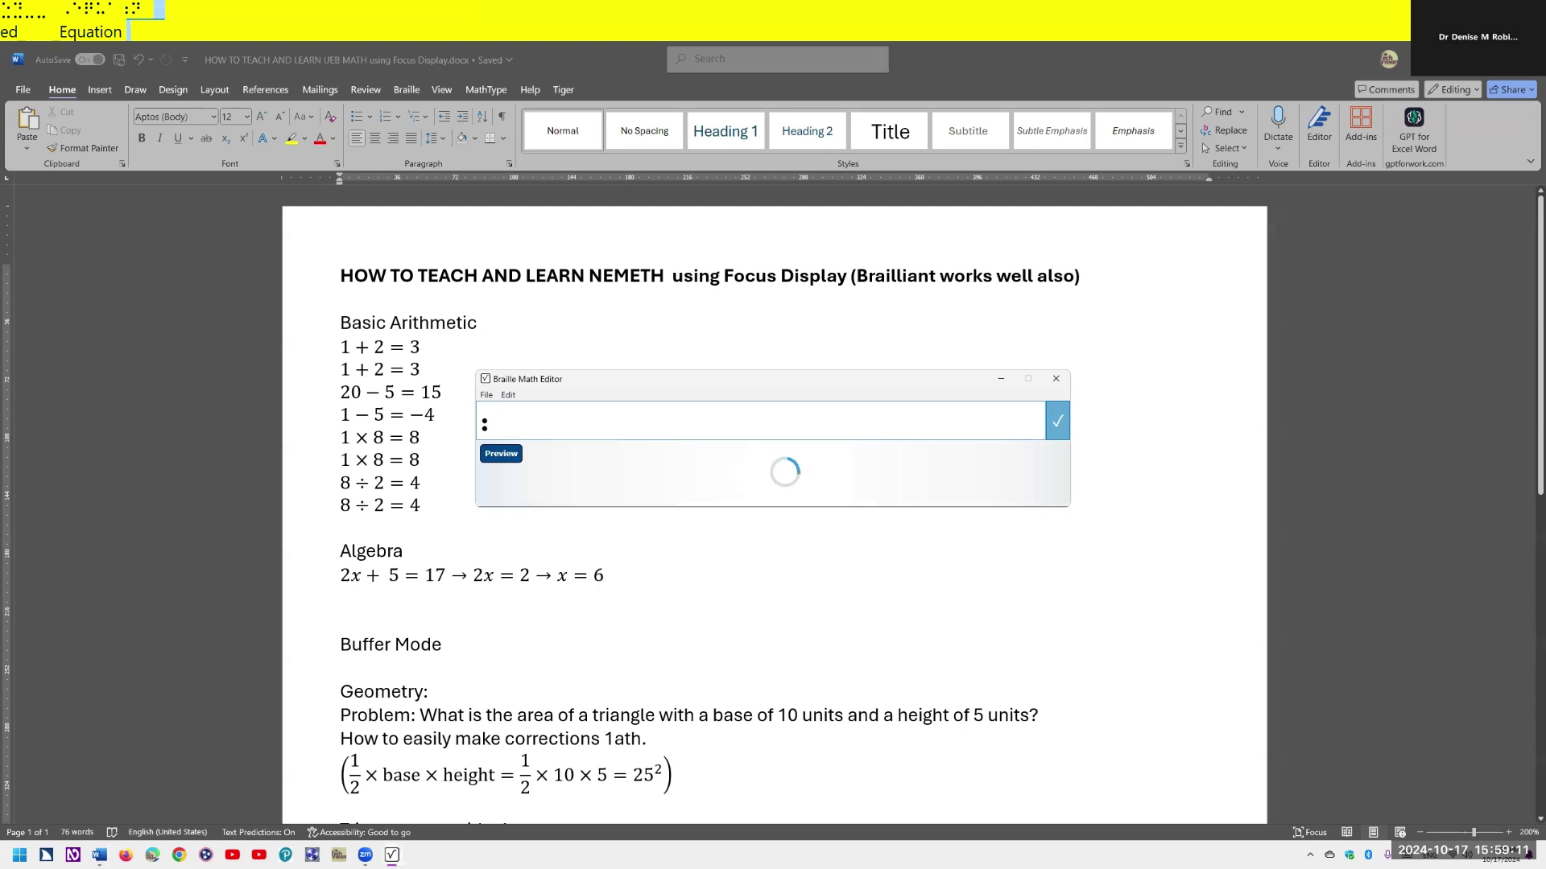
pyautogui.write(' + 5 .k 17 $')
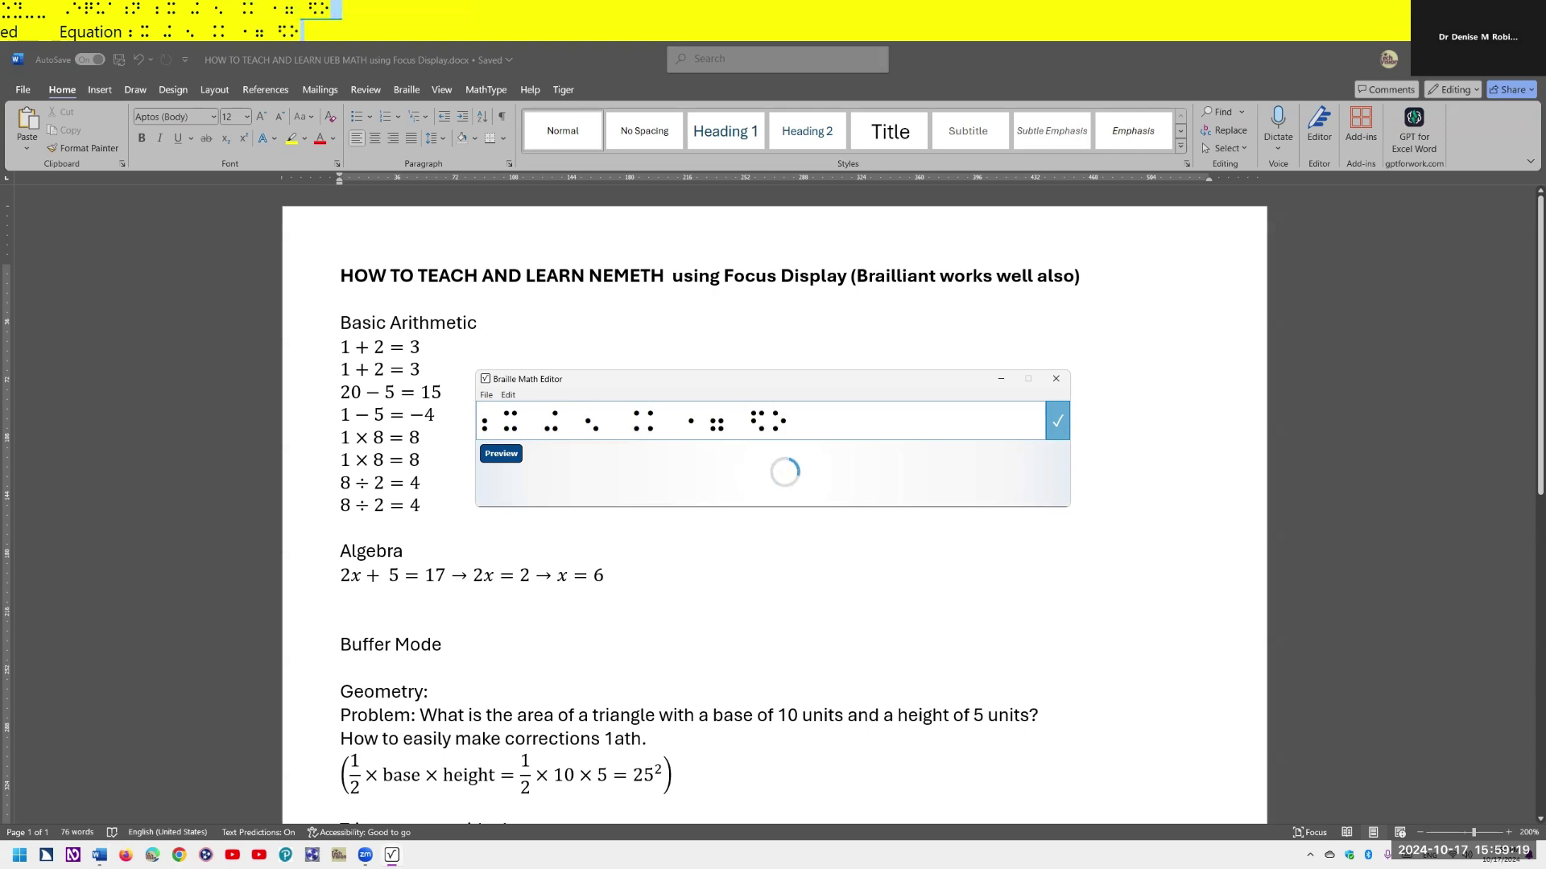
pyautogui.write('33o')
pyautogui.write(' 2x .k')
pyautogui.write(' 2 $')
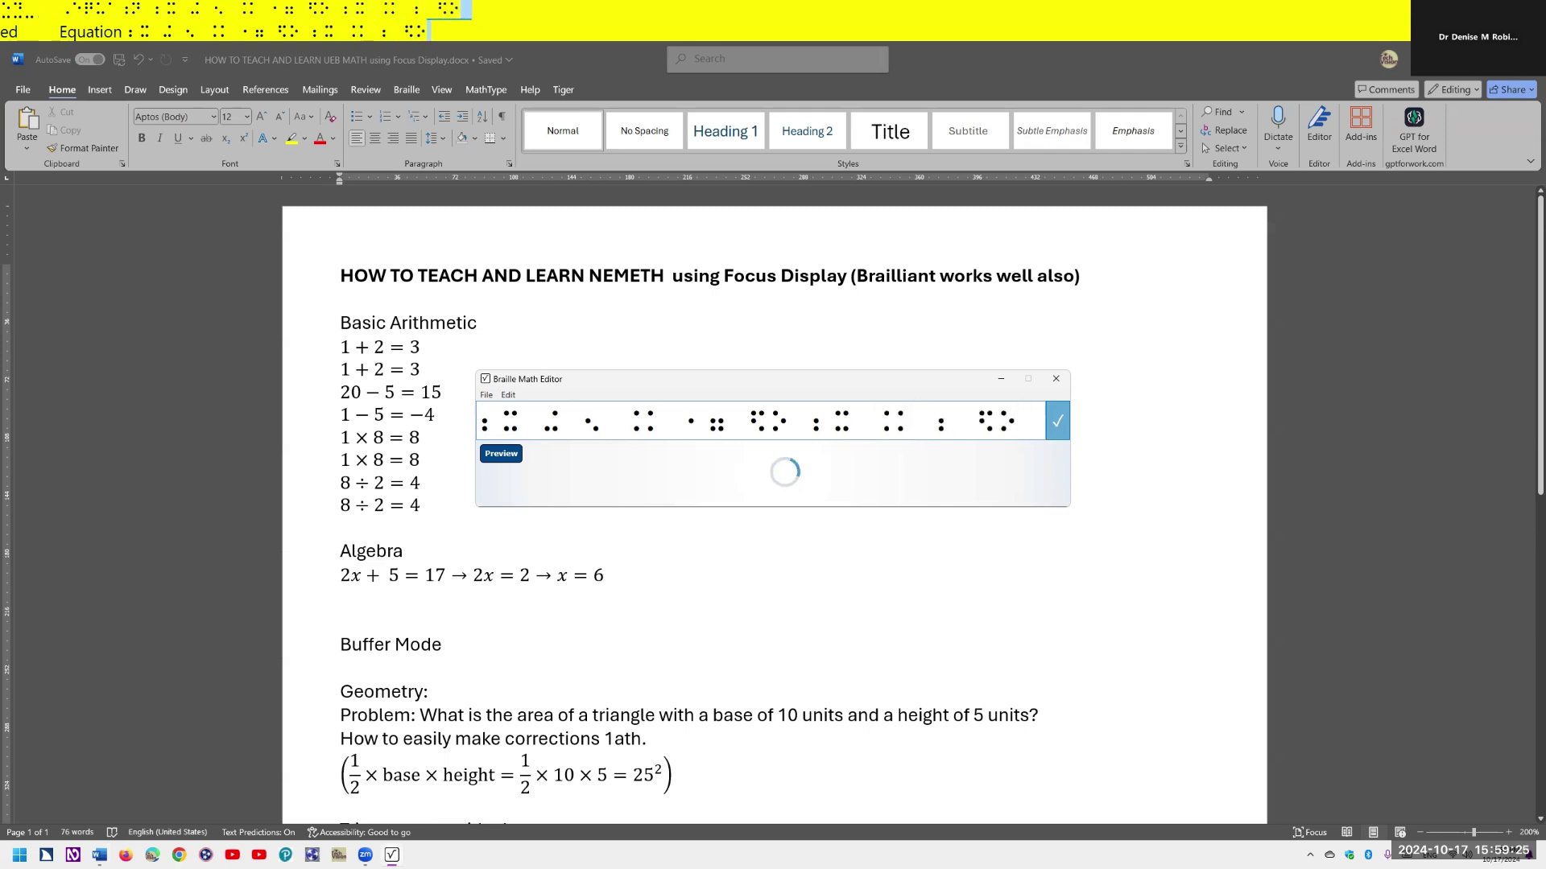
pyautogui.write('33o')
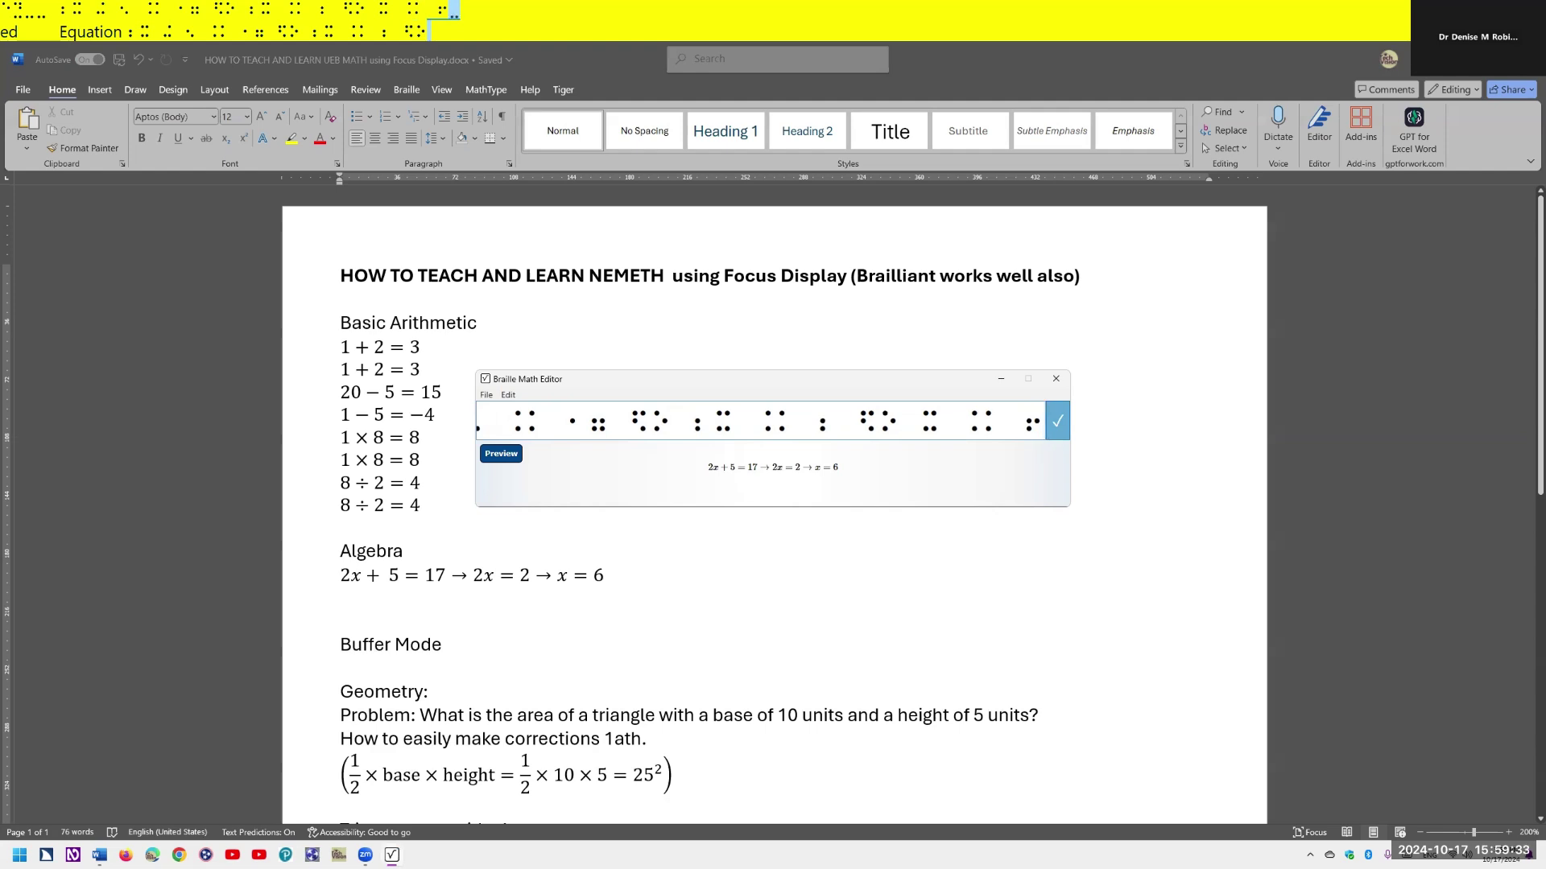
pyautogui.press('Return')
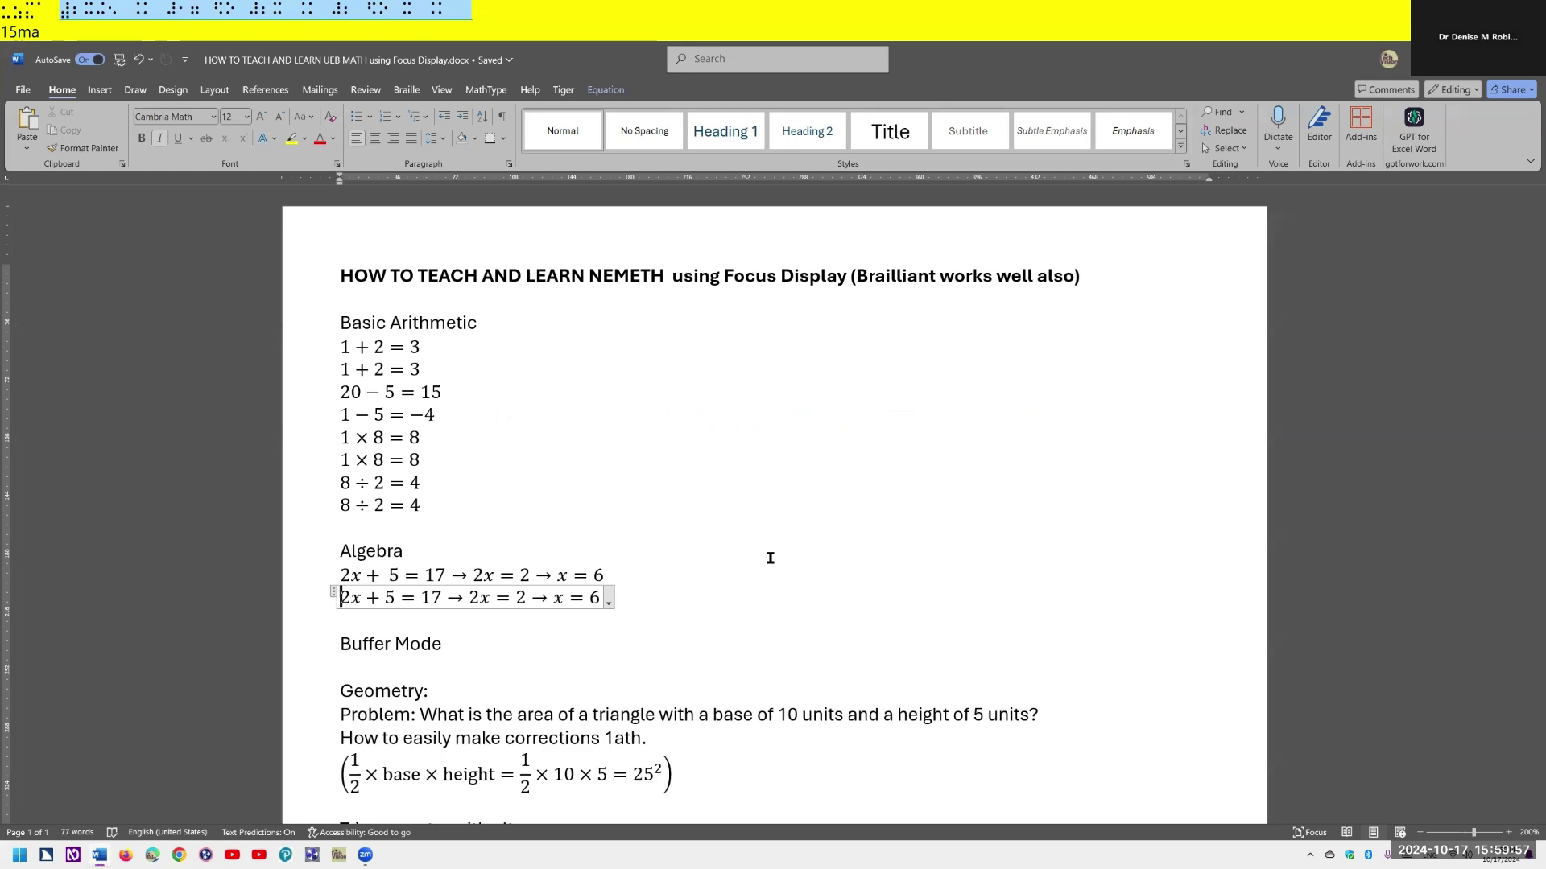
pyautogui.press('Down')
pyautogui.press('Down')
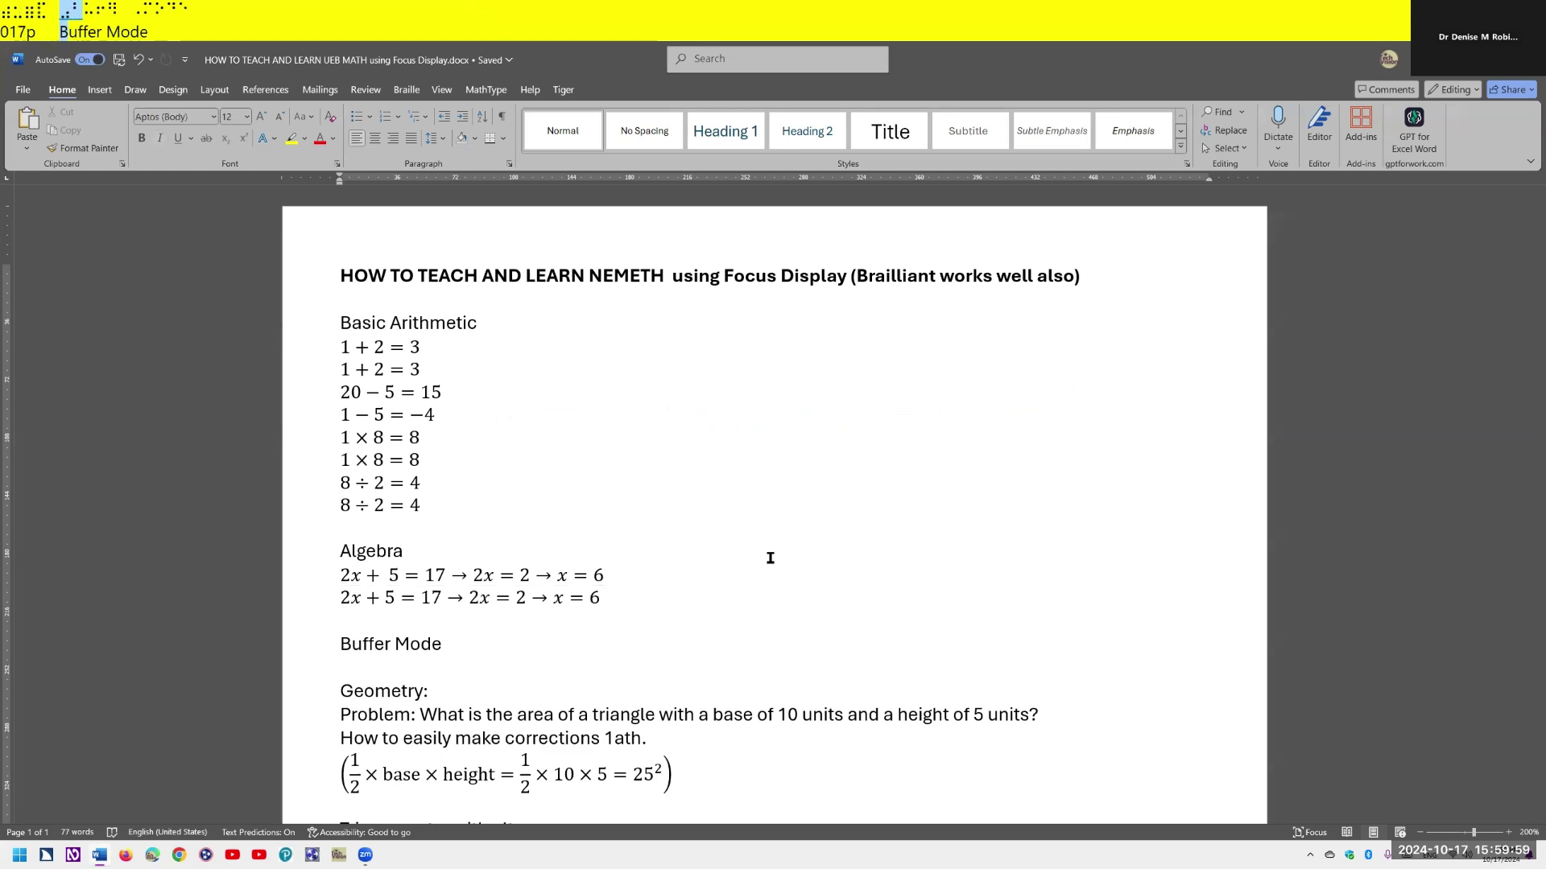
# - On the blank line under Buffer Mode, switch the JAWS braille view from No Split to Buffered Text
pyautogui.press('Down')
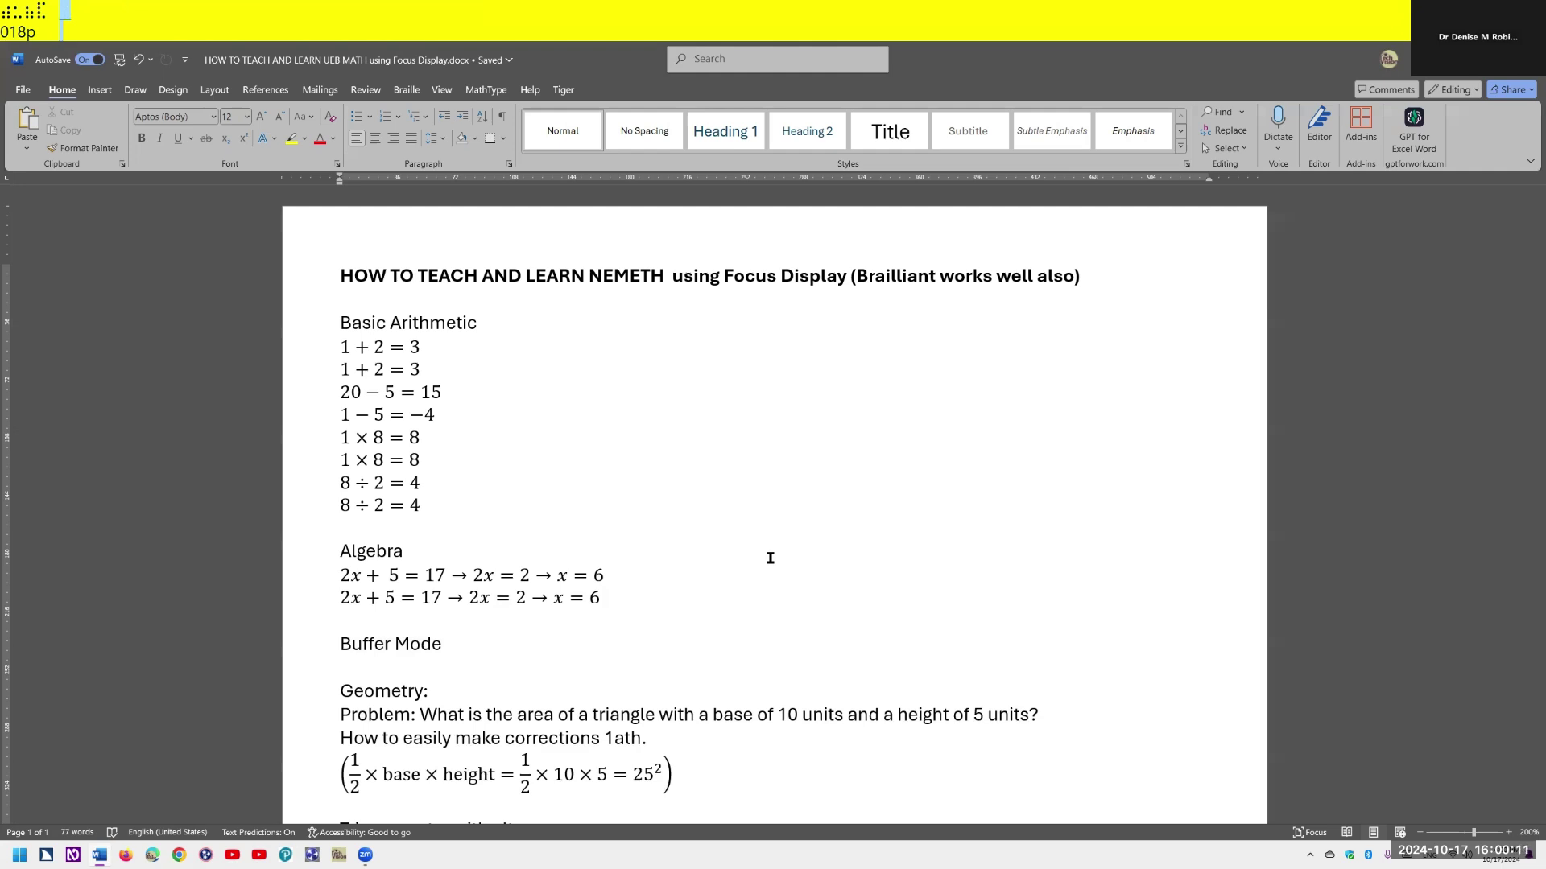
pyautogui.press('Insert+ctrl+v')
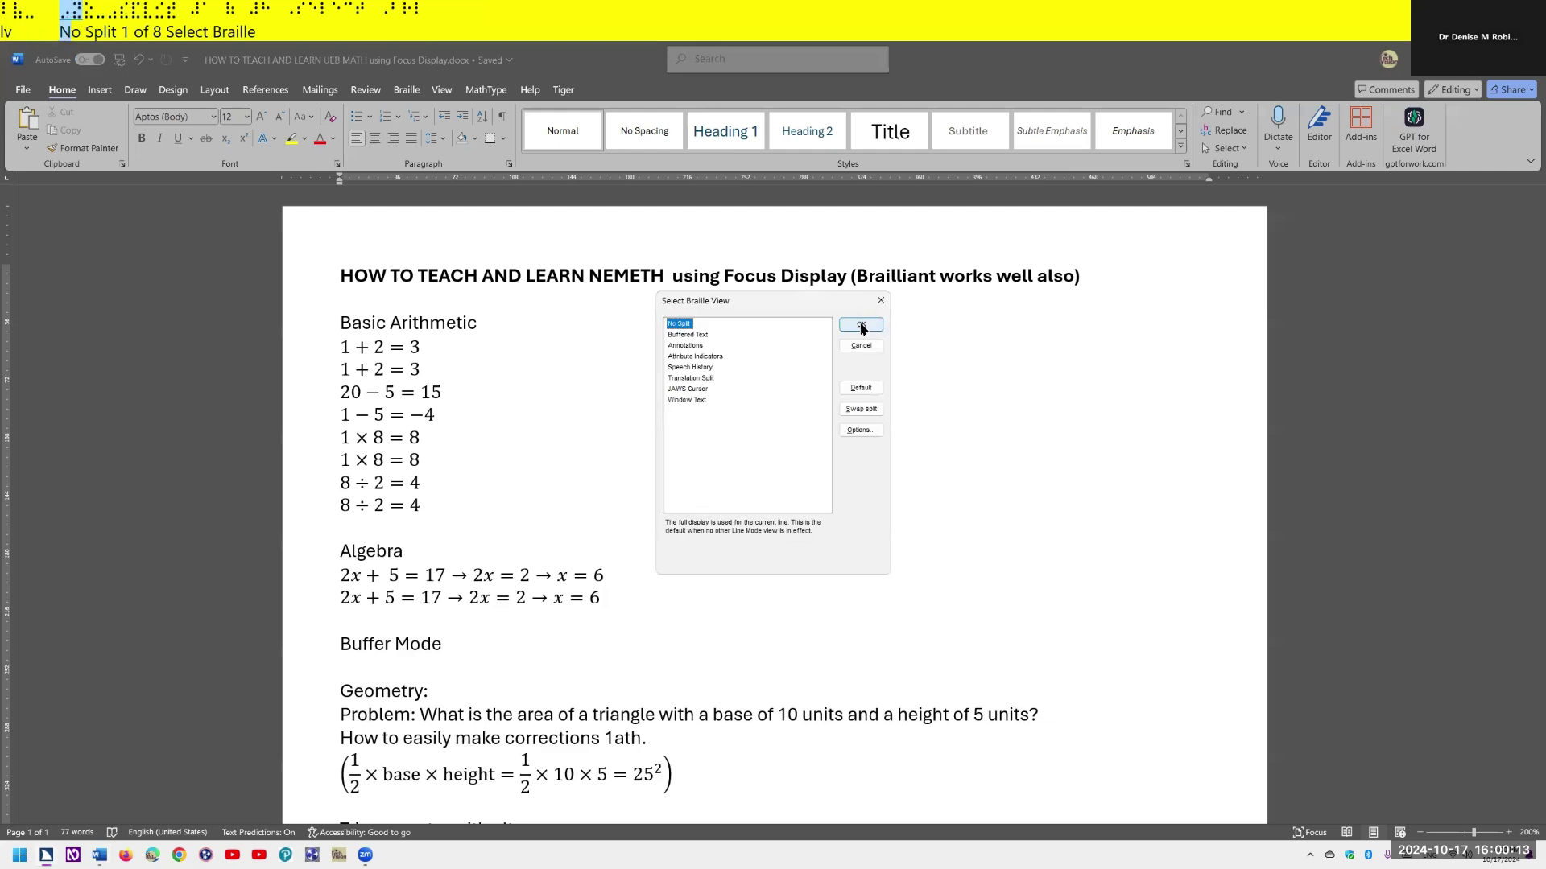
pyautogui.press('ctrl')
pyautogui.press('Down')
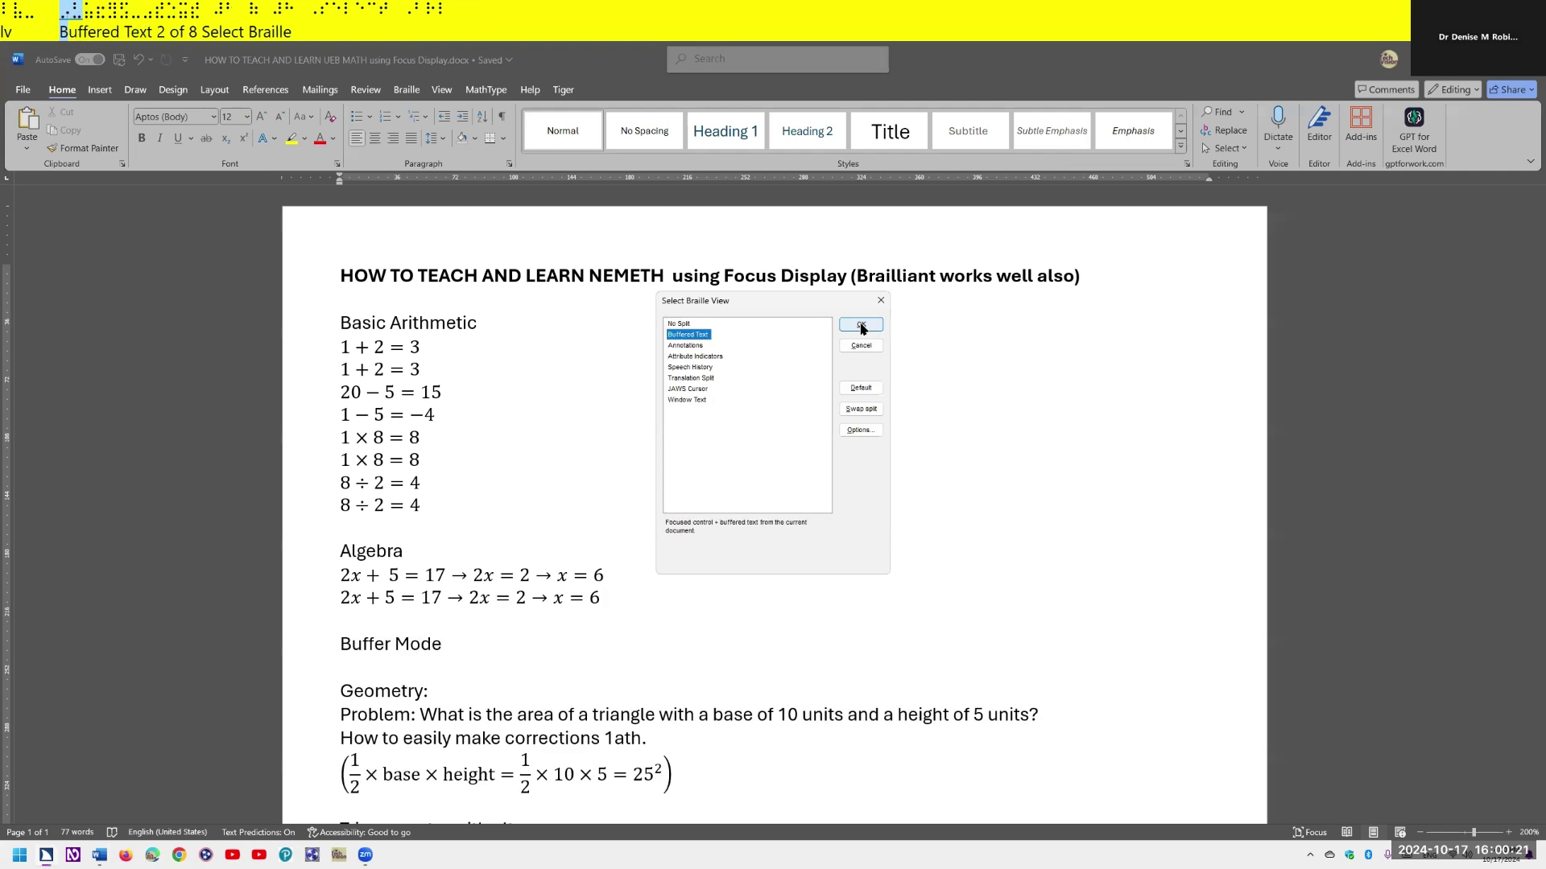
pyautogui.press('ctrl')
pyautogui.click(861, 326)
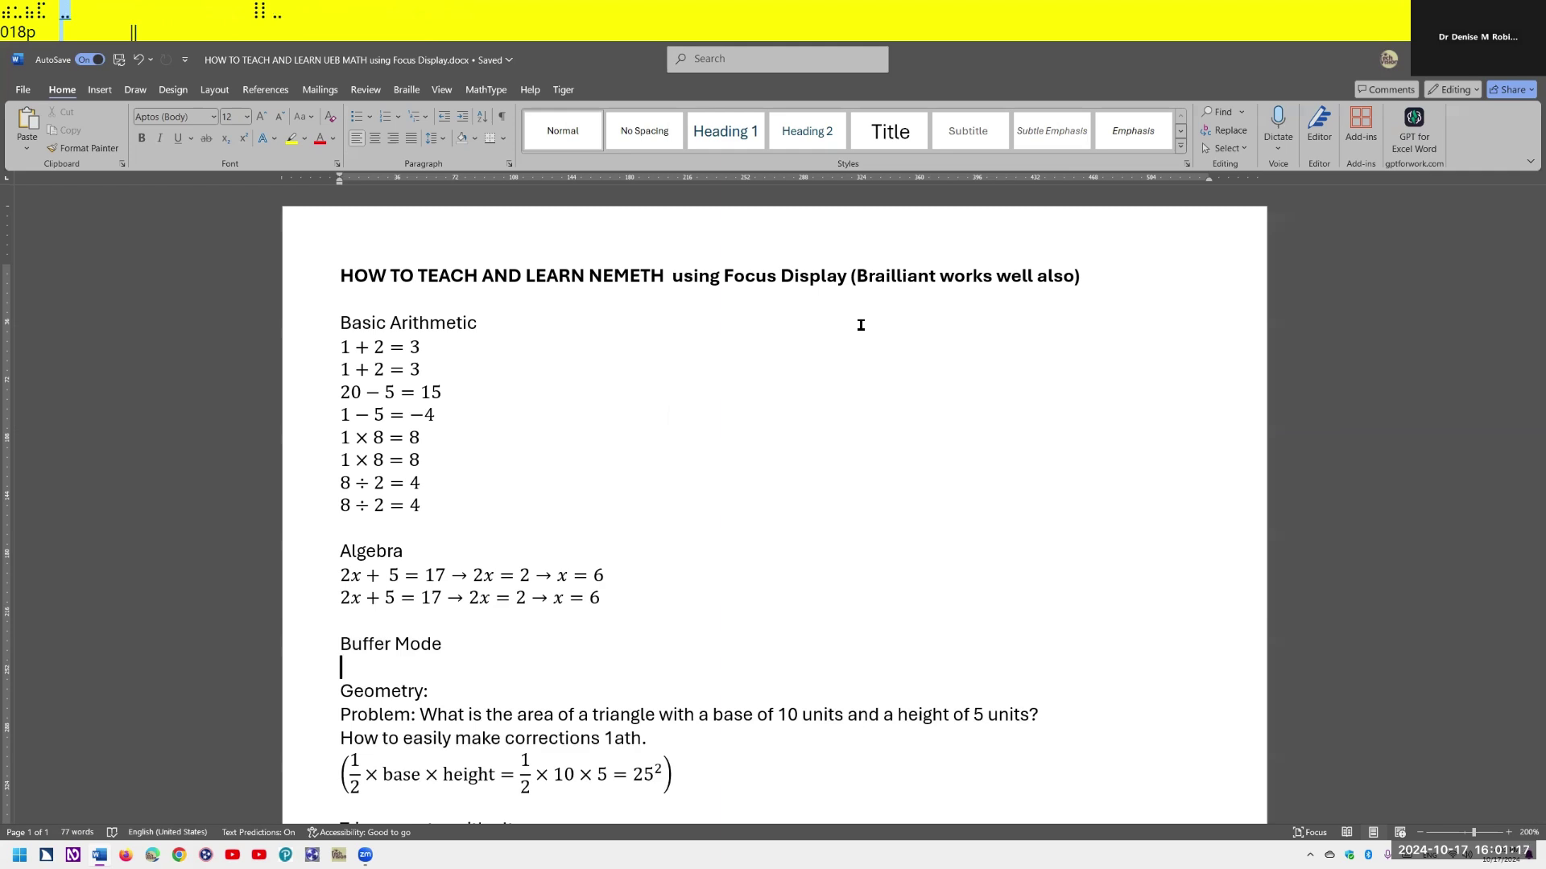
# - Braille-enter the equation 2x + 5 = 17 under Buffer Mode and start a new line below it
pyautogui.press('Insert+space')
pyautogui.press('=')
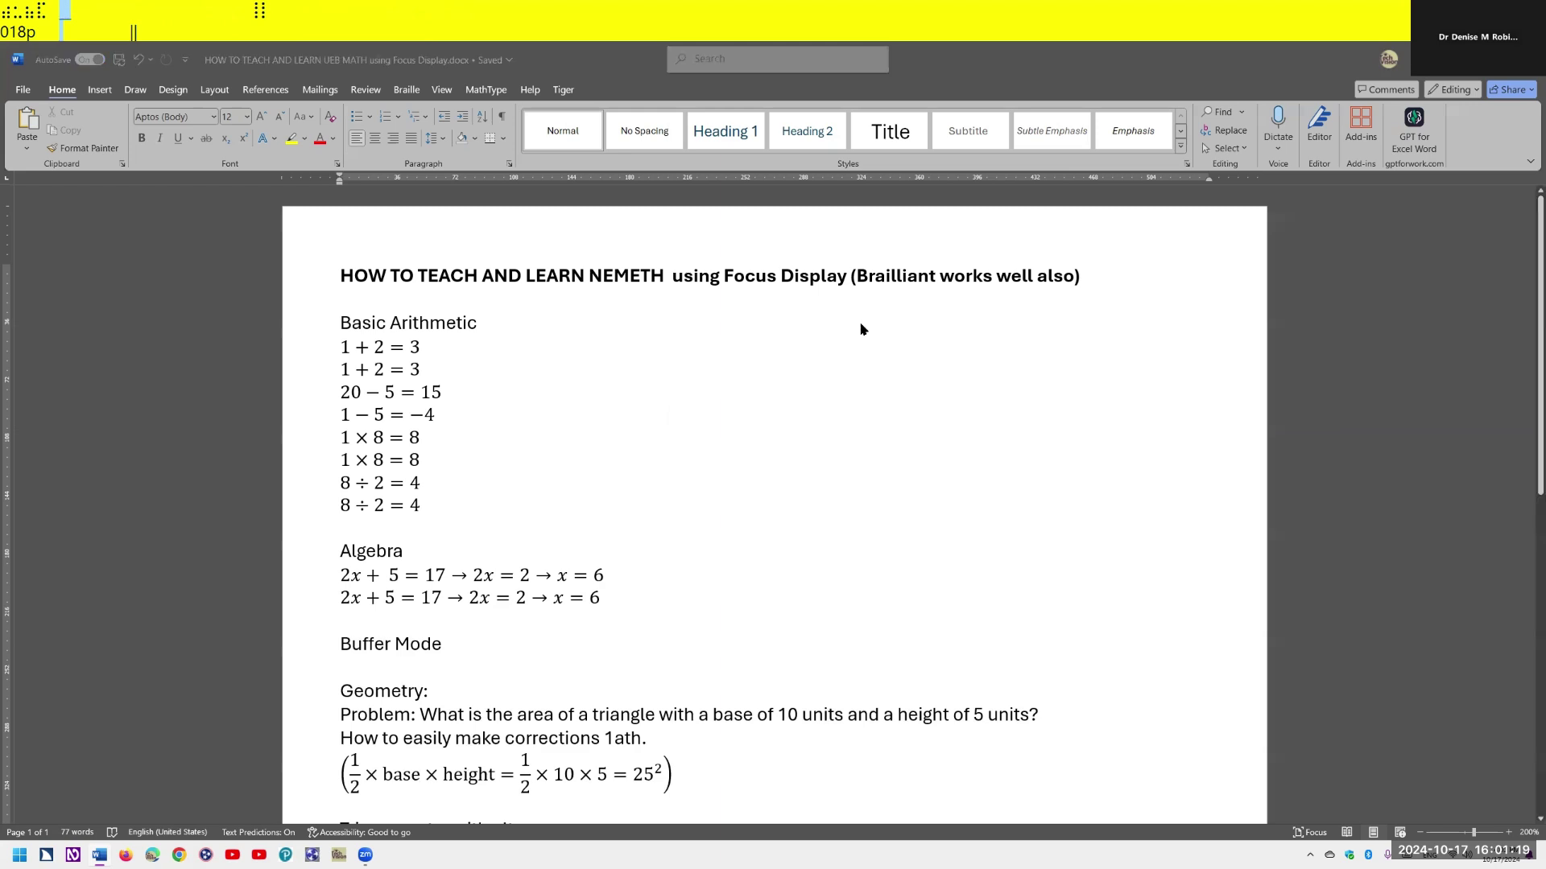
pyautogui.write('2x +')
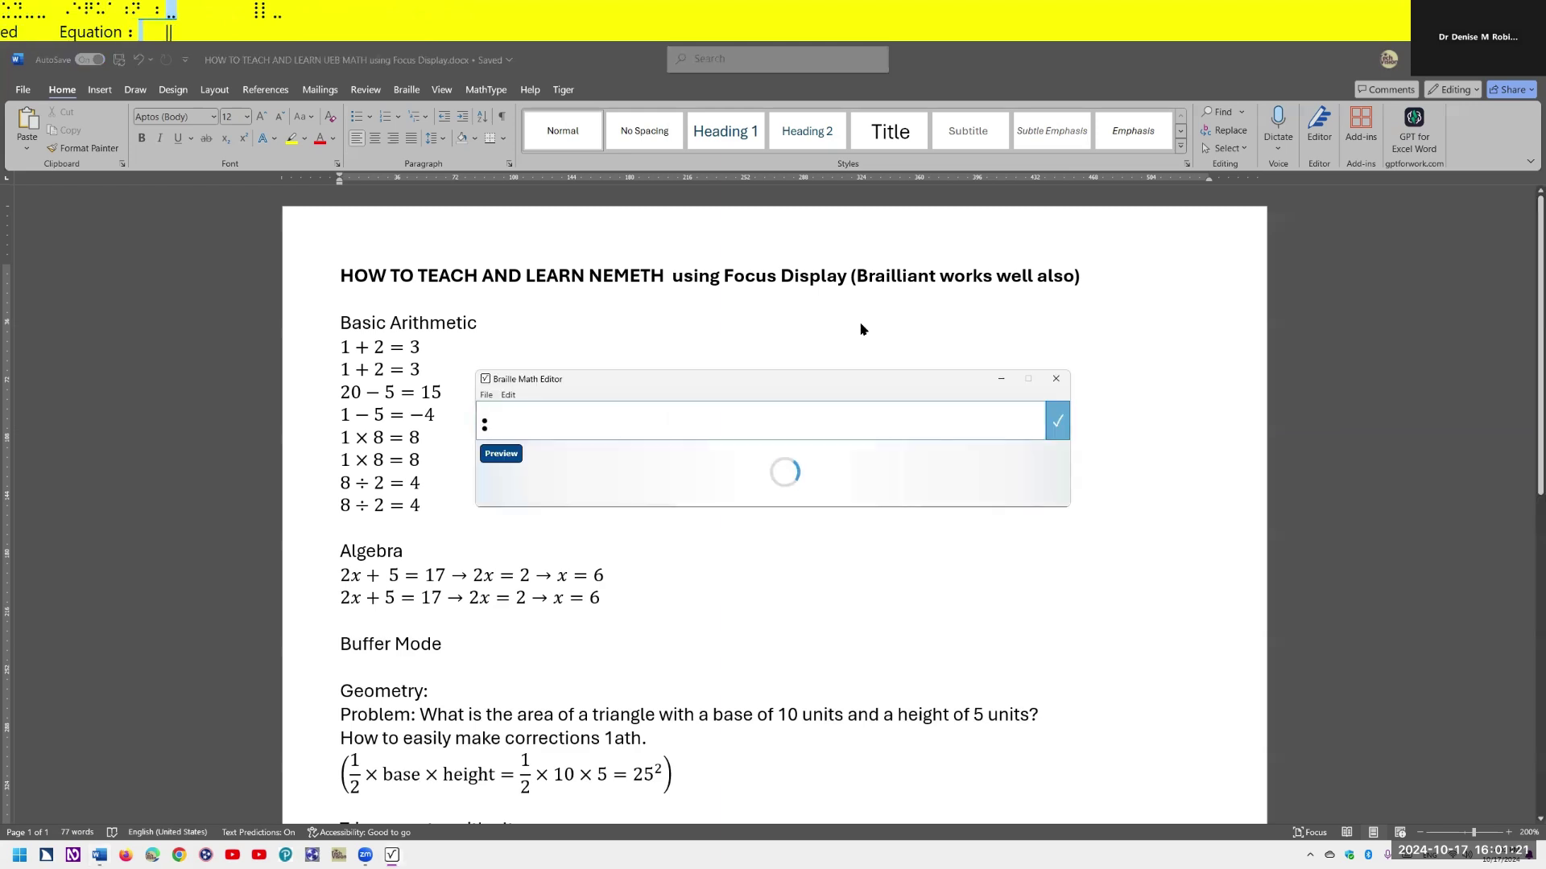
pyautogui.write(' 5 .k 1')
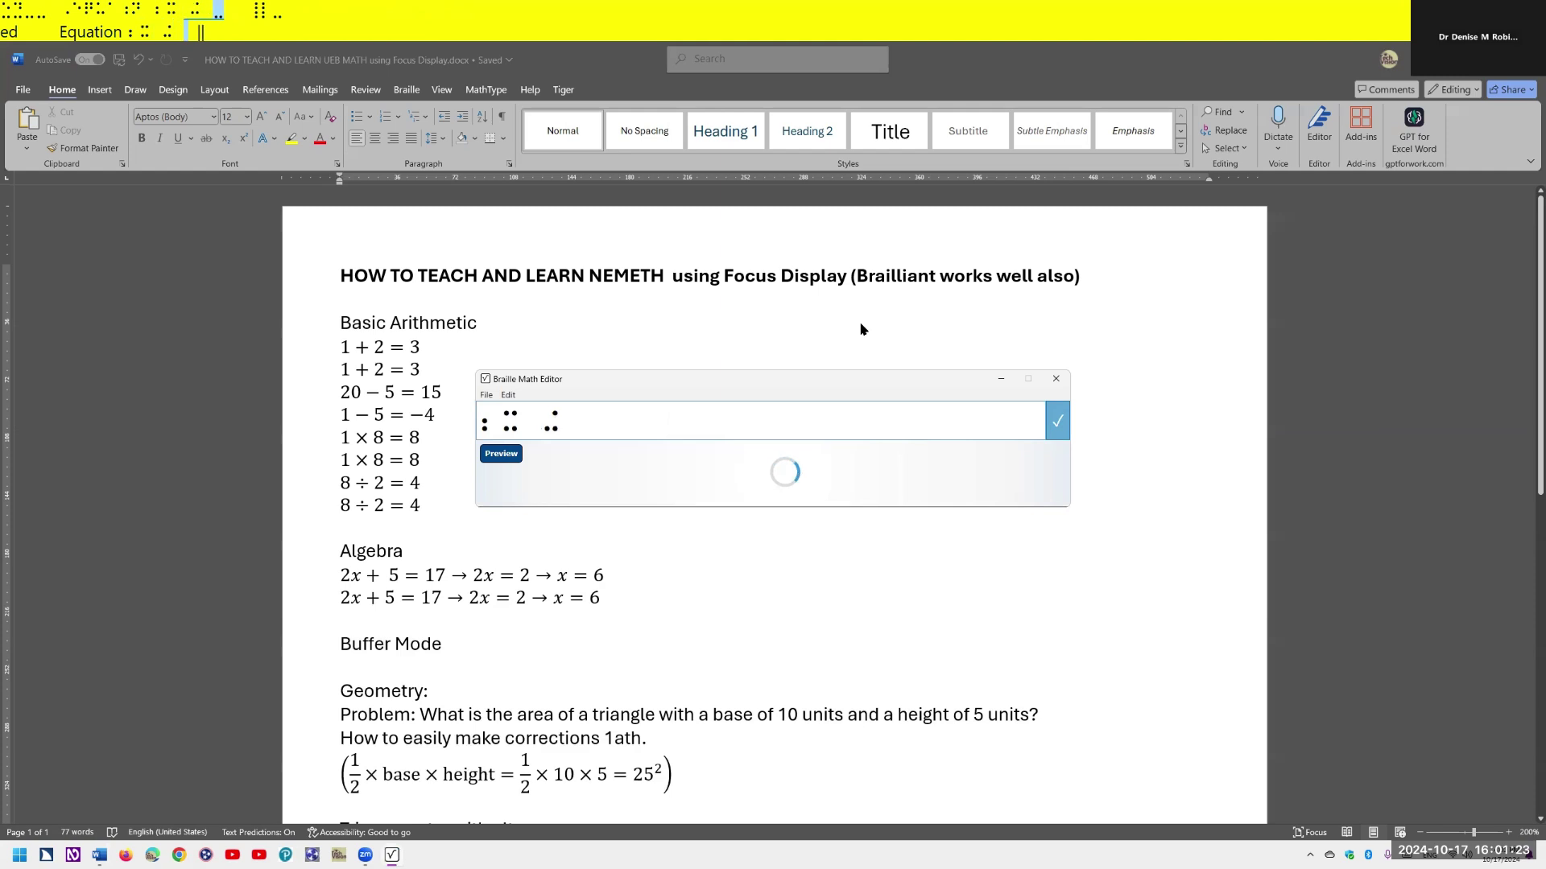
pyautogui.write('7')
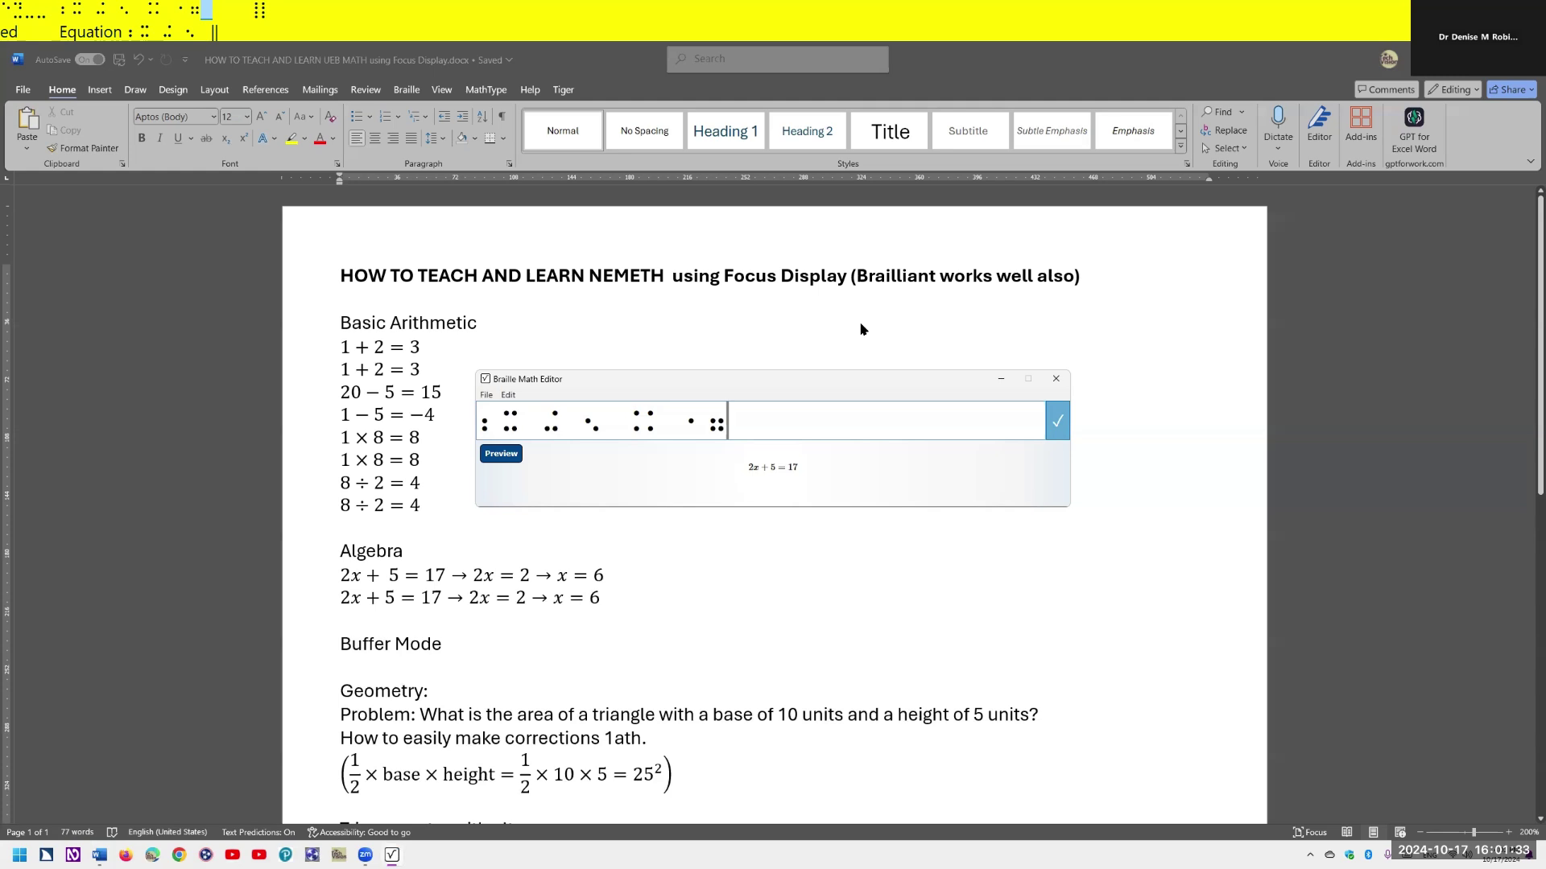
pyautogui.press('Return')
pyautogui.press('Right')
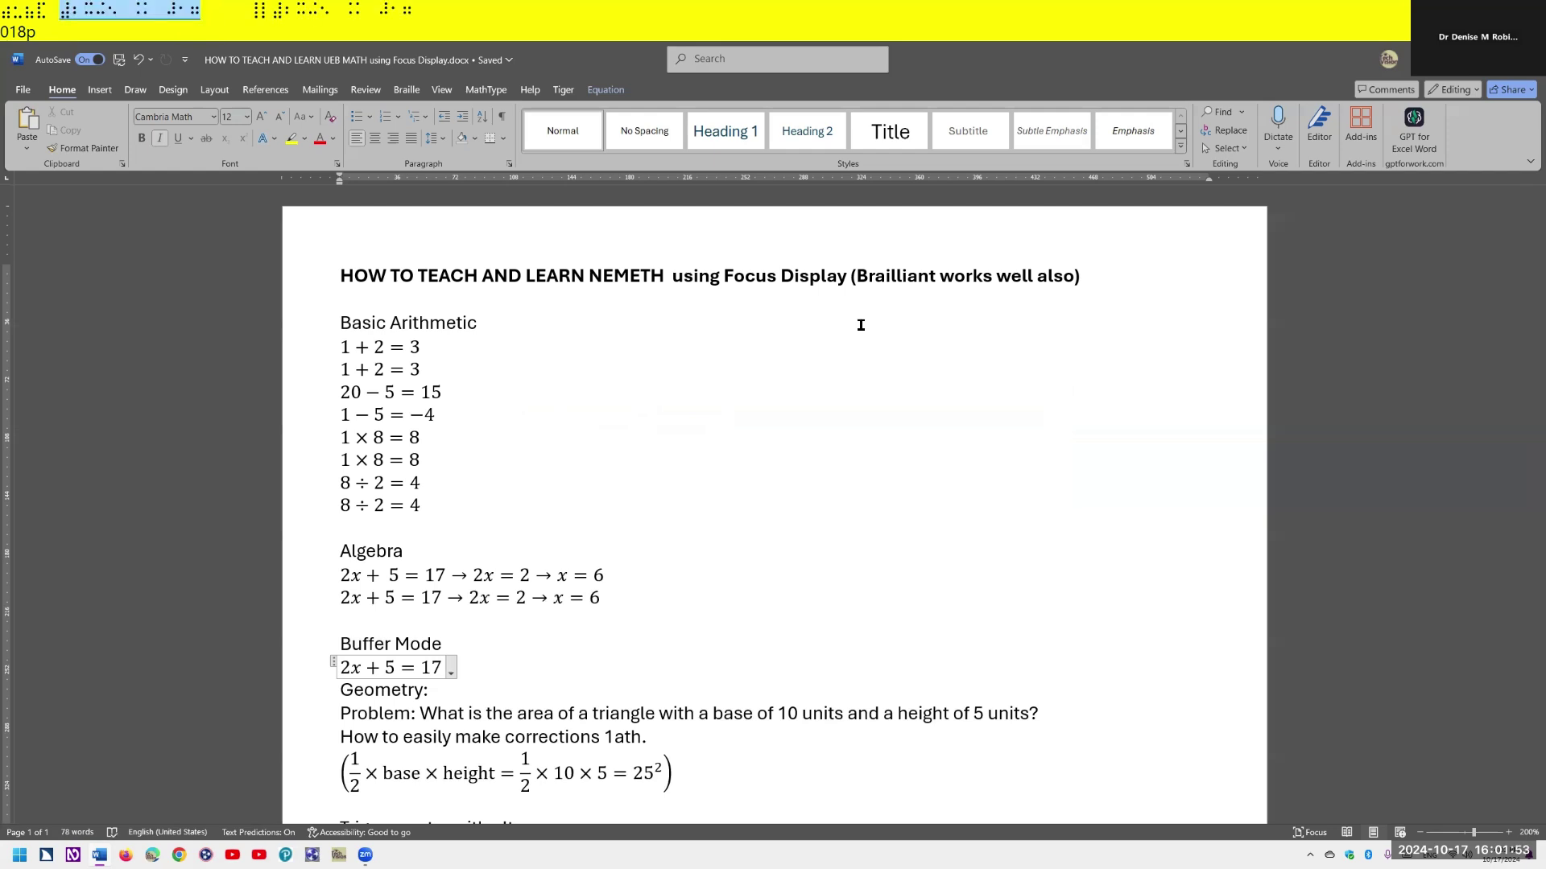
pyautogui.press('Return')
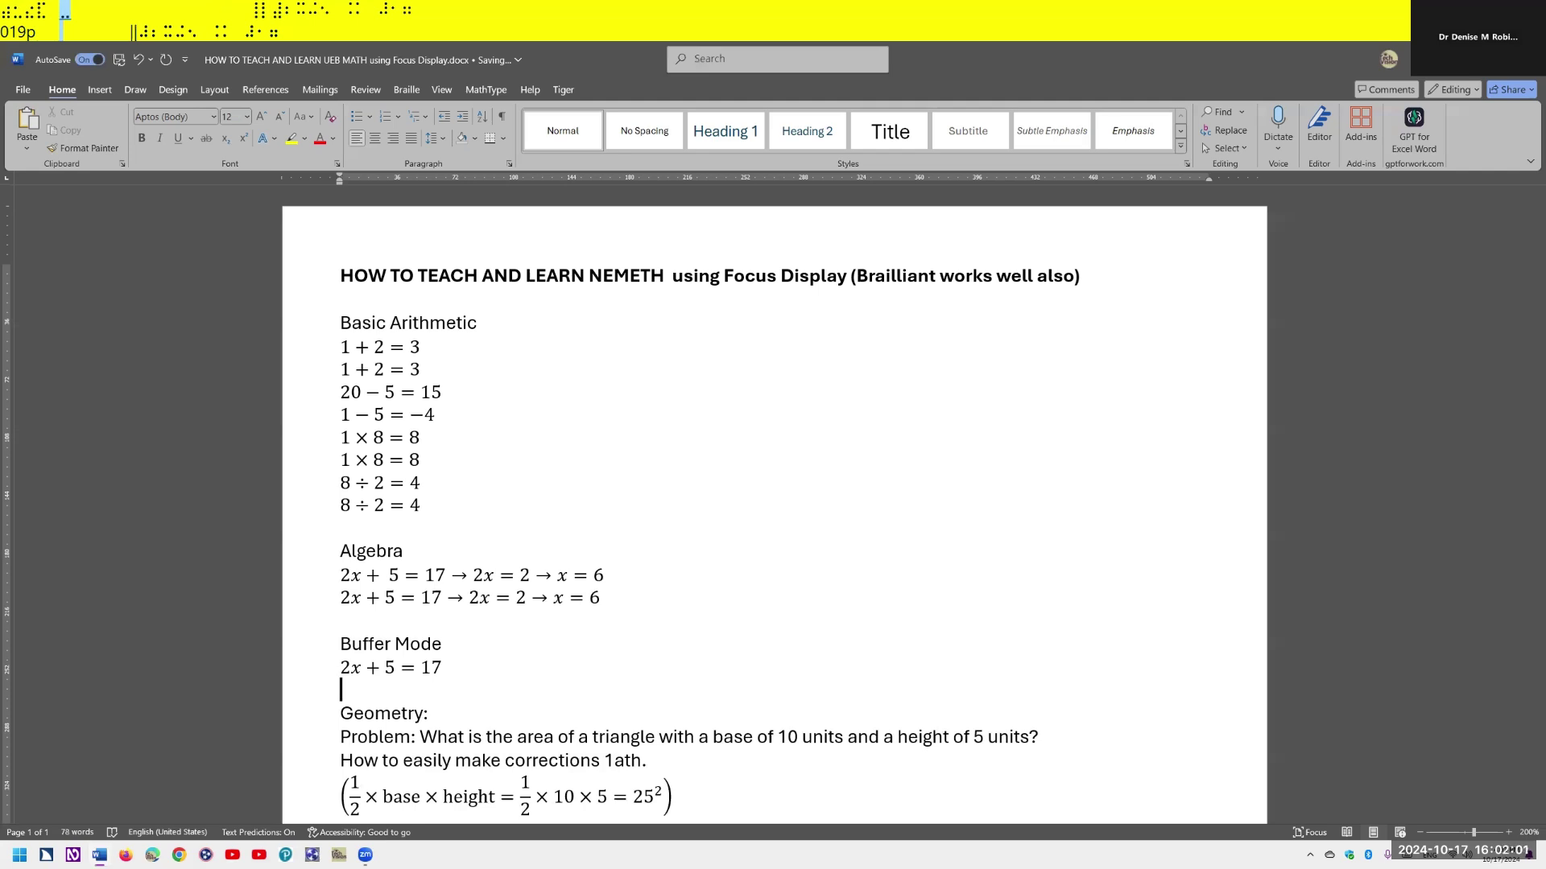
# - Braille the equation 2x = 2 in Nemeth and insert it below 2x + 5 = 17
pyautogui.hotkey('alt', '=')
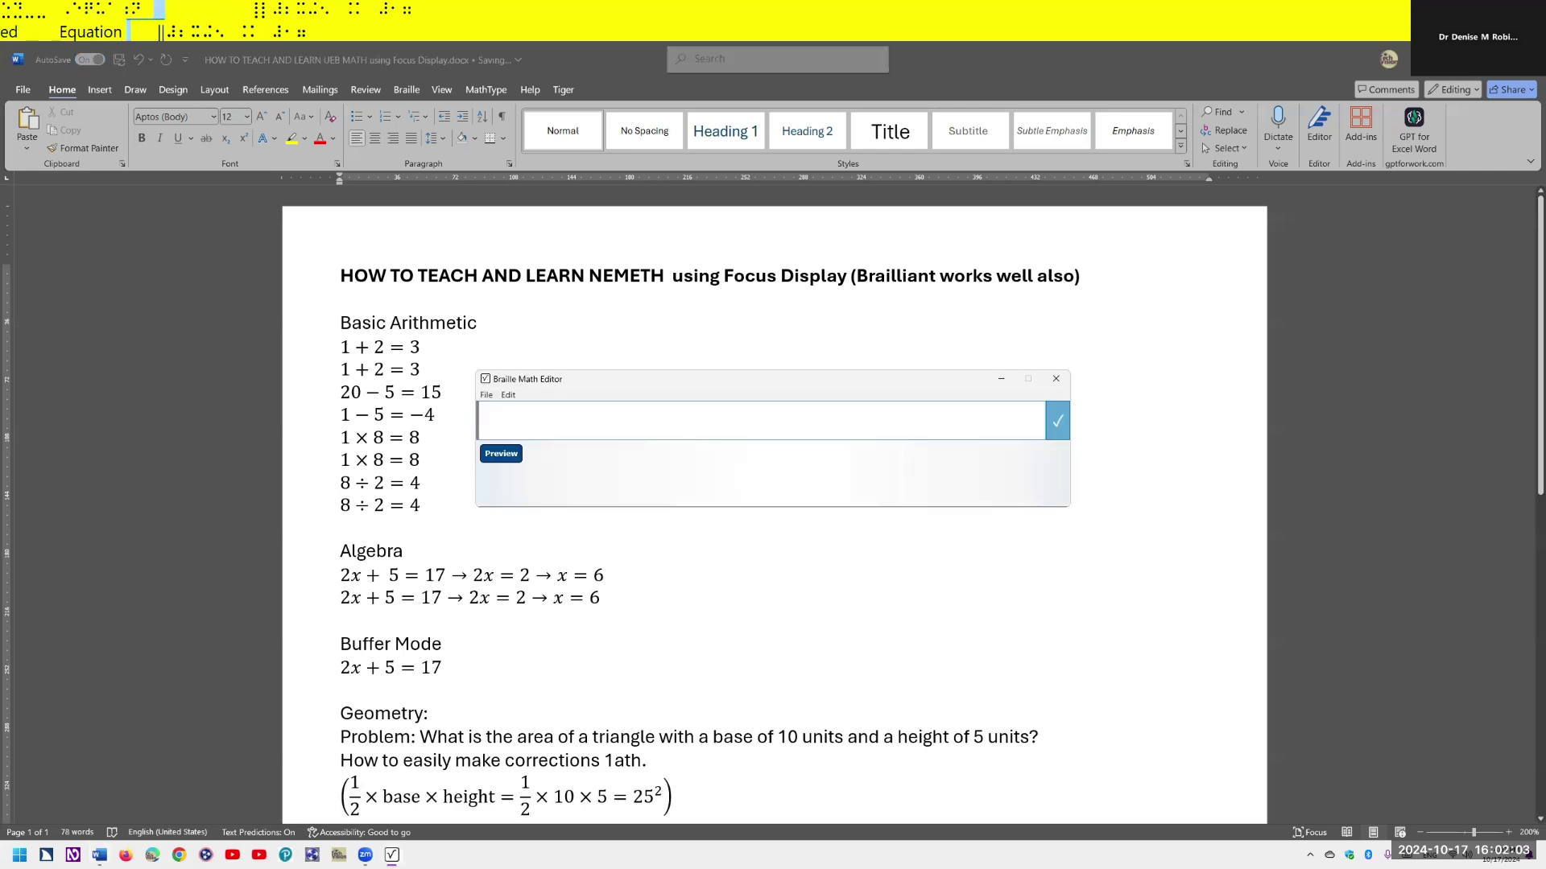
pyautogui.write('⠆⠭')
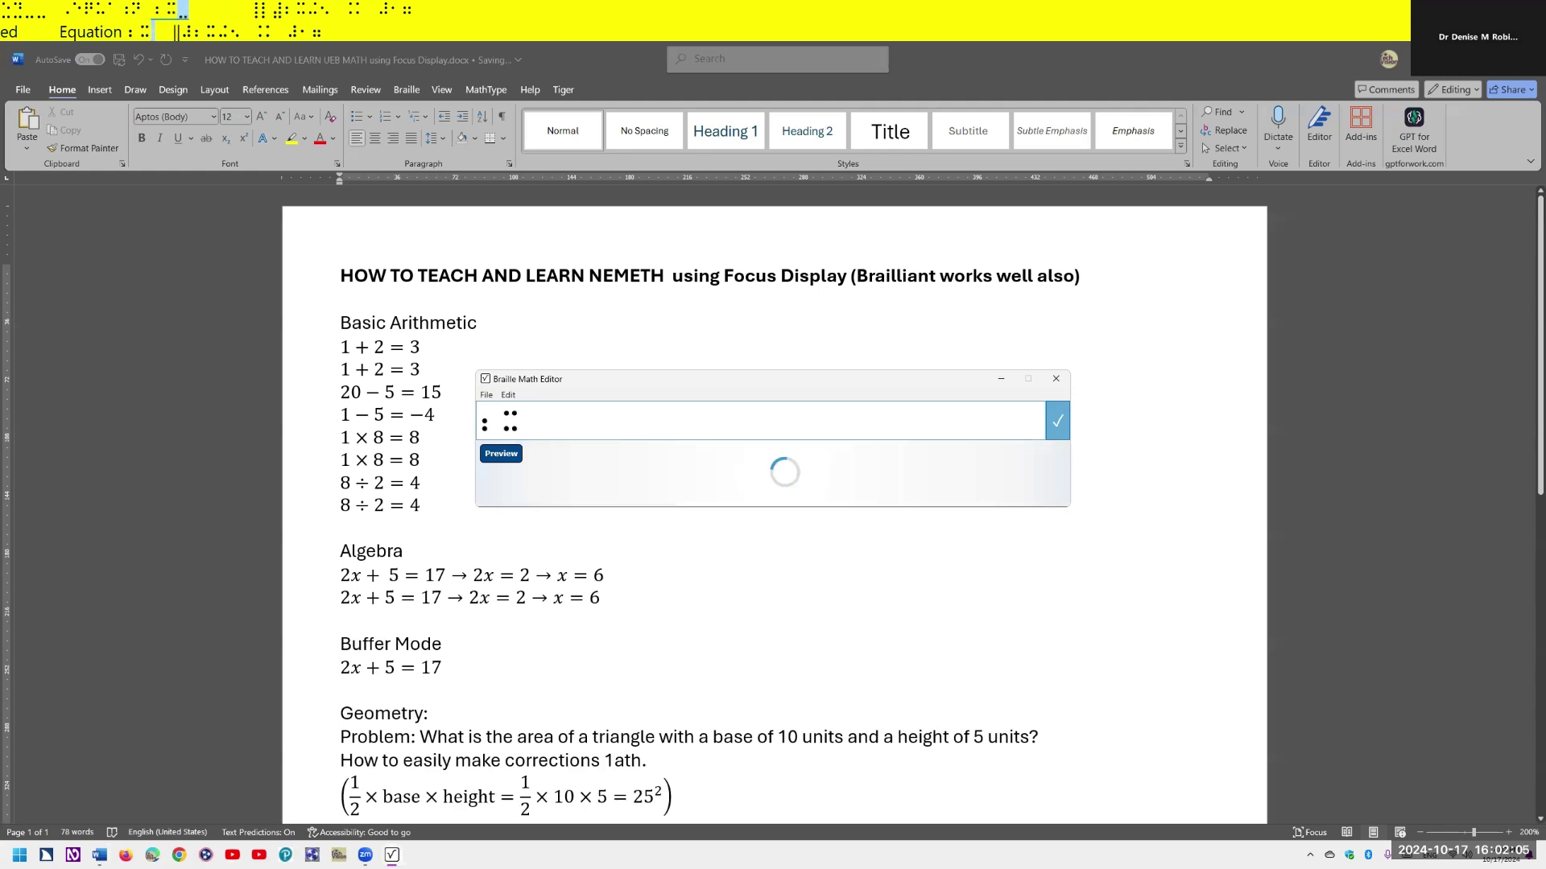
pyautogui.write(' ⠬ ⠆')
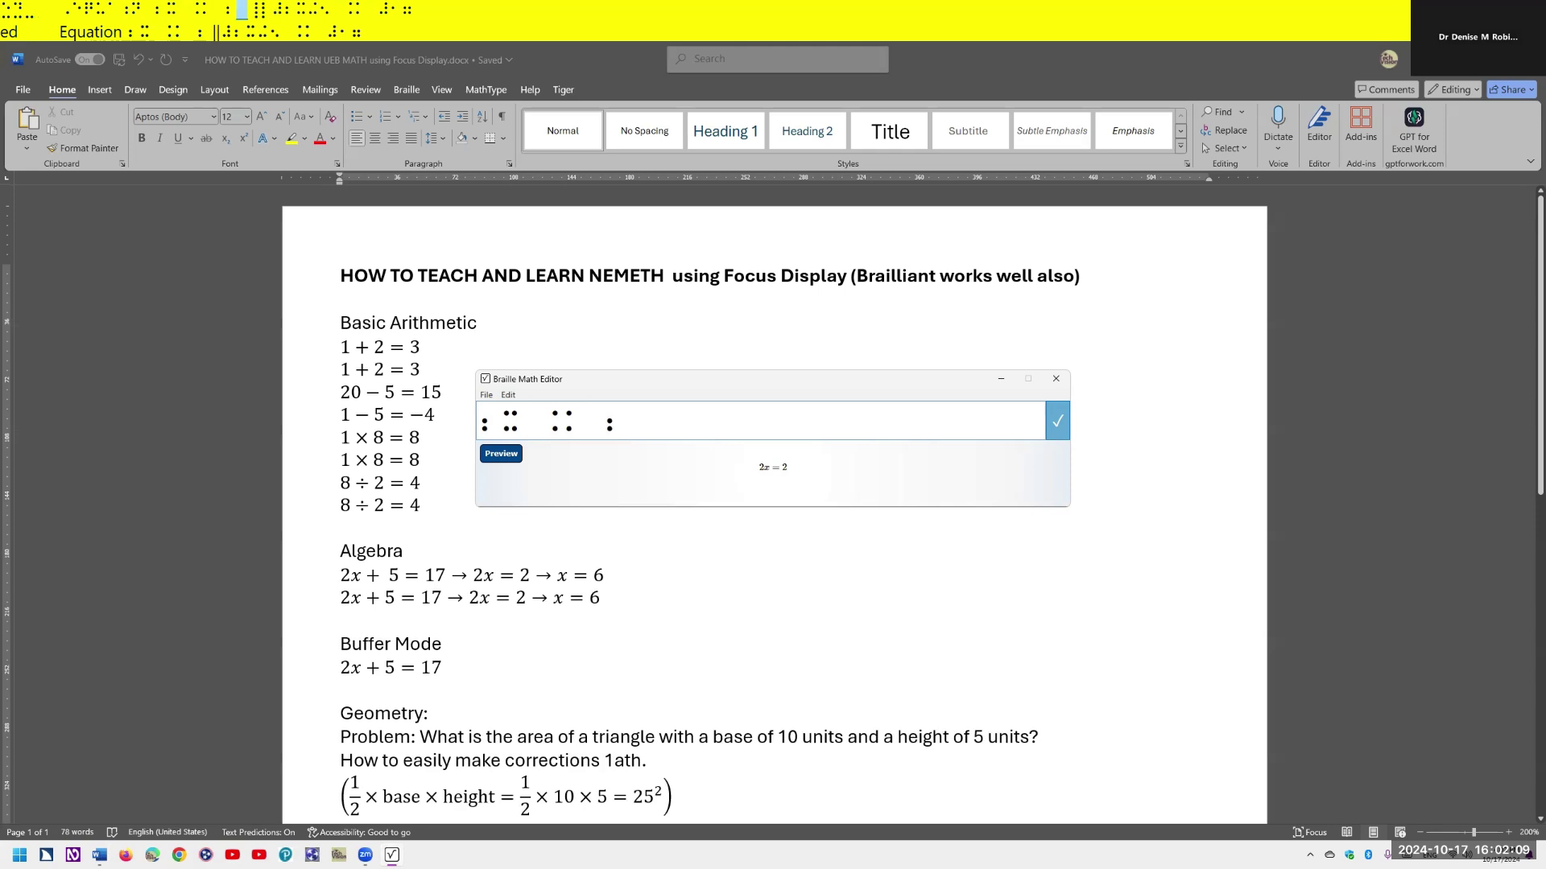
pyautogui.press('Return')
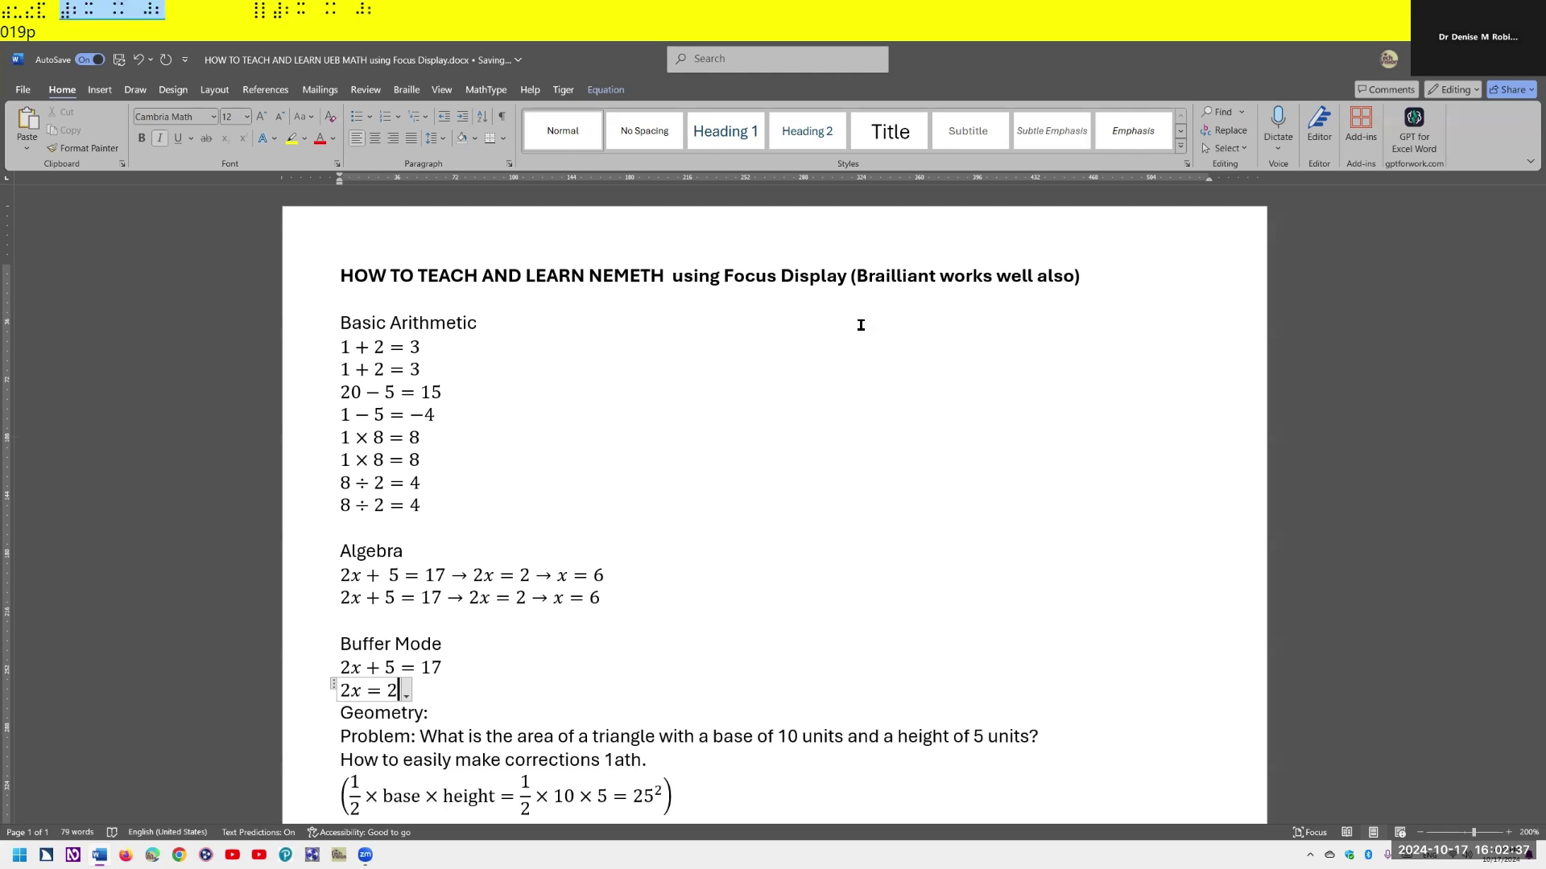
# - On a new line below 2x = 2, braille x = 6, correcting mistyped cells, and insert it
pyautogui.press('Return')
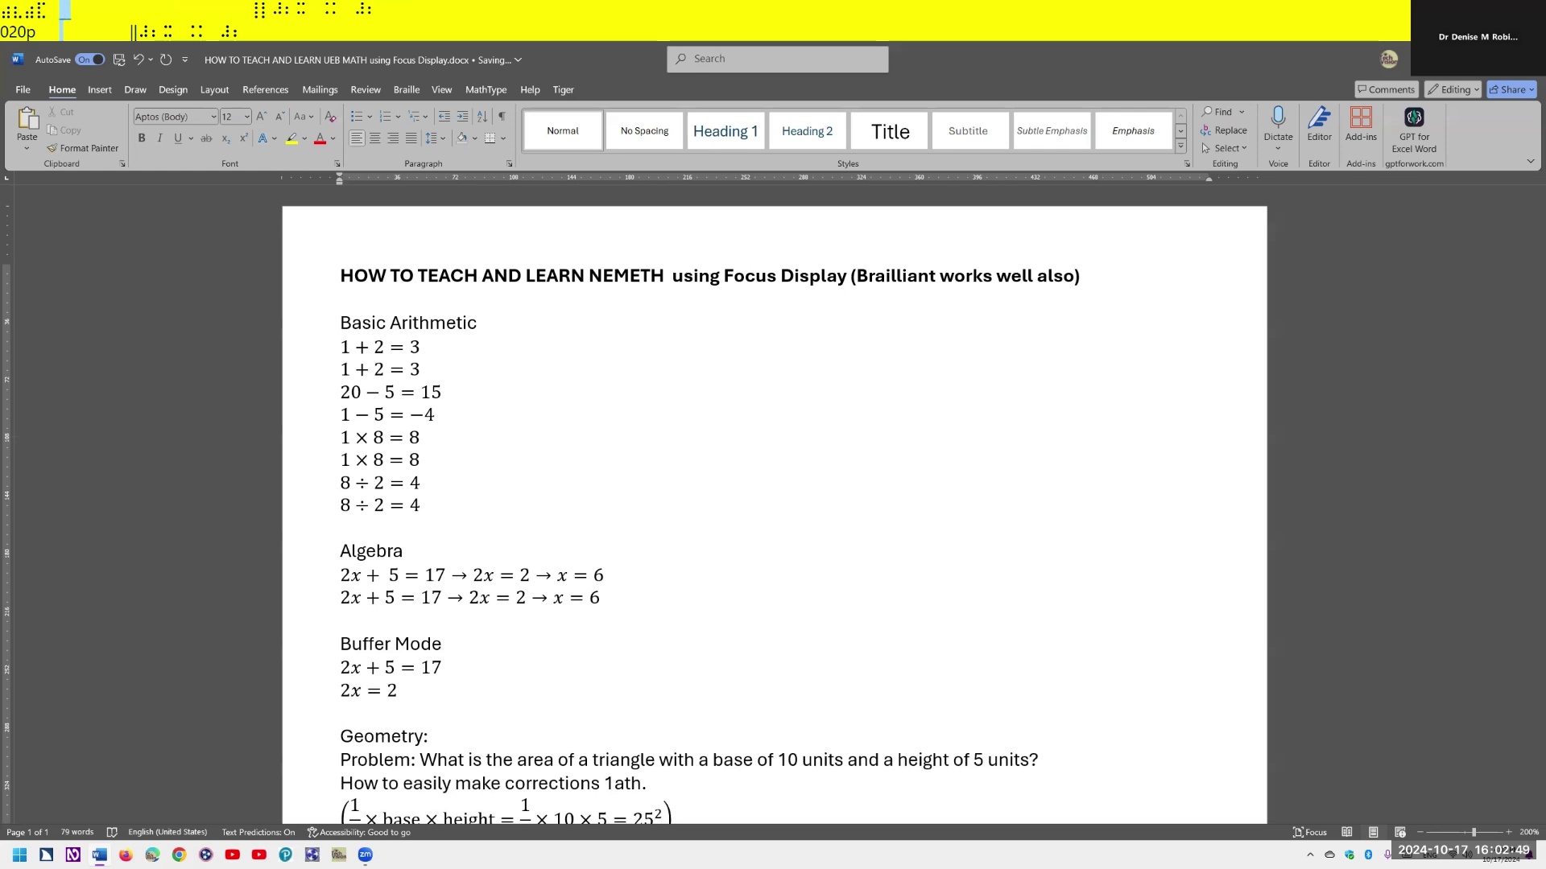
pyautogui.hotkey('alt', 'shift', 'm')
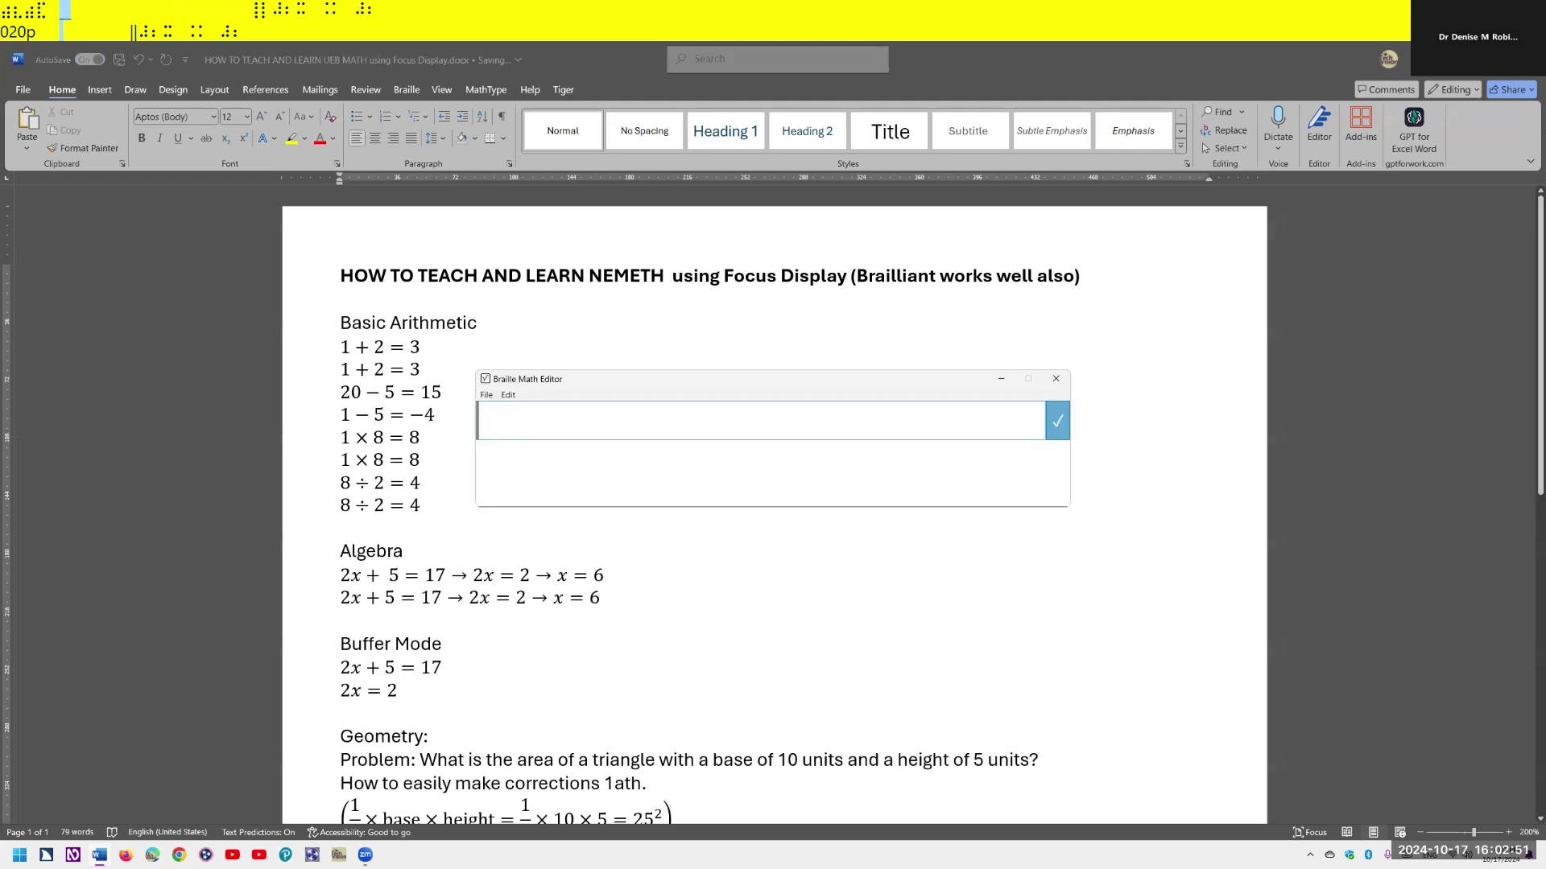
pyautogui.write('xx6')
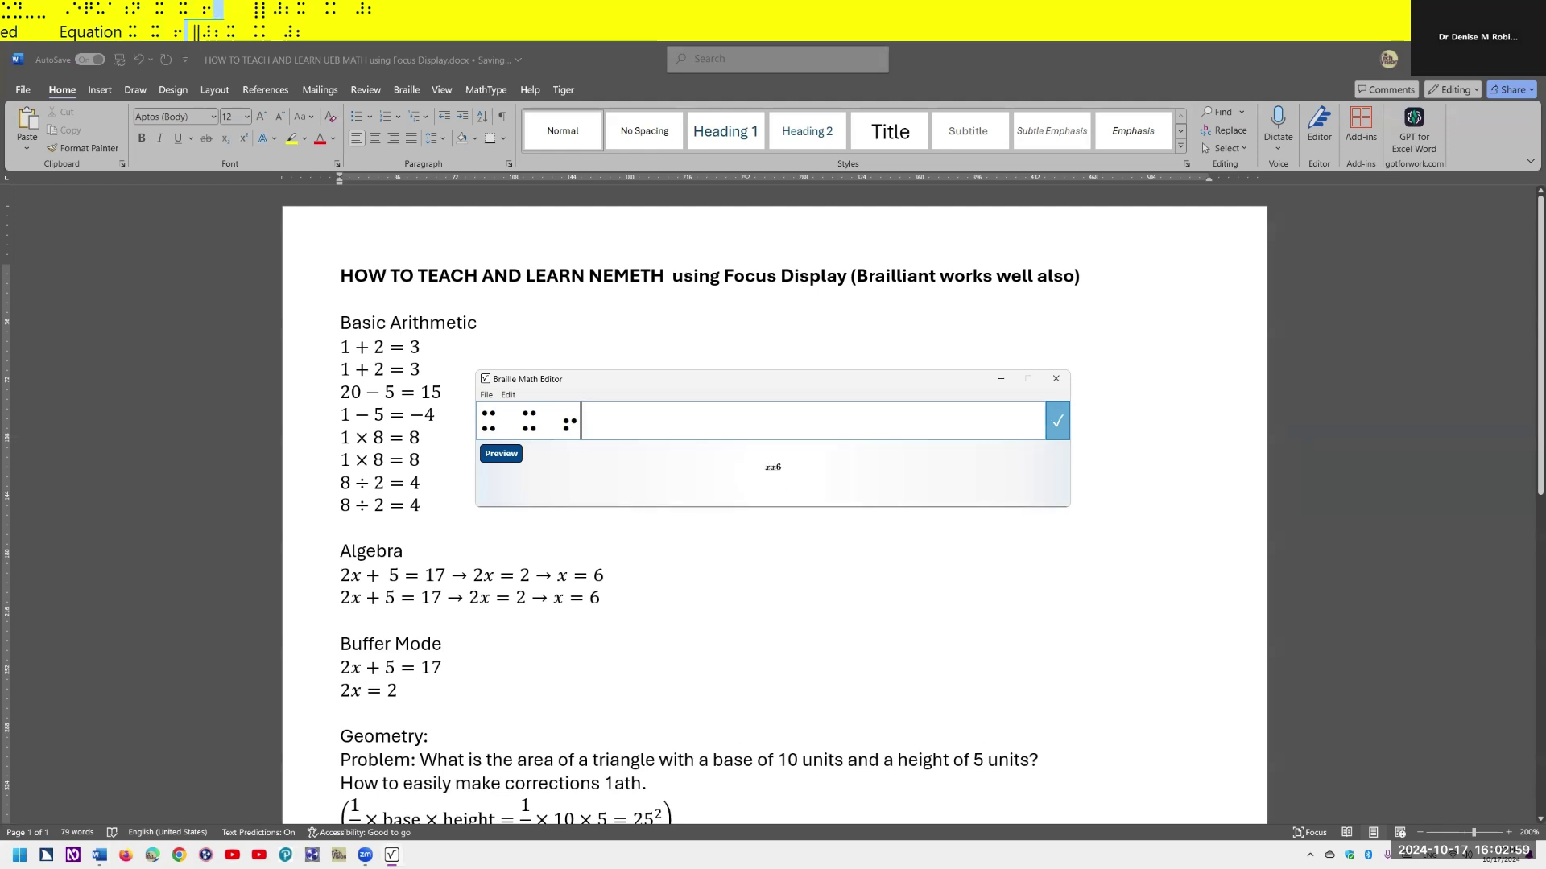
pyautogui.press('BackSpace')
pyautogui.press('BackSpace')
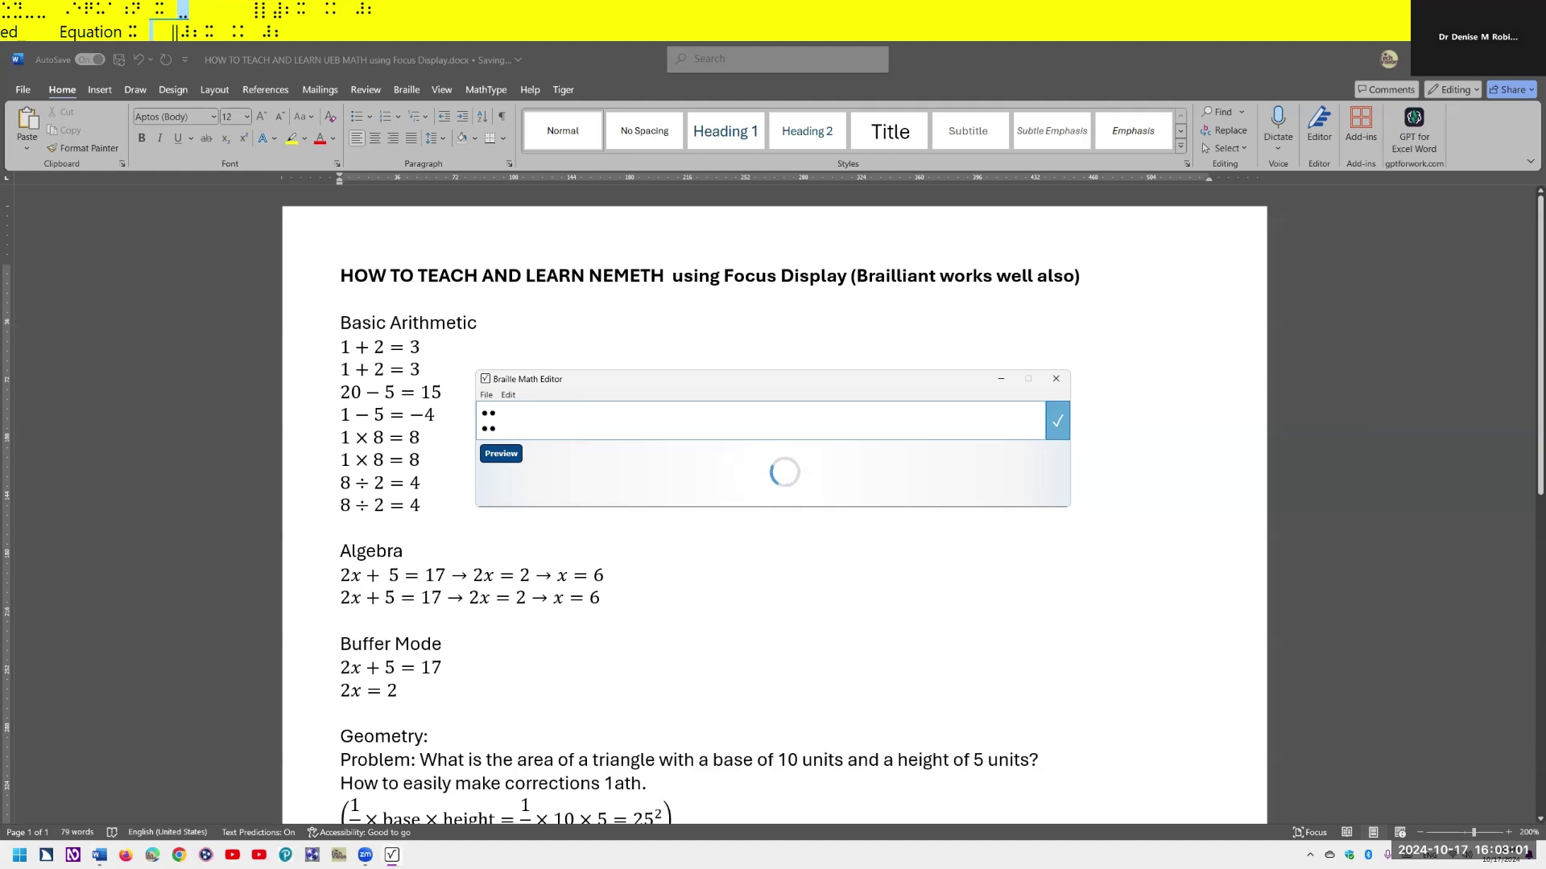
pyautogui.write('x4')
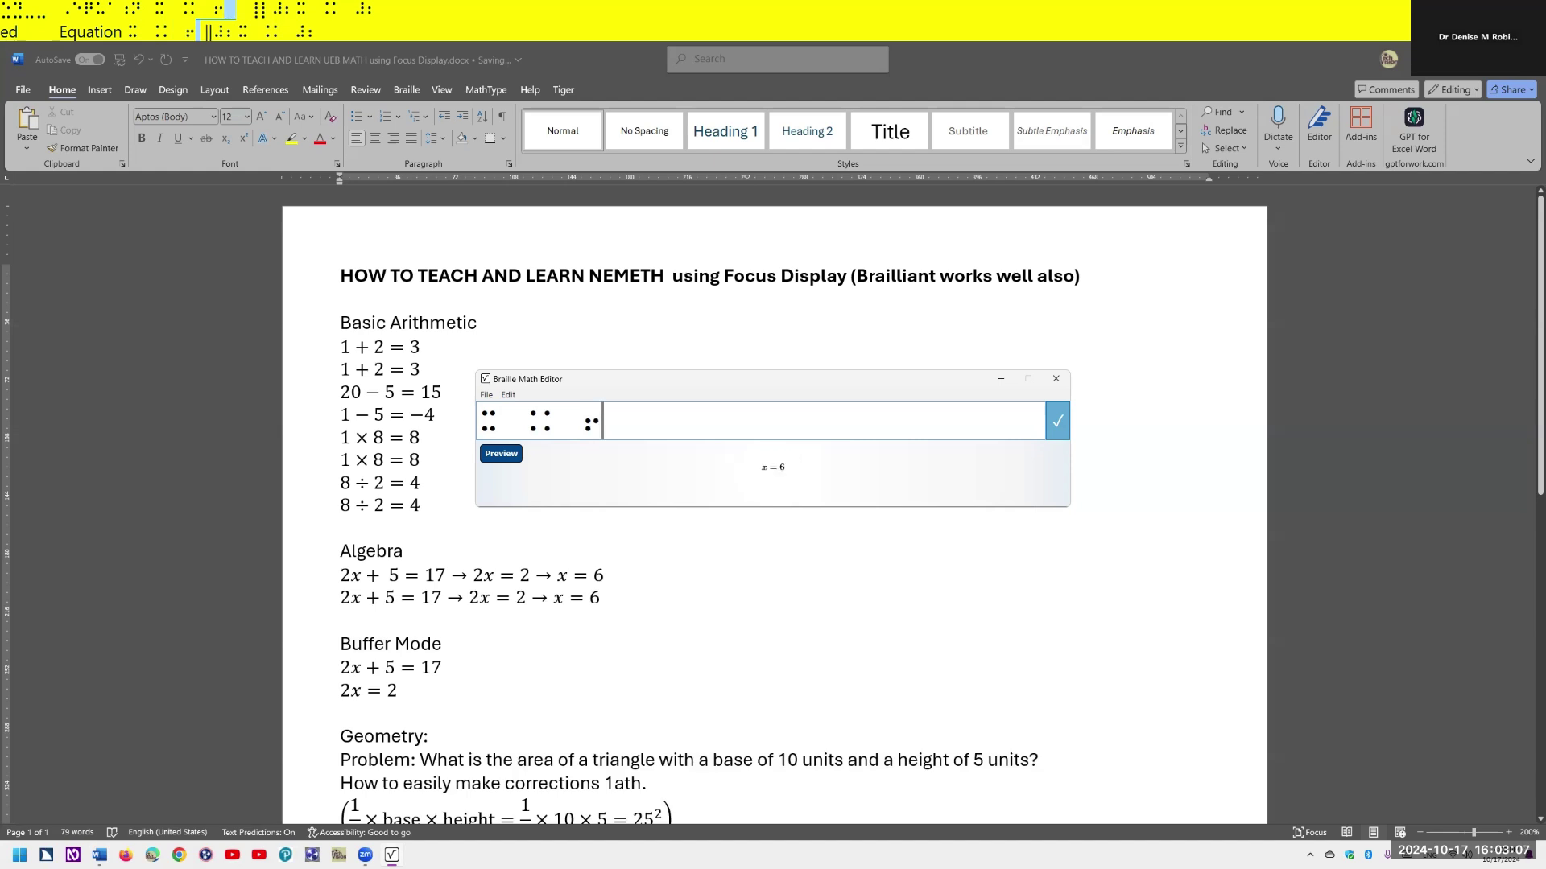
pyautogui.press('Left')
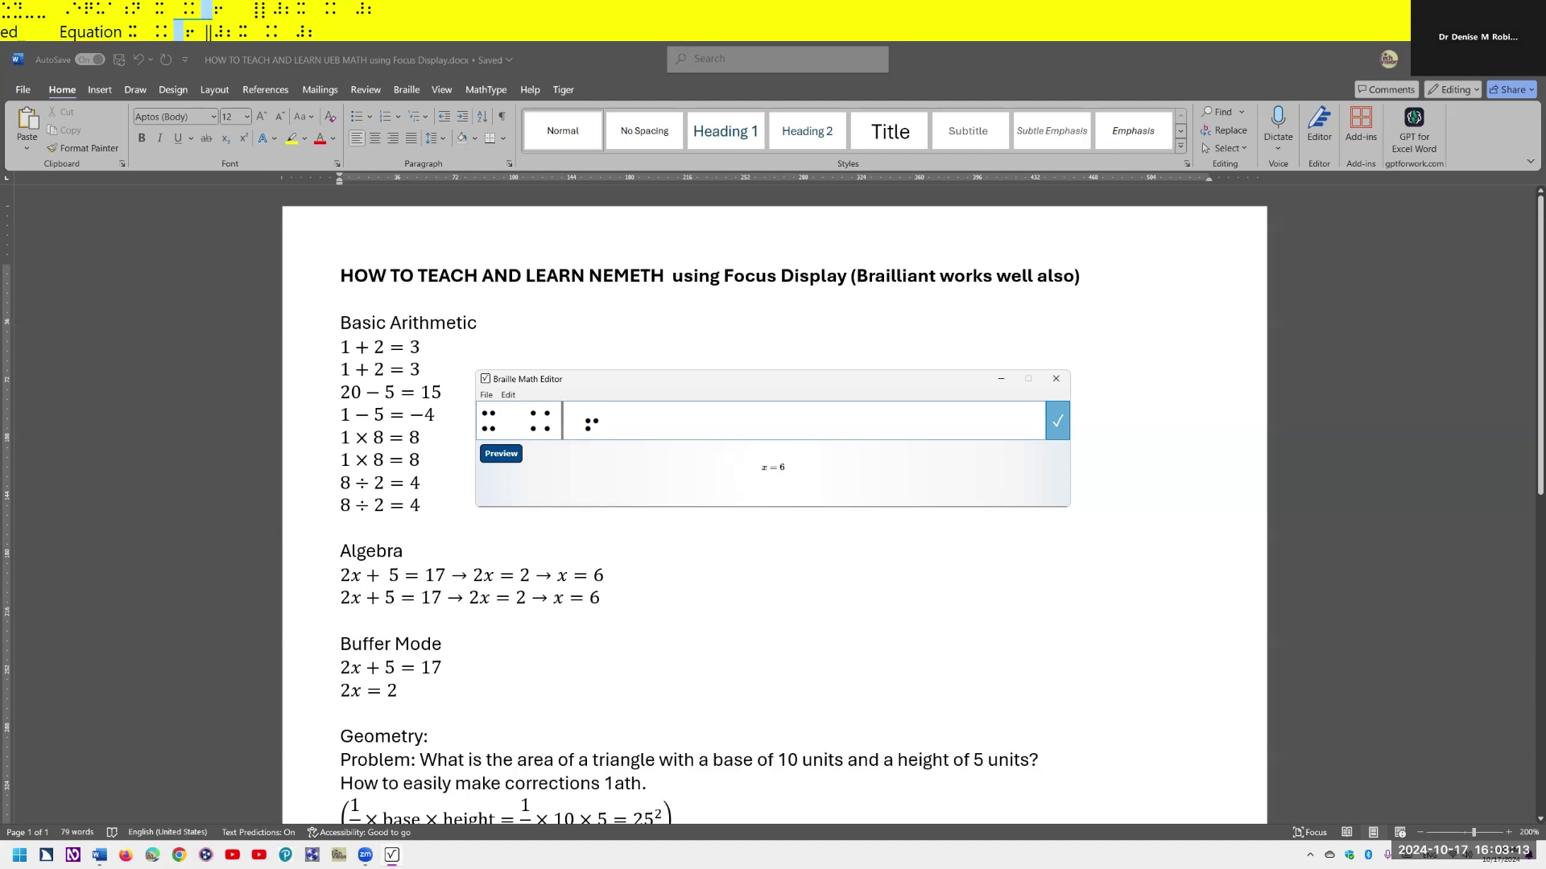
pyautogui.press('Left')
pyautogui.press('Left')
pyautogui.press('Left')
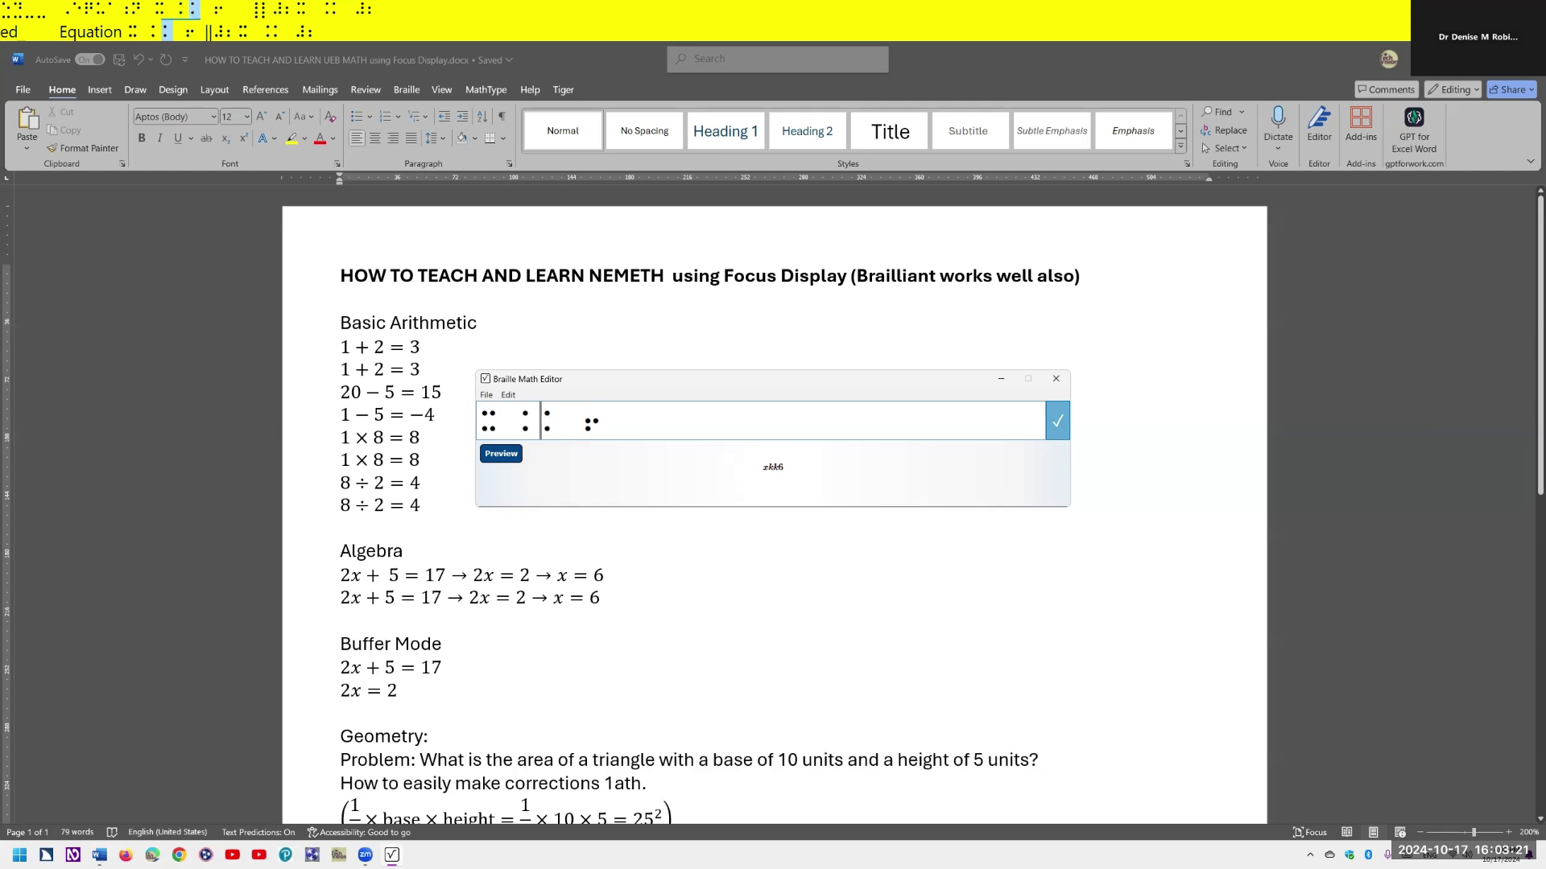
pyautogui.press('Left')
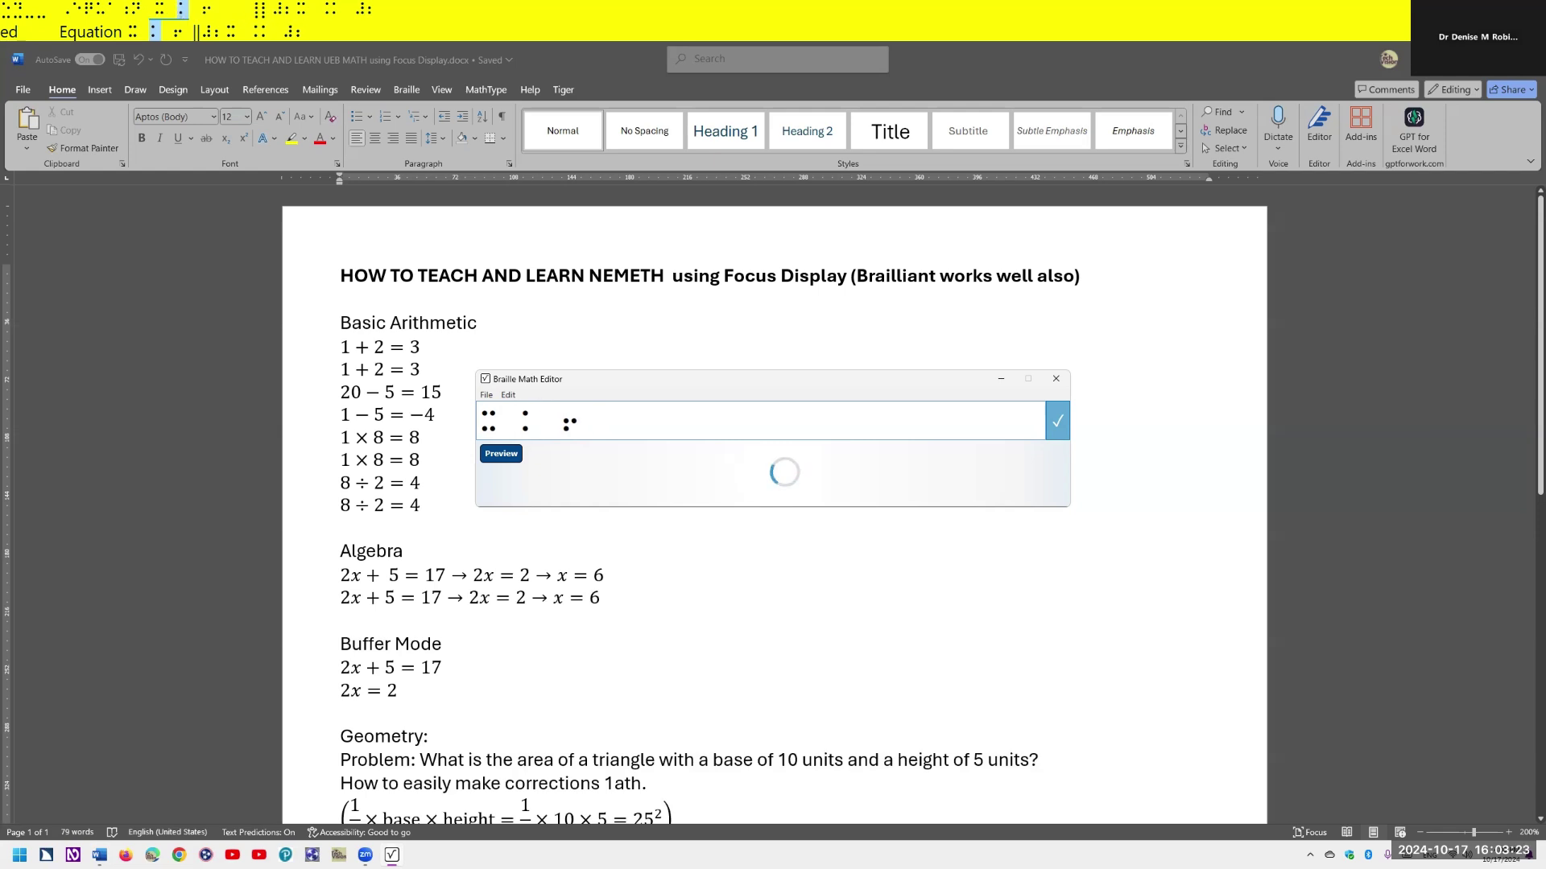
pyautogui.press('Right')
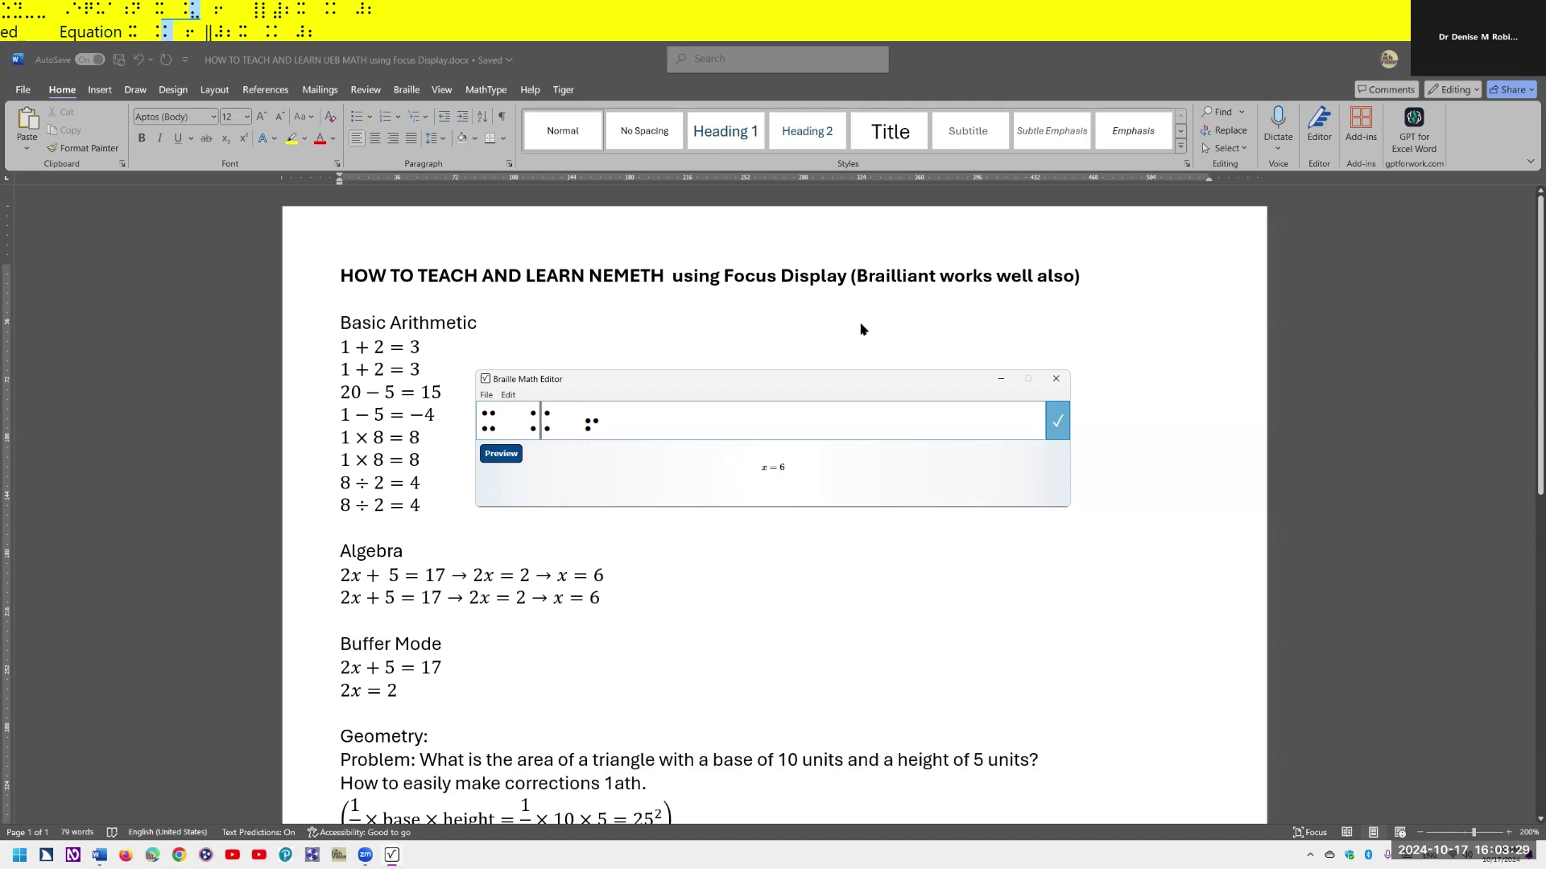
pyautogui.press('Return')
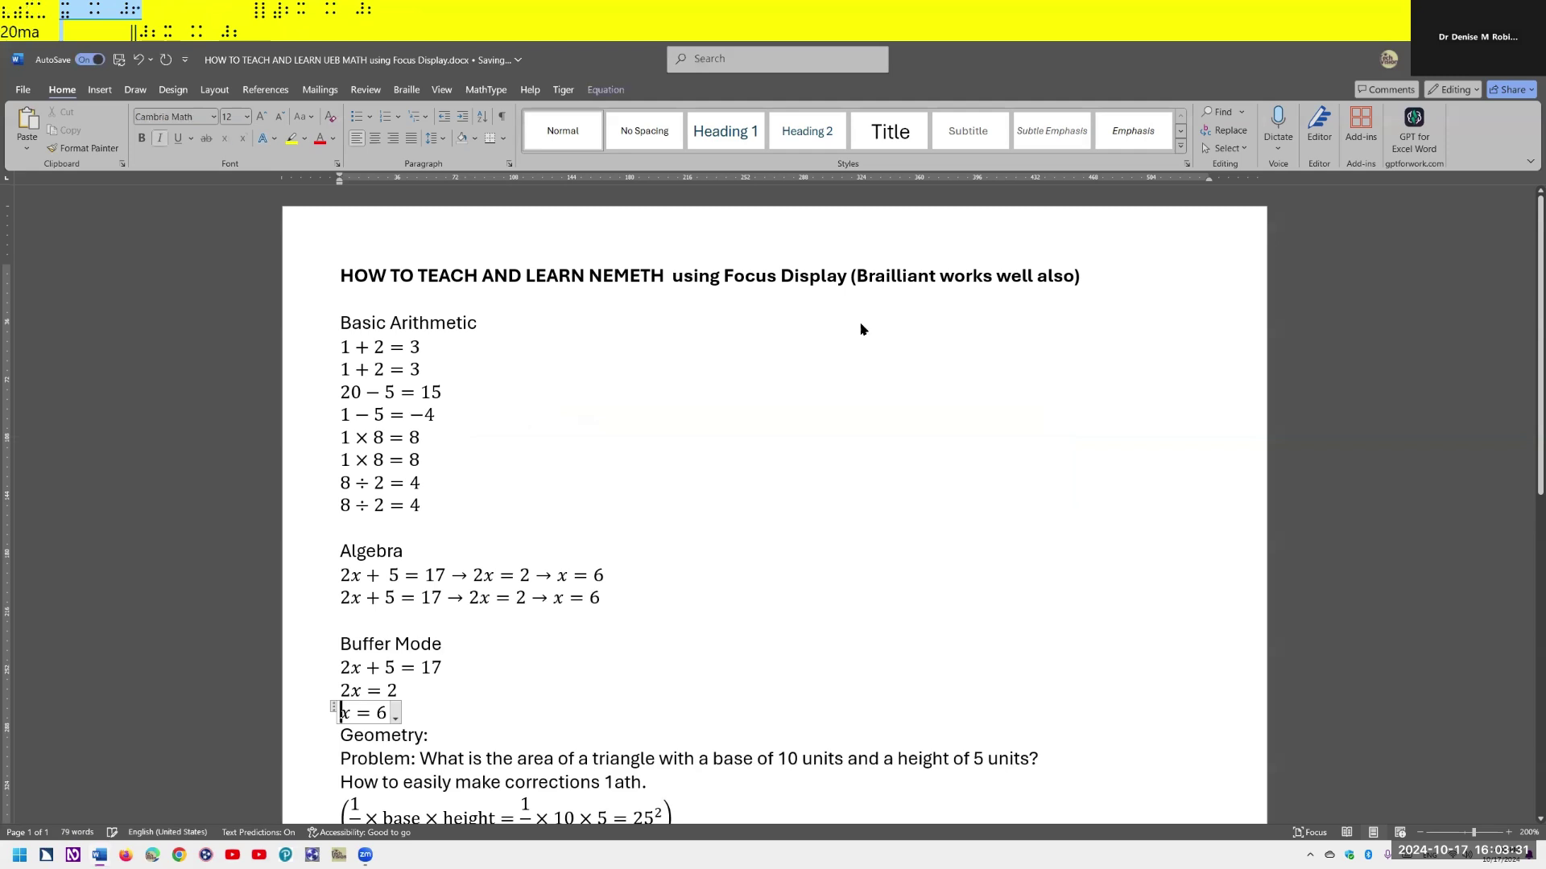
pyautogui.click(861, 324)
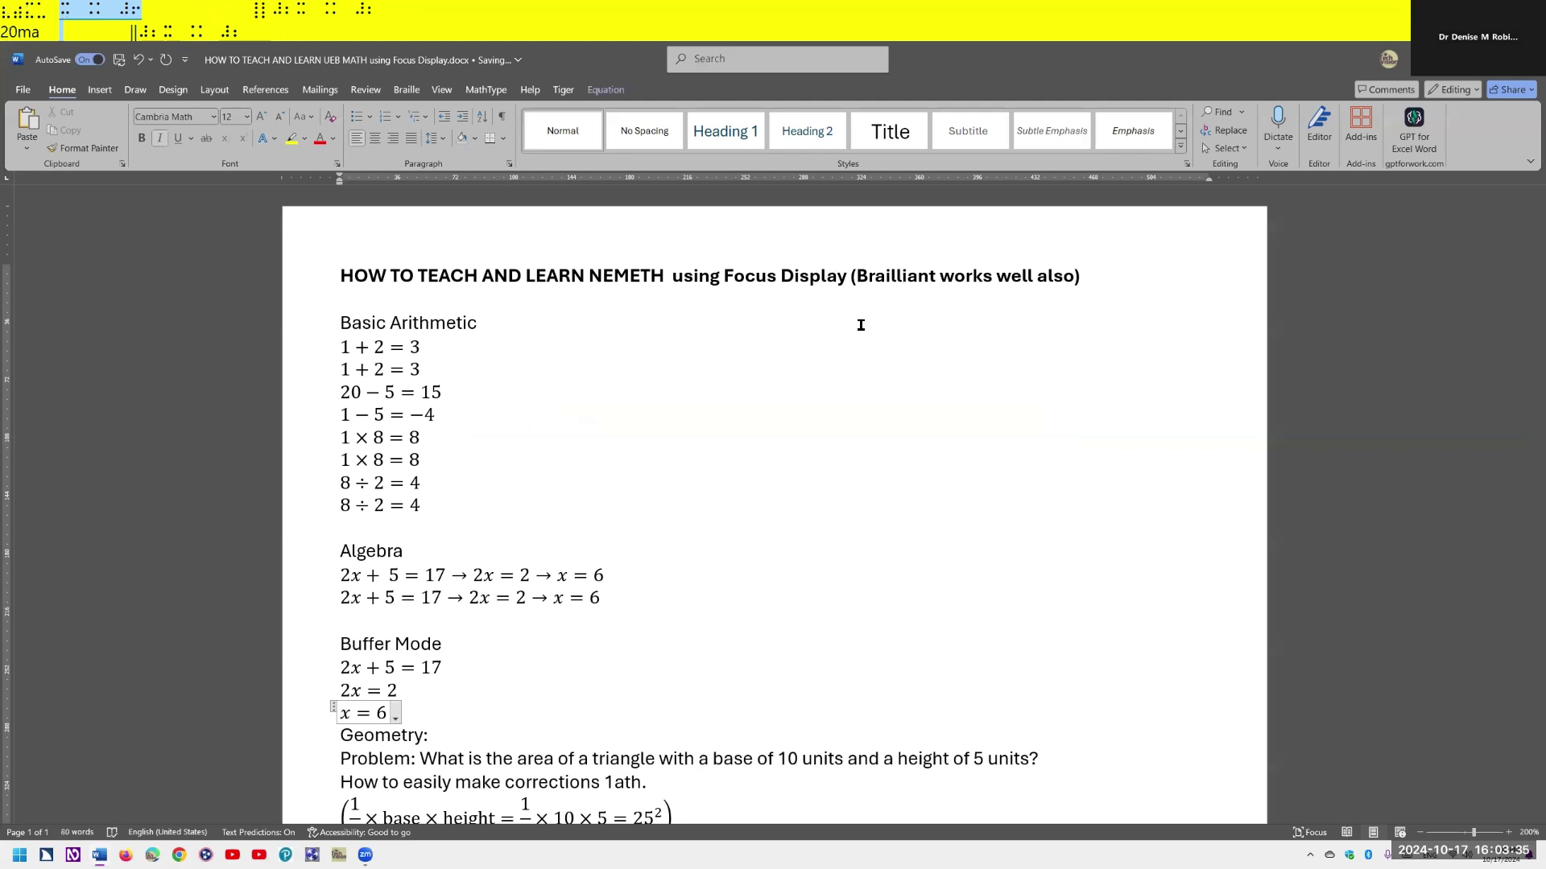
pyautogui.press('Up')
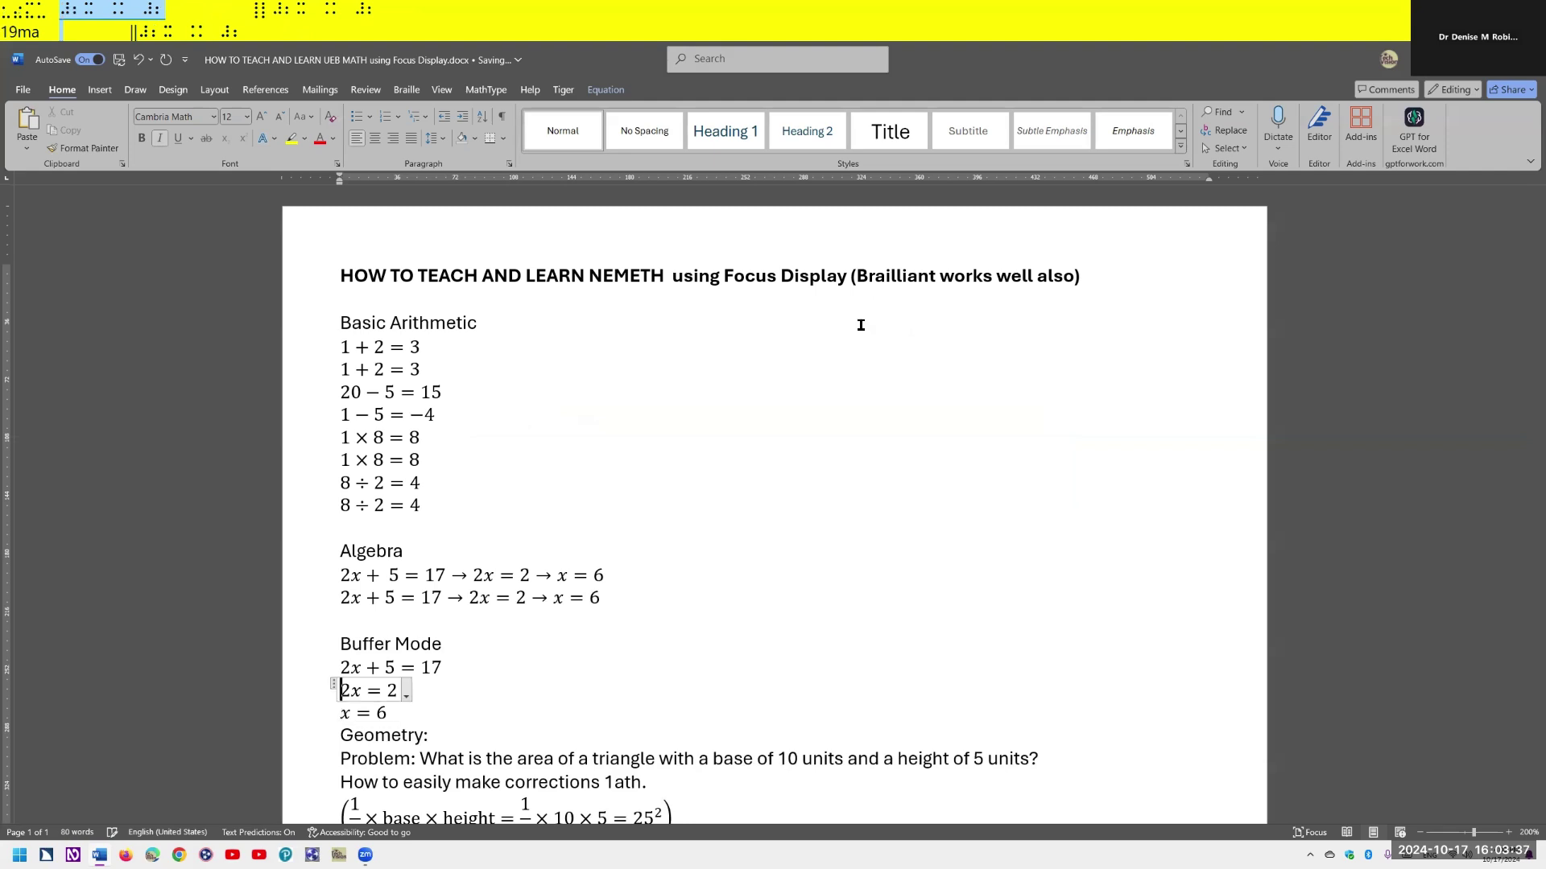
pyautogui.press('ctrl')
pyautogui.press('alt+Insert+m')
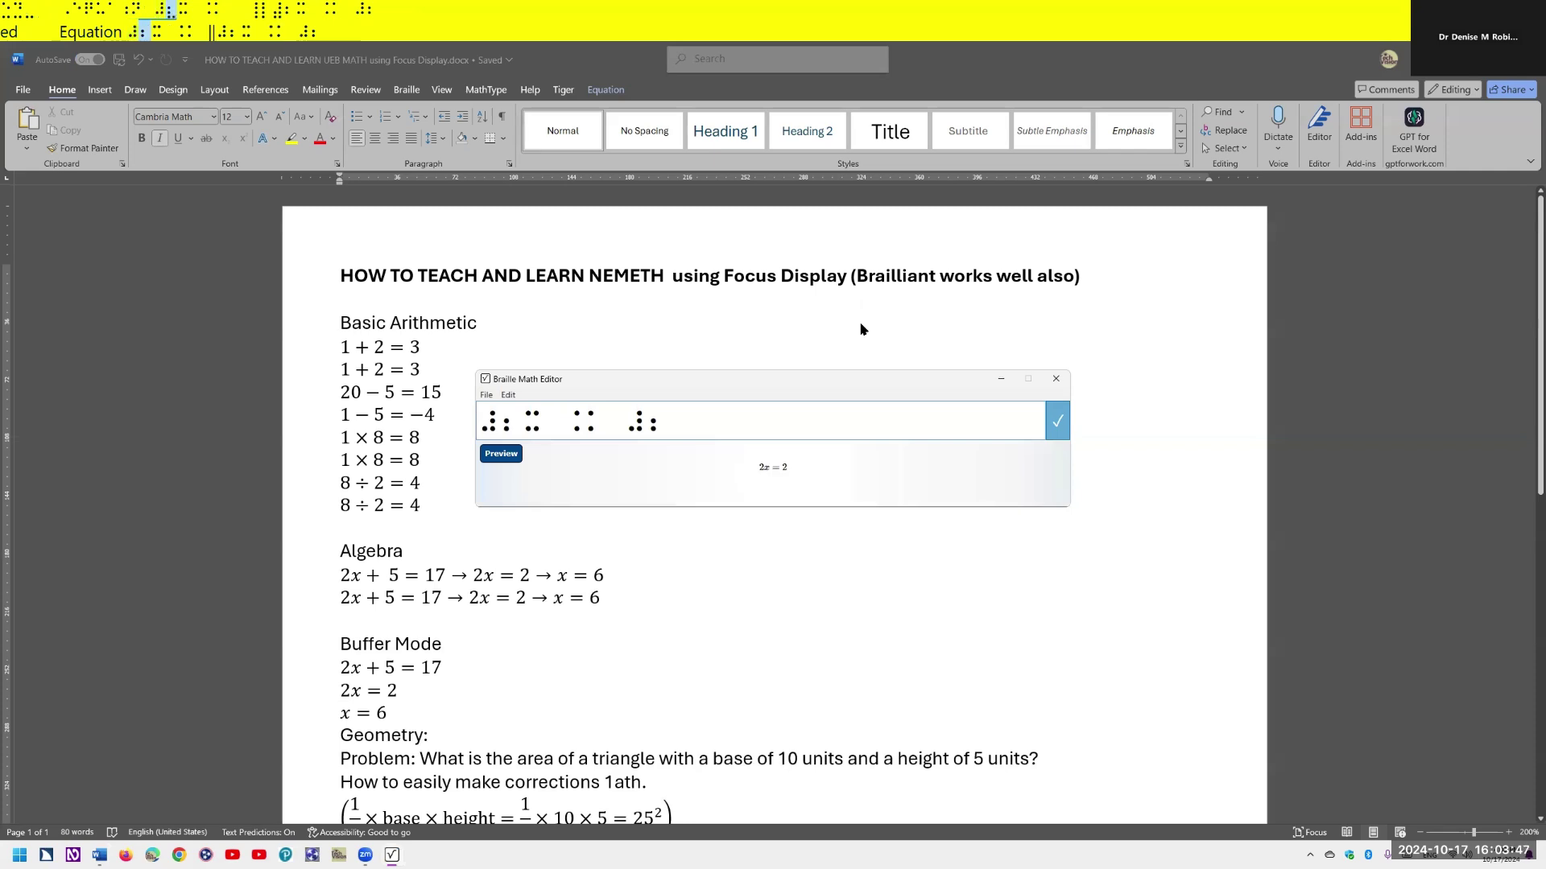
pyautogui.press('Right')
pyautogui.press('Right')
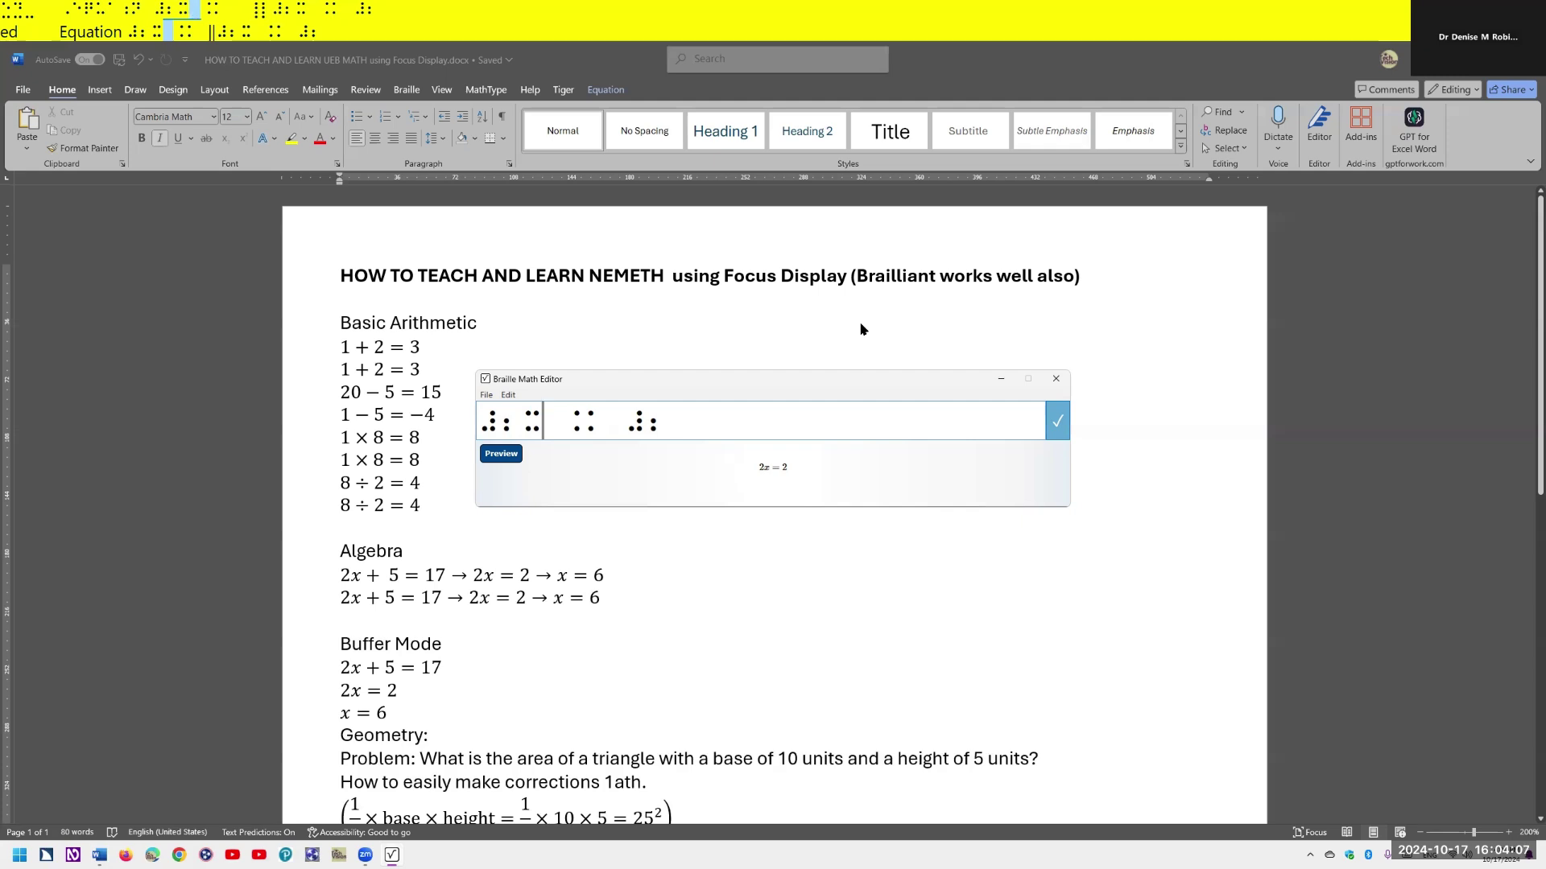
pyautogui.press('Return')
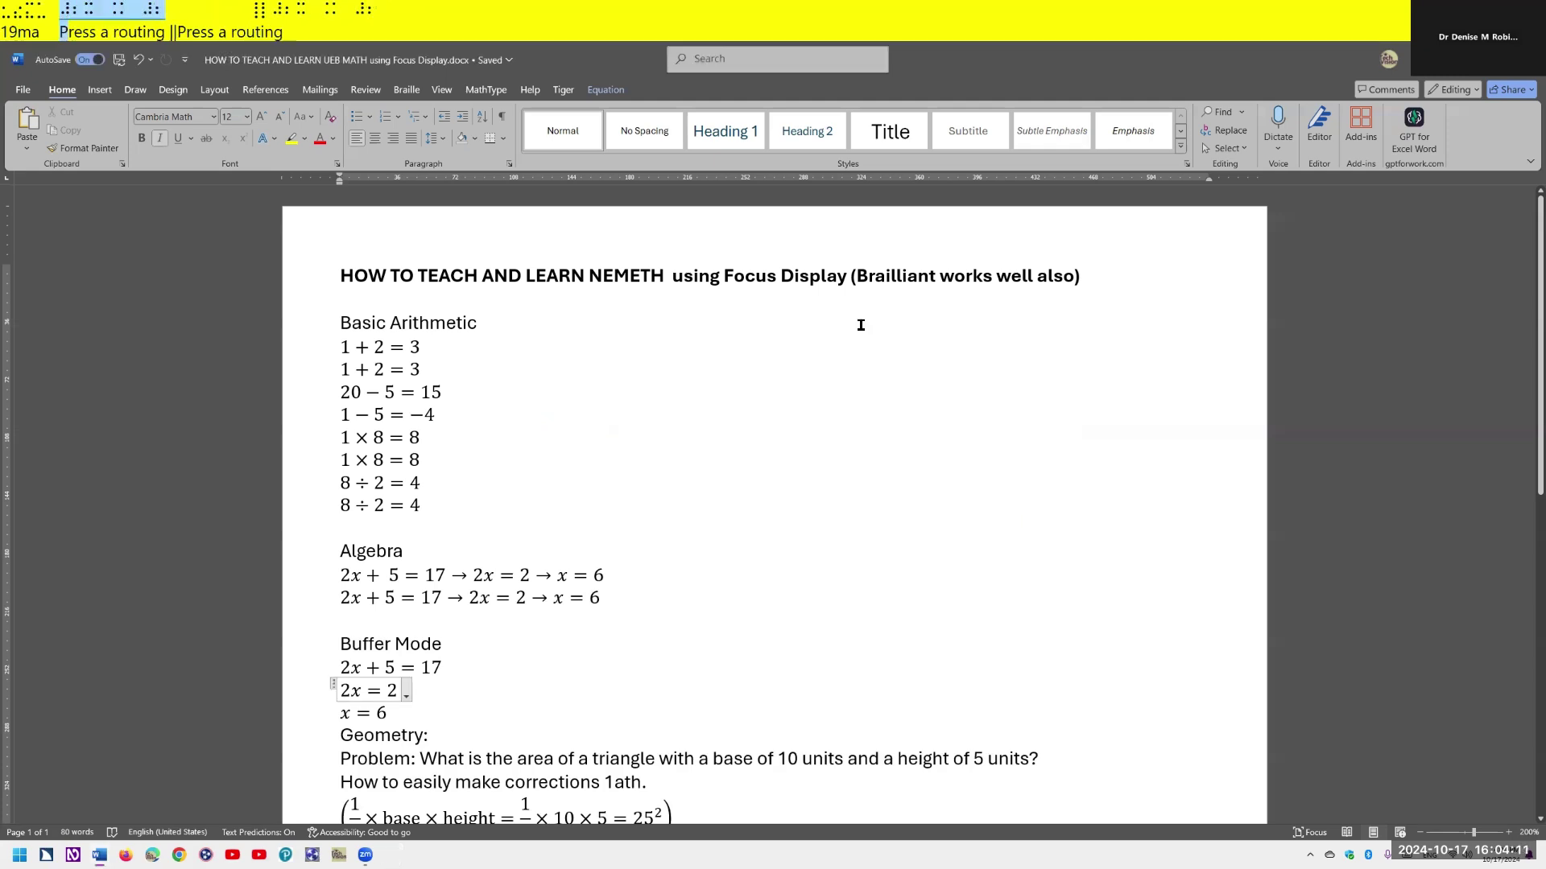
# - Replace the stray 1 so the Geometry sentence reads 'How to easily make corrections in math.'
pyautogui.press('ctrl')
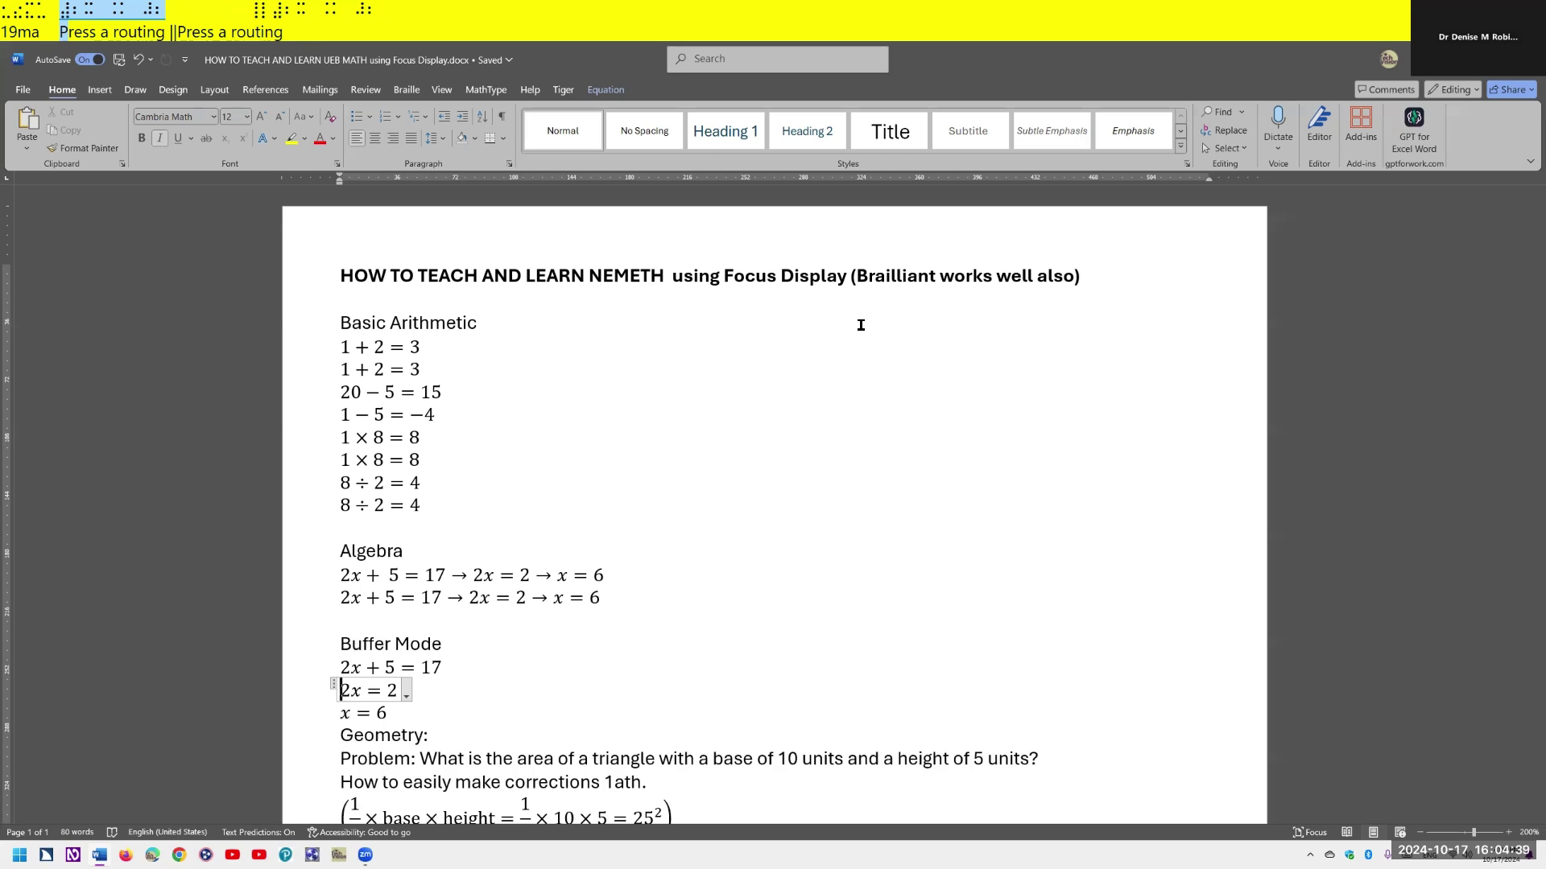
pyautogui.press('Down')
pyautogui.press('Down')
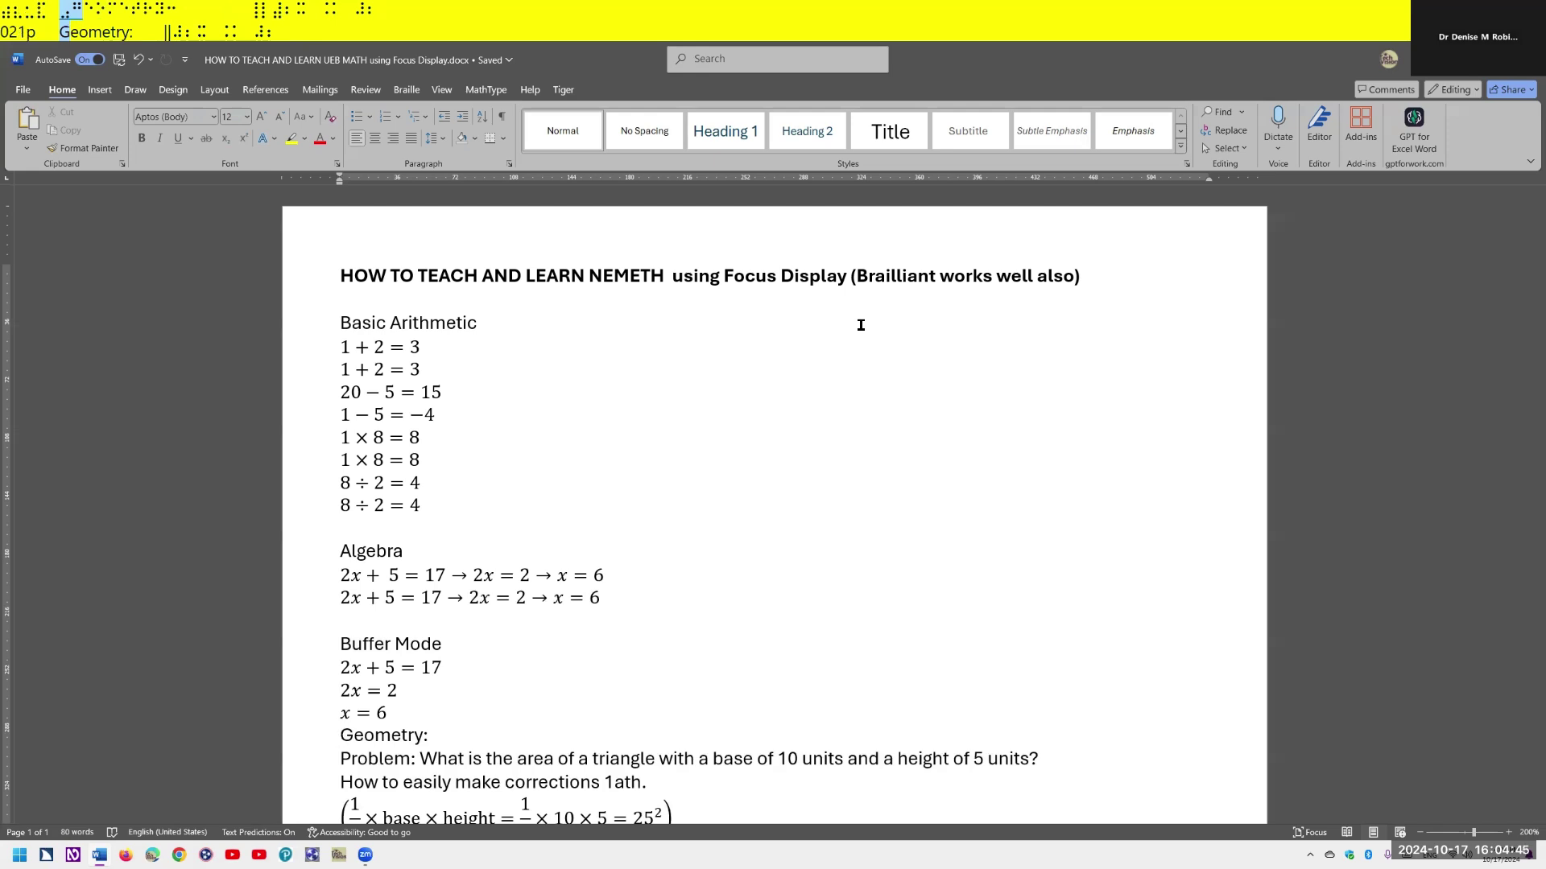
pyautogui.press('Down')
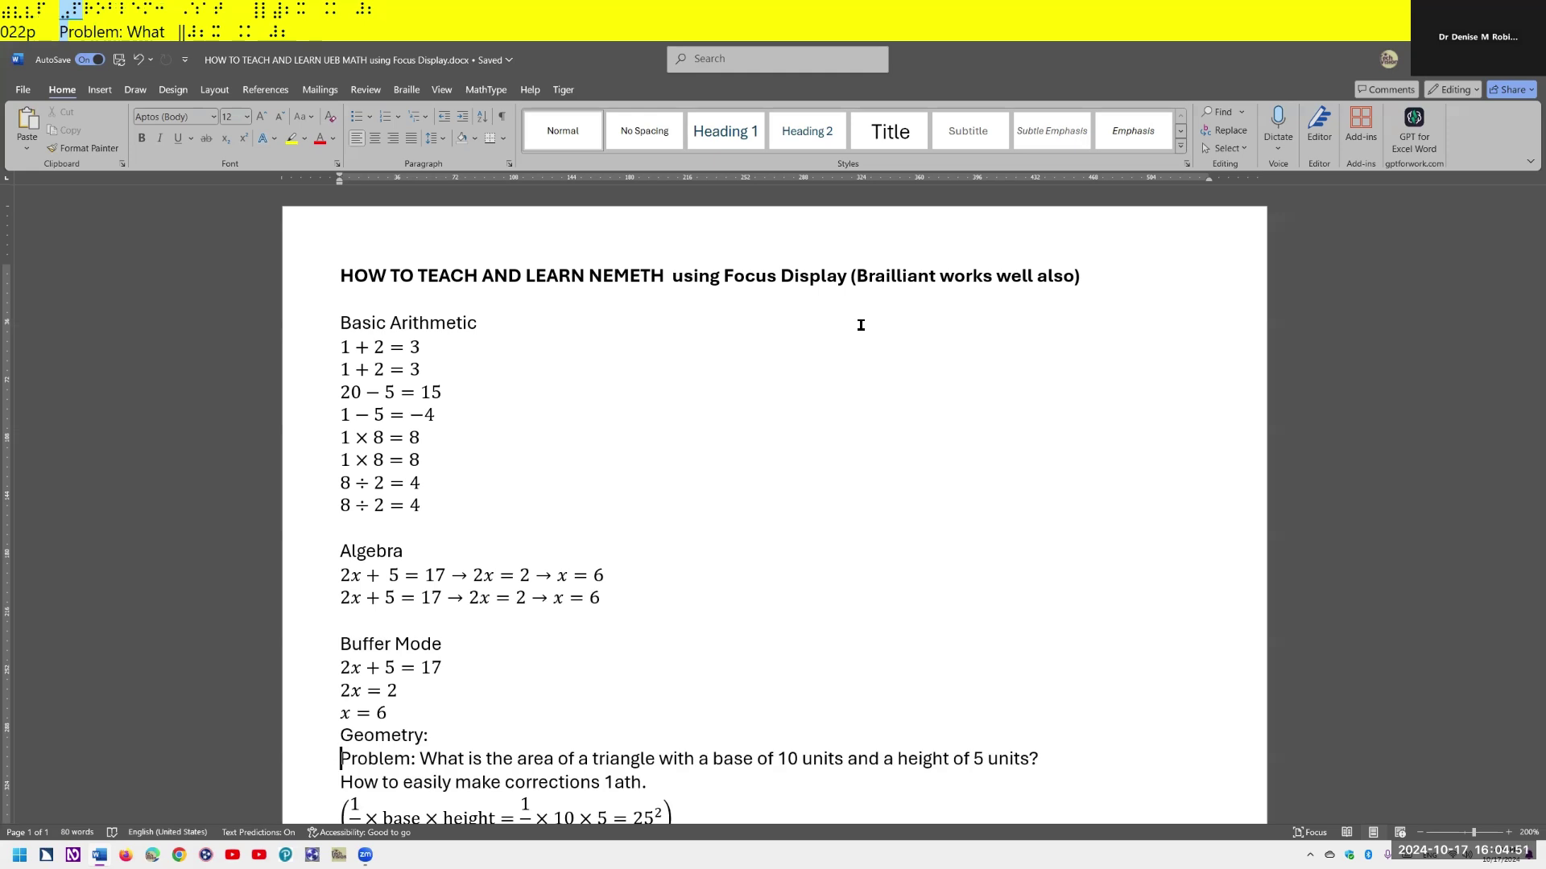
pyautogui.press('Down')
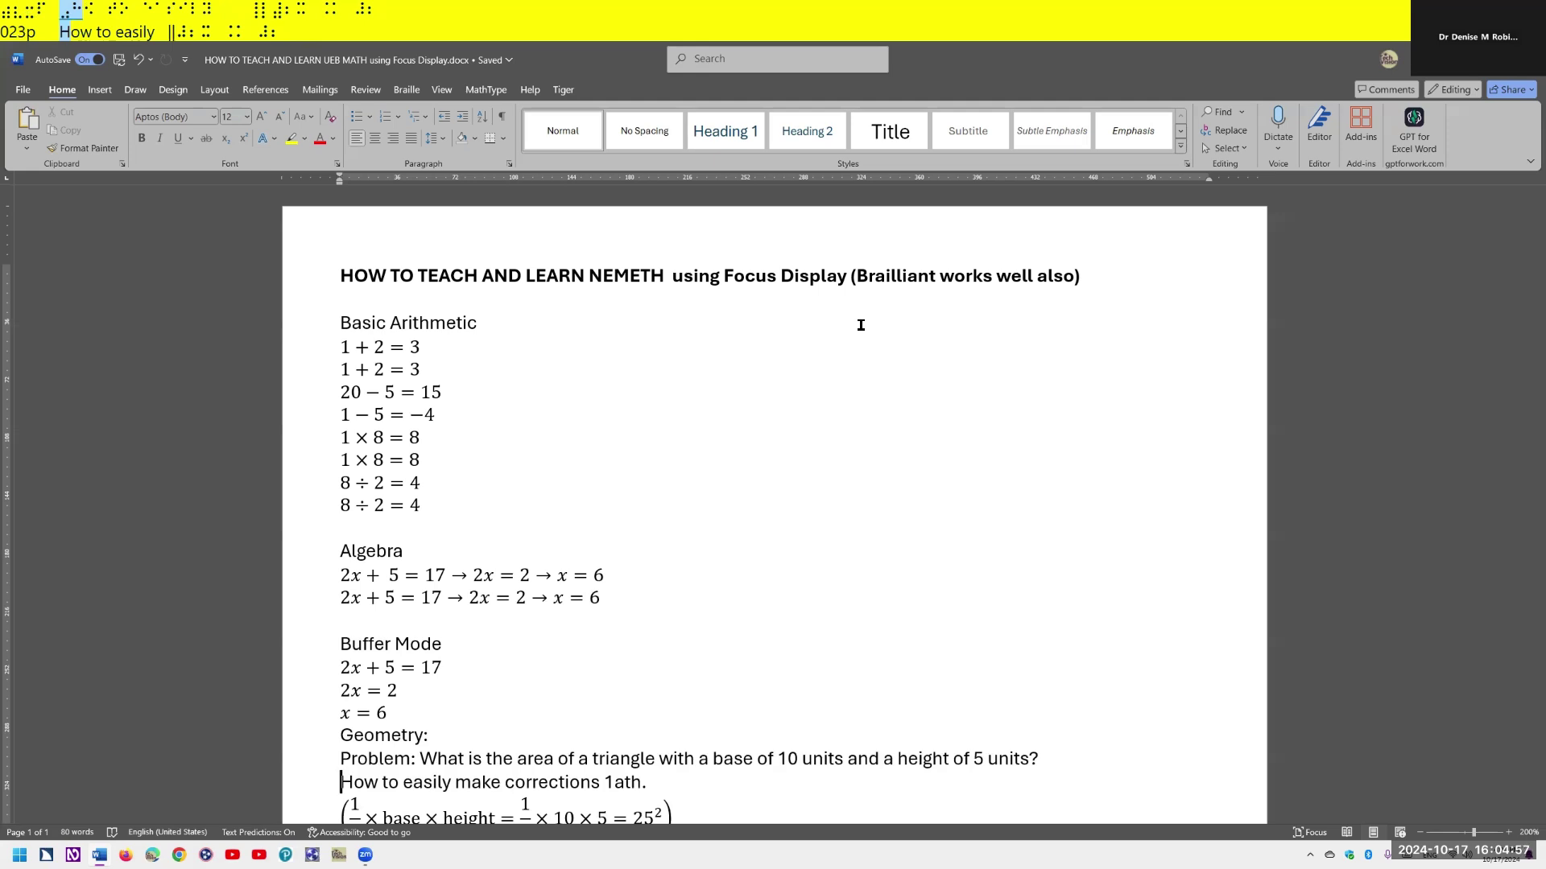
pyautogui.press('End')
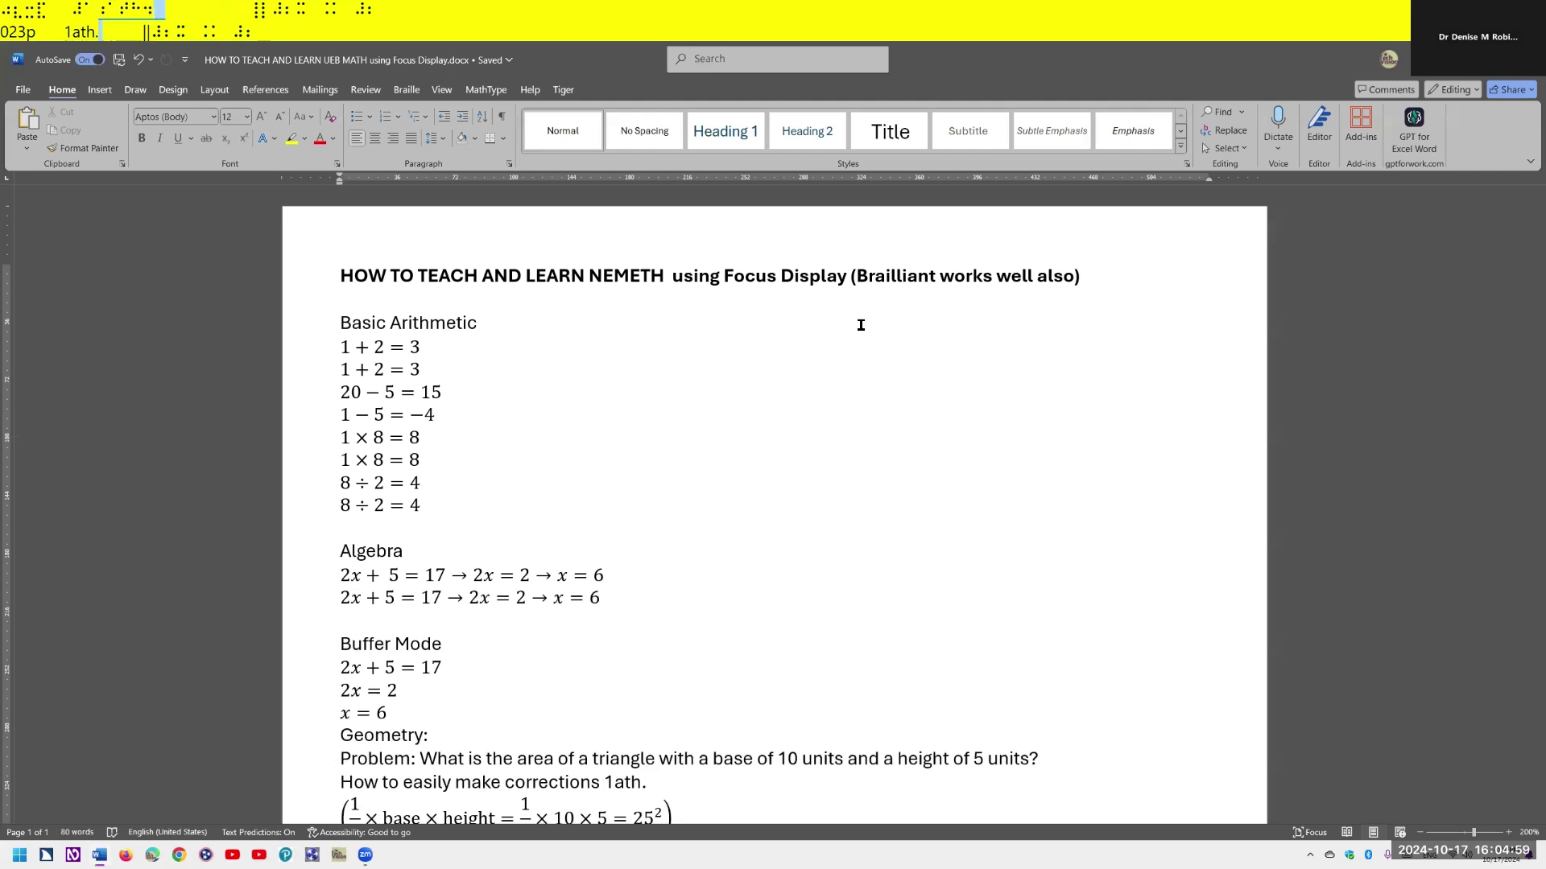
pyautogui.press('Left')
pyautogui.press('Left')
pyautogui.press('Left')
pyautogui.press('Left')
pyautogui.press('BackSpace')
pyautogui.write('i')
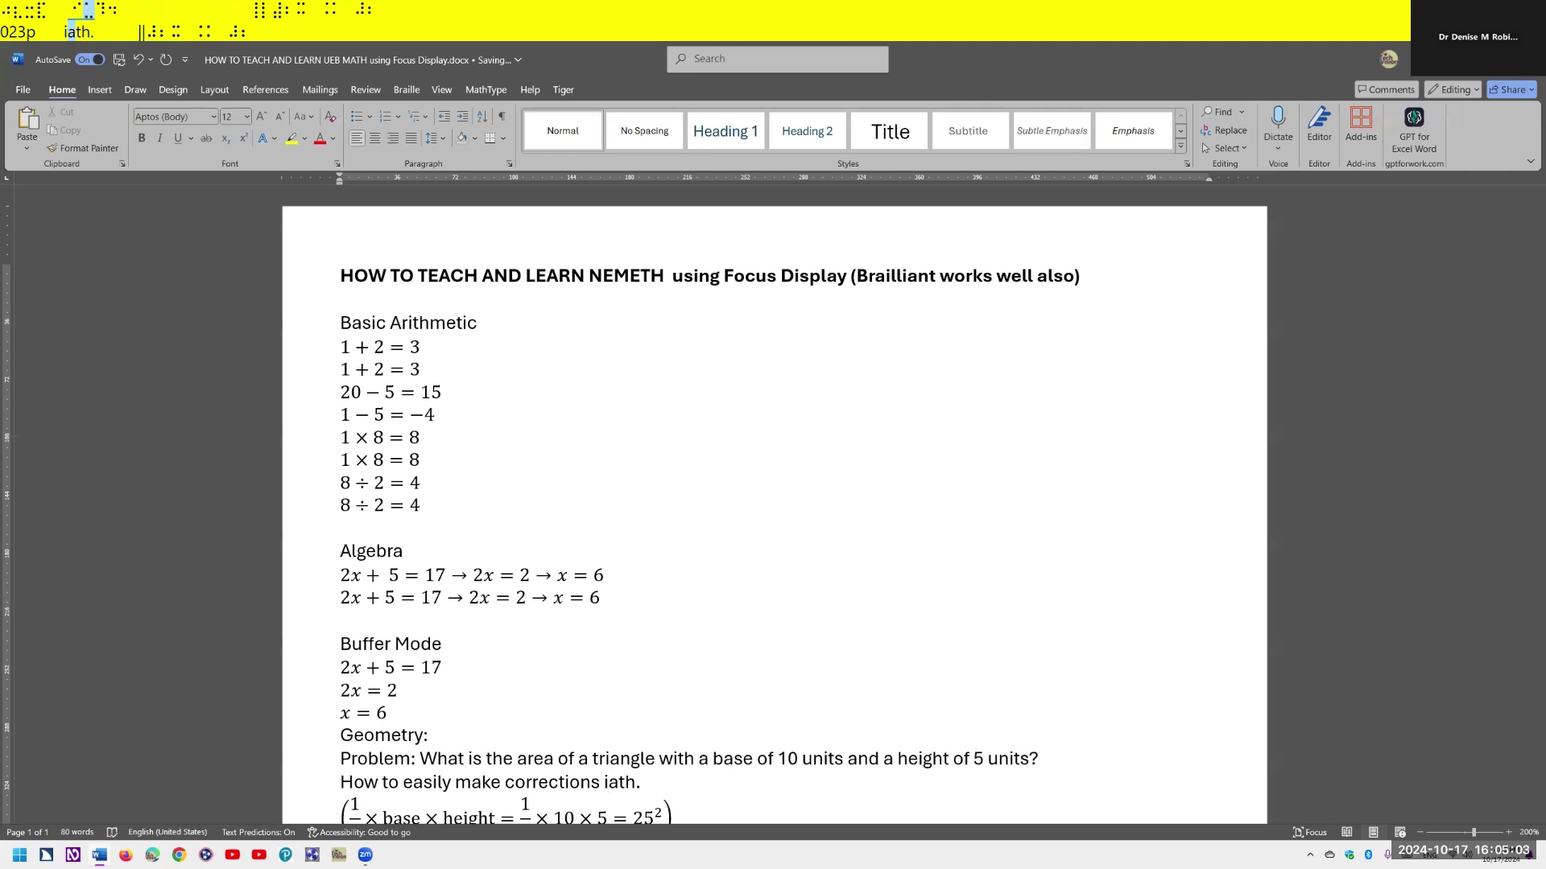
pyautogui.write('n m')
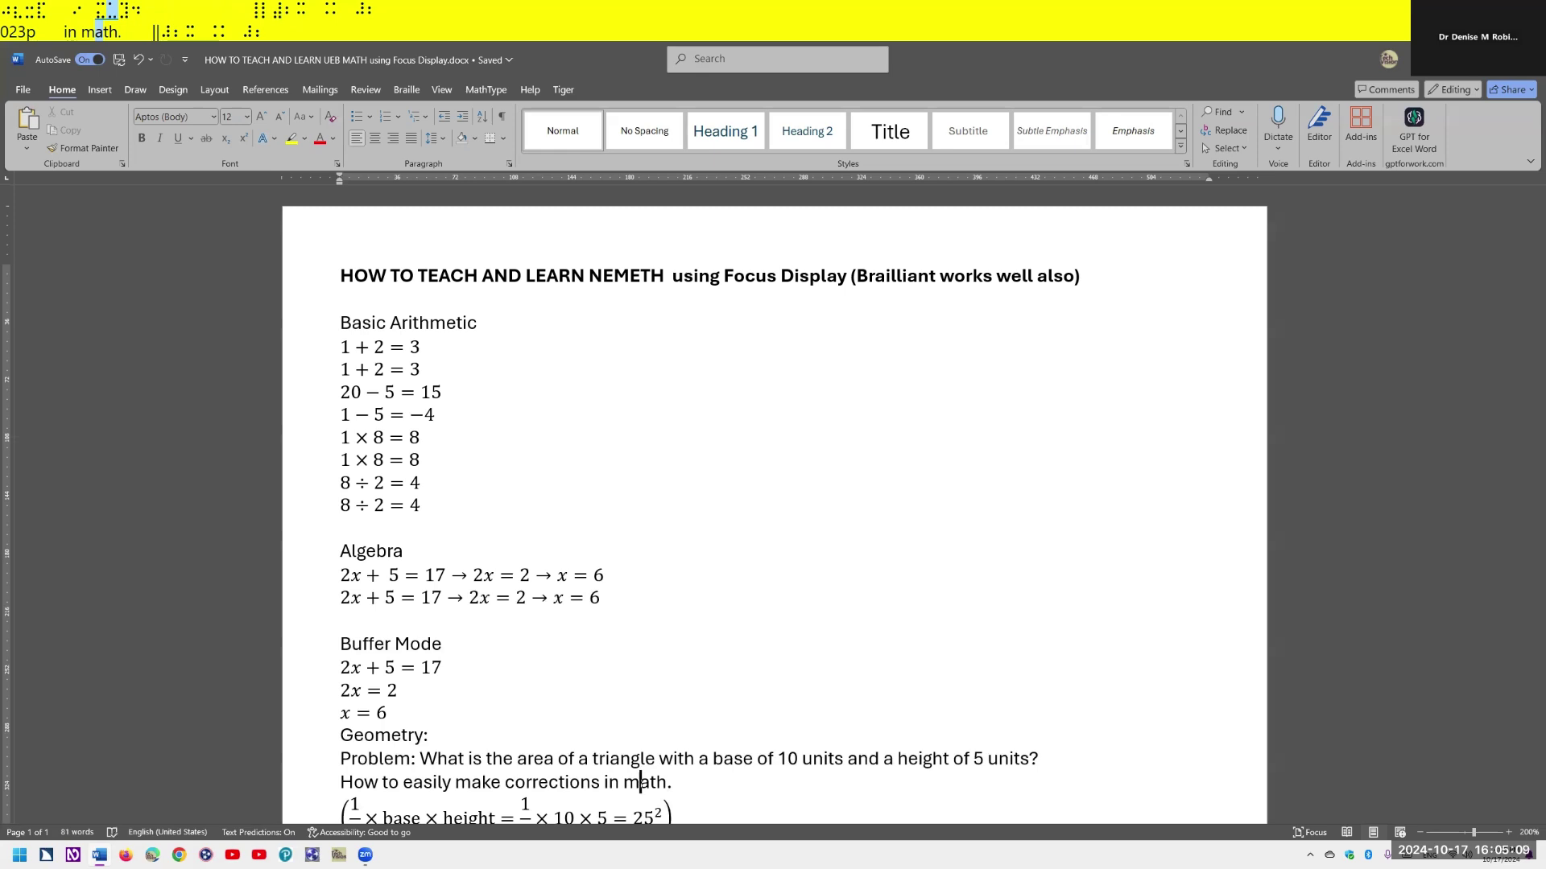
pyautogui.press('Down')
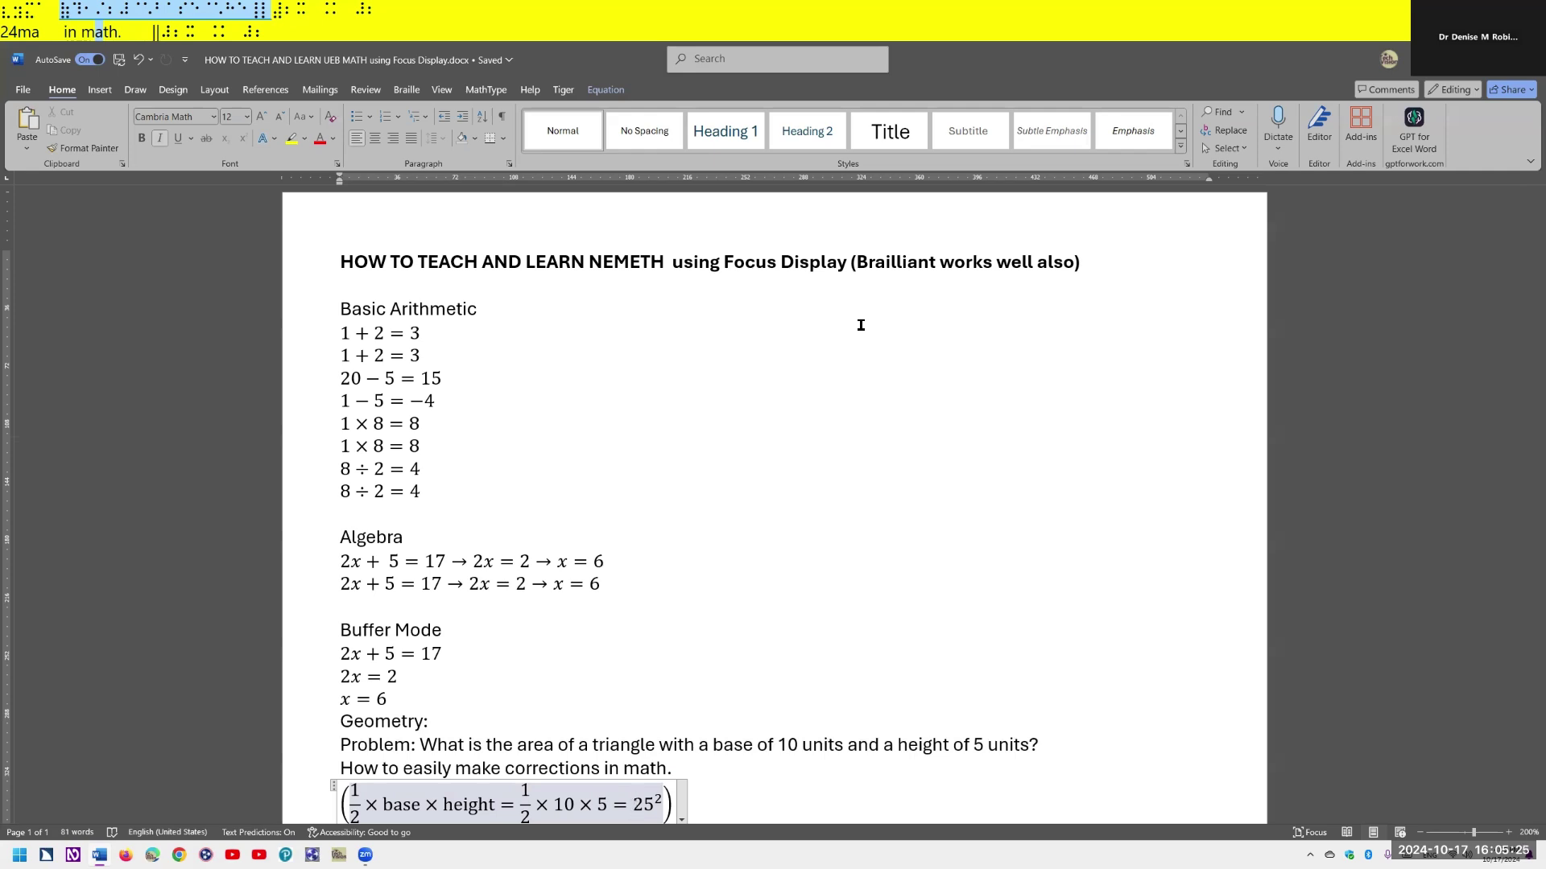
# - Switch the JAWS braille view back to No Split on the triangle-area equation line
pyautogui.press('ctrl+Insert+v')
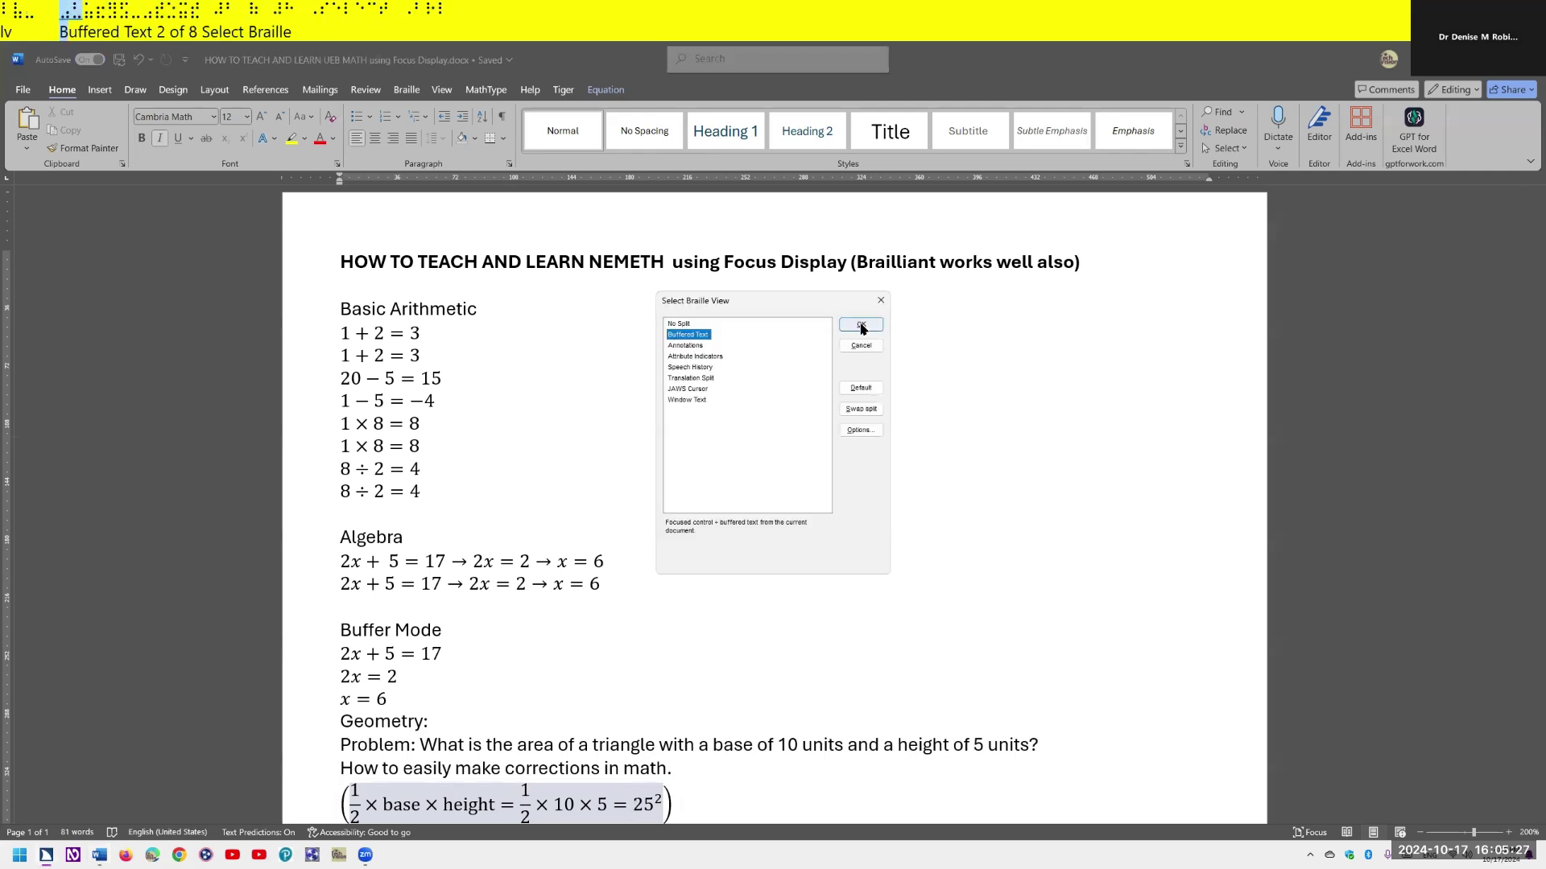
pyautogui.press('Up')
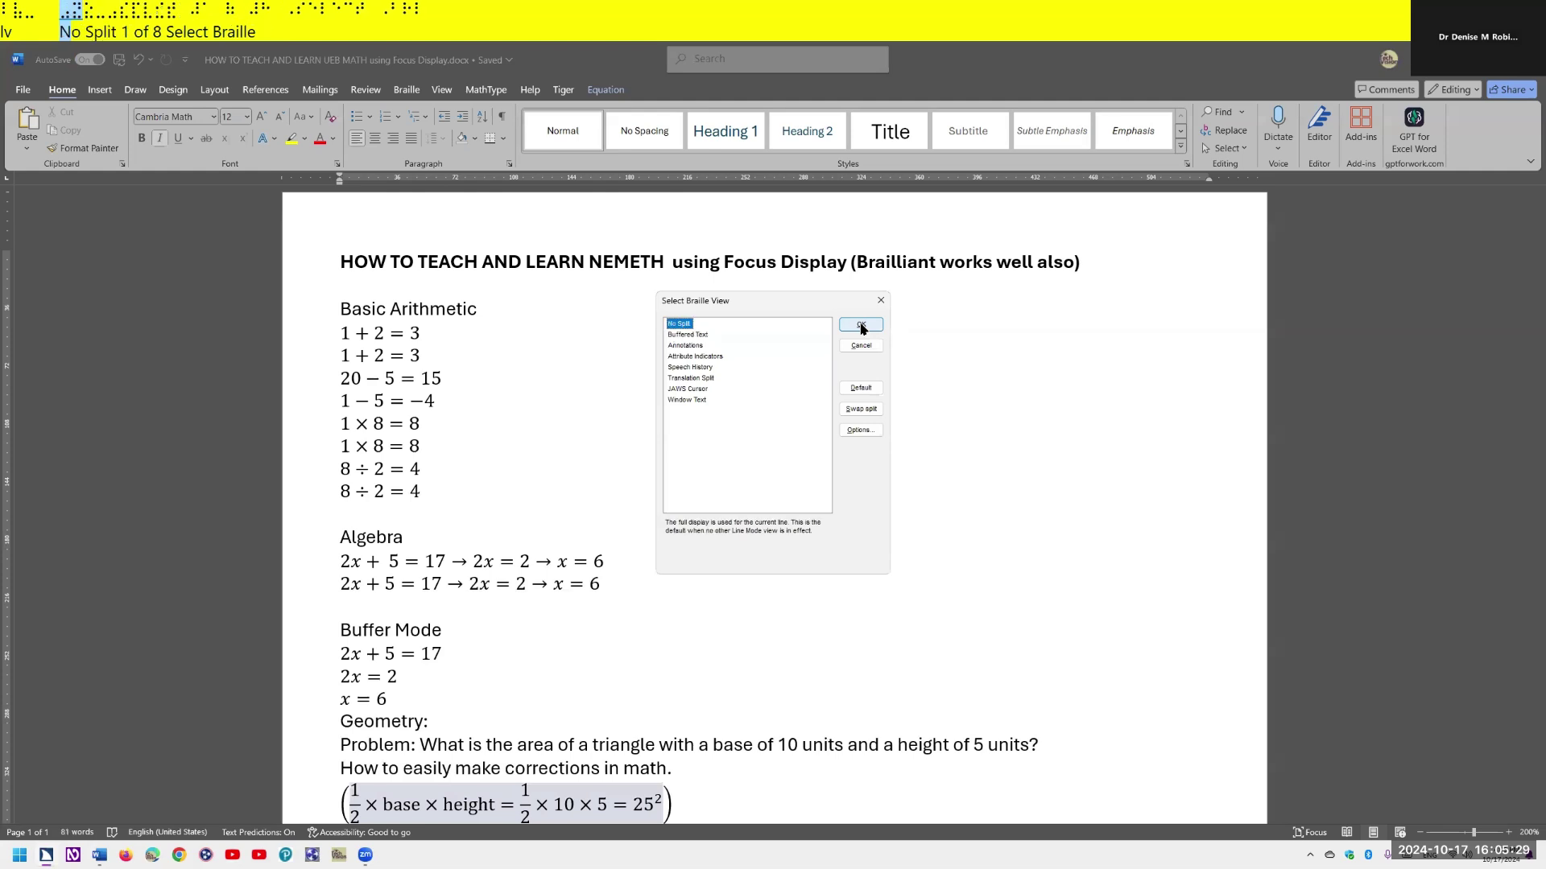
pyautogui.click(860, 326)
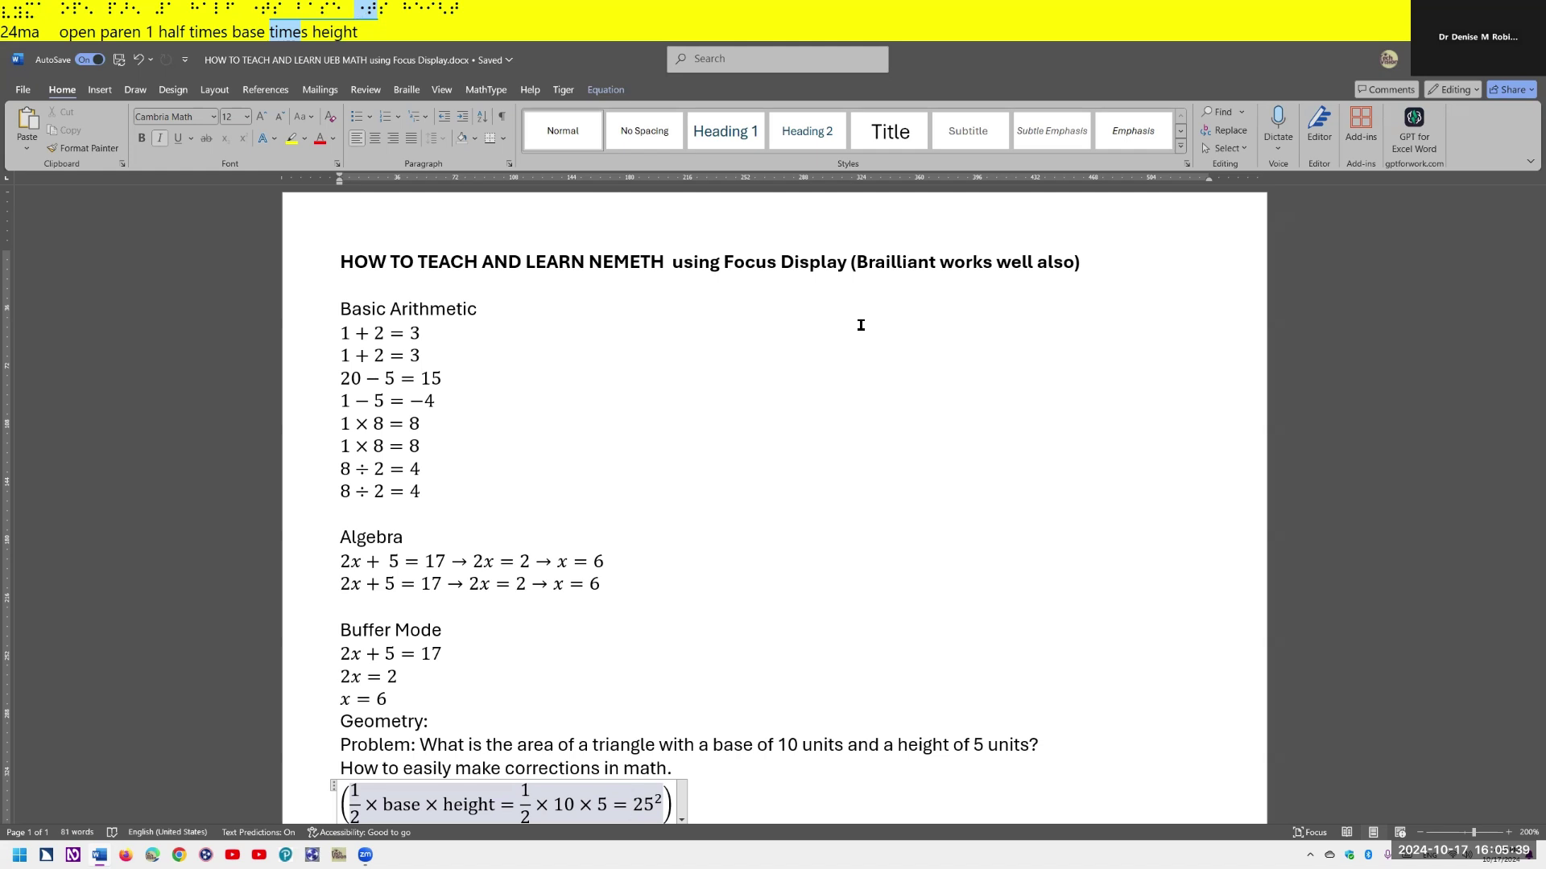
# - Add an empty line after the triangle-area equation and show the equation in linear format
pyautogui.press('Down')
pyautogui.press('Down')
pyautogui.press('Down')
pyautogui.press('Down')
pyautogui.press('Down')
pyautogui.press('Down')
pyautogui.press('Down')
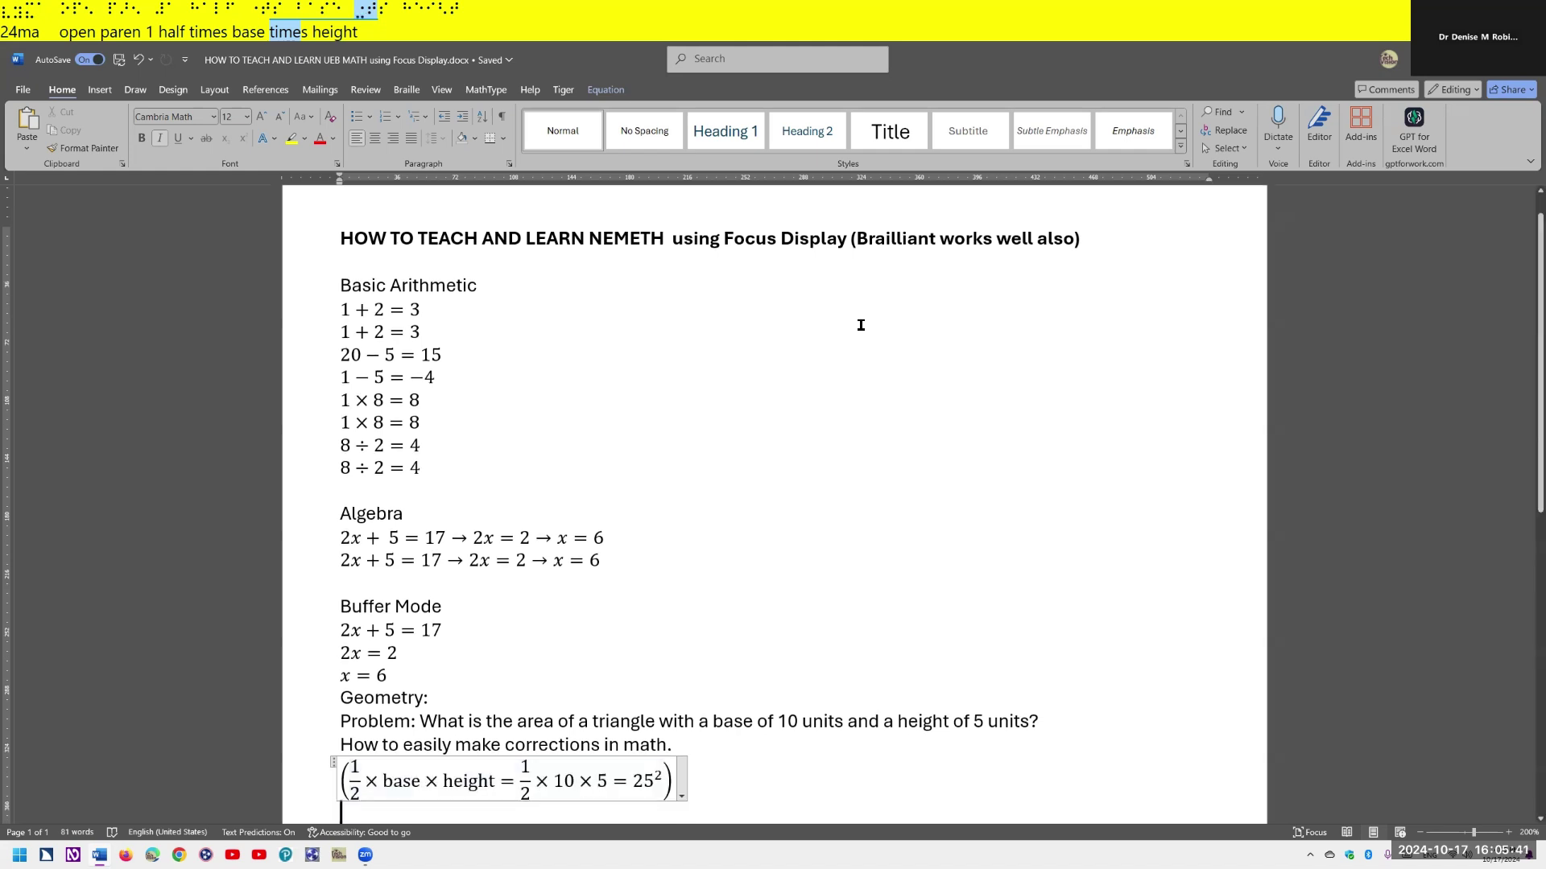
pyautogui.press('Down')
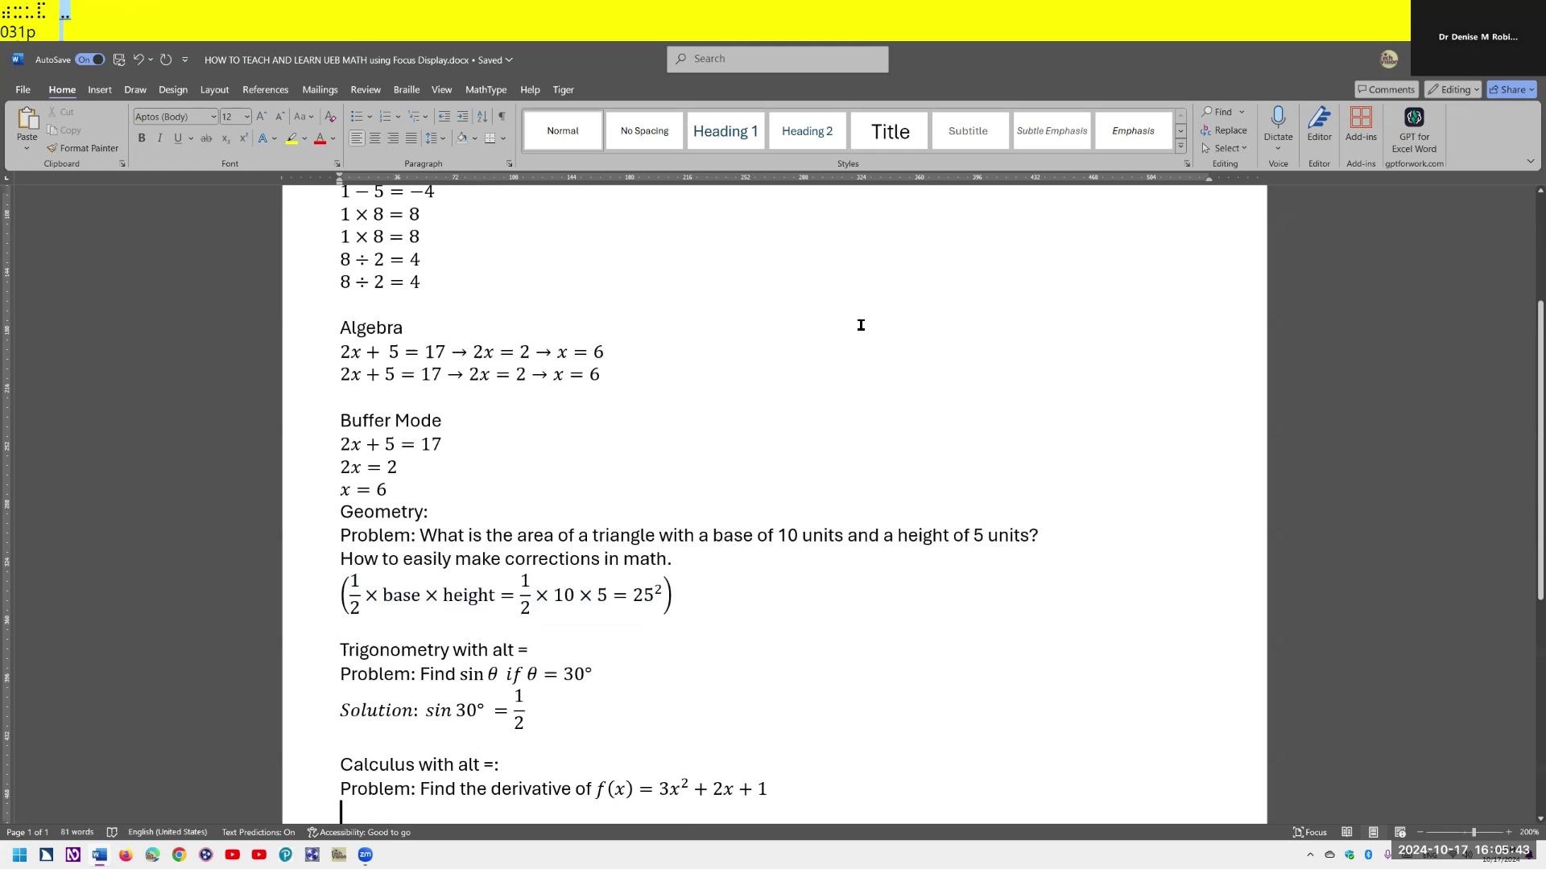
pyautogui.press('Up')
pyautogui.press('Up')
pyautogui.press('Up')
pyautogui.press('Up')
pyautogui.press('Up')
pyautogui.press('Up')
pyautogui.press('Up')
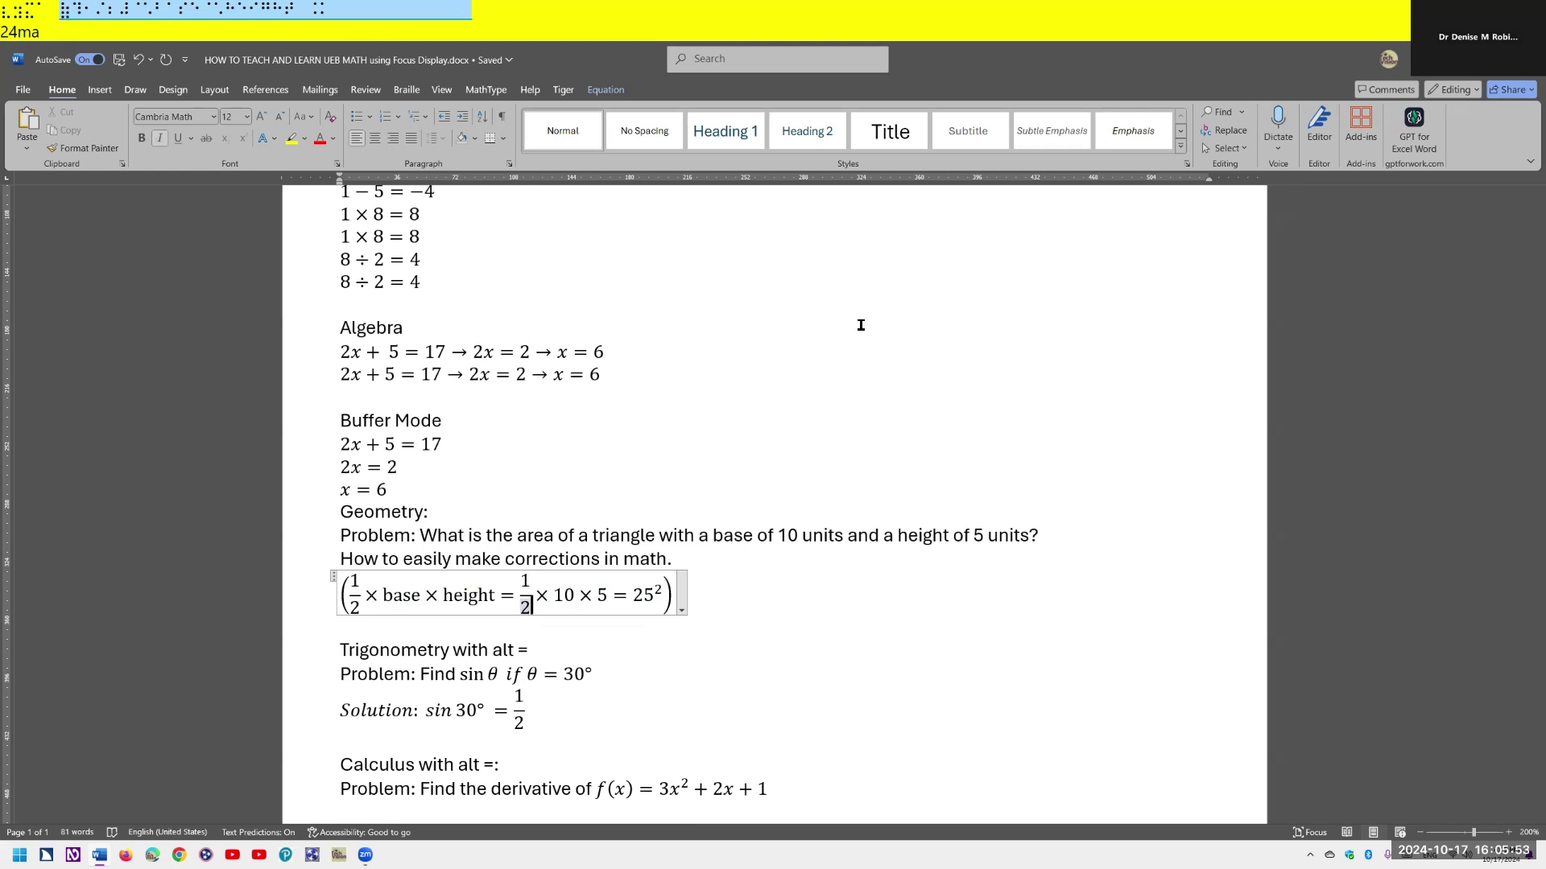
pyautogui.press('End')
pyautogui.press('Return')
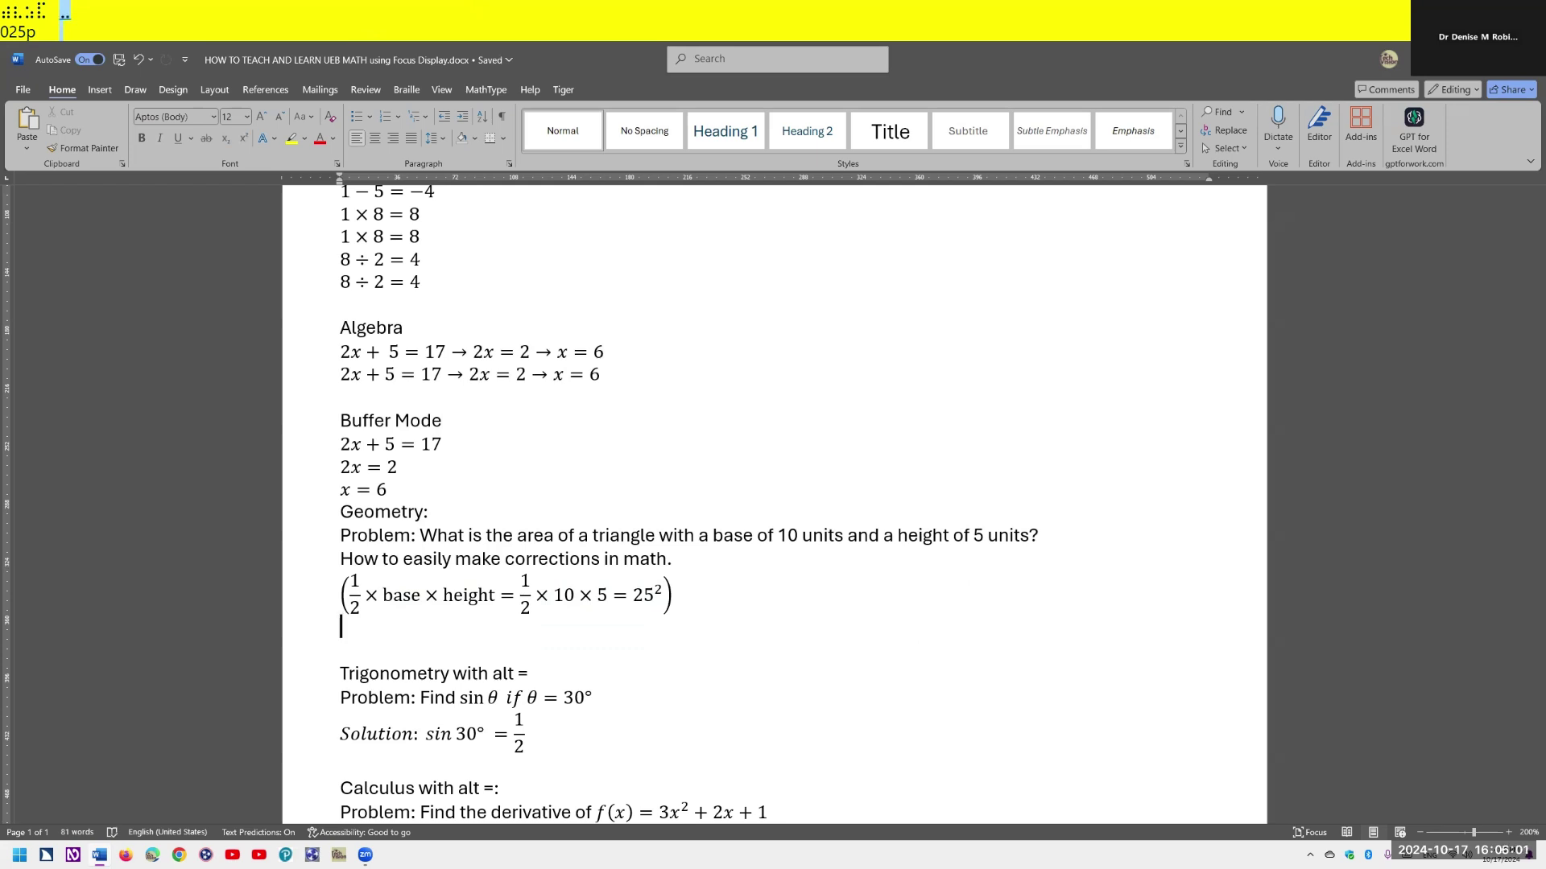
pyautogui.press('Up')
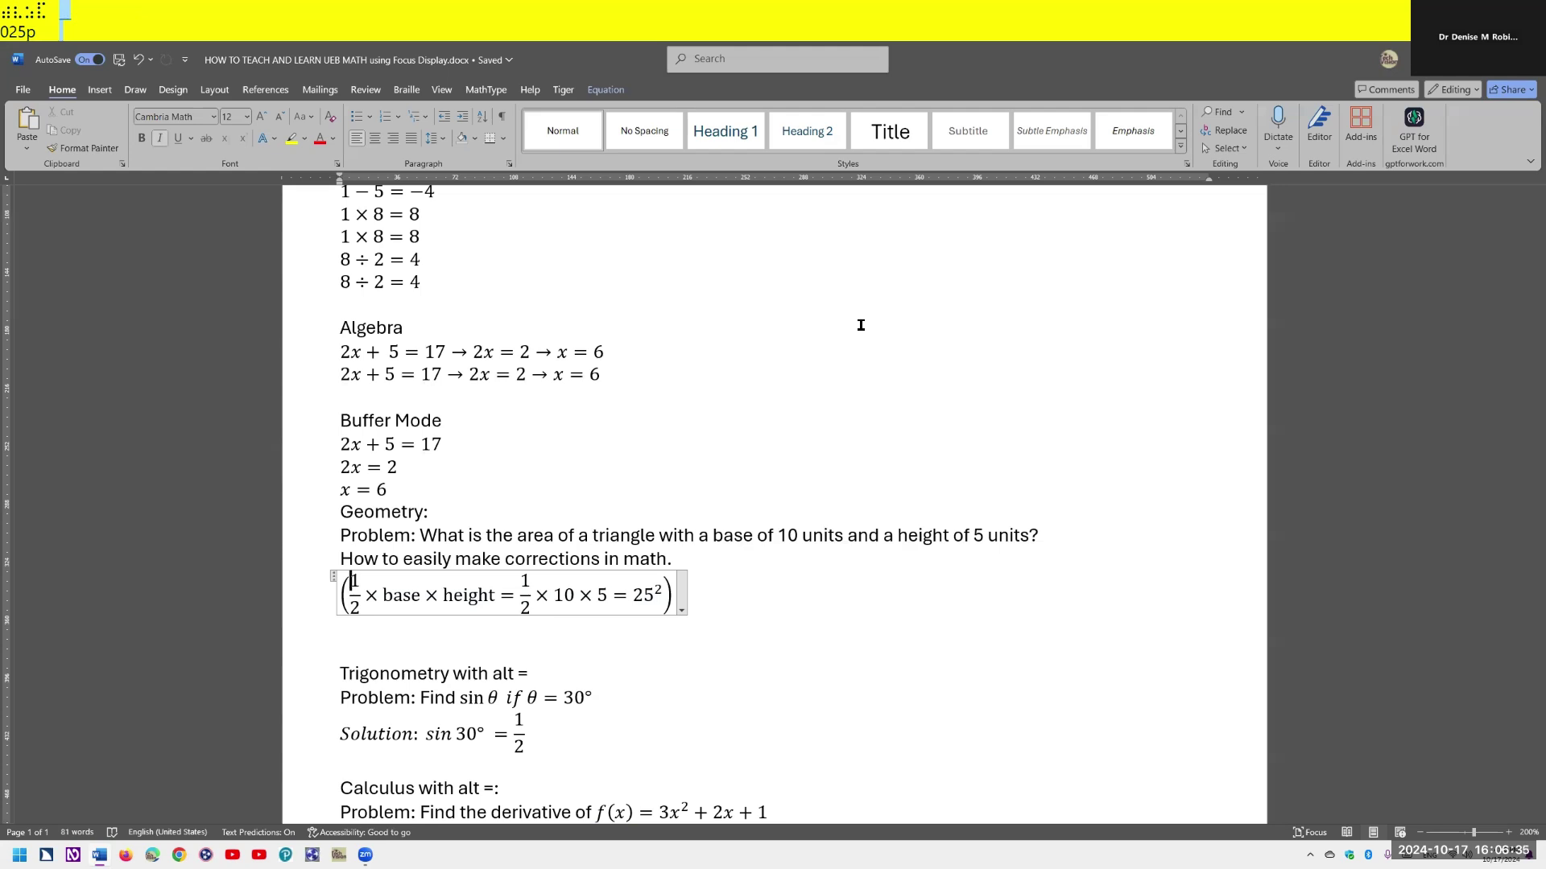
pyautogui.hotkey('ctrl', 'shift', '=')
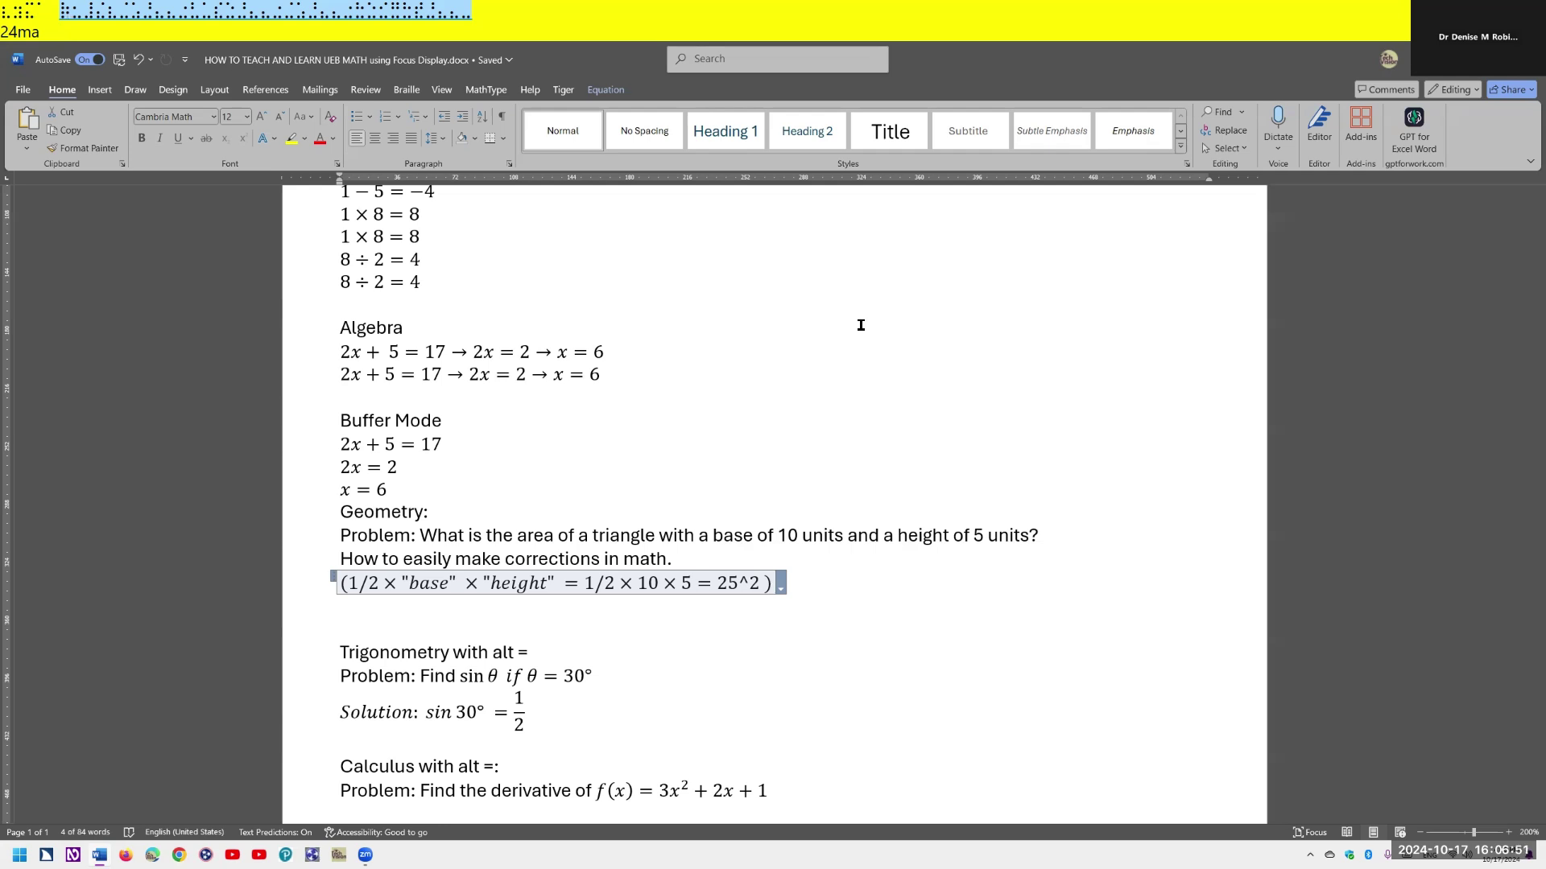
# - Trial-change the first fraction from 1/2 to 1/4 and preview it in professional format
pyautogui.press('Left')
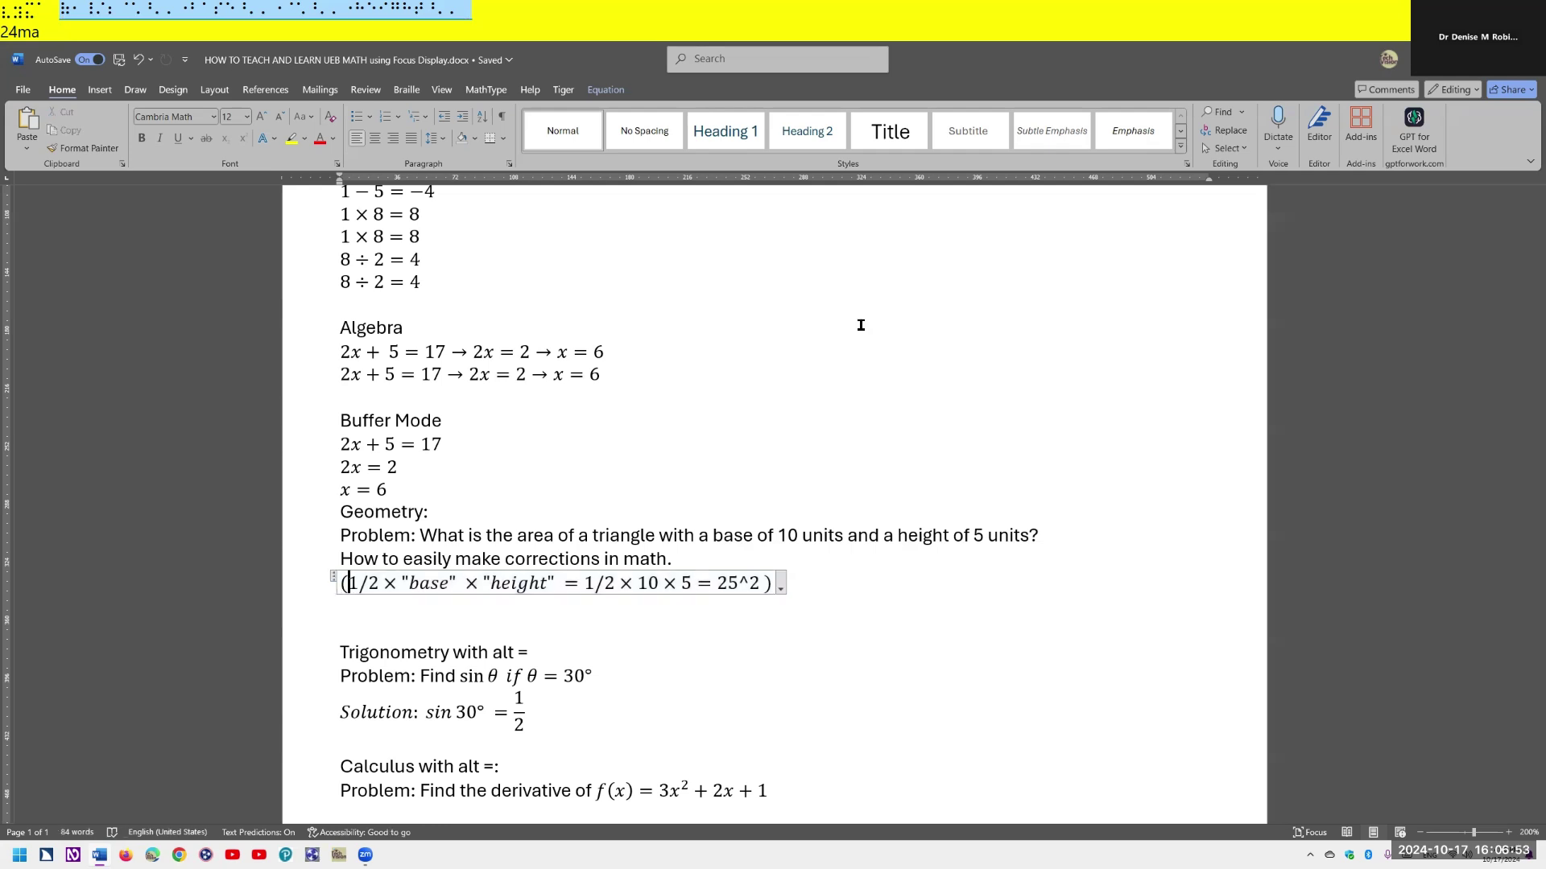
pyautogui.press('Right')
pyautogui.press('Right')
pyautogui.press('Delete')
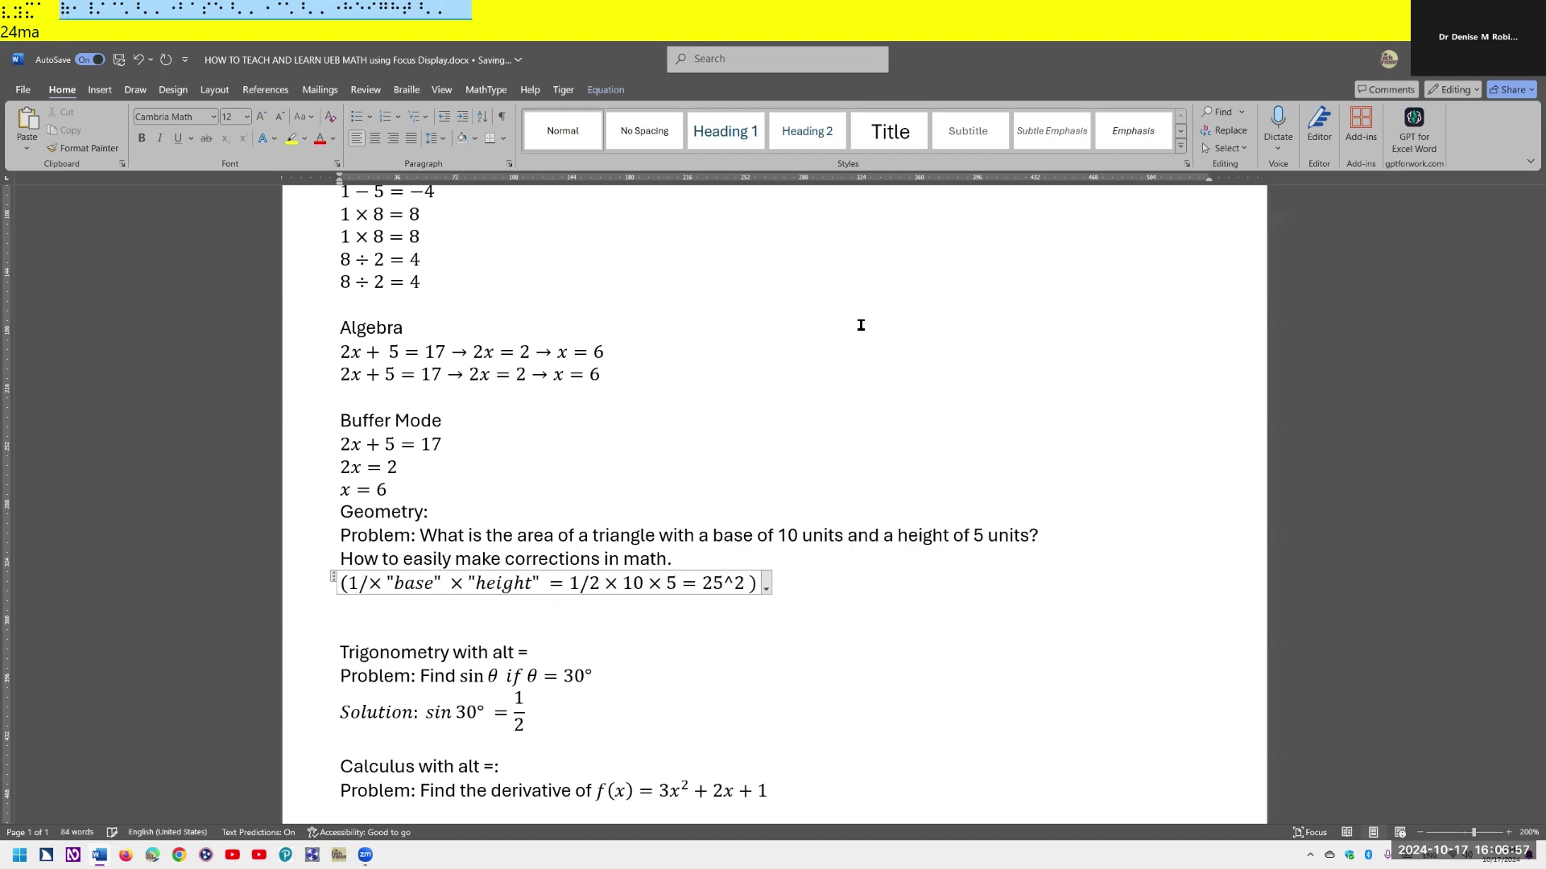
pyautogui.write('4')
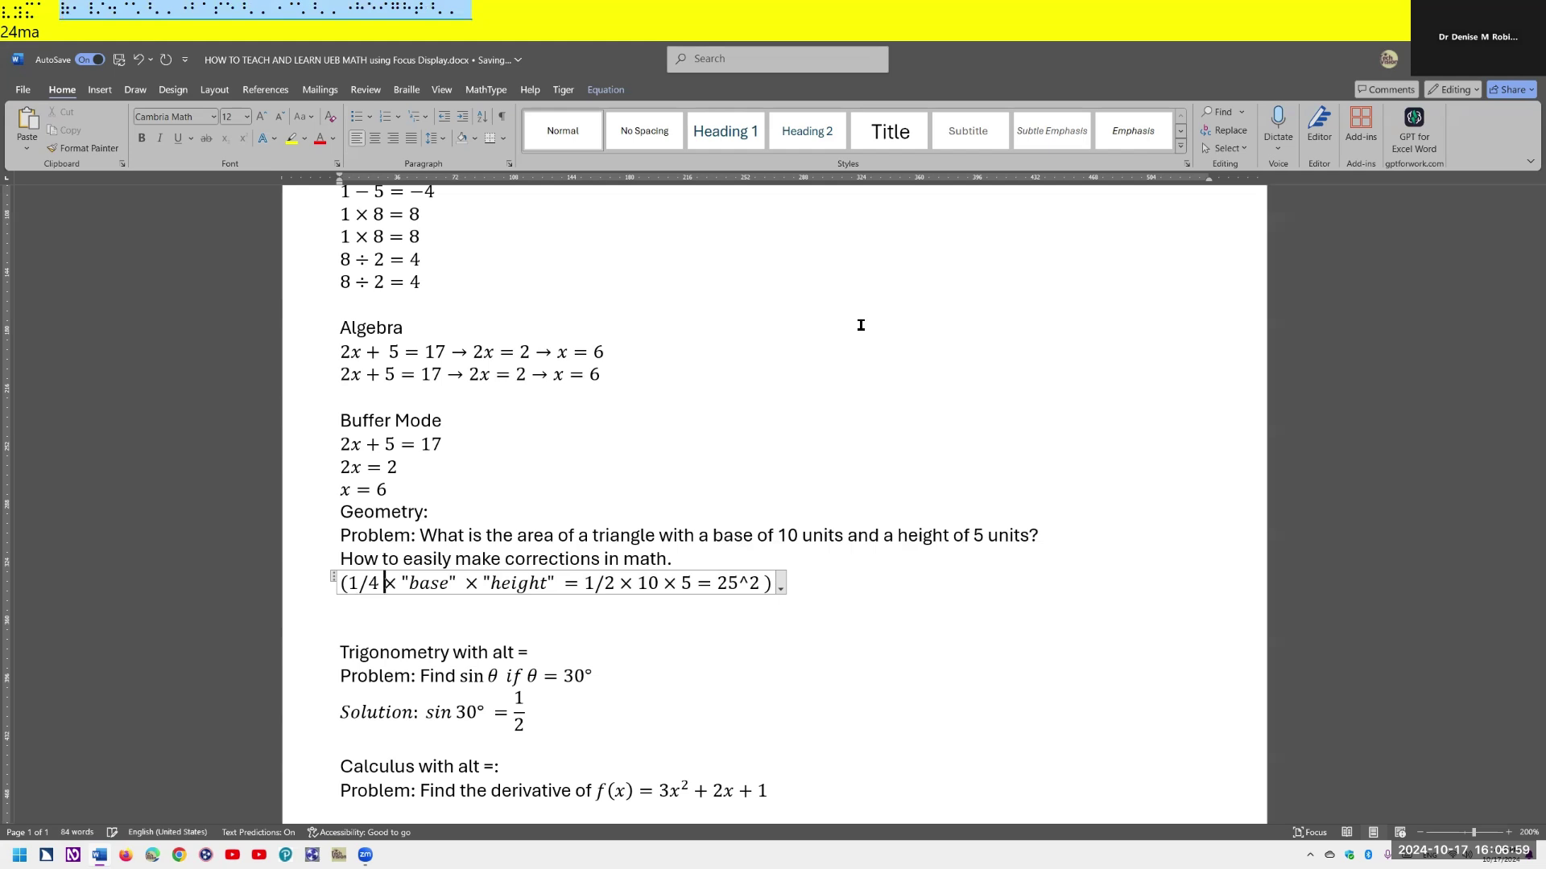
pyautogui.hotkey('ctrl', '=')
pyautogui.press('ctrl')
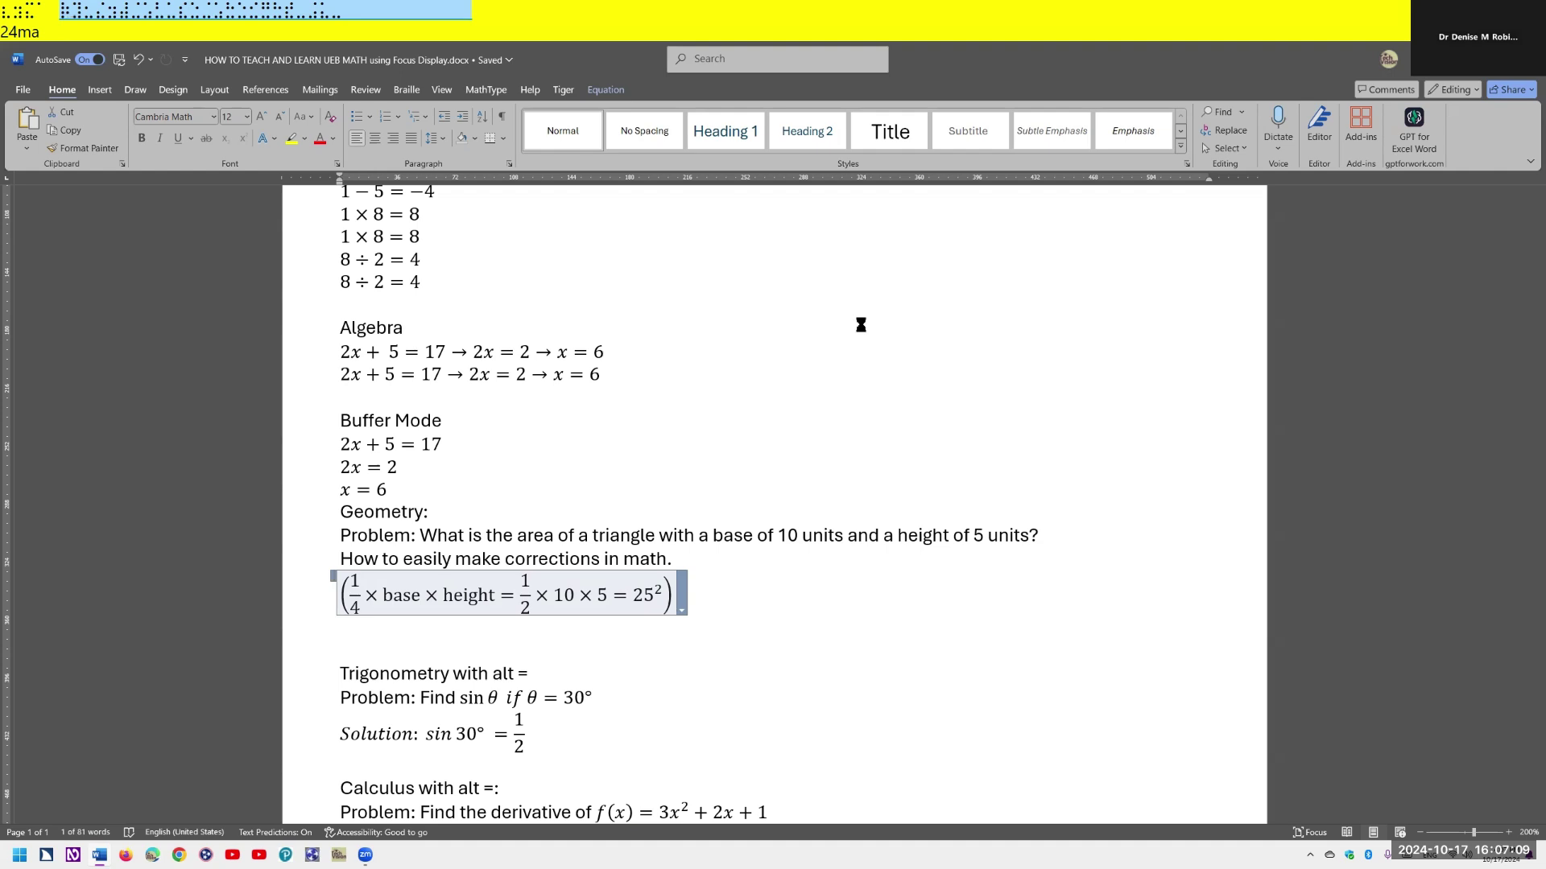
# - Restore the fraction to 1/2, render the equation professionally, and open a new line below
pyautogui.hotkey('ctrl', 'shift', '=')
pyautogui.press('Left')
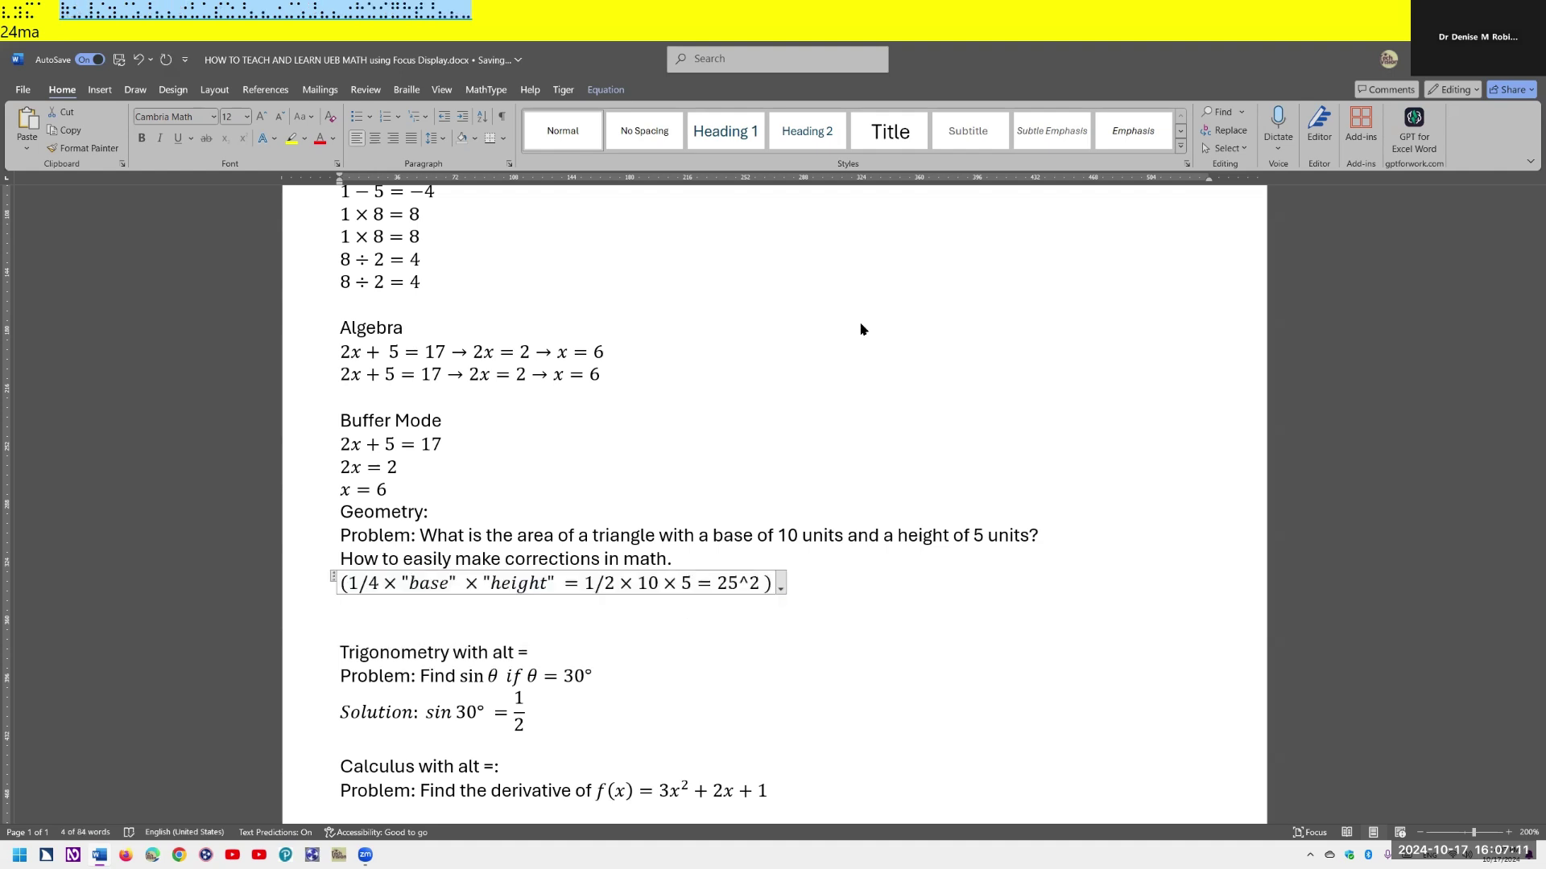
pyautogui.press('Right')
pyautogui.press('Right')
pyautogui.press('Right')
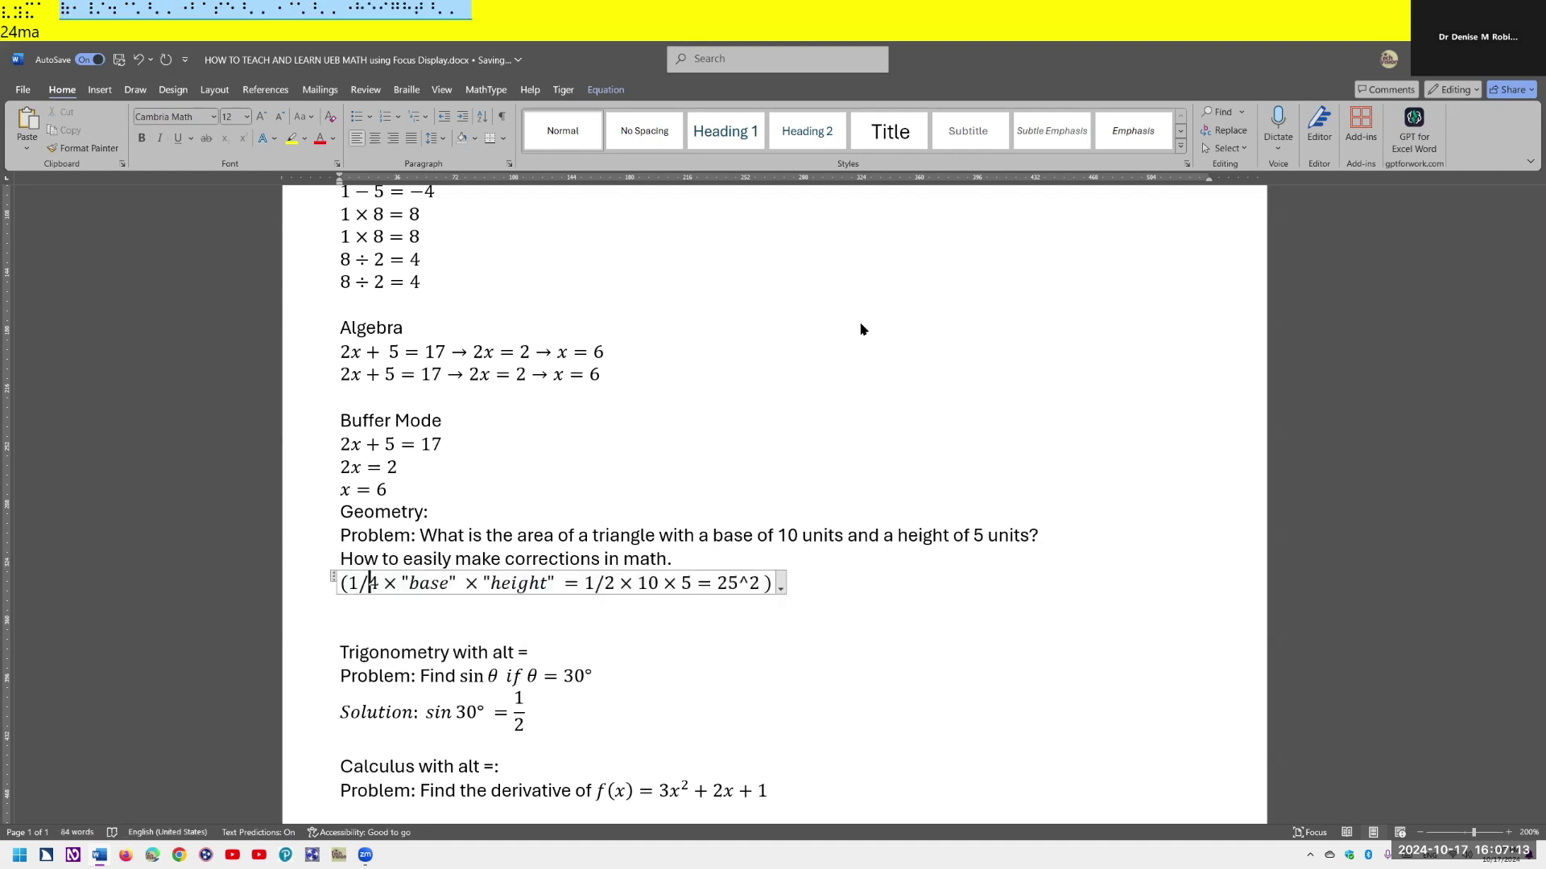
pyautogui.press('Delete')
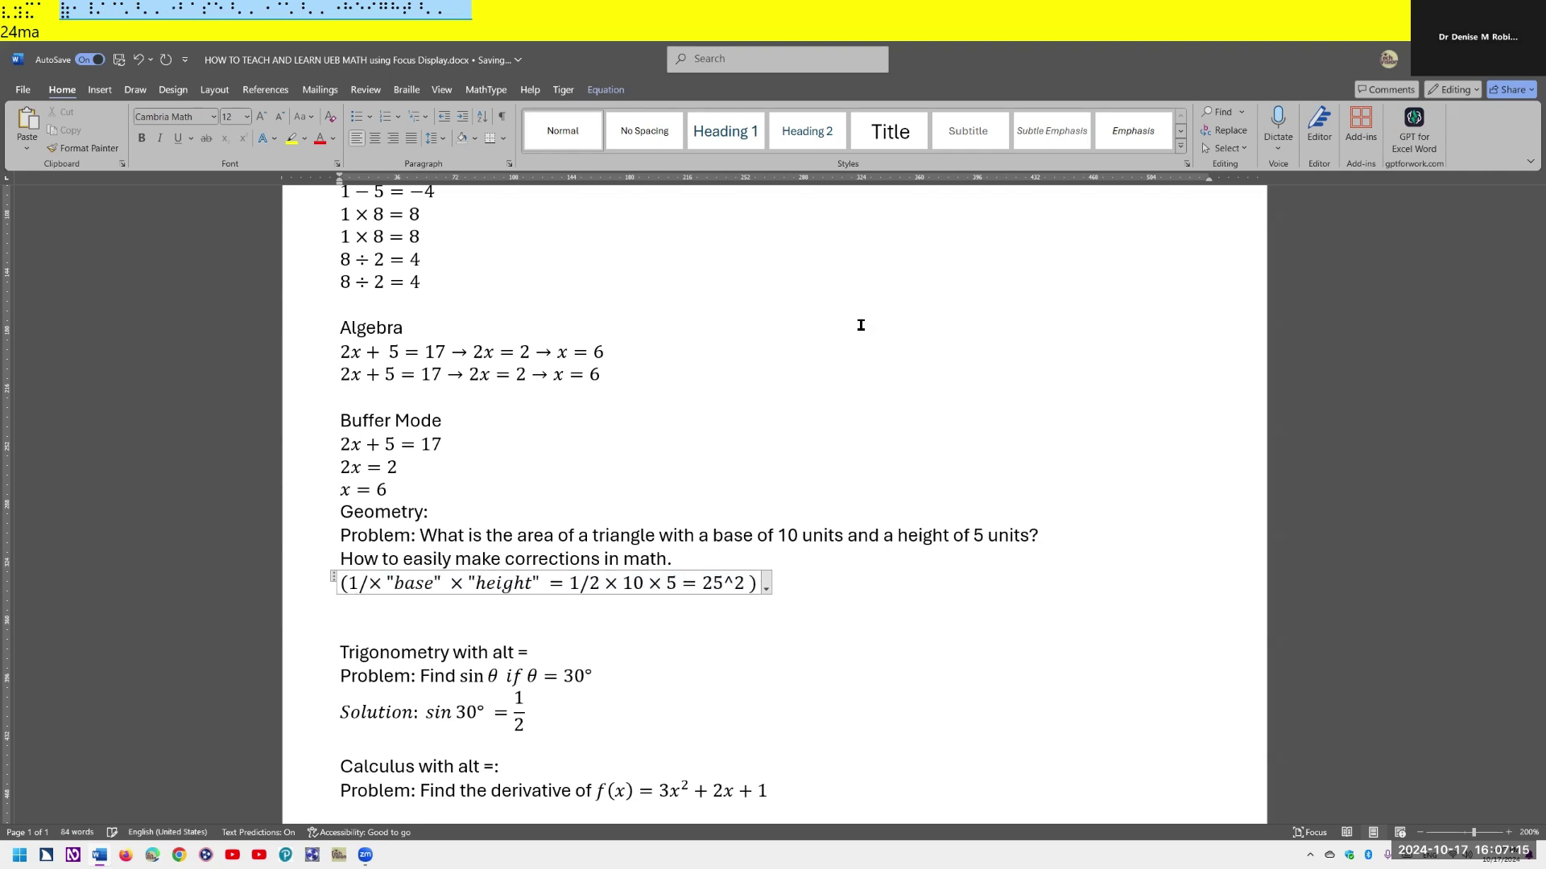
pyautogui.write('2')
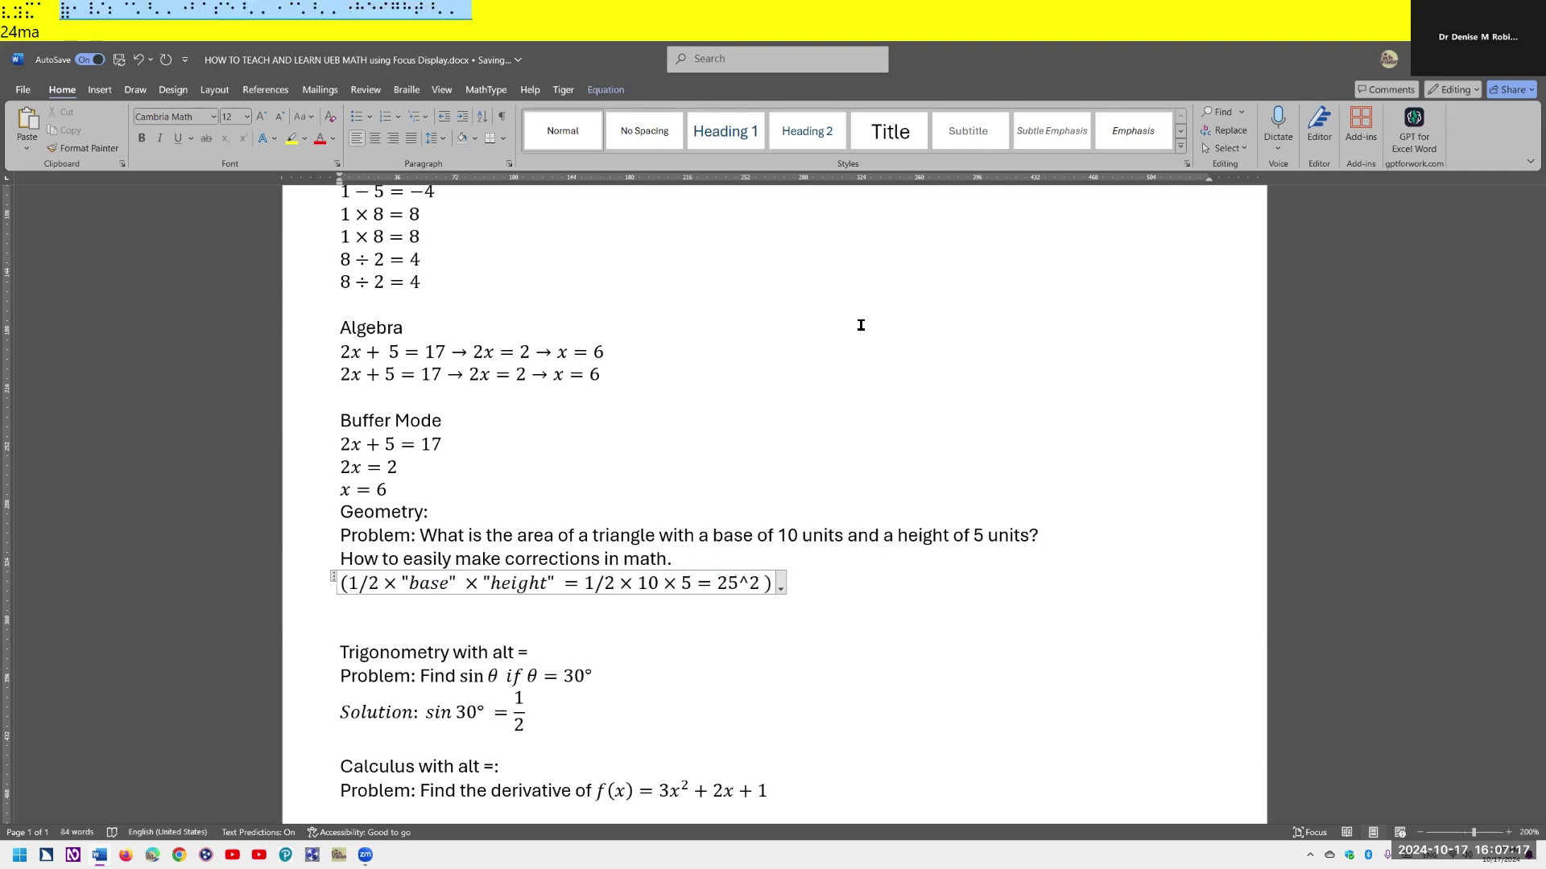
pyautogui.hotkey('ctrl', '=')
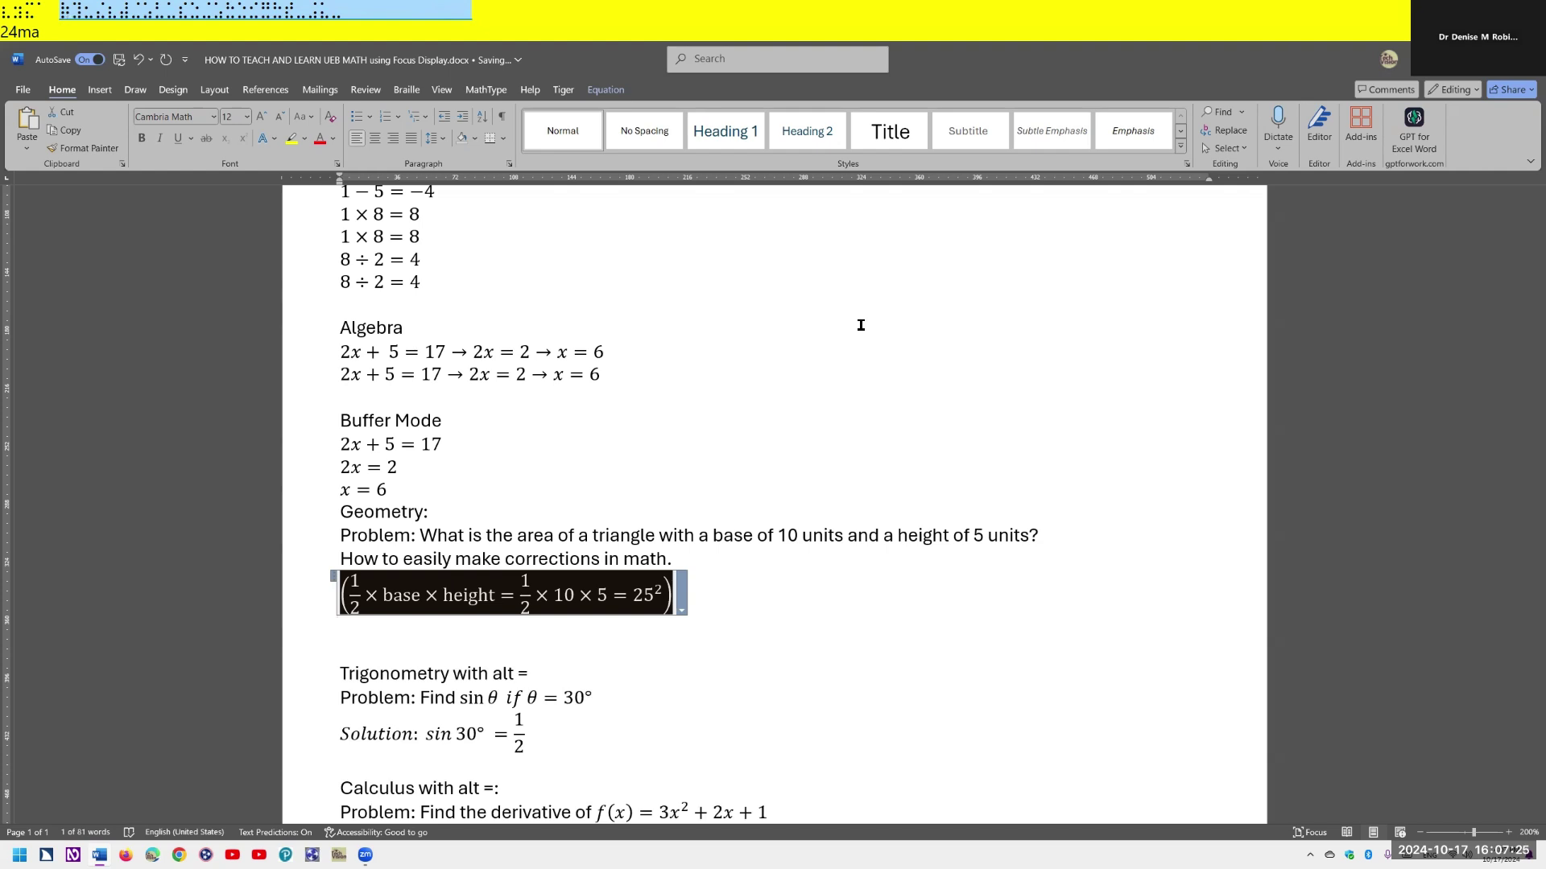
pyautogui.press('ctrl')
pyautogui.press('Right')
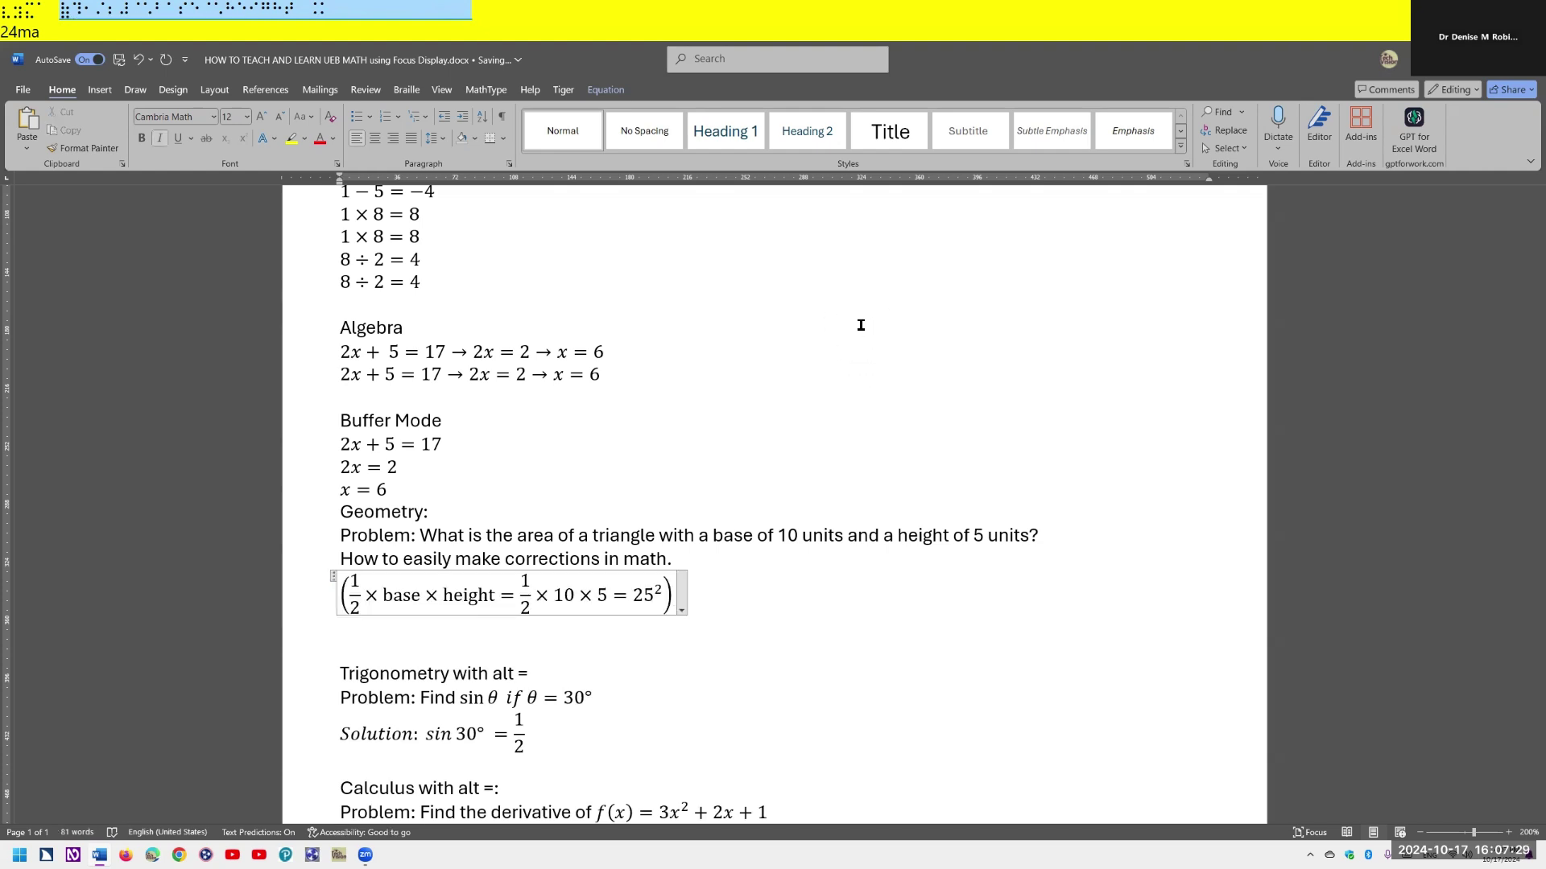
pyautogui.press('Return')
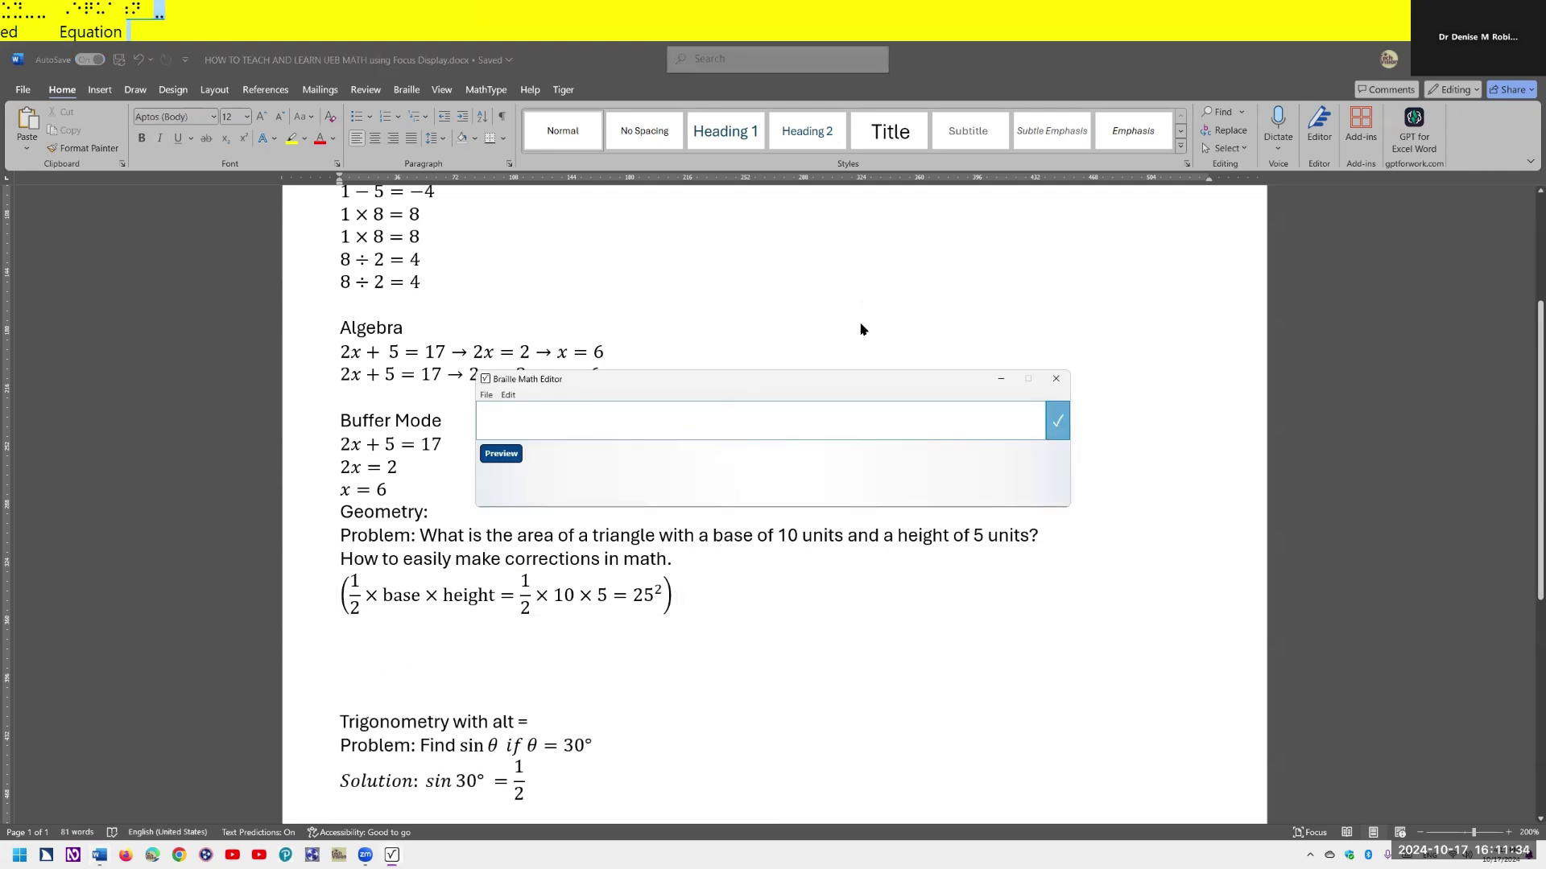
# - Braille ½ × base × height = ½ × 10 × 5 = 25², correcting one cell to 5, and insert it
pyautogui.write('⠹⠂')
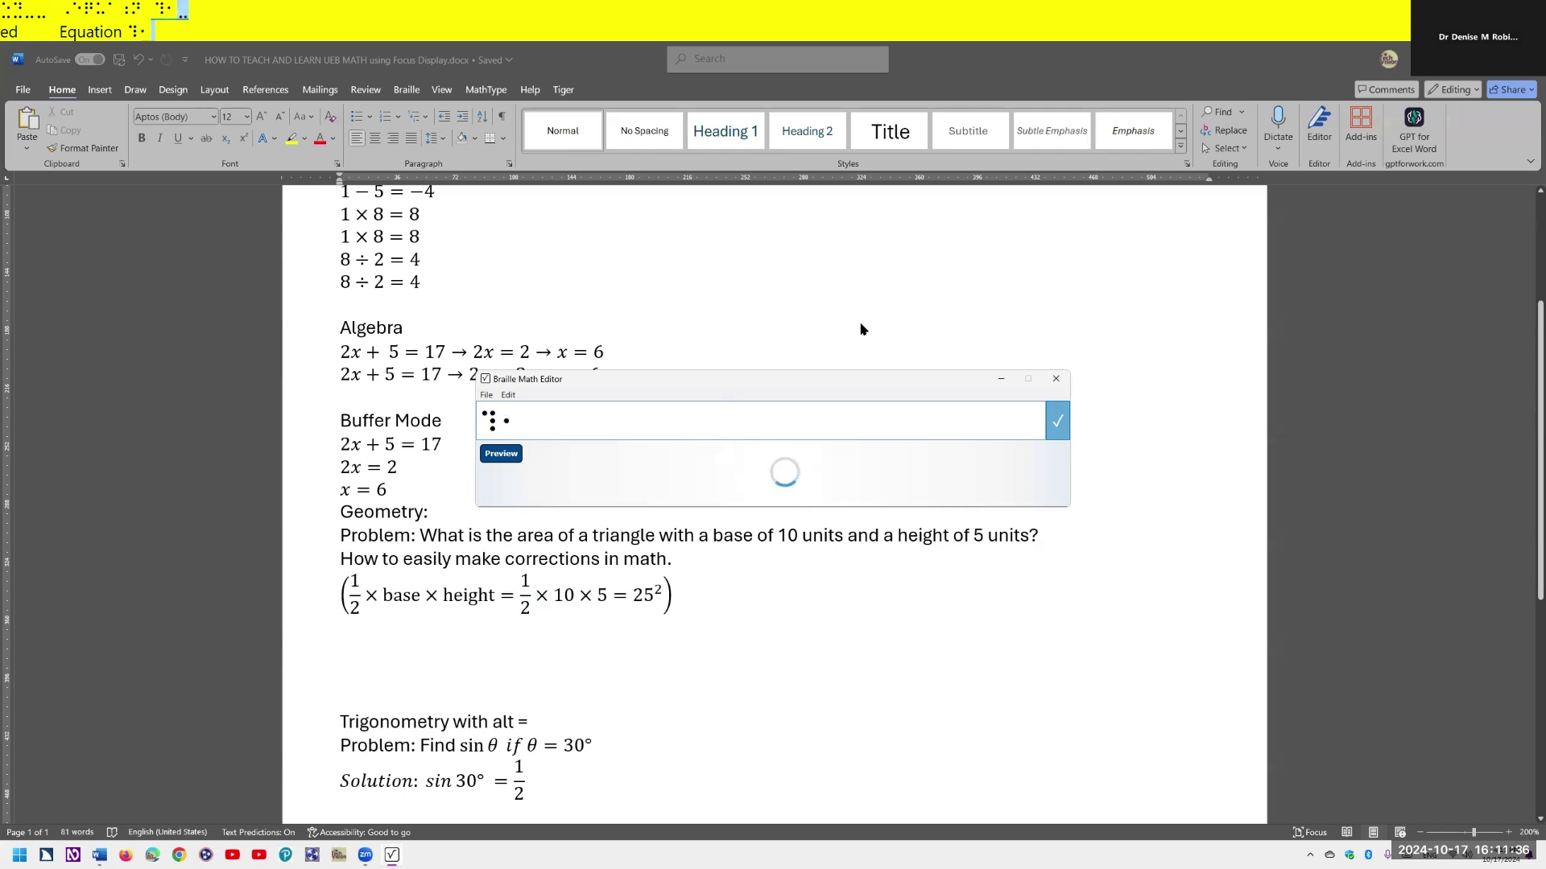
pyautogui.write(' ⠌⠆⠼ ⠈⠡')
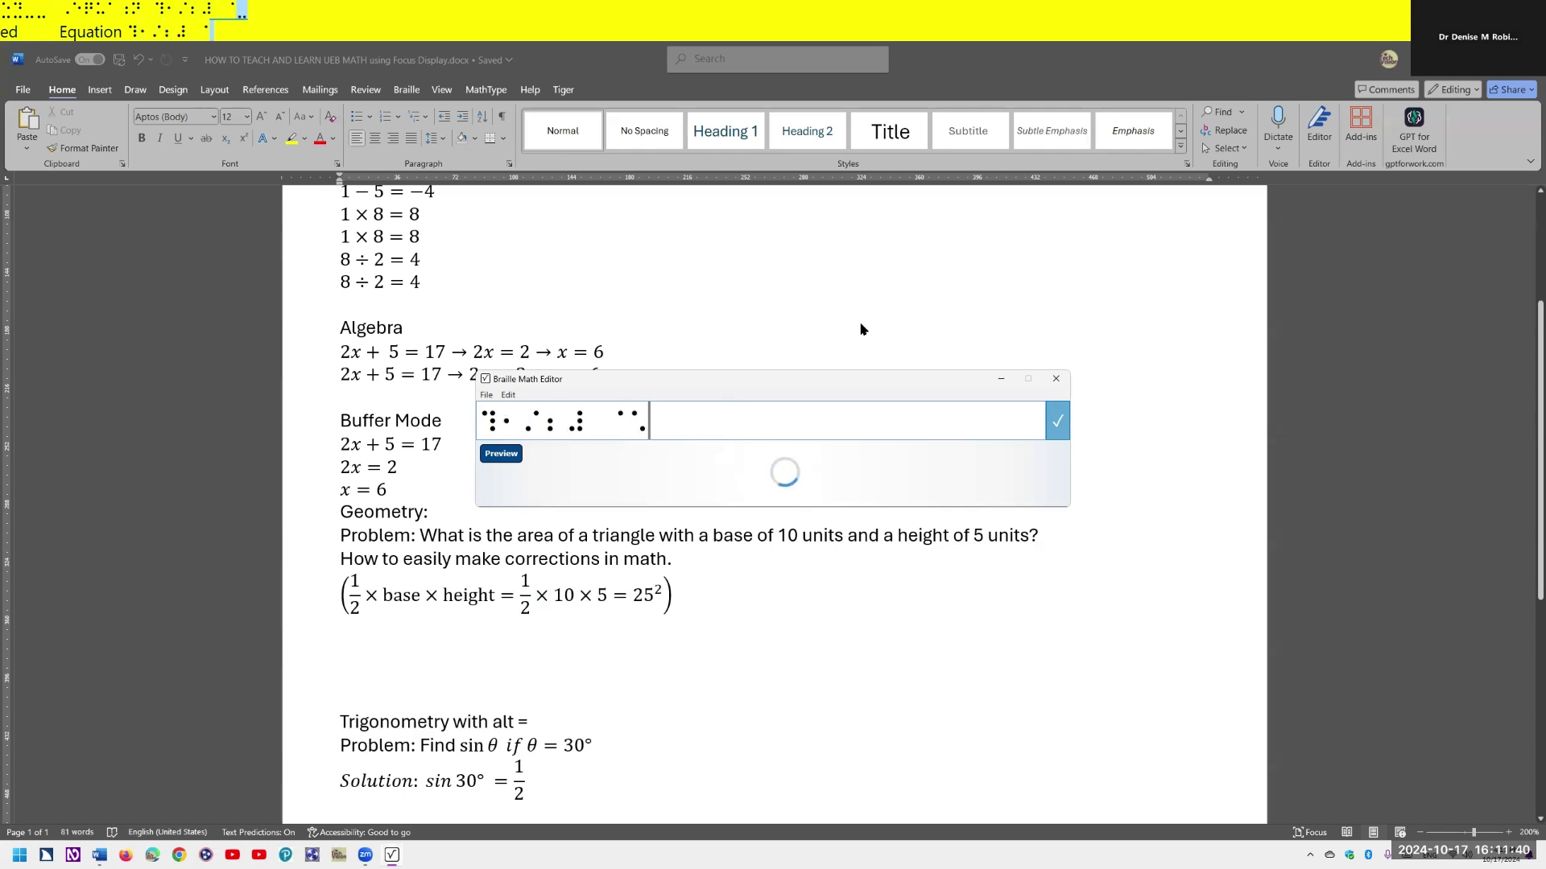
pyautogui.write(' ⠃⠁⠌⠒ ⠈⠡ ⠓⠑⠊⠛')
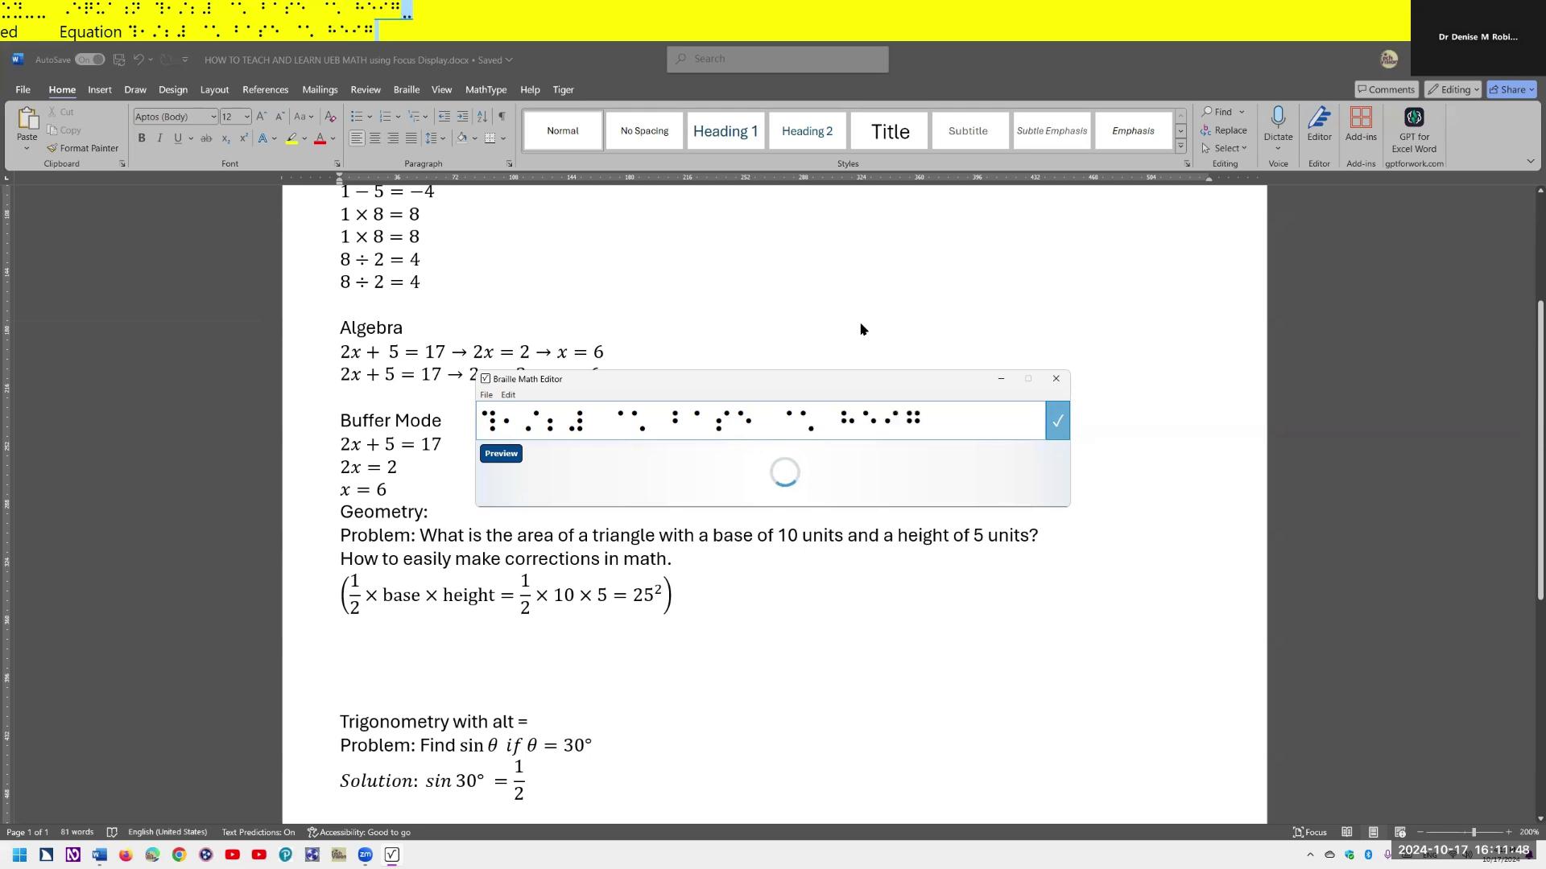
pyautogui.write('⠑⠊ ⠒ ⠼⠁')
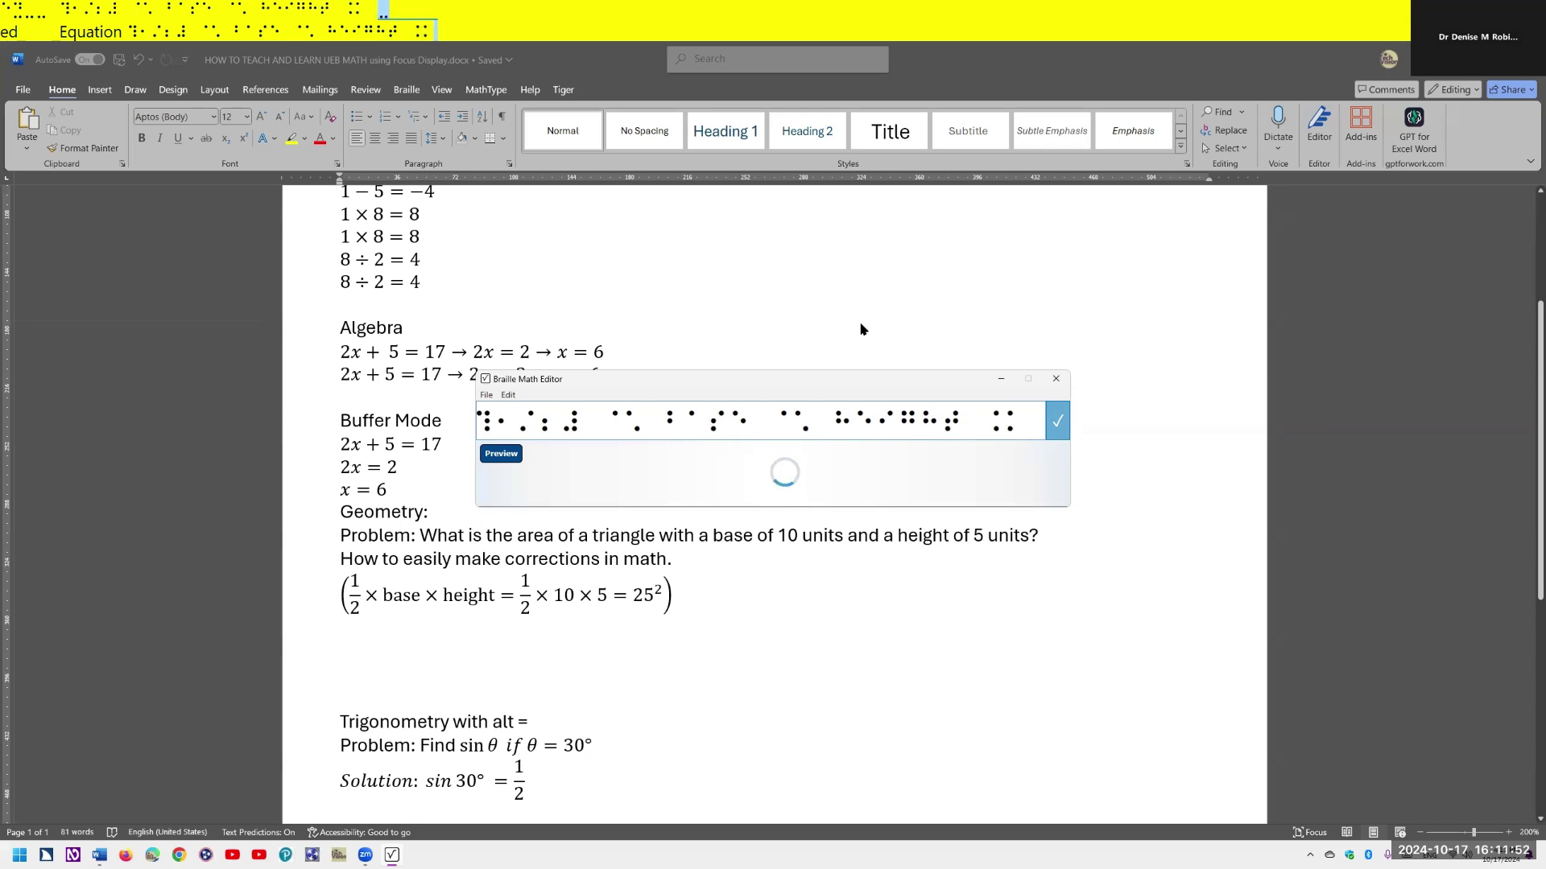
pyautogui.write('⠌⠃⠐')
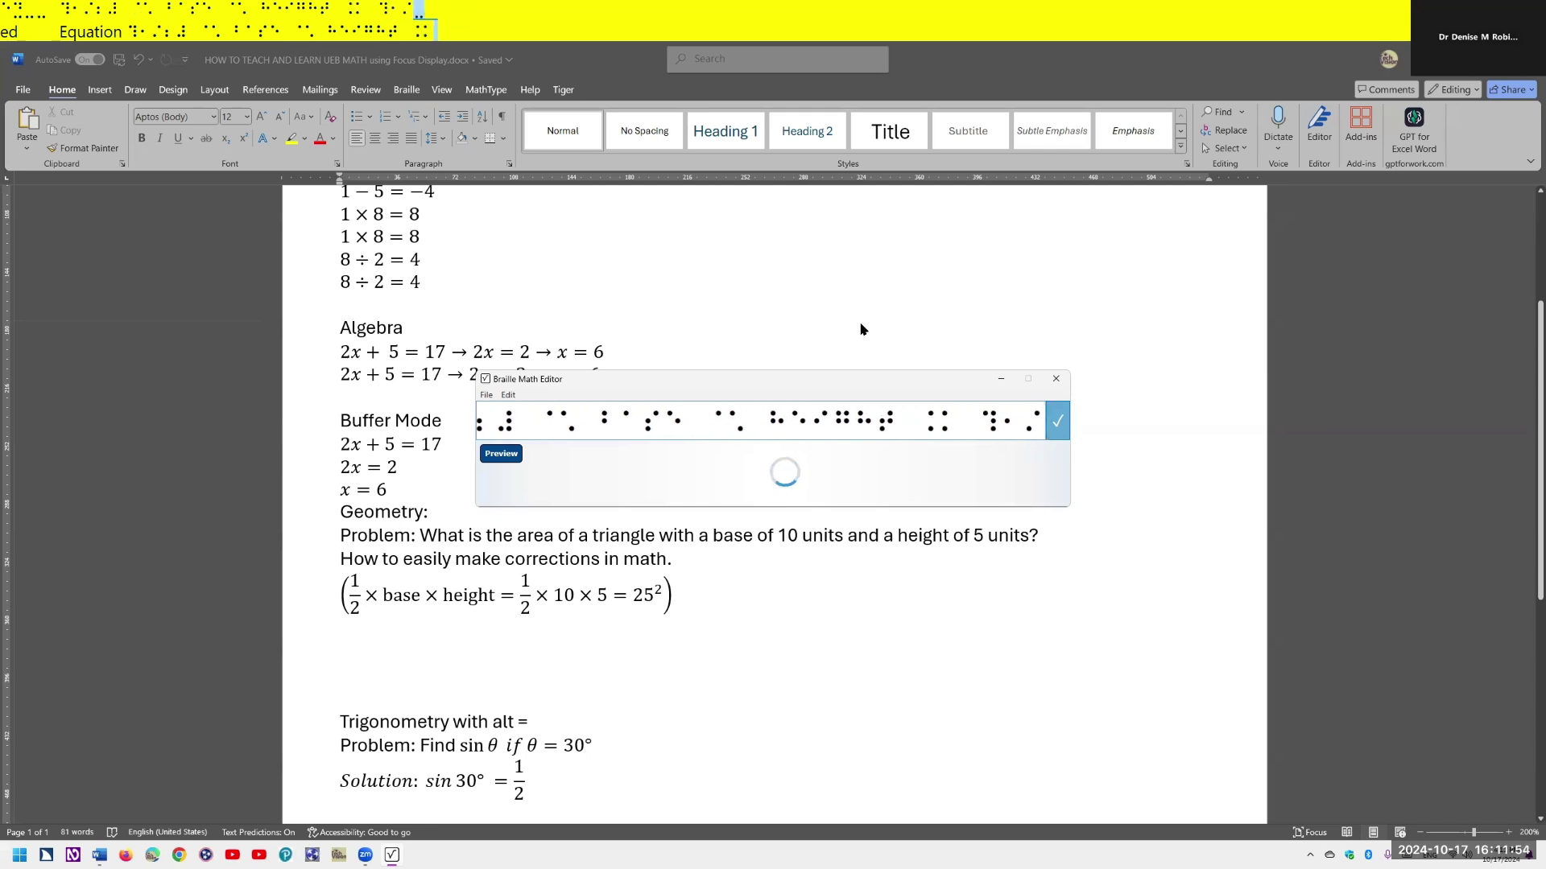
pyautogui.write(' ⠁⠡')
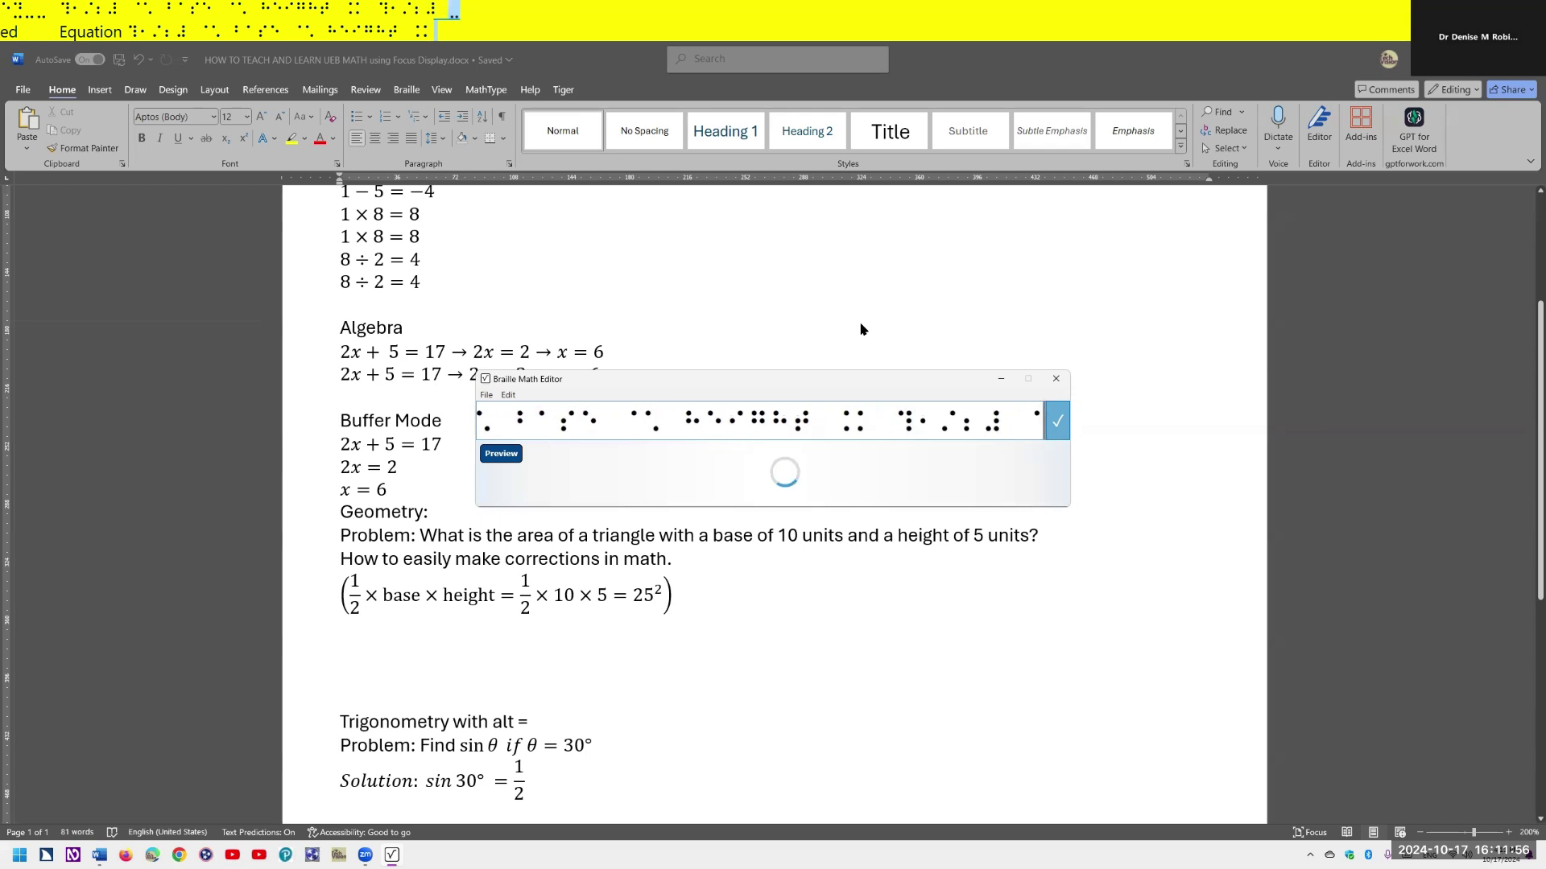
pyautogui.write(' ⠂')
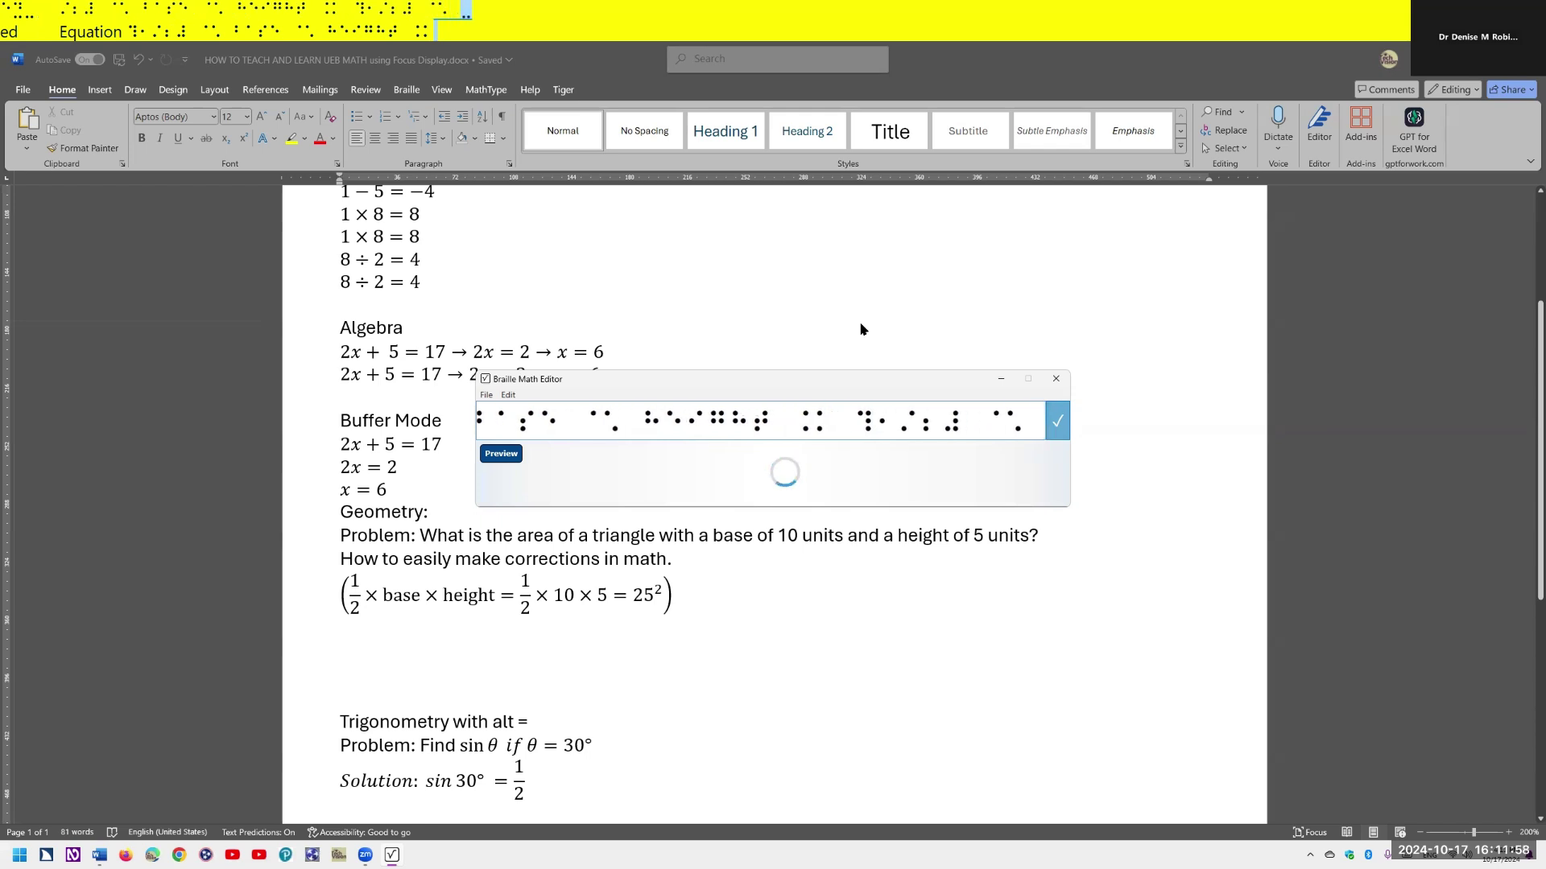
pyautogui.write('⠴ ⠉⠠')
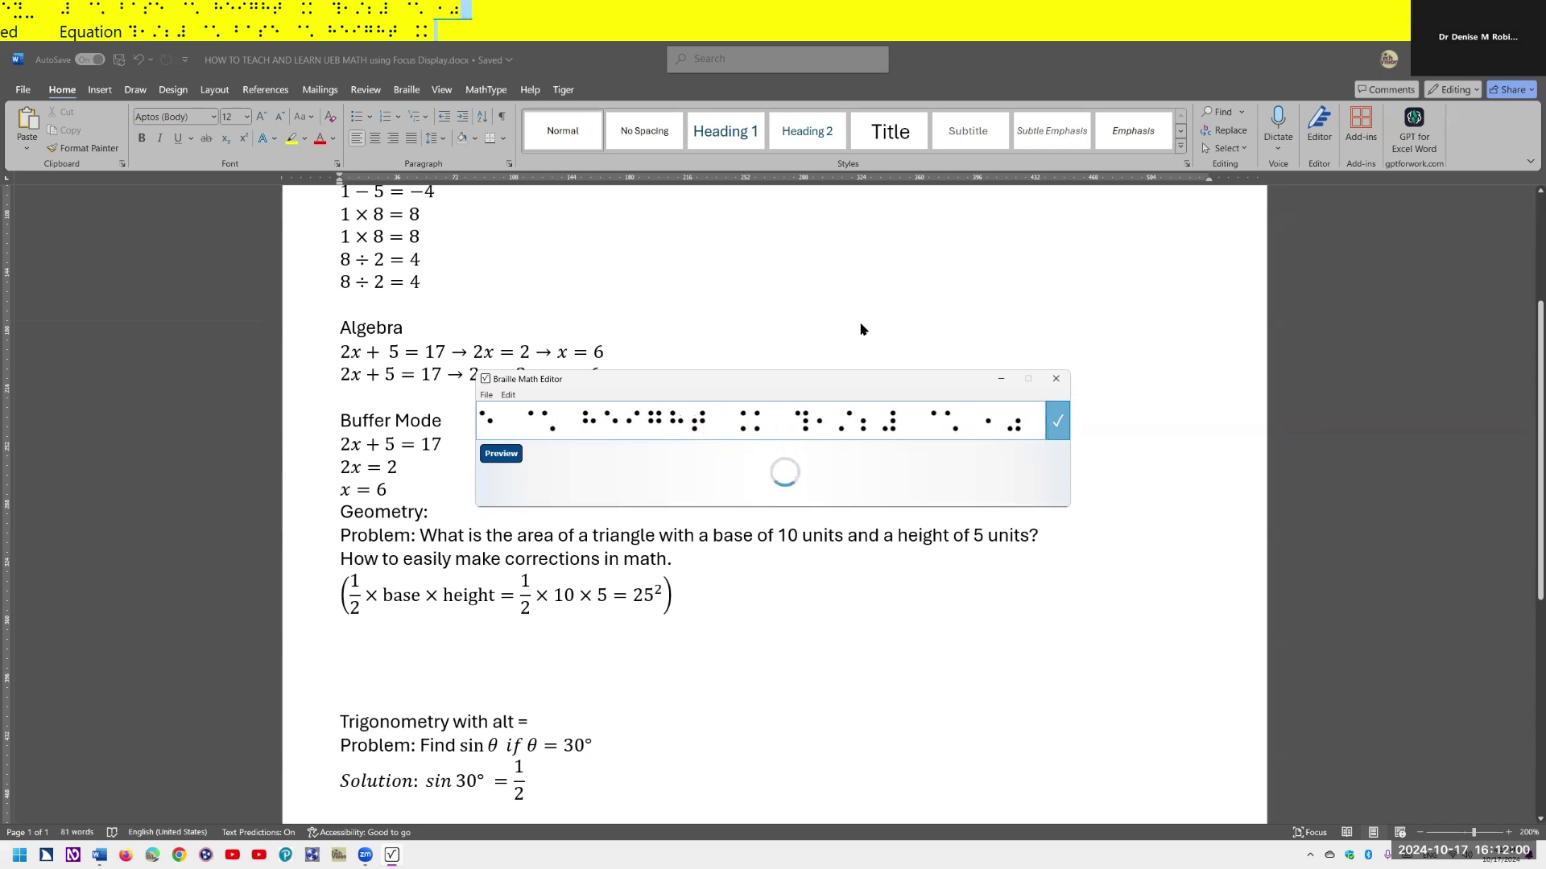
pyautogui.write(' ⠢')
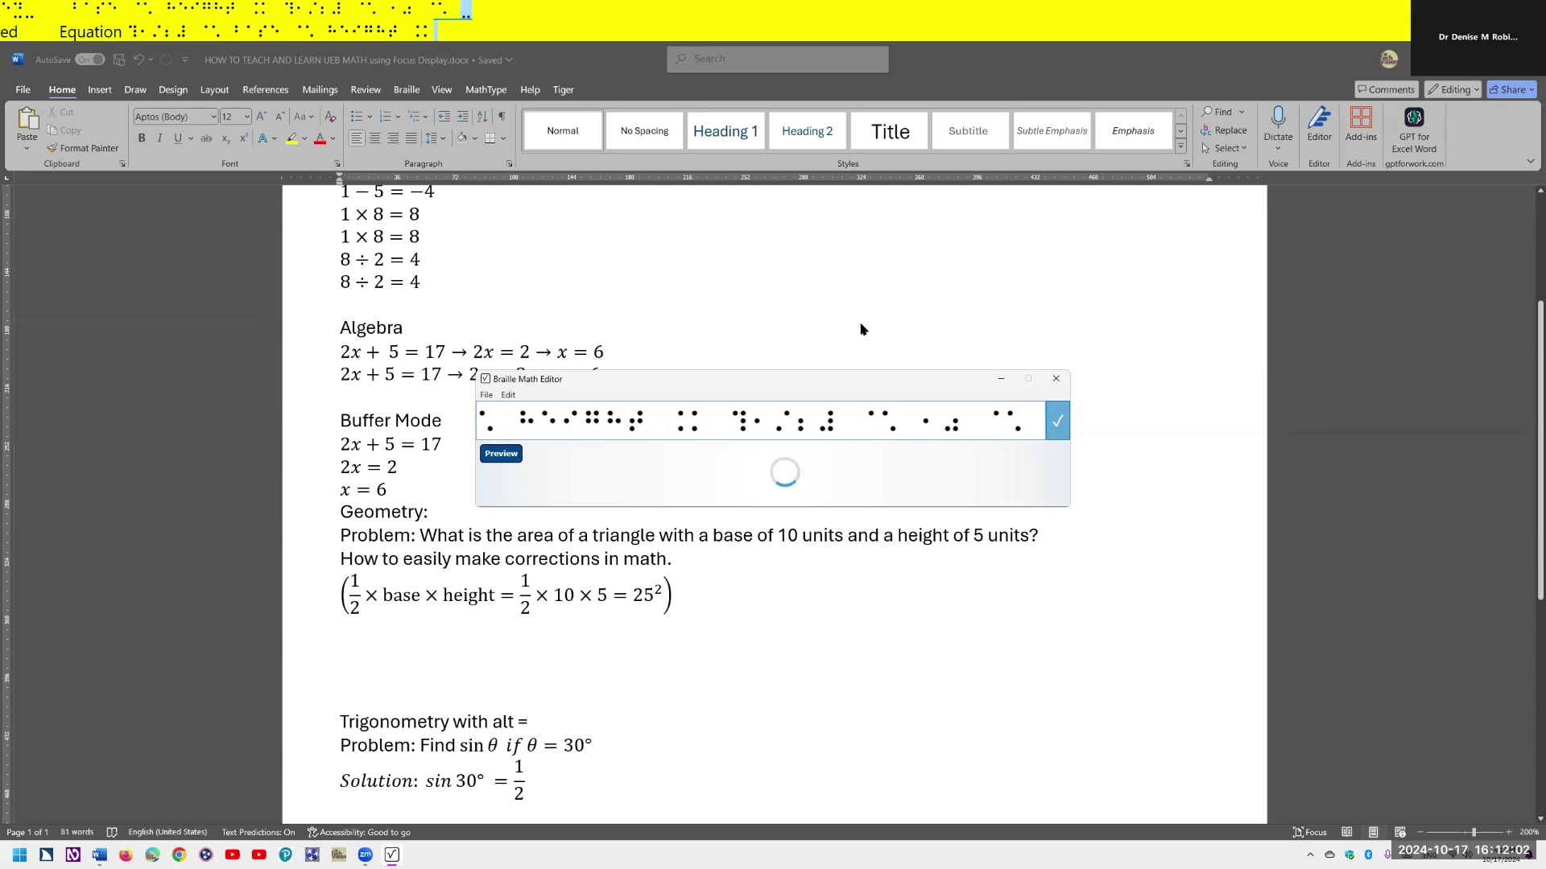
pyautogui.write(' ⠨⠅ ⠆')
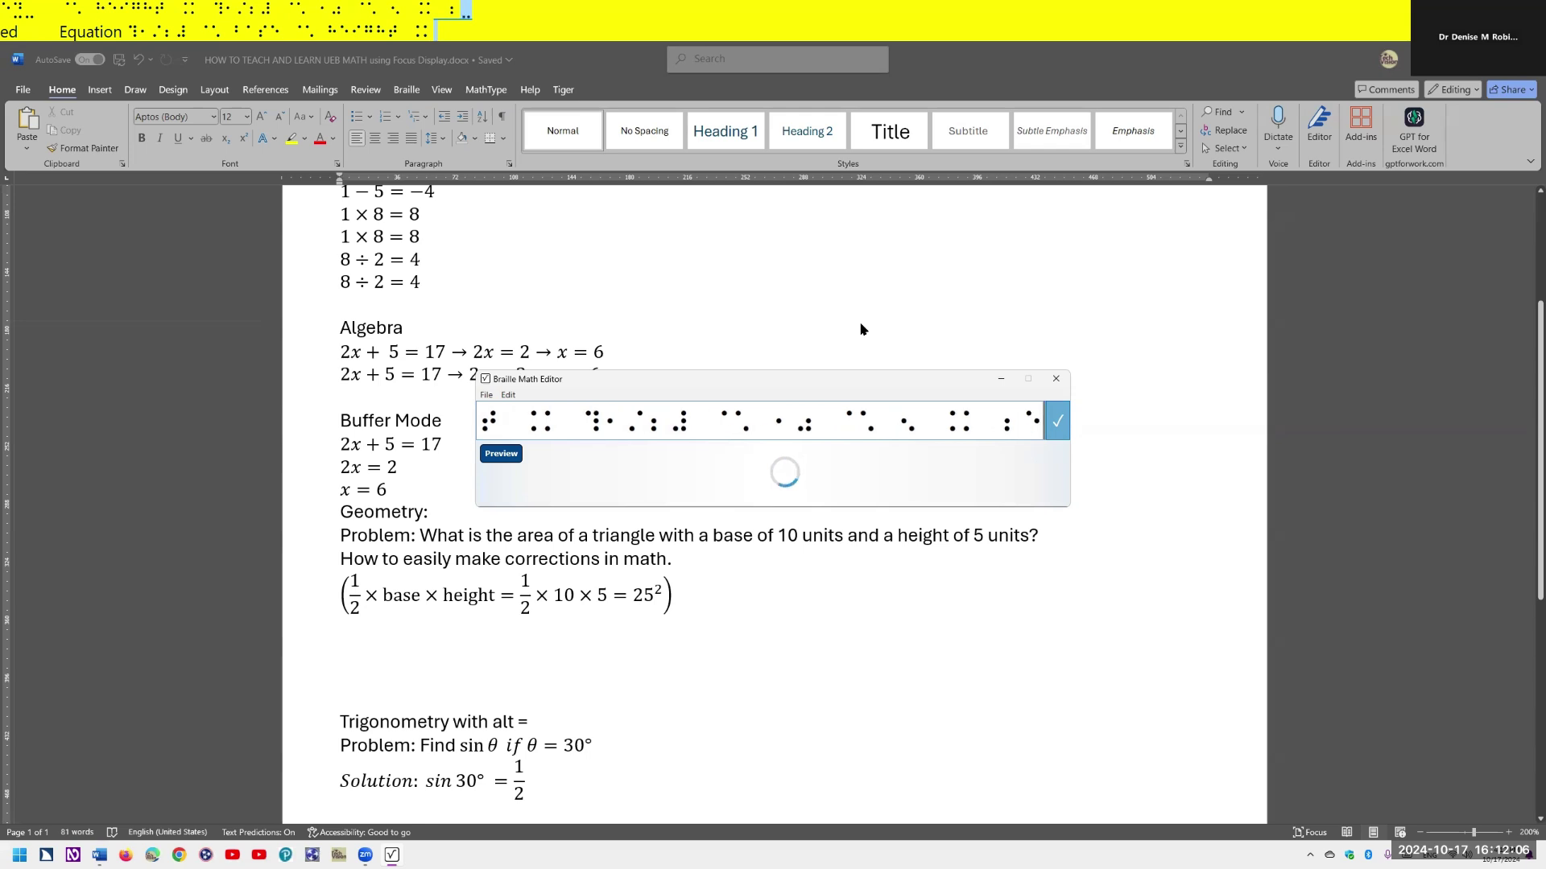
pyautogui.write('⠑⠘⠆')
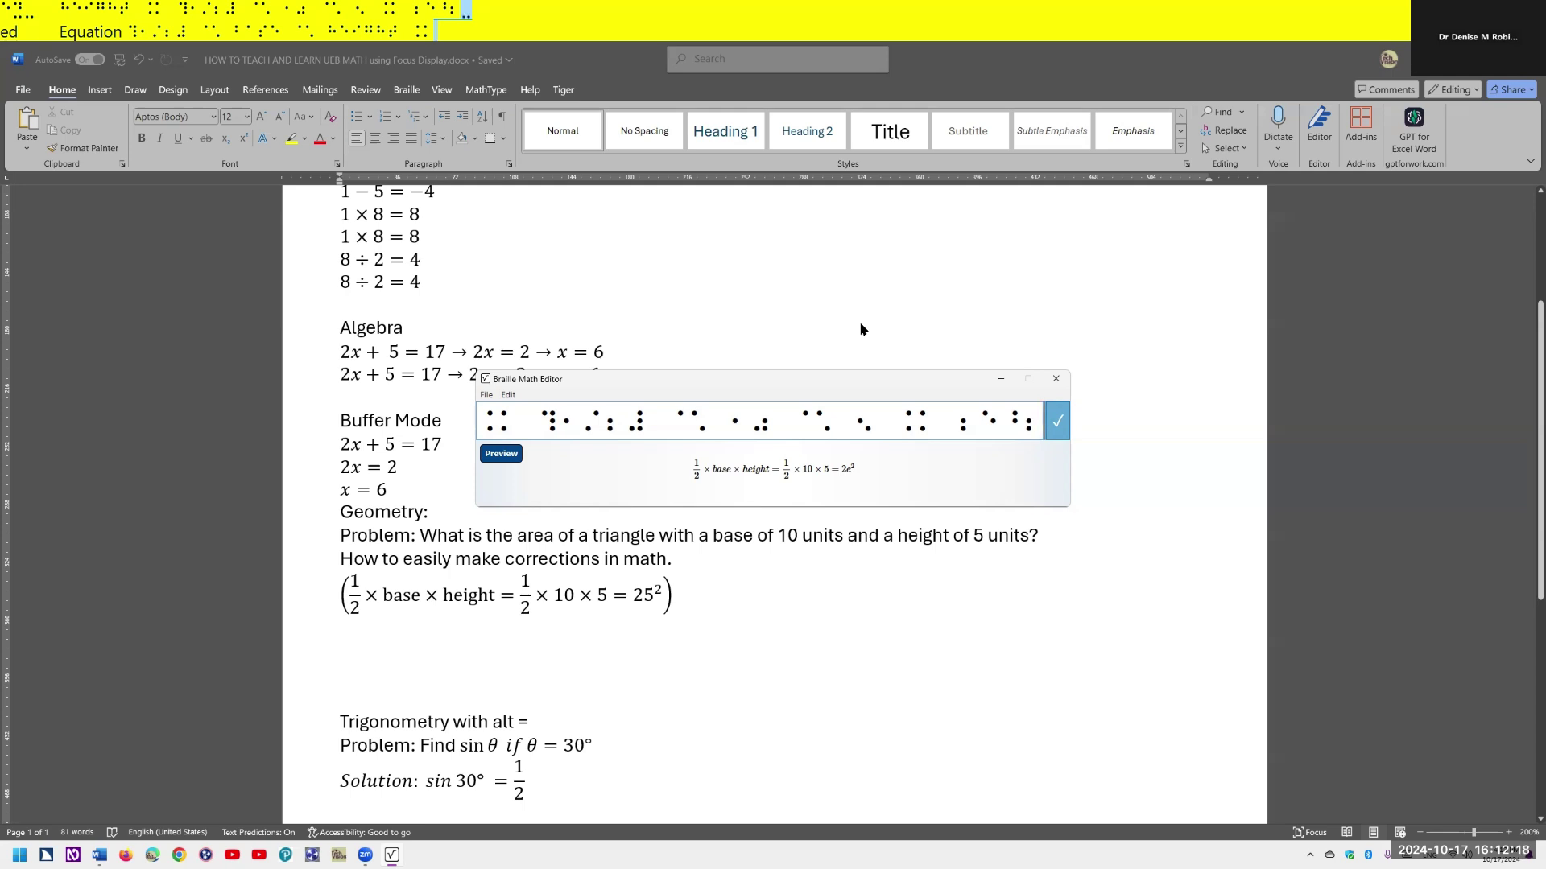
pyautogui.press('Left')
pyautogui.press('BackSpace')
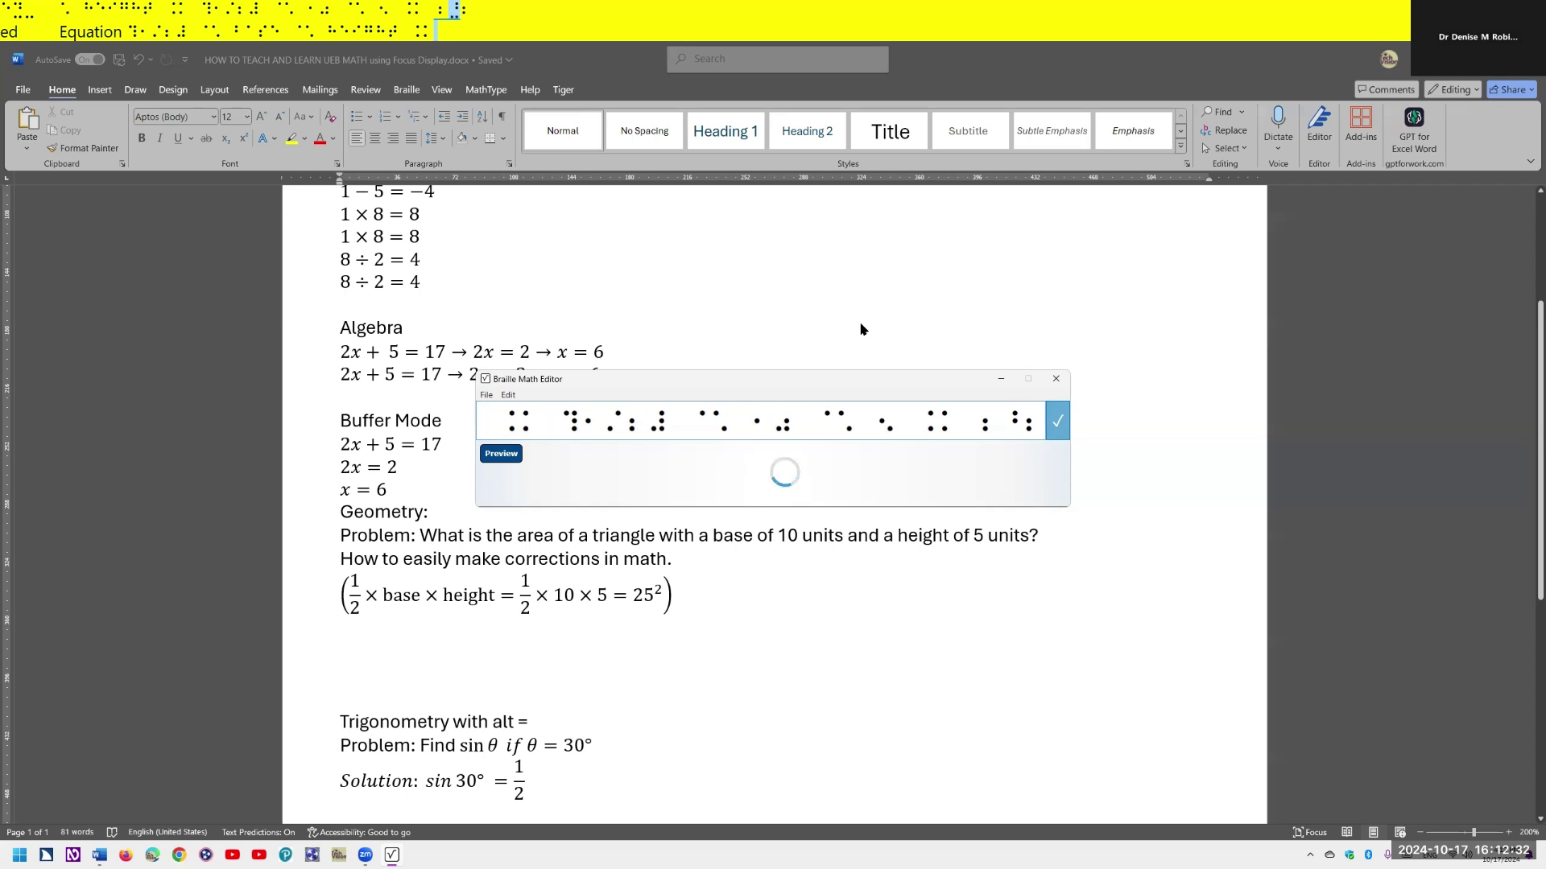
pyautogui.write('5')
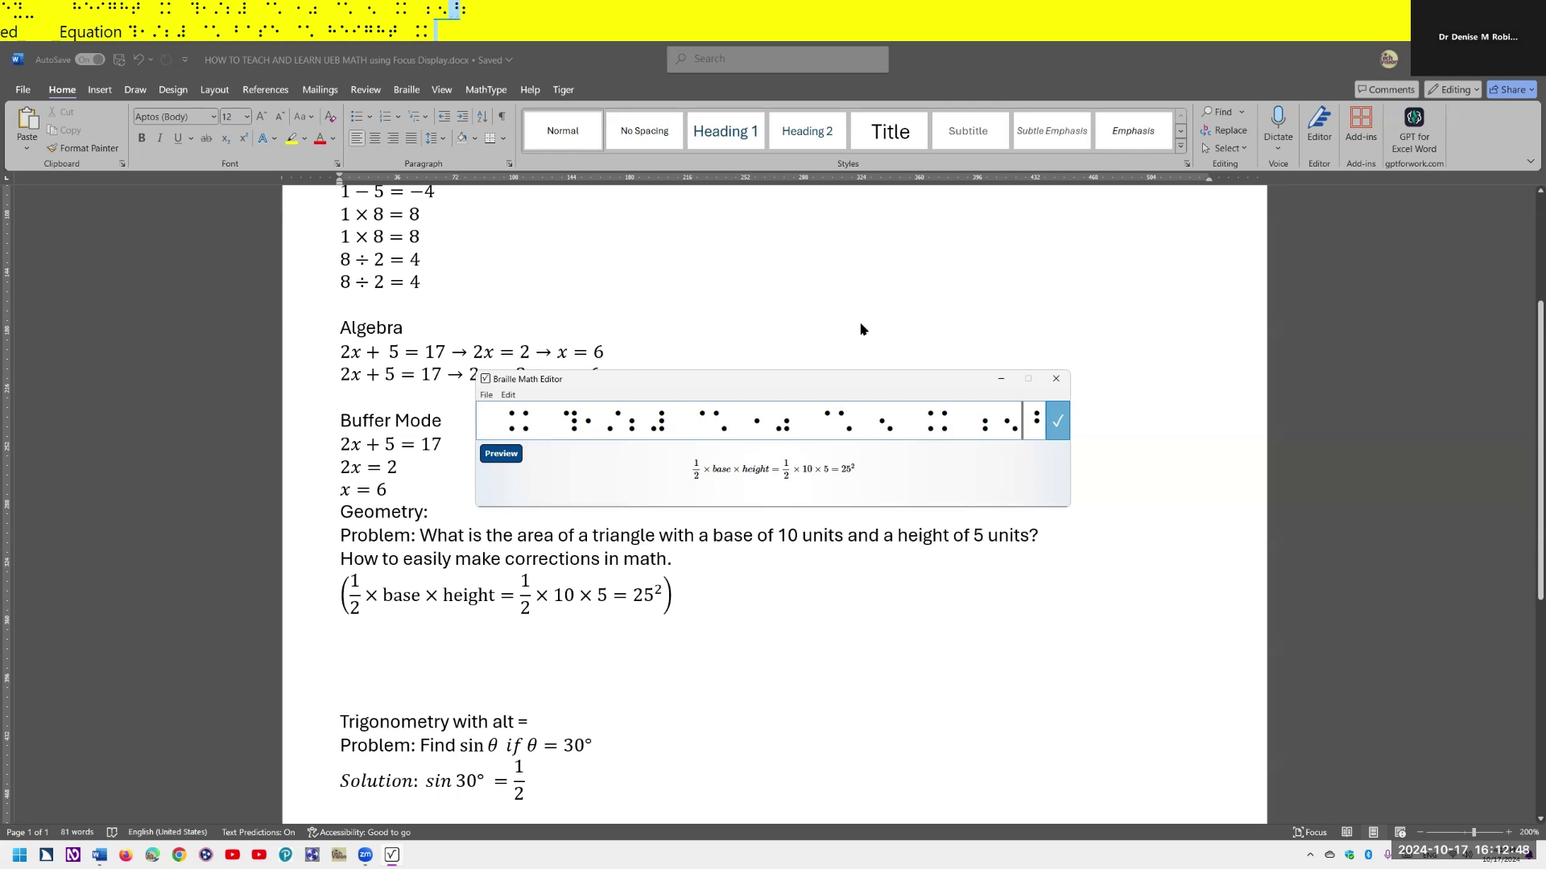
pyautogui.press('Return')
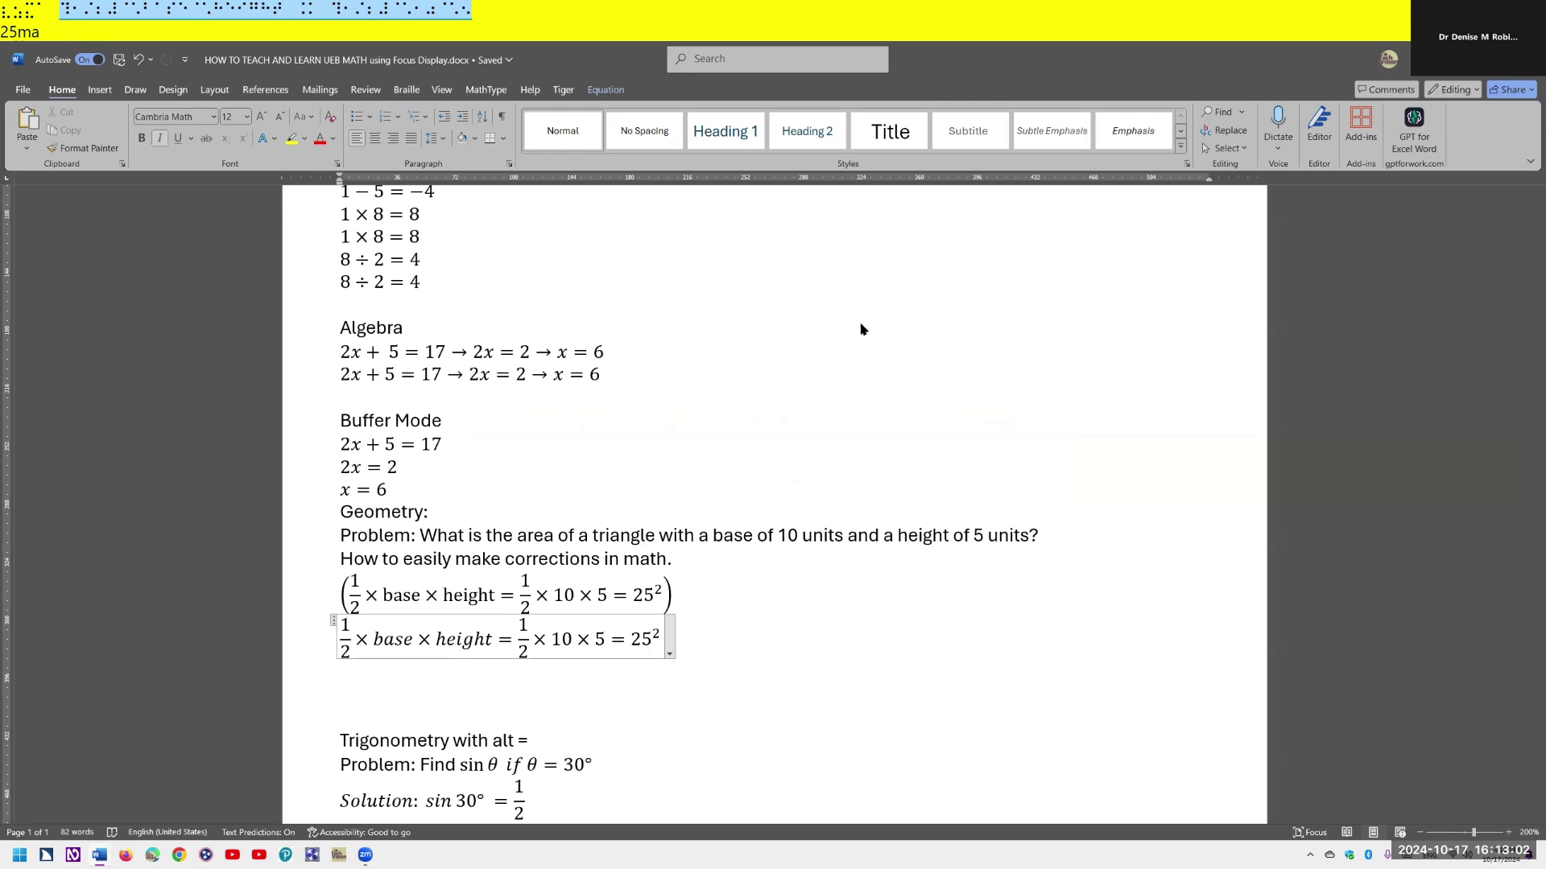
# - Retype the ^ before the final 2 in linear form so the copy shows 25² professionally
pyautogui.hotkey('ctrl', 'shift', '=')
pyautogui.press('Right')
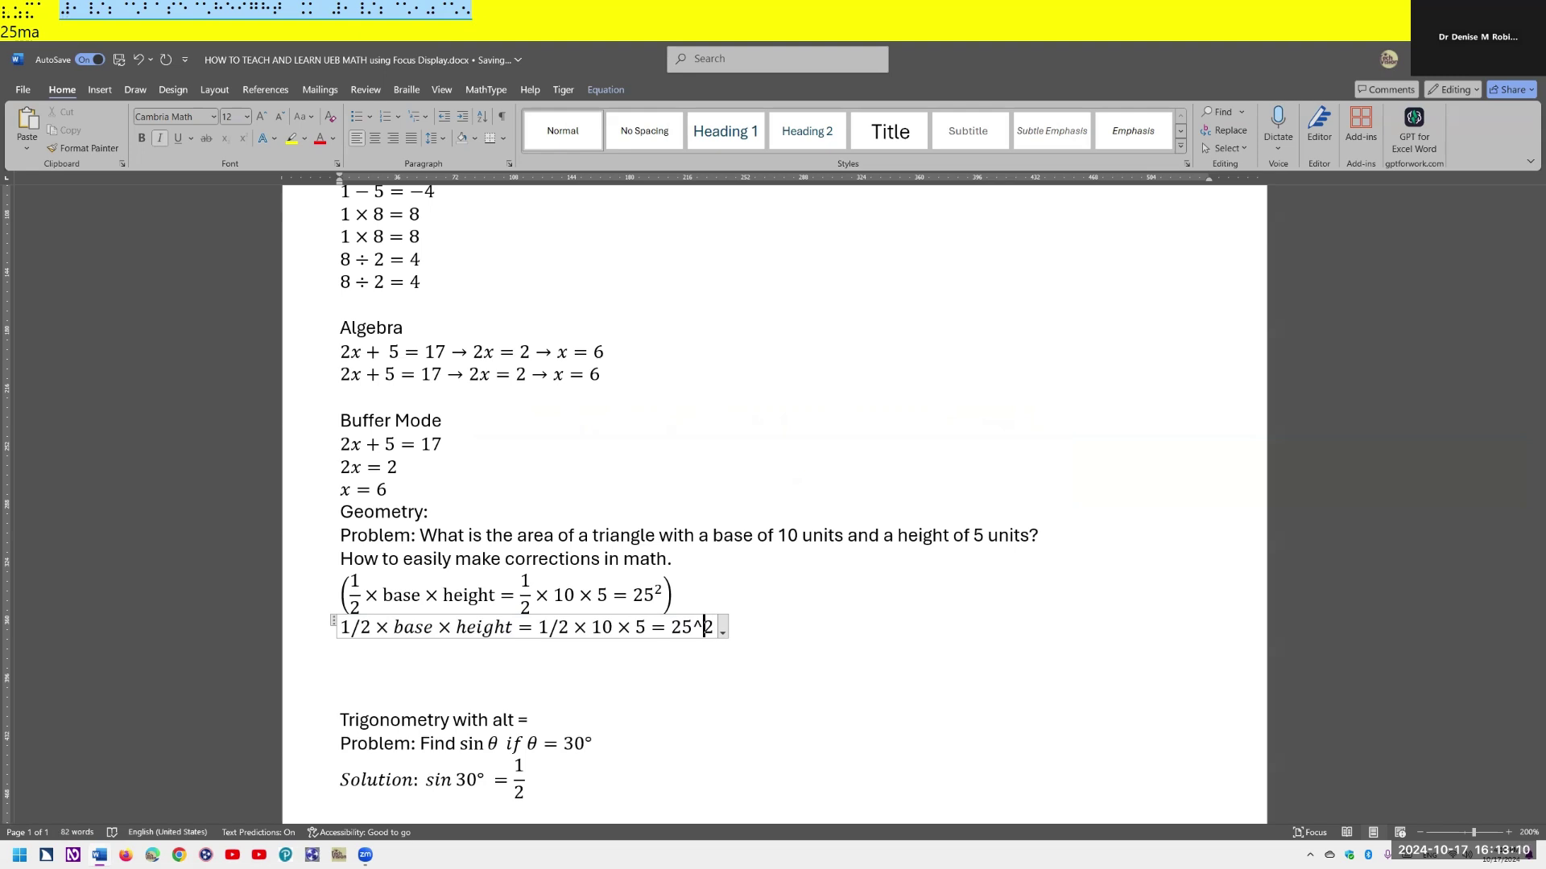
pyautogui.press('BackSpace')
pyautogui.write('^')
pyautogui.press('Right')
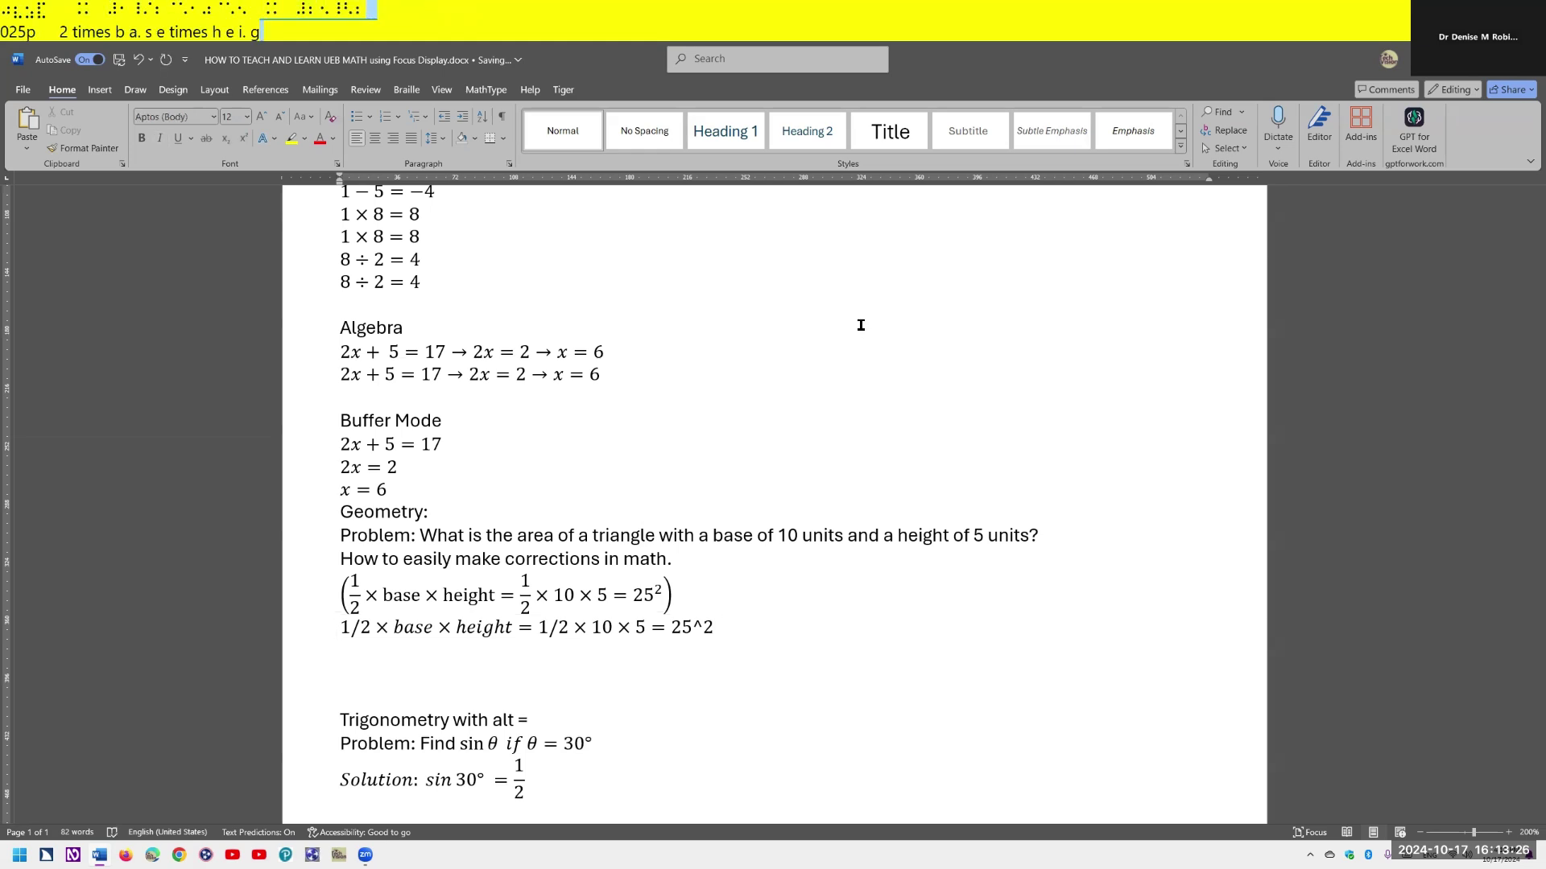
pyautogui.press('Left')
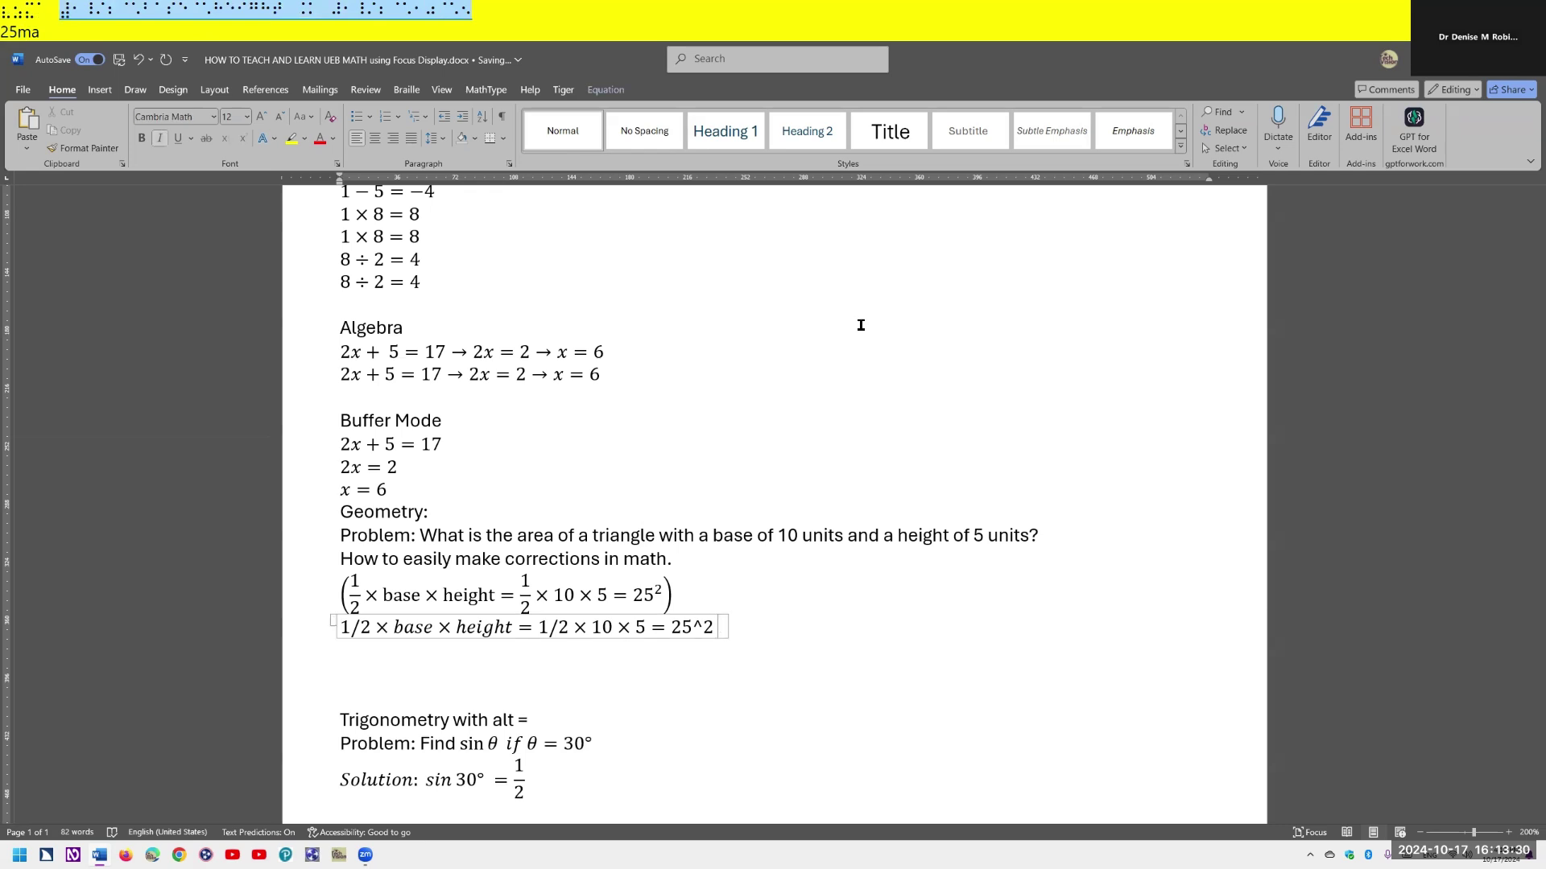
pyautogui.hotkey('ctrl', '=')
pyautogui.press('ctrl')
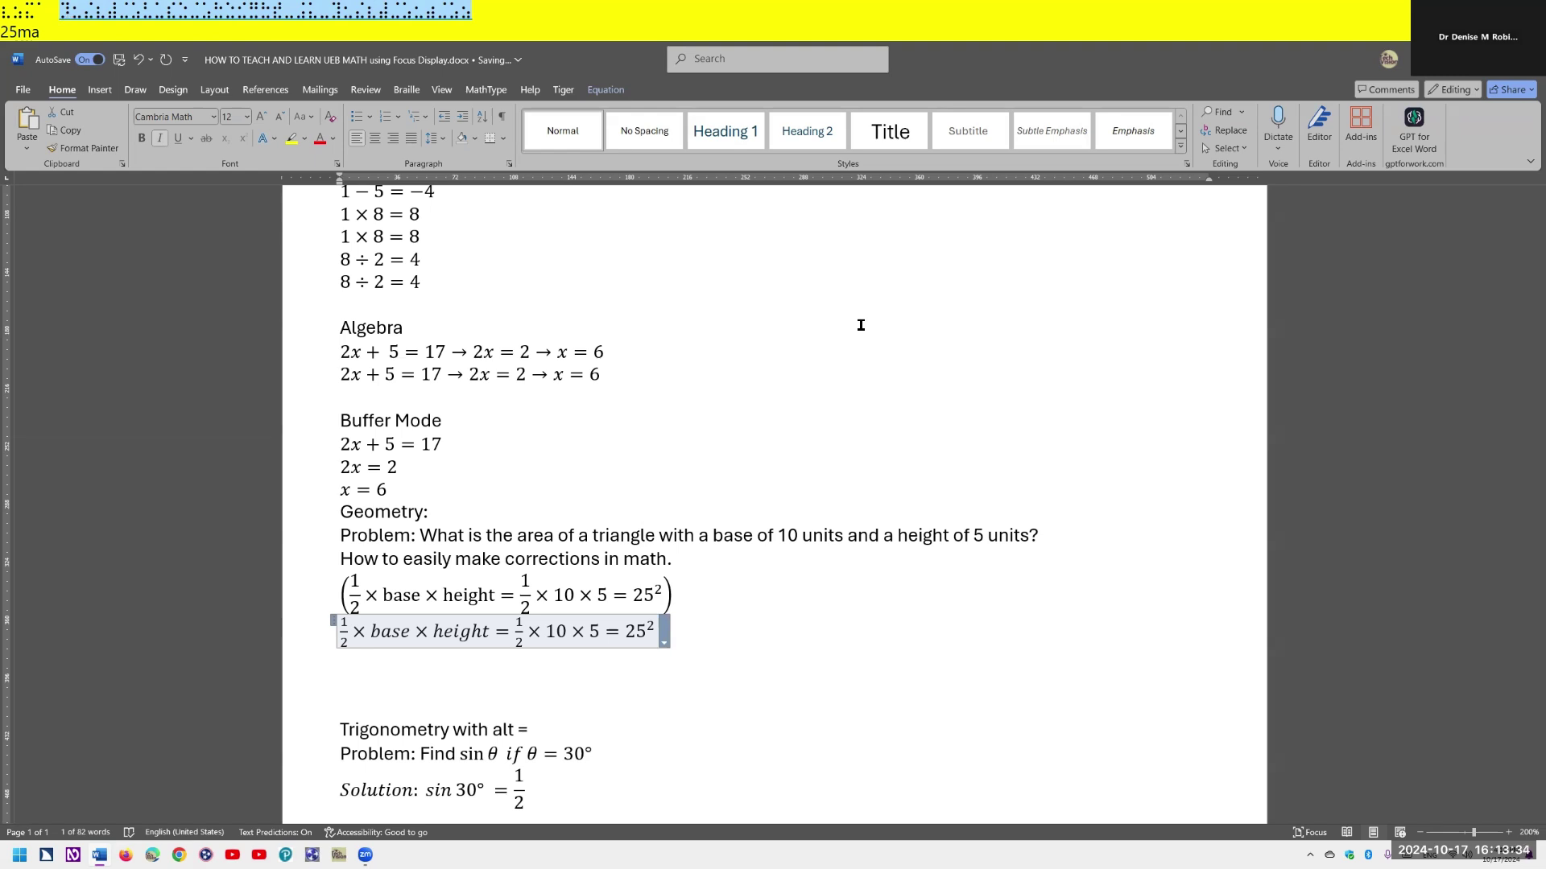
pyautogui.press('Left')
pyautogui.press('Right')
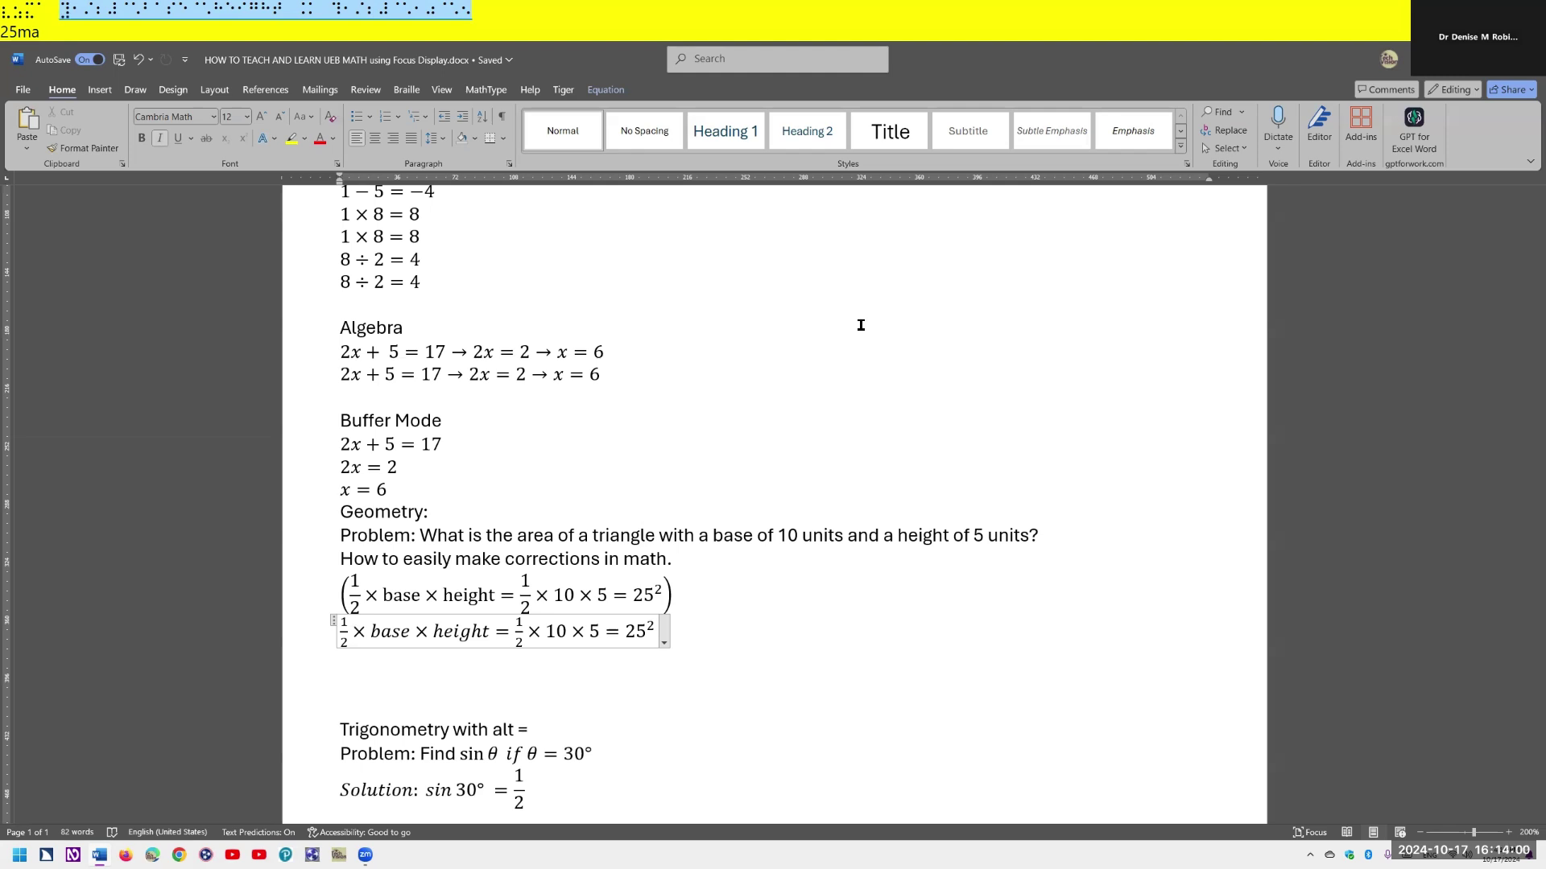
# - Delete the two extra blank lines below the geometry equations
pyautogui.press('Down')
pyautogui.press('Delete')
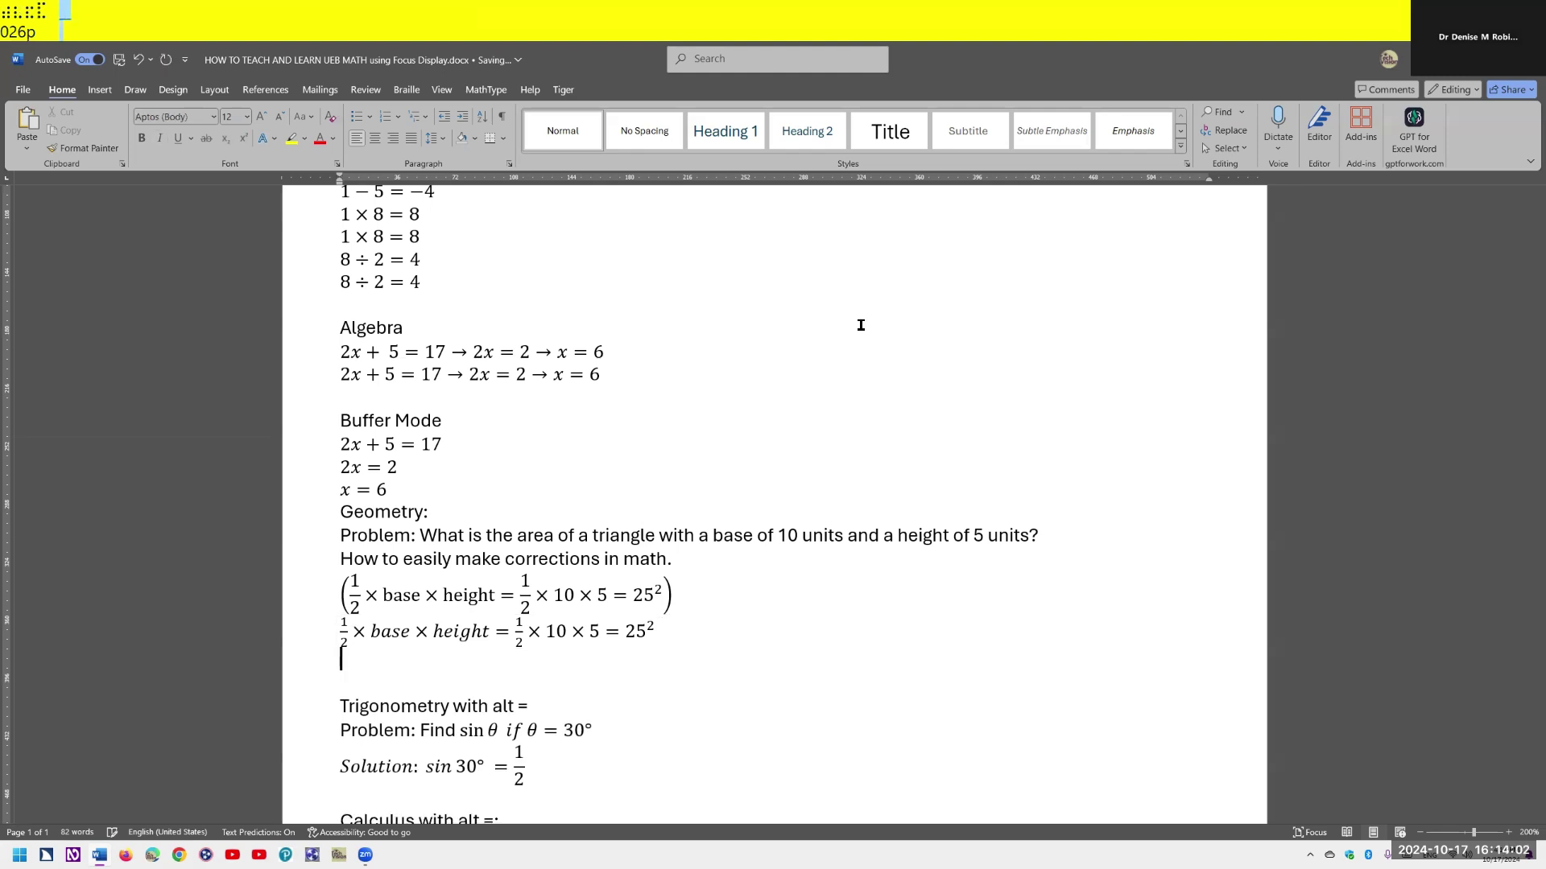
pyautogui.press('Delete')
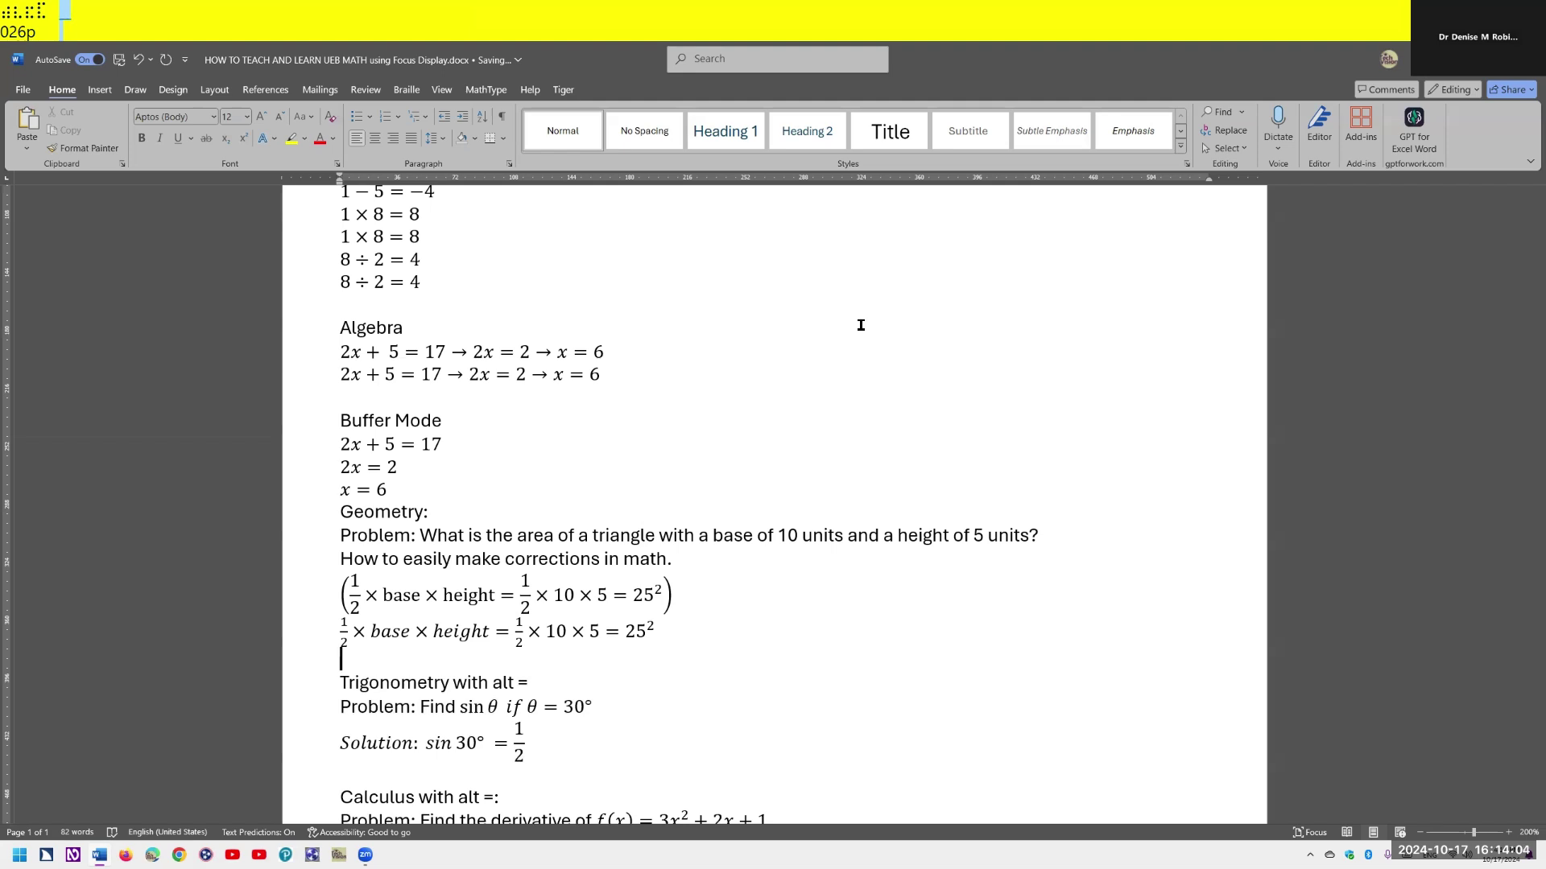
# - Review the Trigonometry and Calculus sections, ending back on the Trigonometry heading
pyautogui.press('Down')
pyautogui.press('Down')
pyautogui.press('Down')
pyautogui.press('Down')
pyautogui.press('Down')
pyautogui.press('Down')
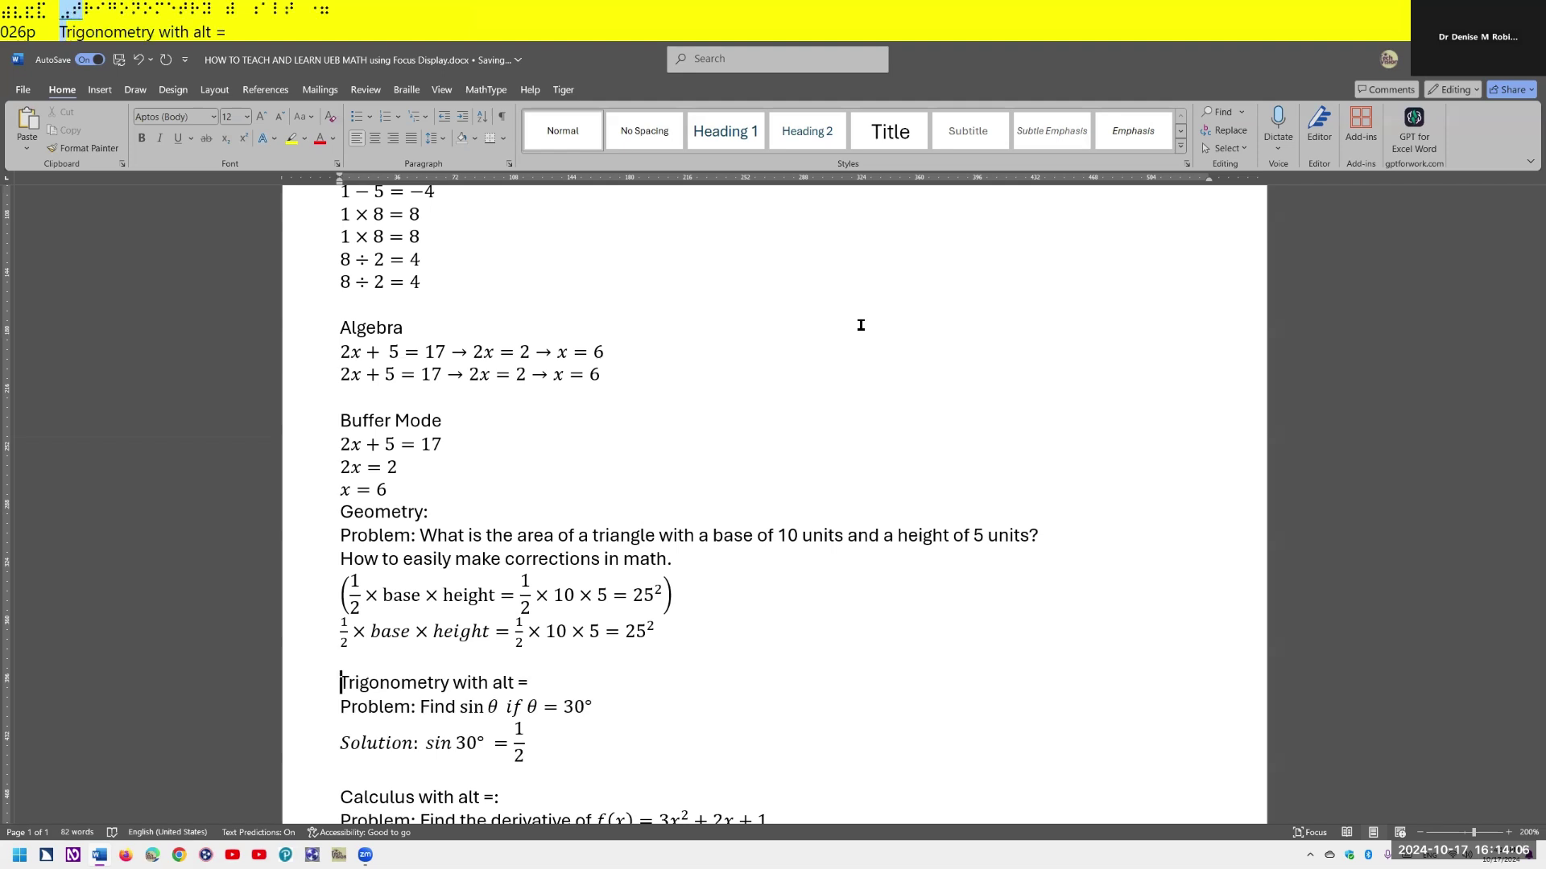
pyautogui.press('Down')
pyautogui.press('Down')
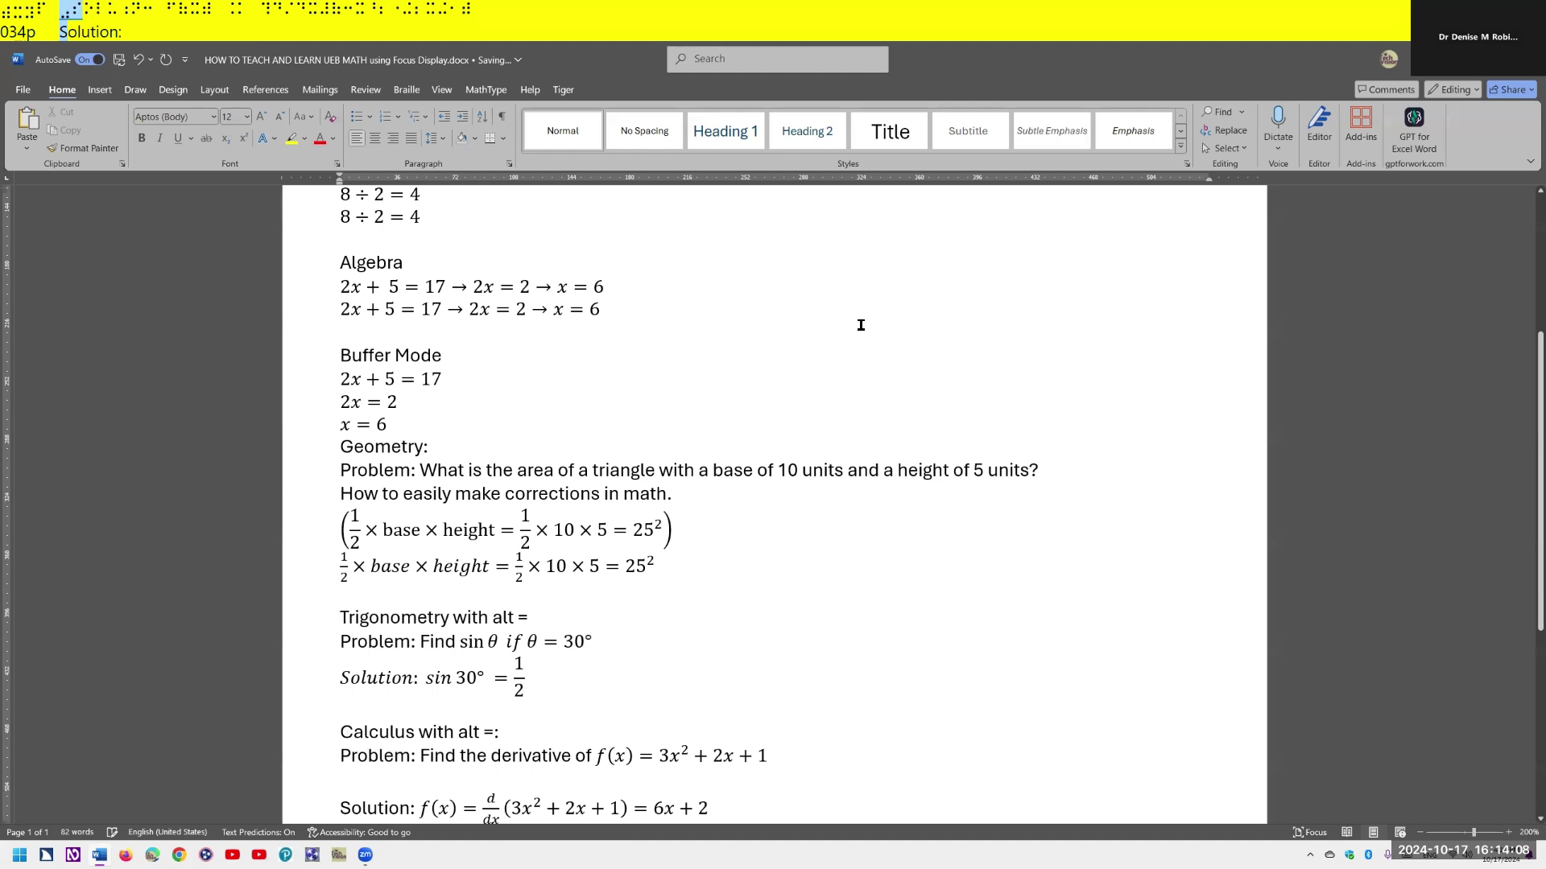
pyautogui.press('Down')
pyautogui.press('Down')
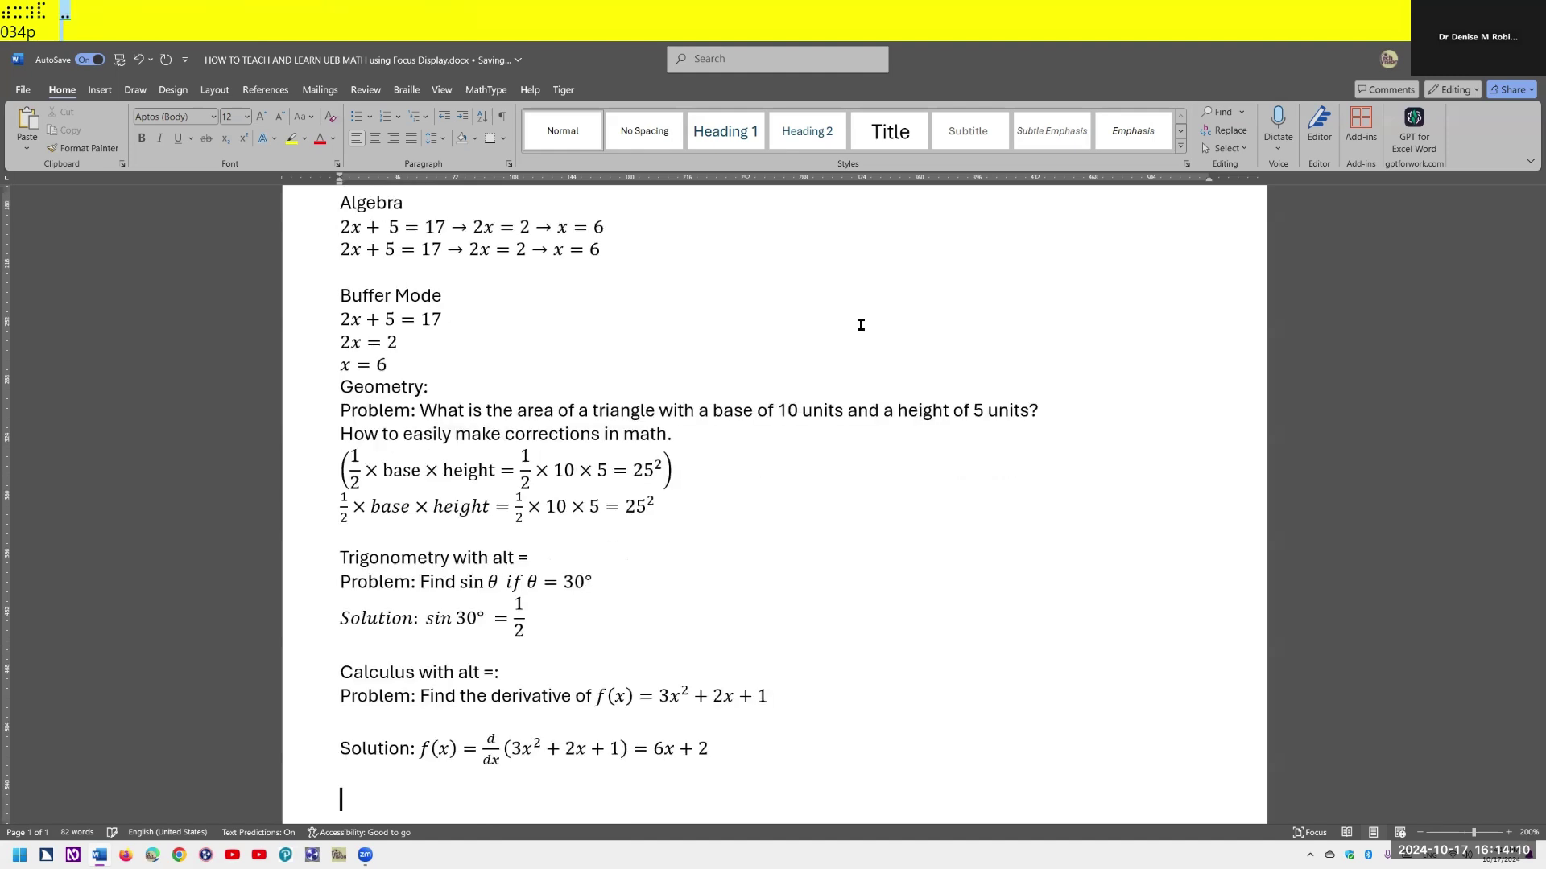
pyautogui.press('Up')
pyautogui.press('Up')
pyautogui.press('Up')
pyautogui.press('Up')
pyautogui.press('Up')
pyautogui.press('Up')
pyautogui.press('Up')
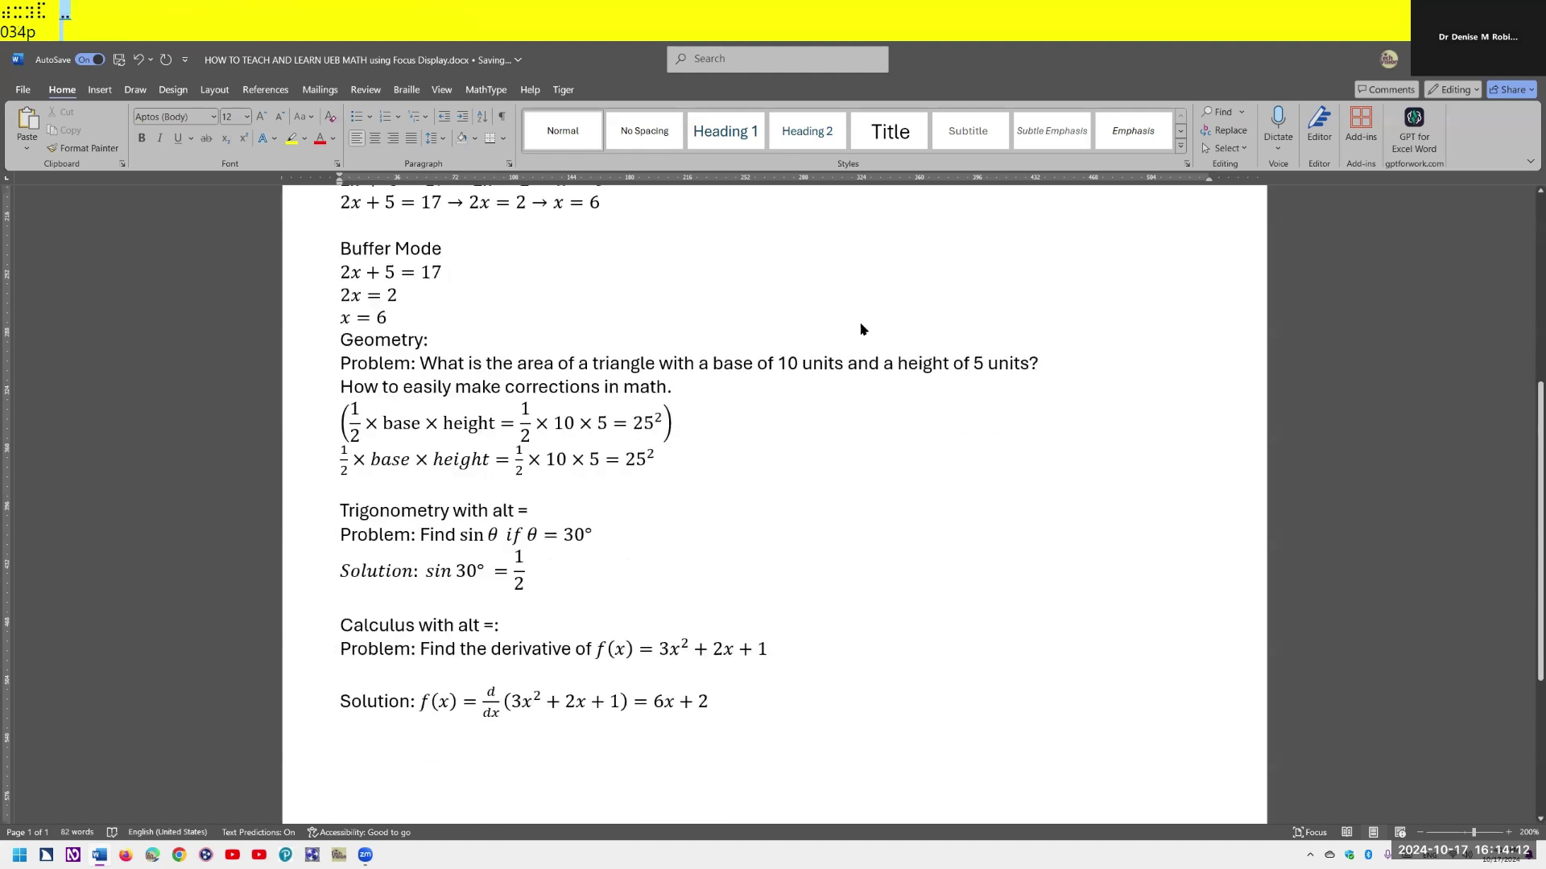
pyautogui.press('Up')
pyautogui.press('Up')
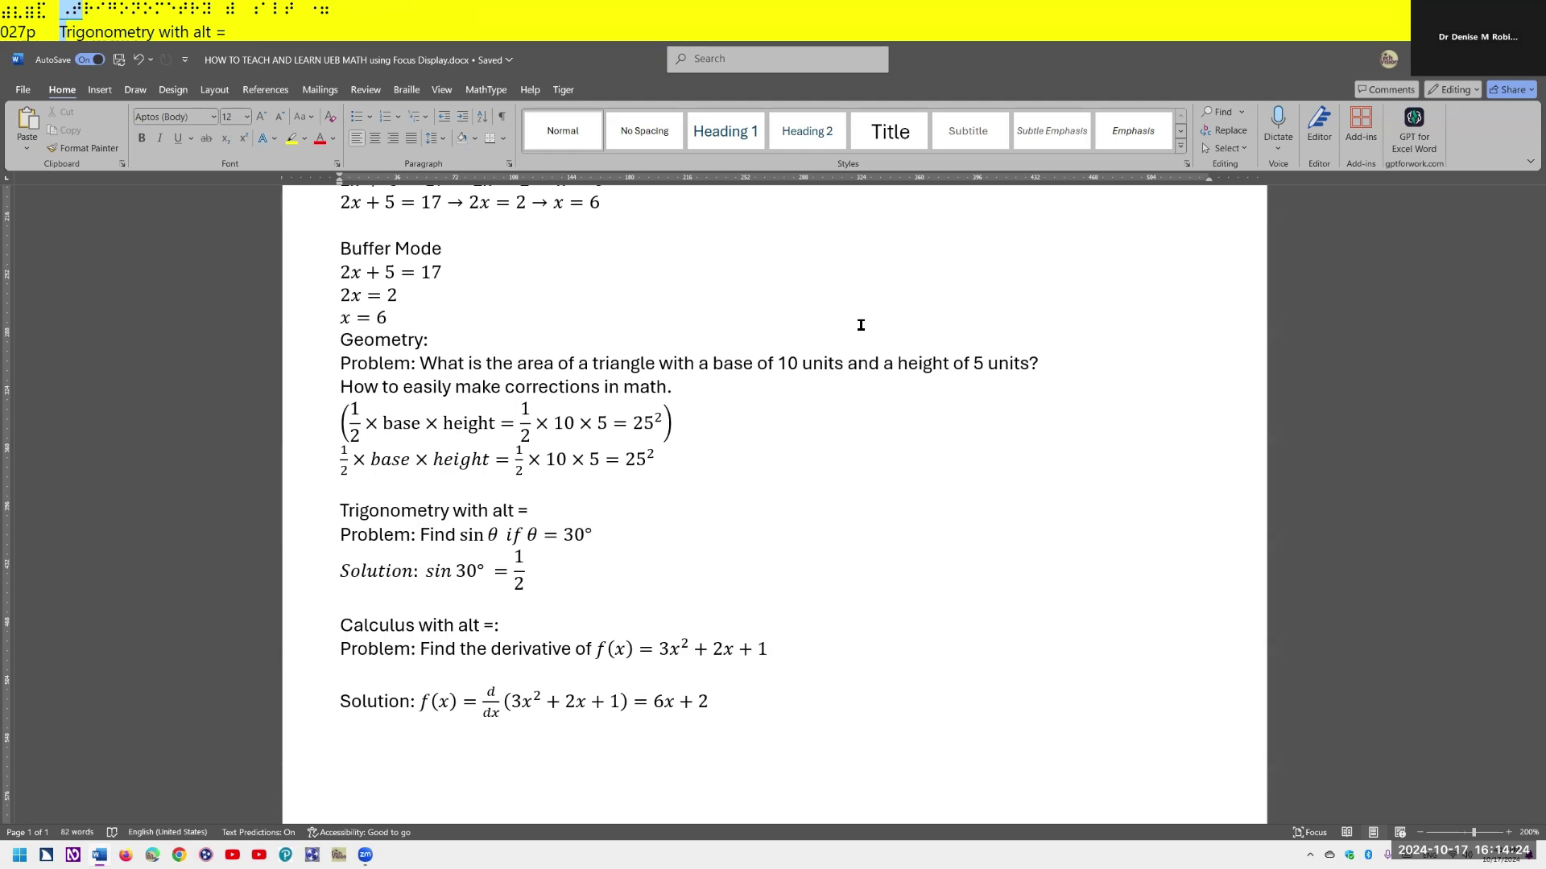
# - Go to the end of the 'Find sin θ if θ = 30°' problem and add an empty line after it
pyautogui.press('Down')
pyautogui.press('Right')
pyautogui.press('Right')
pyautogui.press('Right')
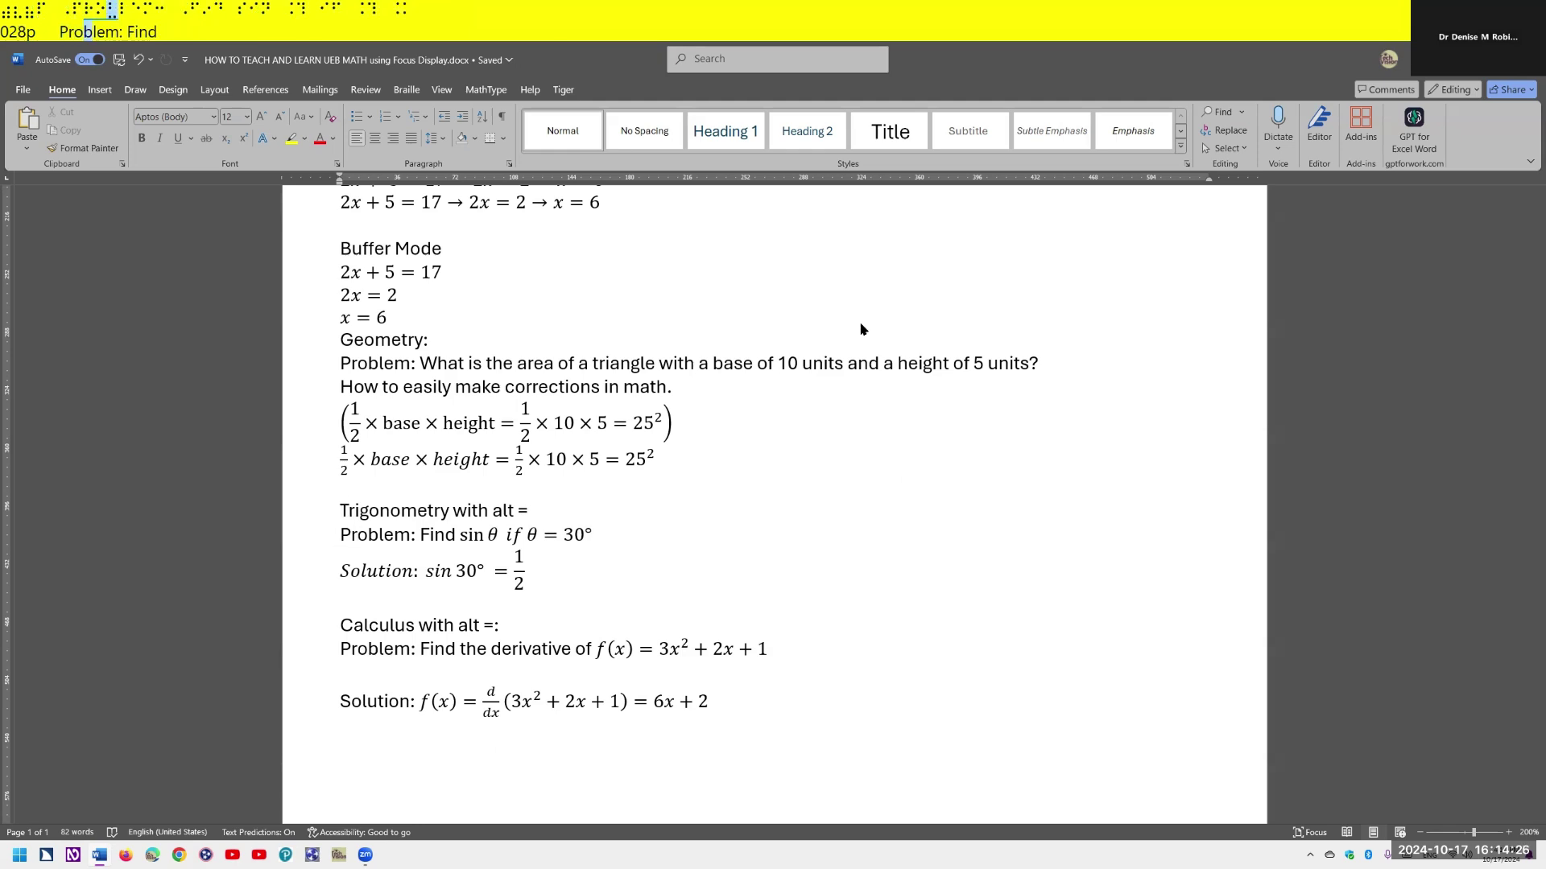
pyautogui.press('Right')
pyautogui.press('Right')
pyautogui.press('Right')
pyautogui.press('Right')
pyautogui.press('Right')
pyautogui.press('Right')
pyautogui.press('Right')
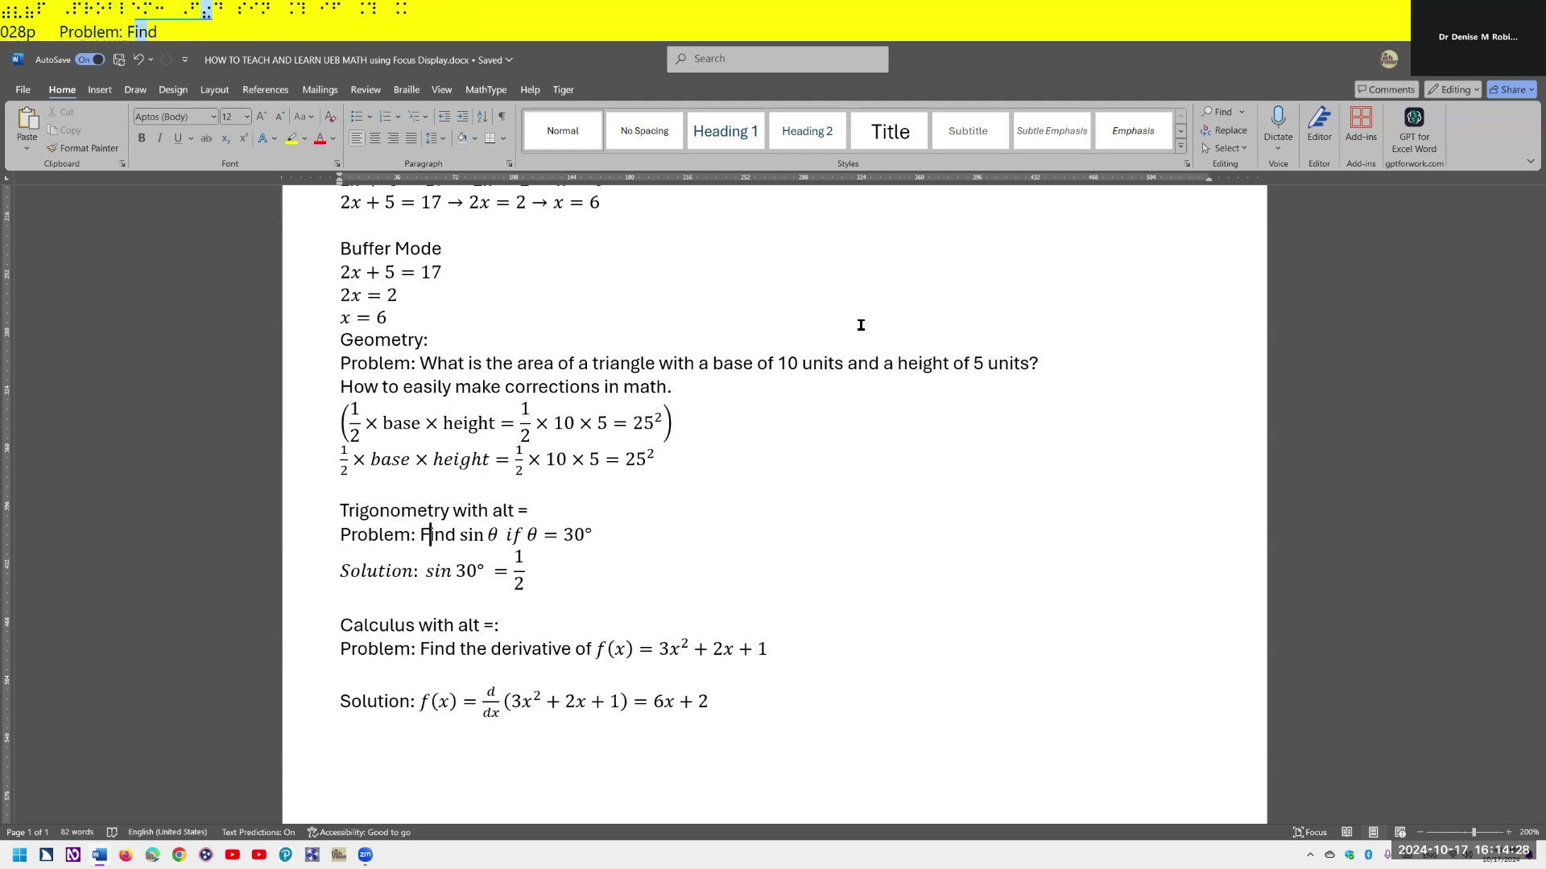
pyautogui.press('Right')
pyautogui.press('Right')
pyautogui.press('Right')
pyautogui.press('Right')
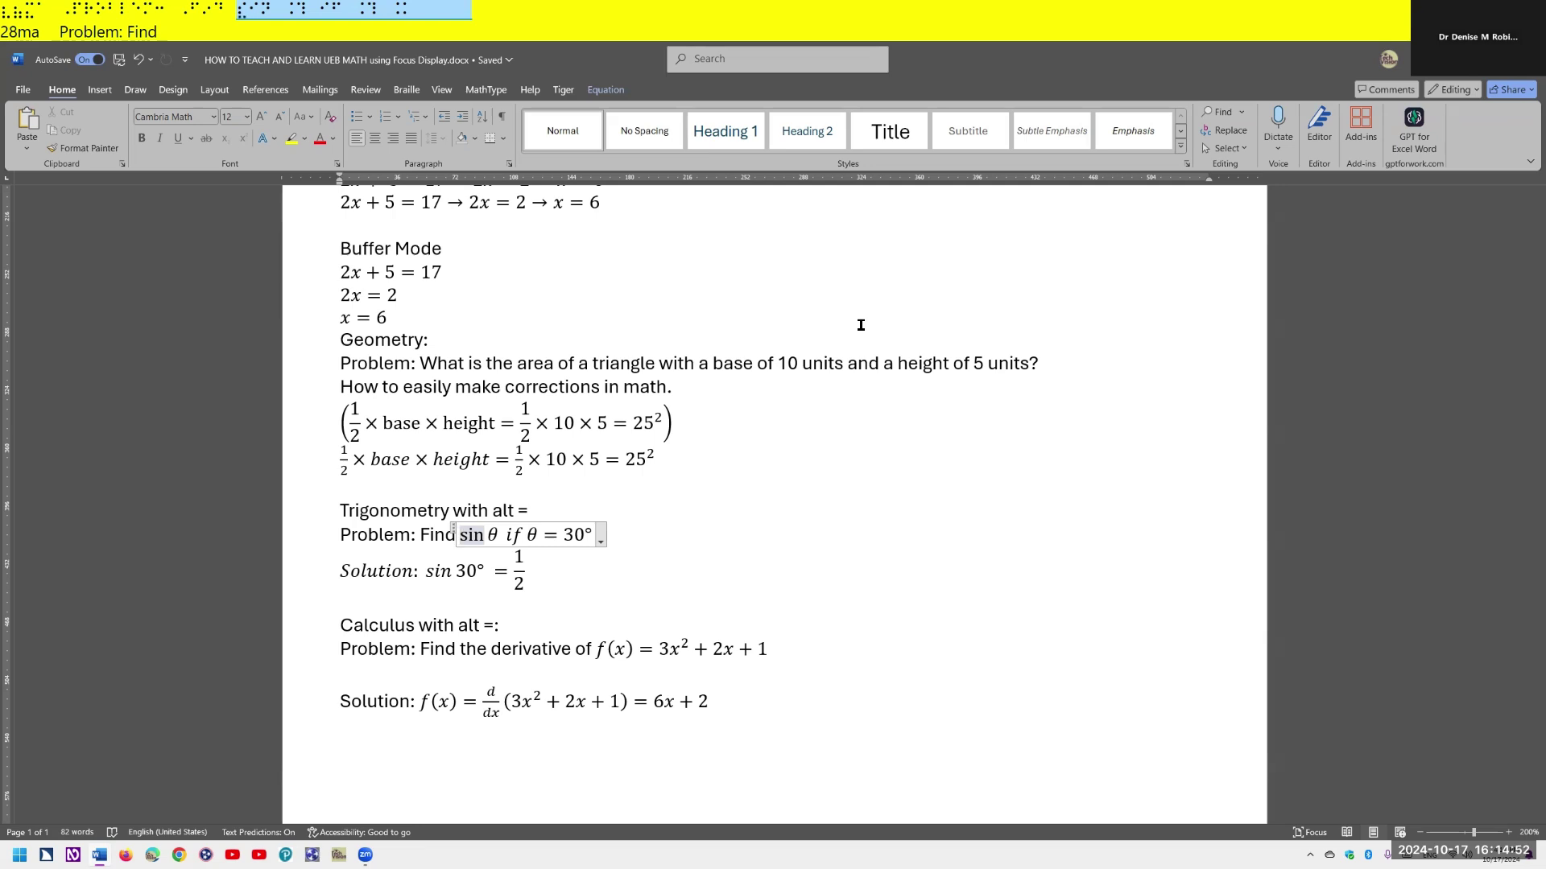
pyautogui.hotkey('shift', 'End')
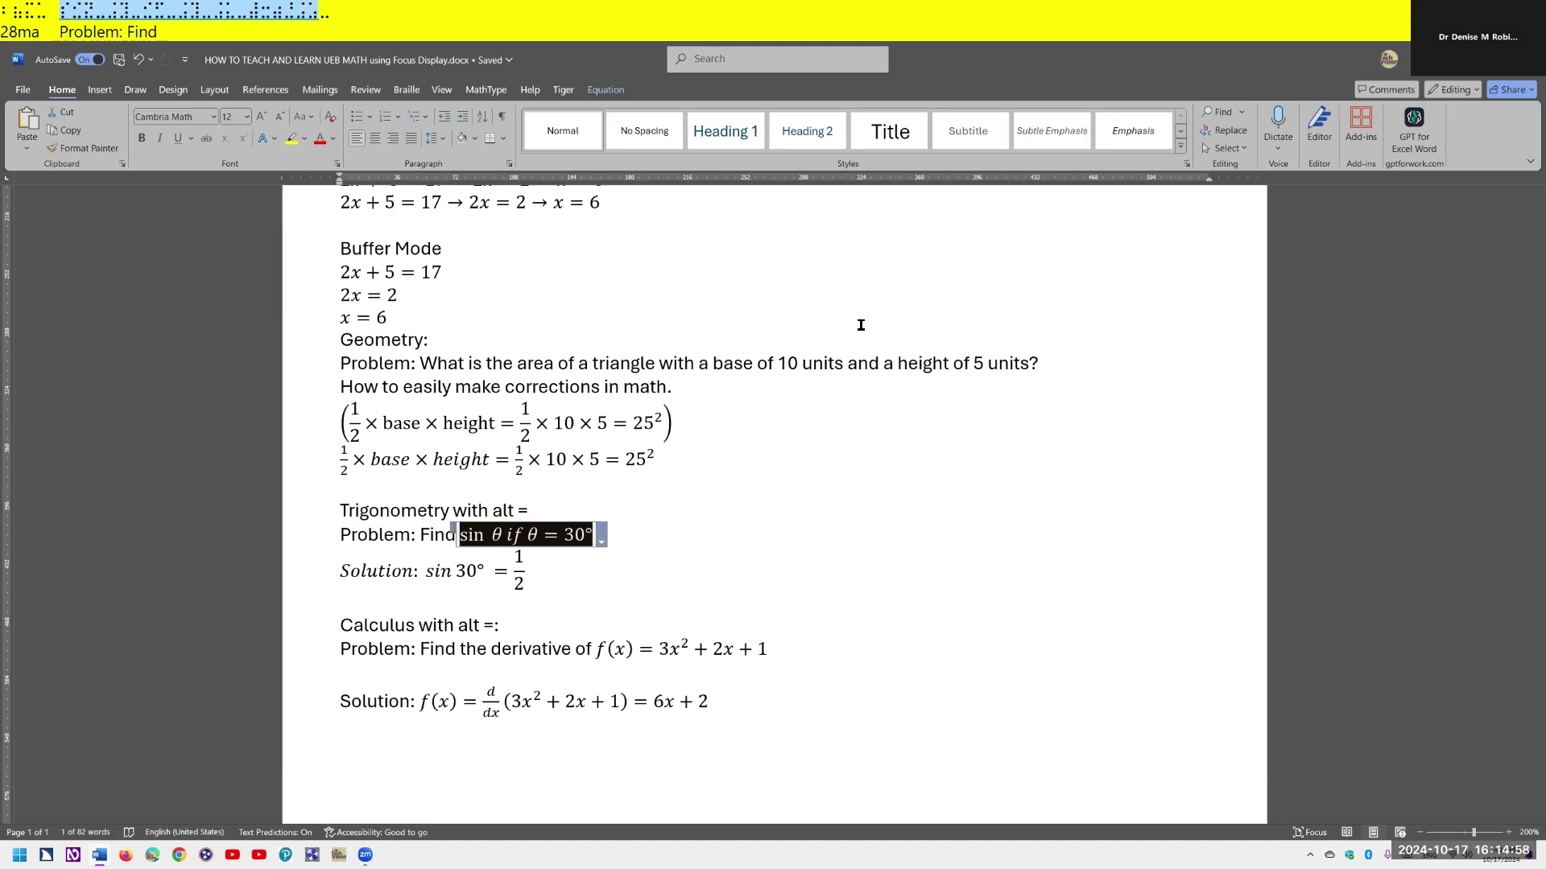
pyautogui.hotkey('ctrl', 'z')
pyautogui.press('Right')
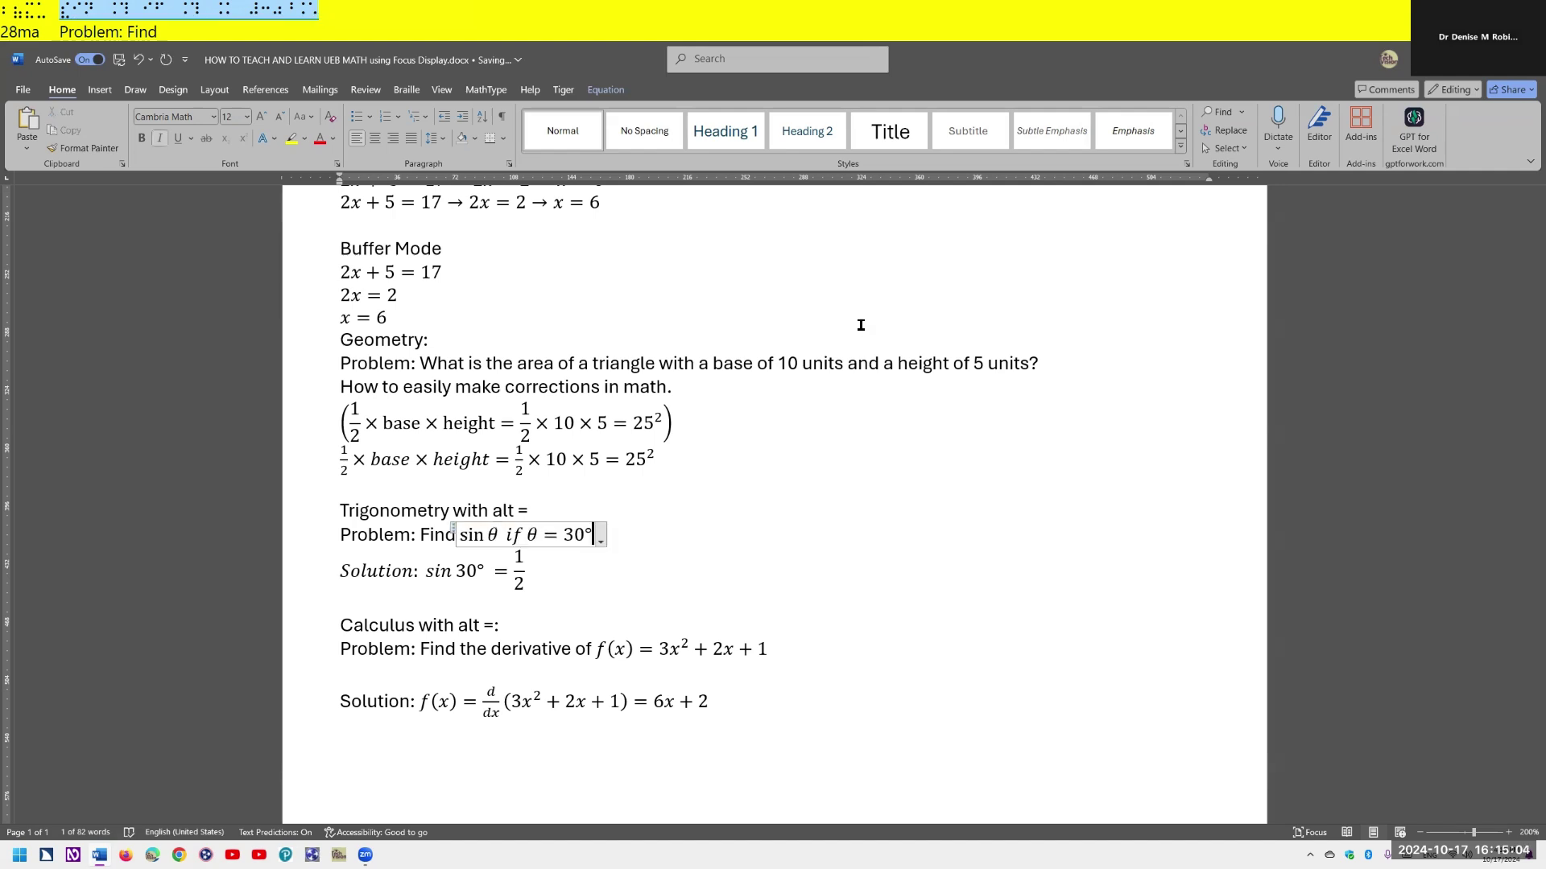
pyautogui.press('Return')
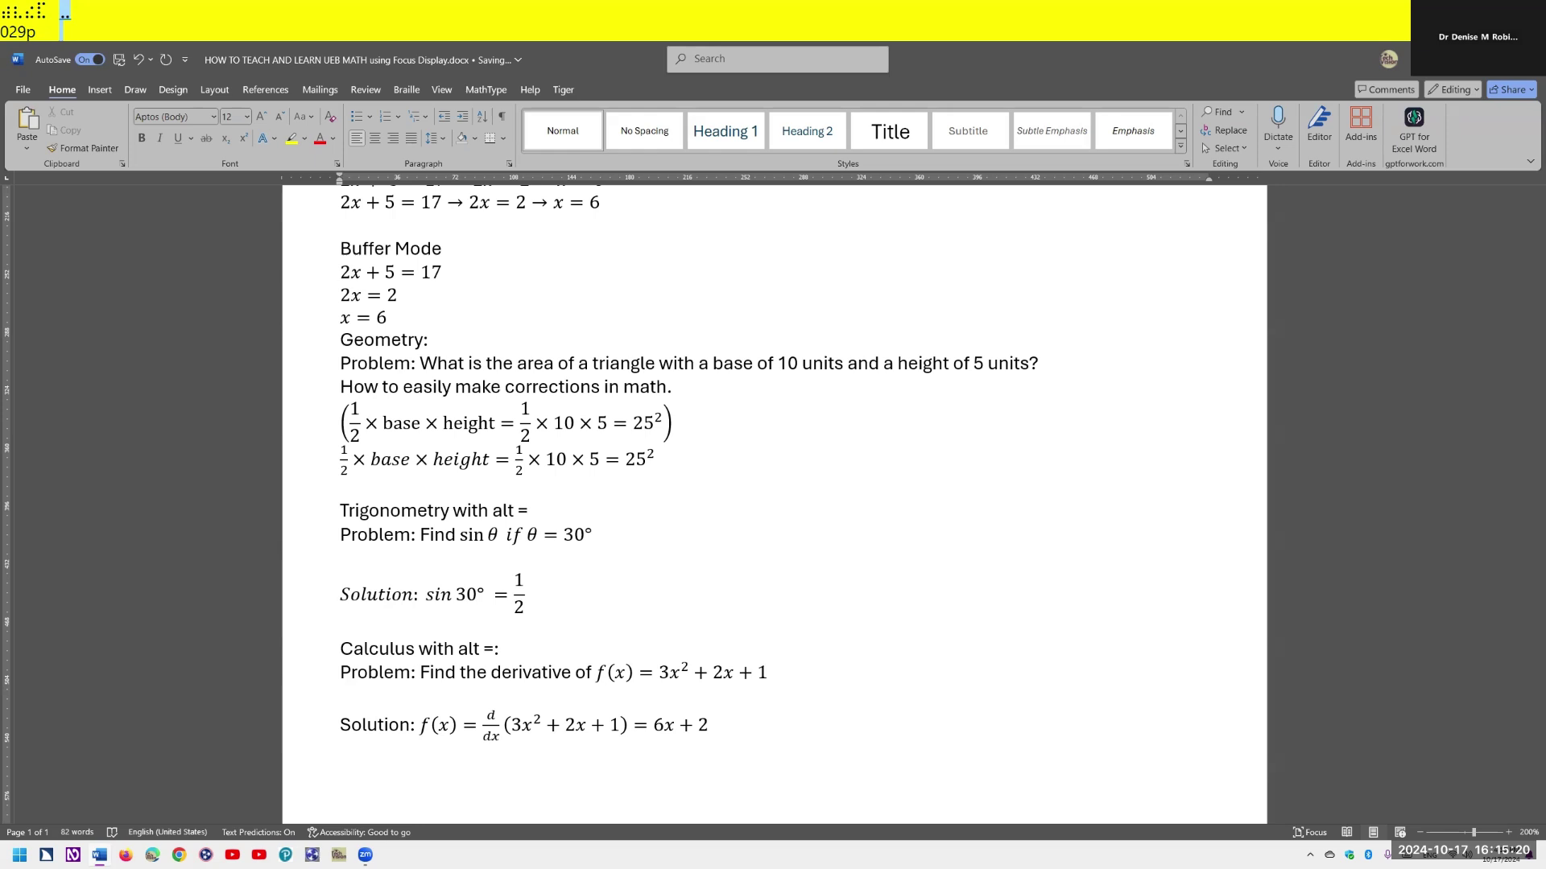
# - Insert an equation on the blank line and enter 'sin \theta if \theta = 30'
pyautogui.hotkey('alt', '=')
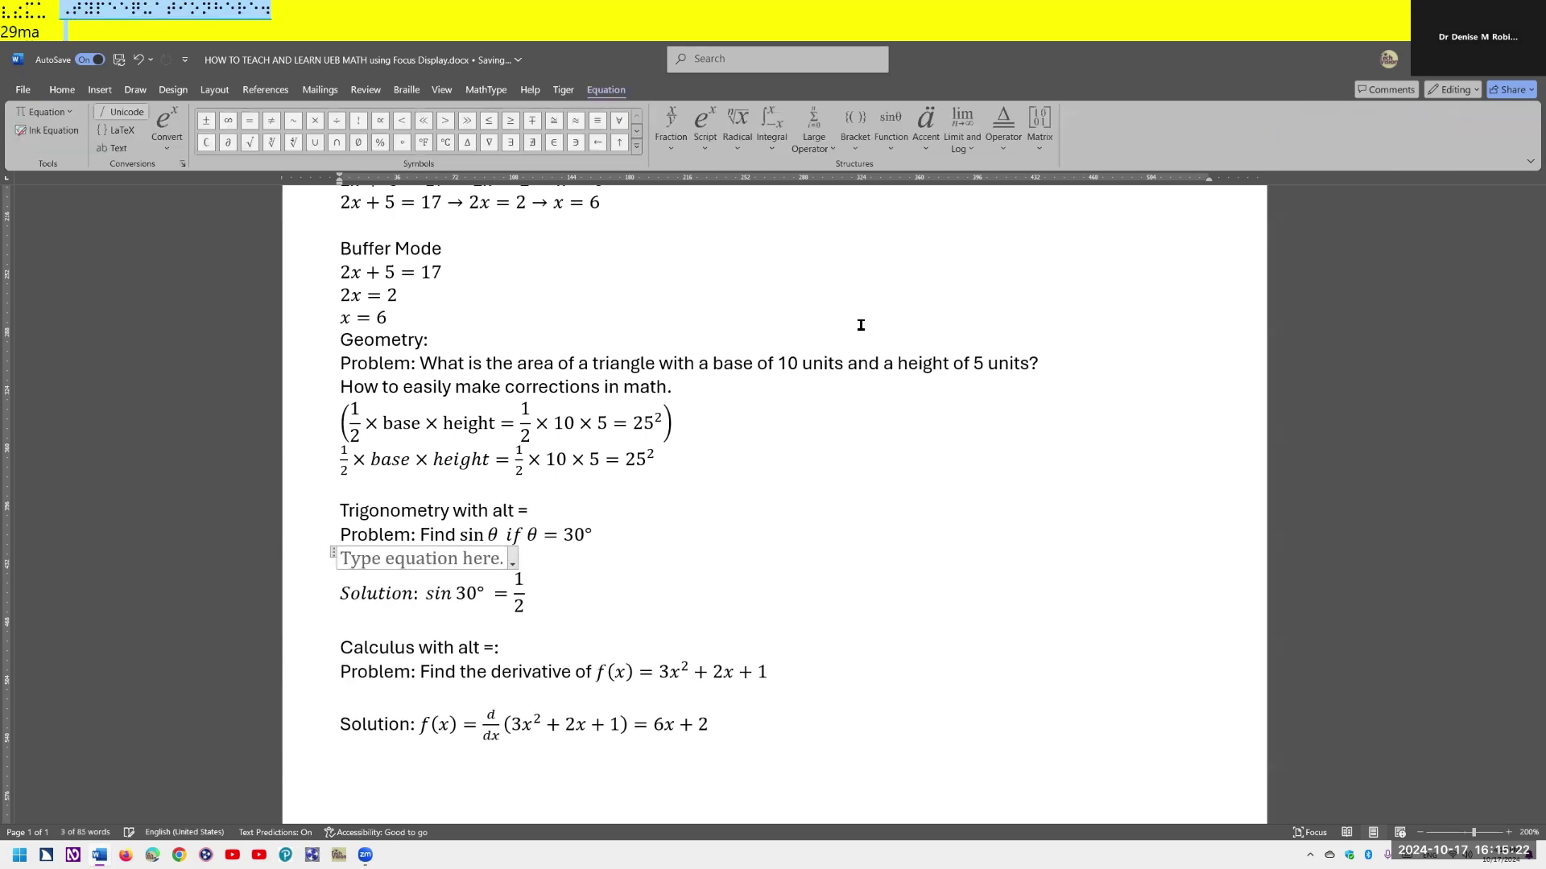
pyautogui.write('sin ')
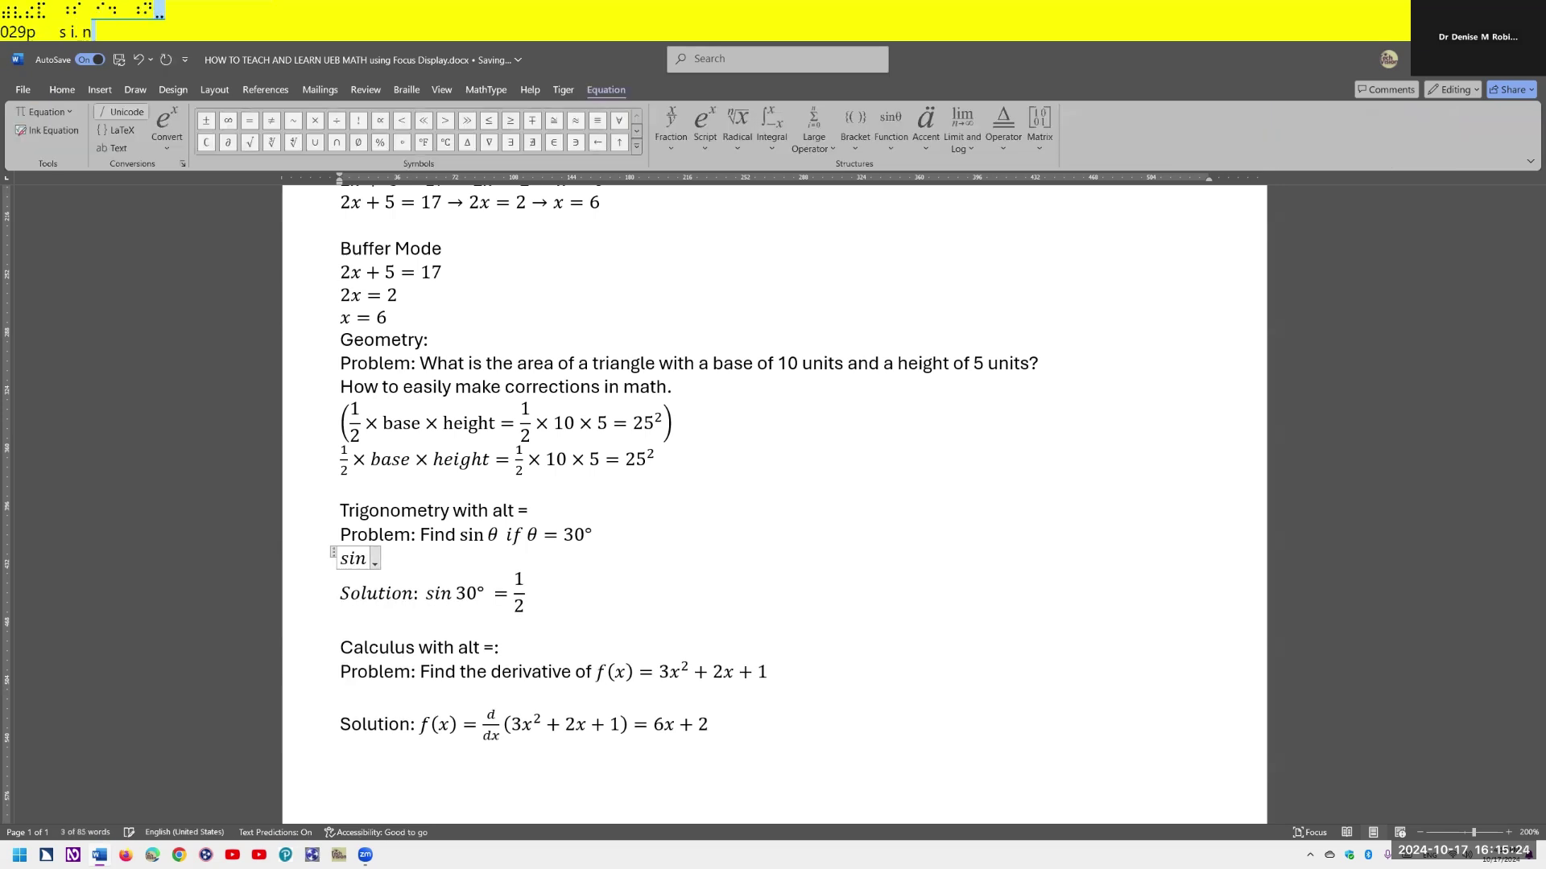
pyautogui.write('\\')
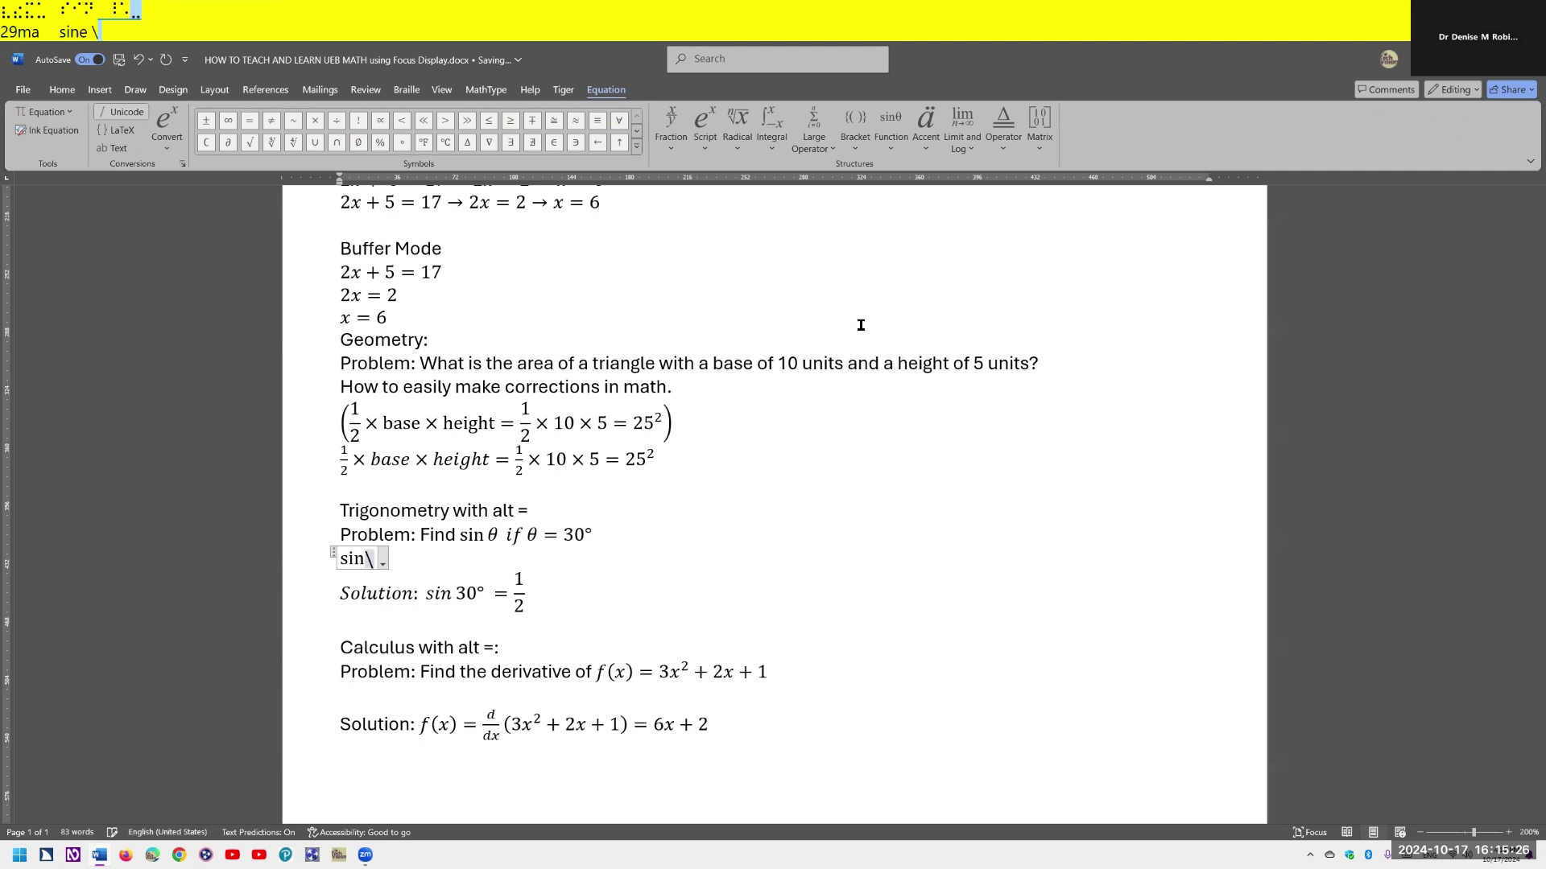
pyautogui.write('theta ')
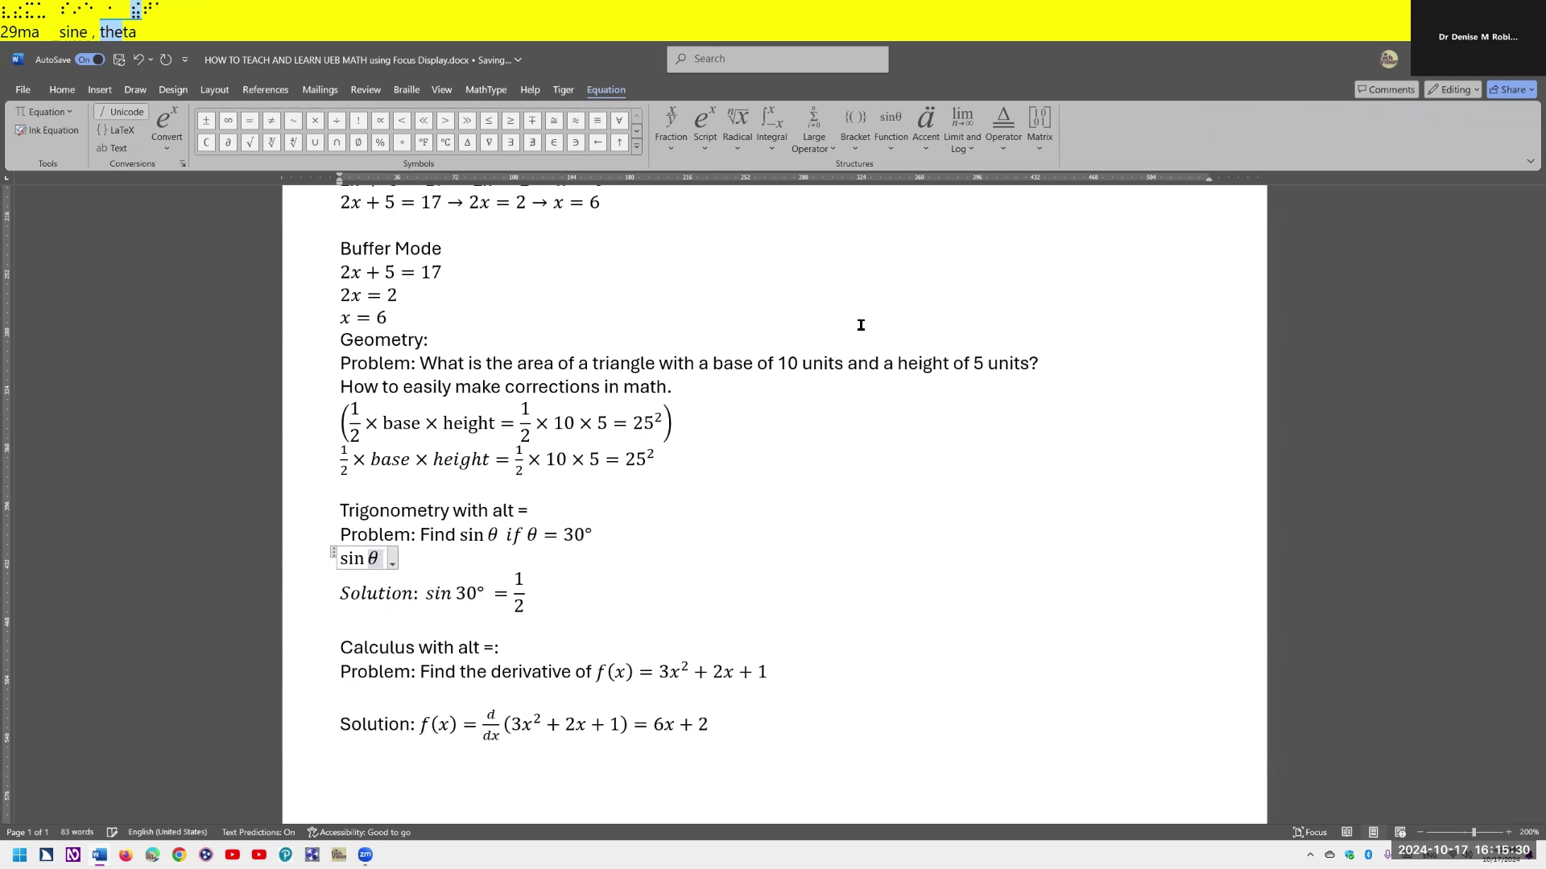
pyautogui.write('if ')
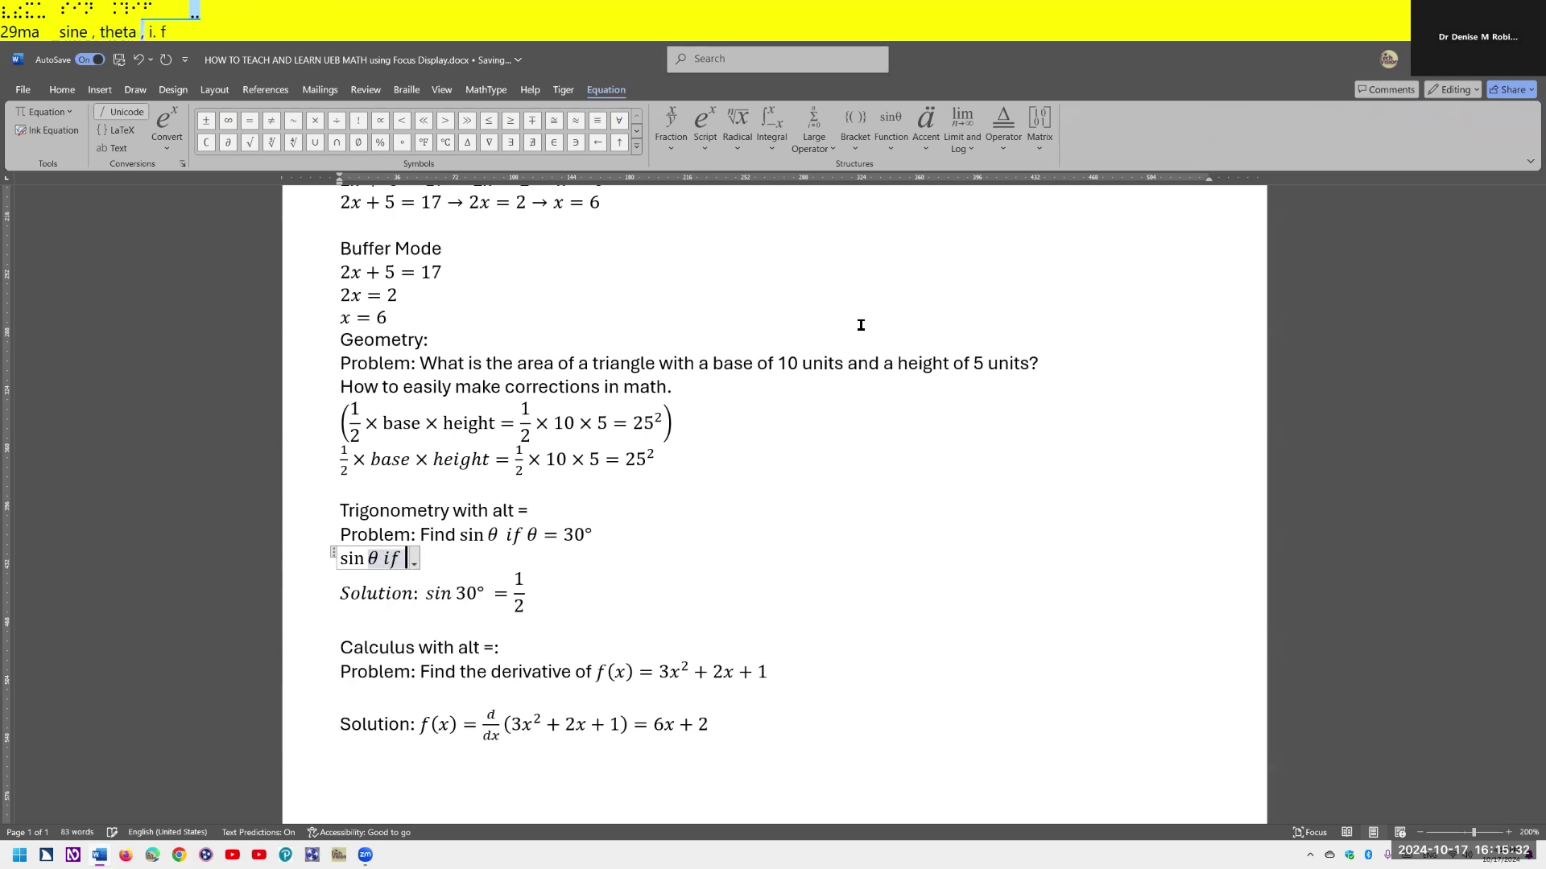
pyautogui.write('\\theta')
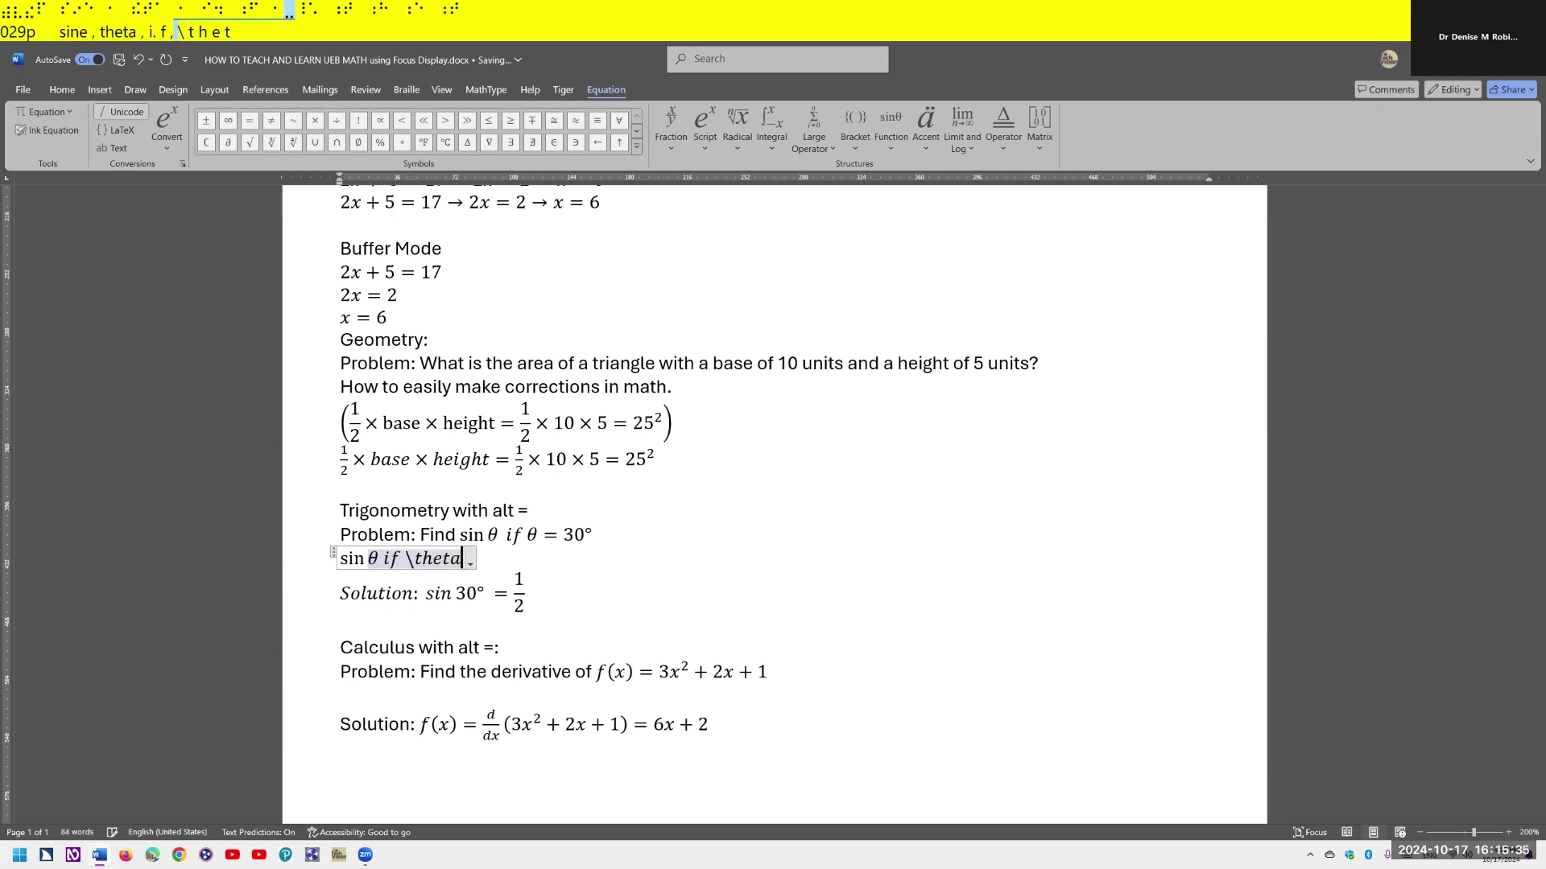
pyautogui.press('space')
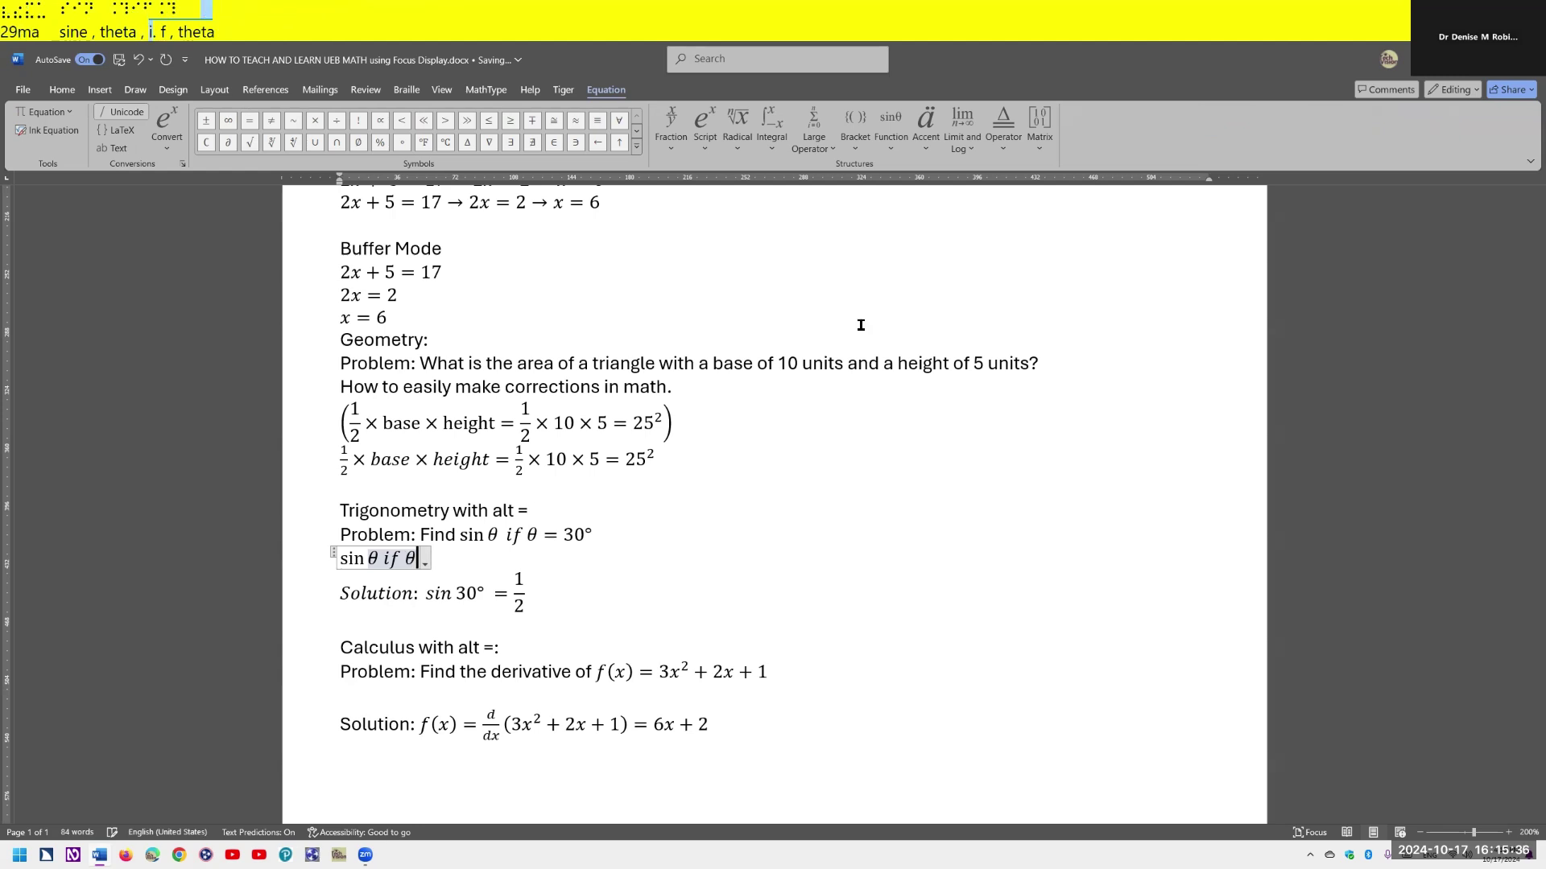
pyautogui.write('= ')
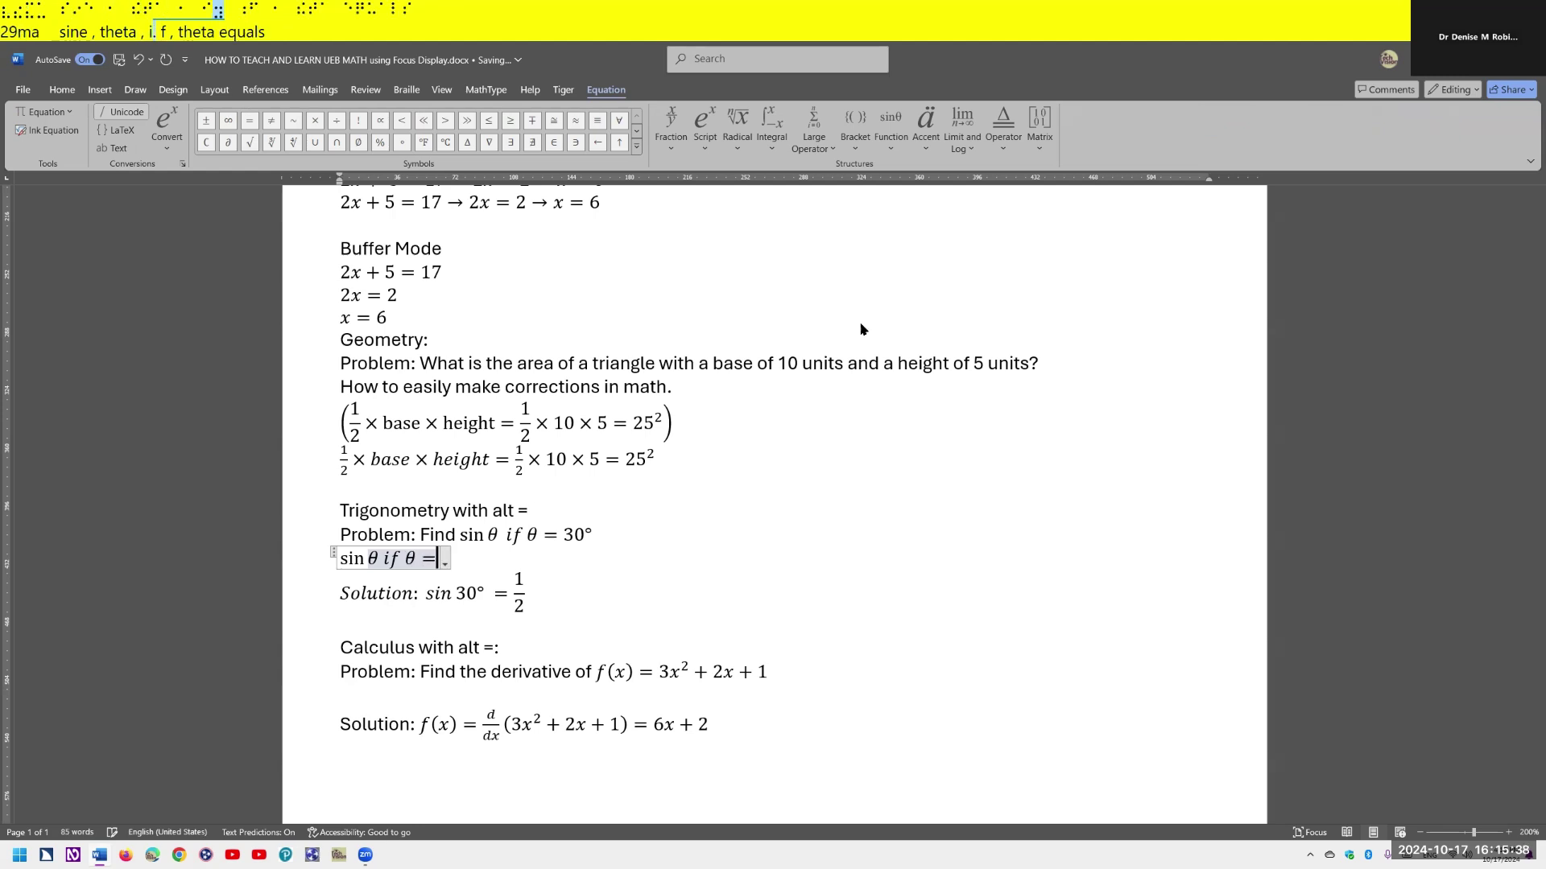
pyautogui.write('30')
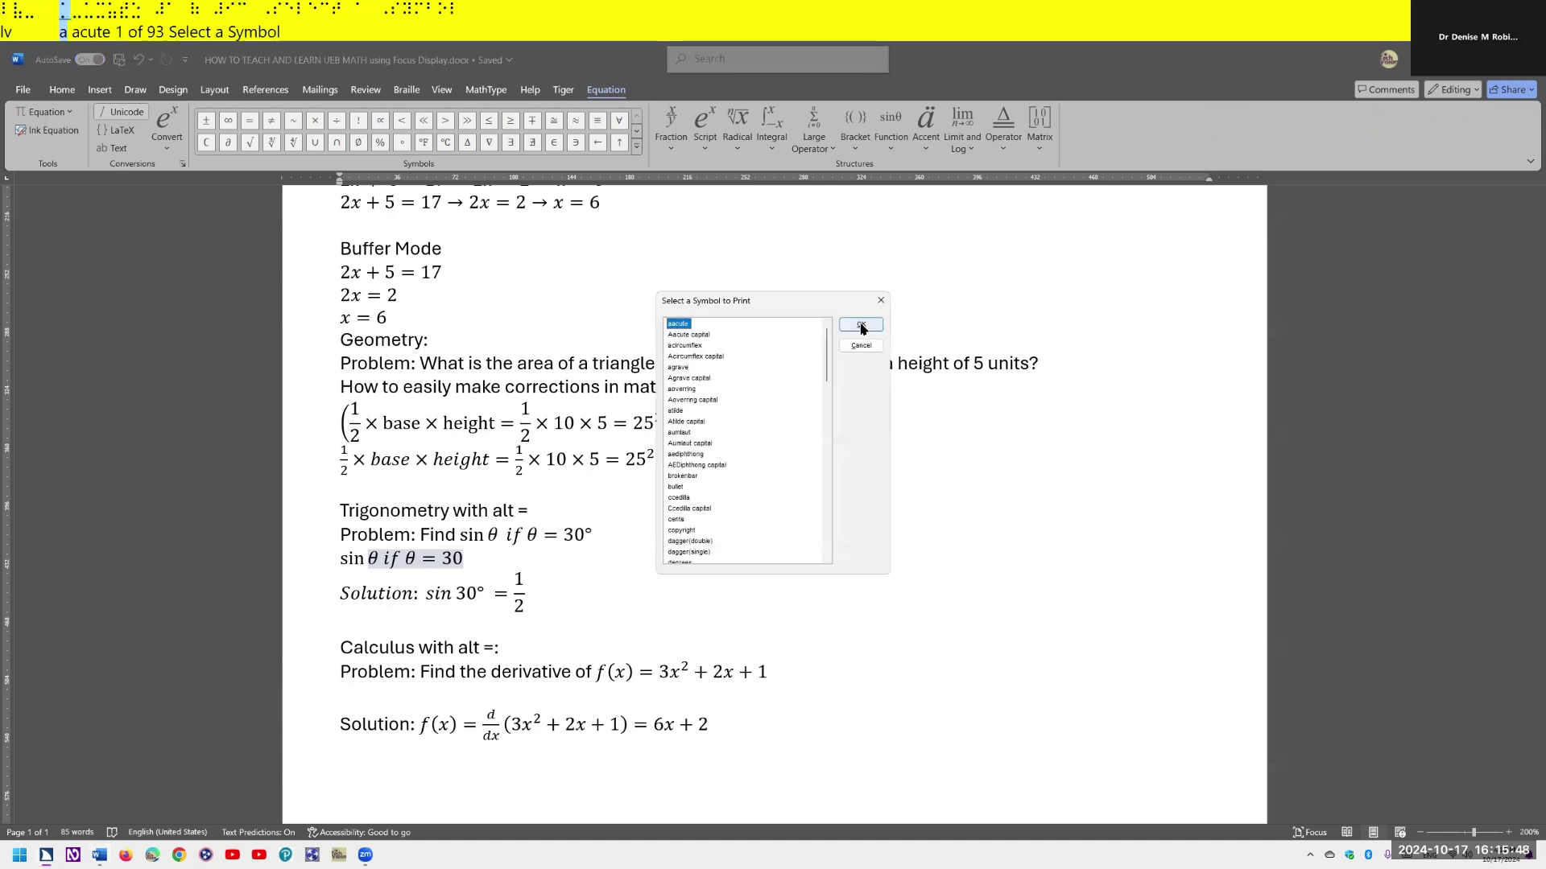
# - Choose degrees from the symbol list to add ° after 30
pyautogui.press('d')
pyautogui.press('d')
pyautogui.press('d')
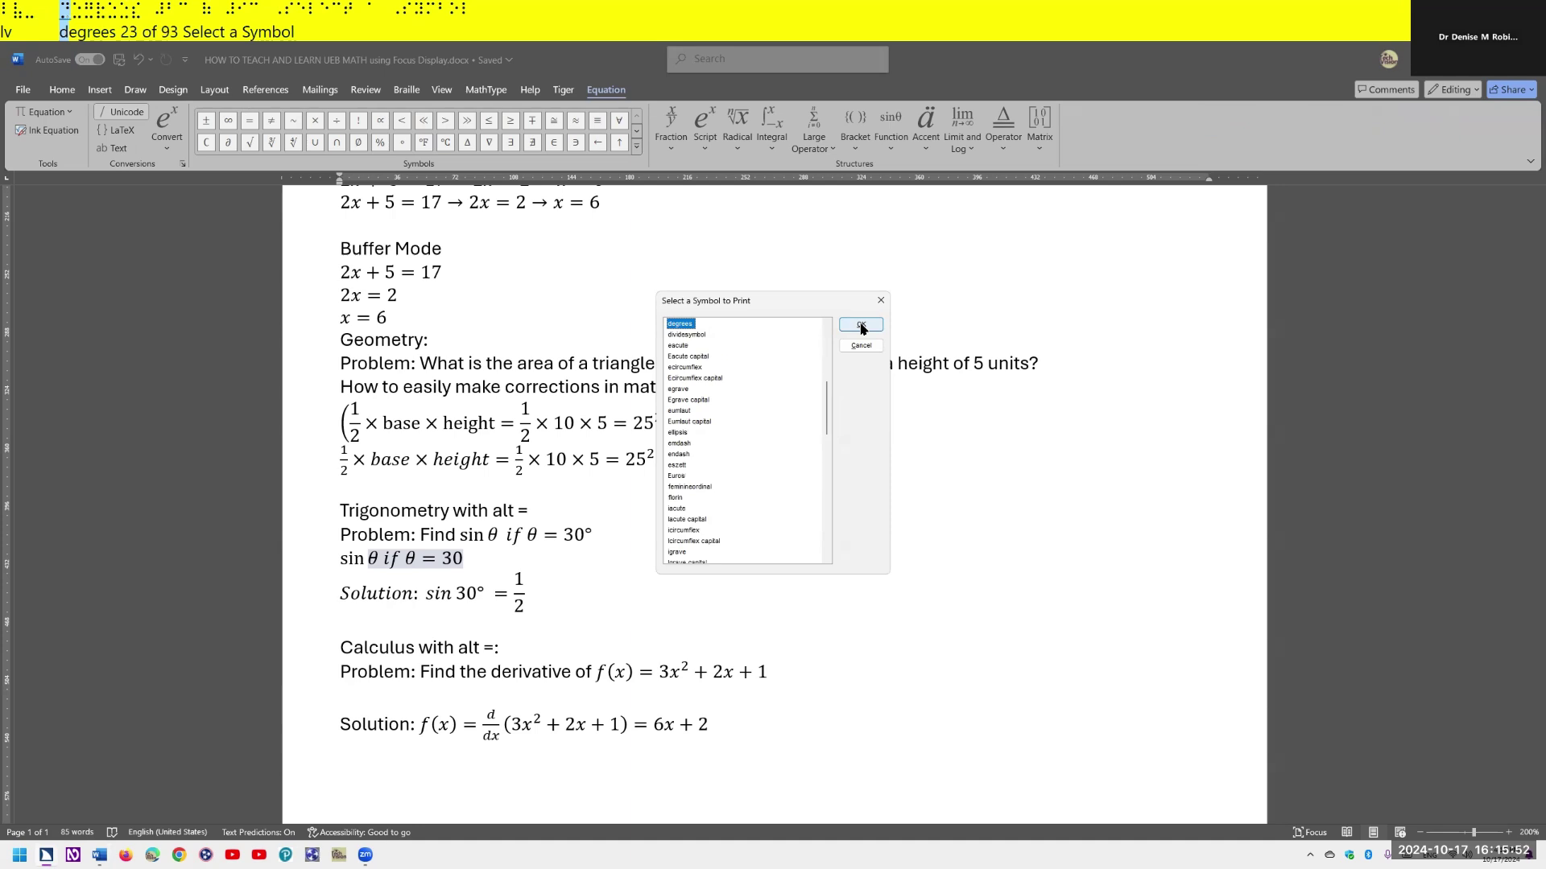
pyautogui.click(861, 326)
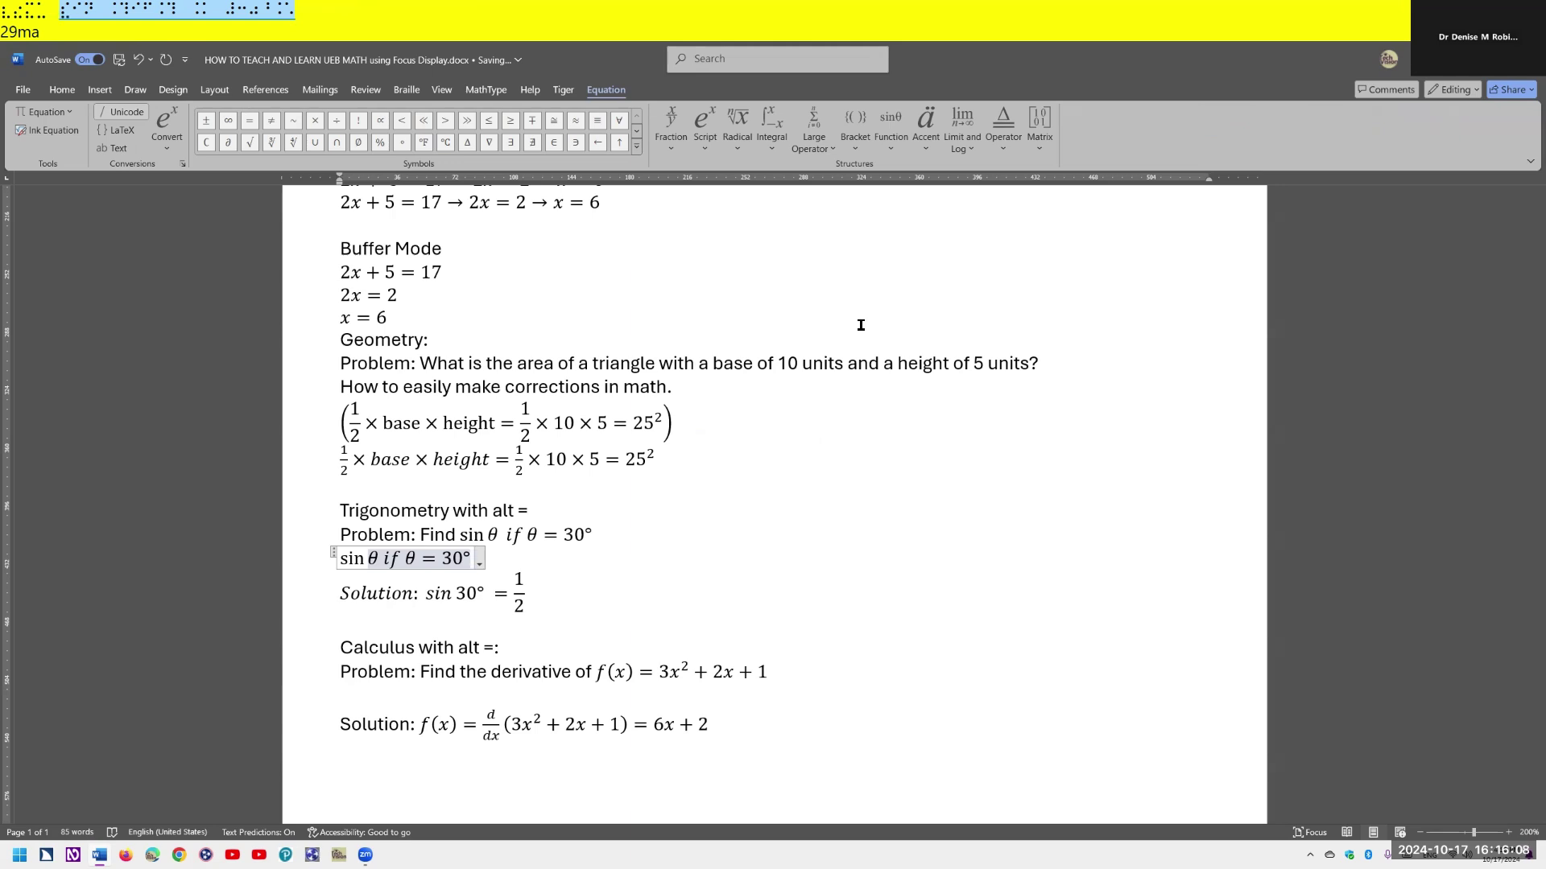
# - Add an empty line below sin θ if θ = 30° and open that equation in the Braille Math Editor
pyautogui.hotkey('alt', '=')
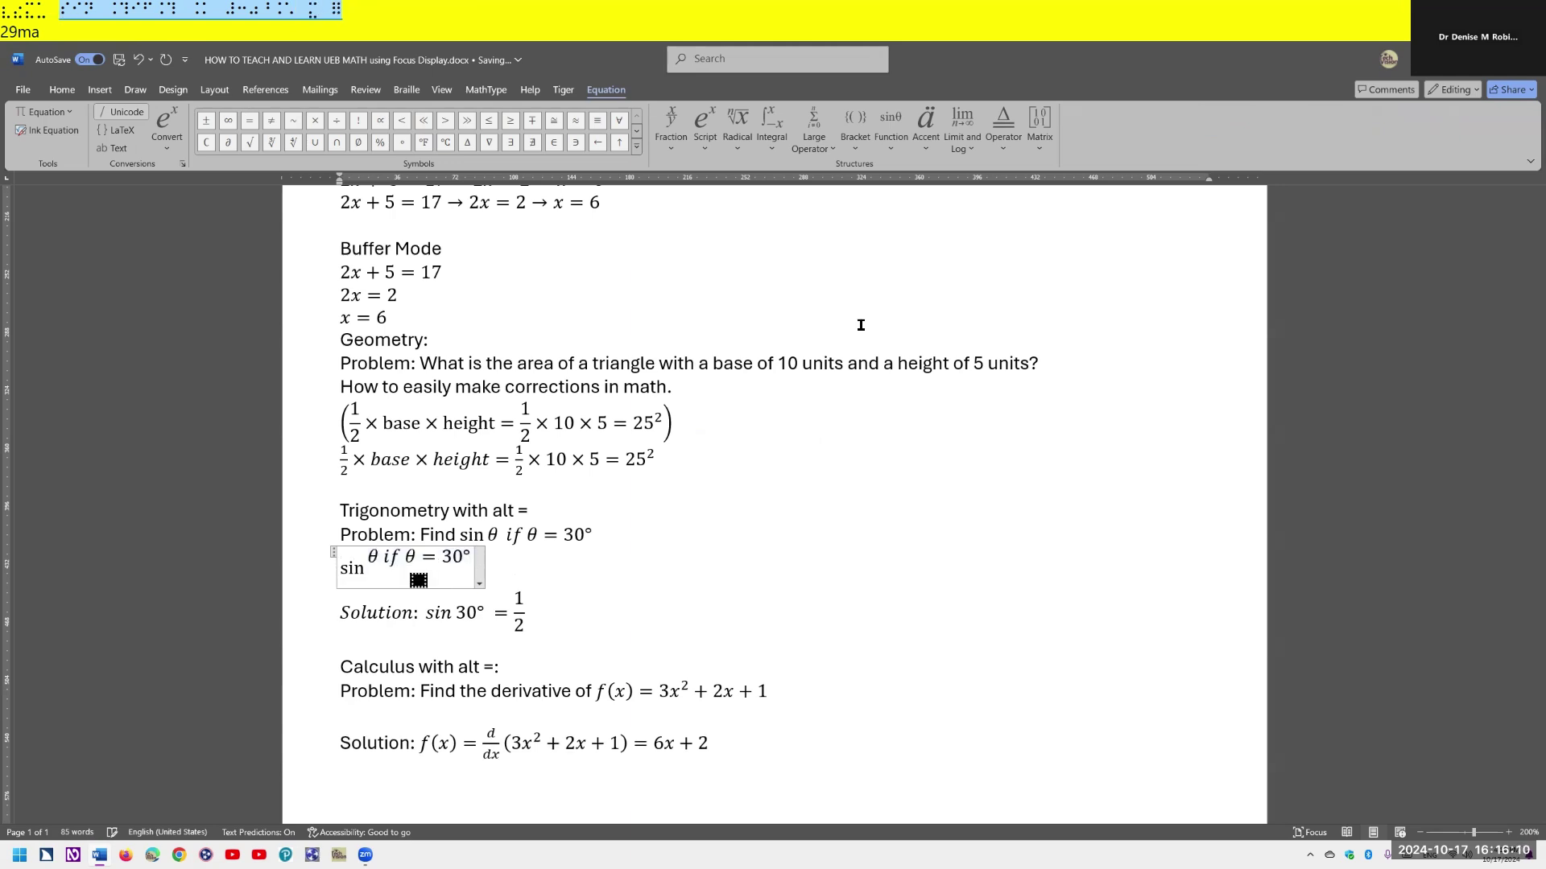
pyautogui.hotkey('ctrl', 'z')
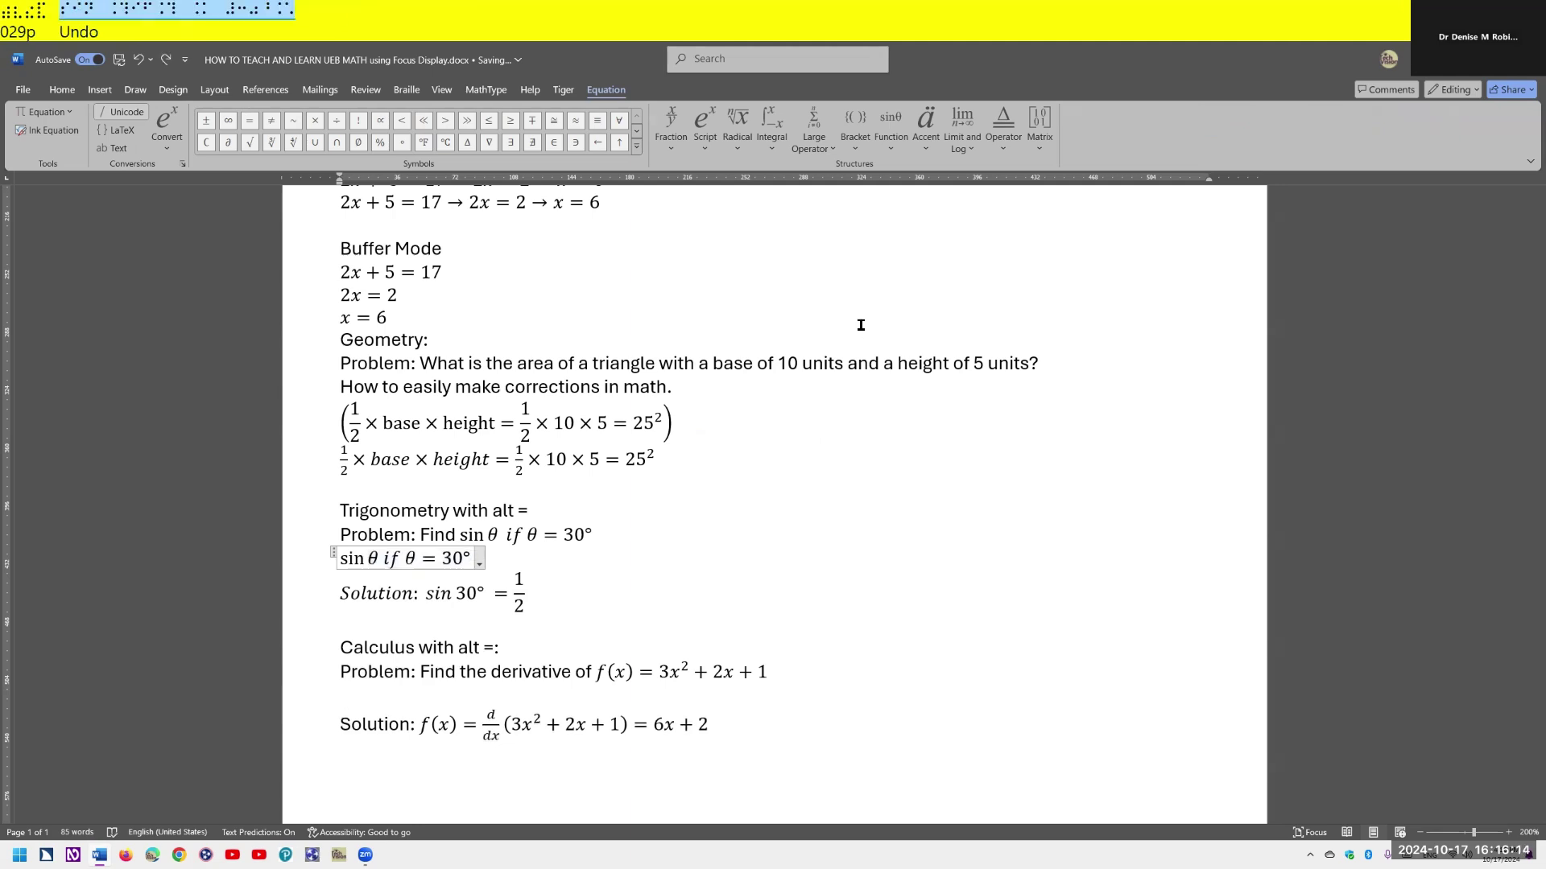
pyautogui.press('Return')
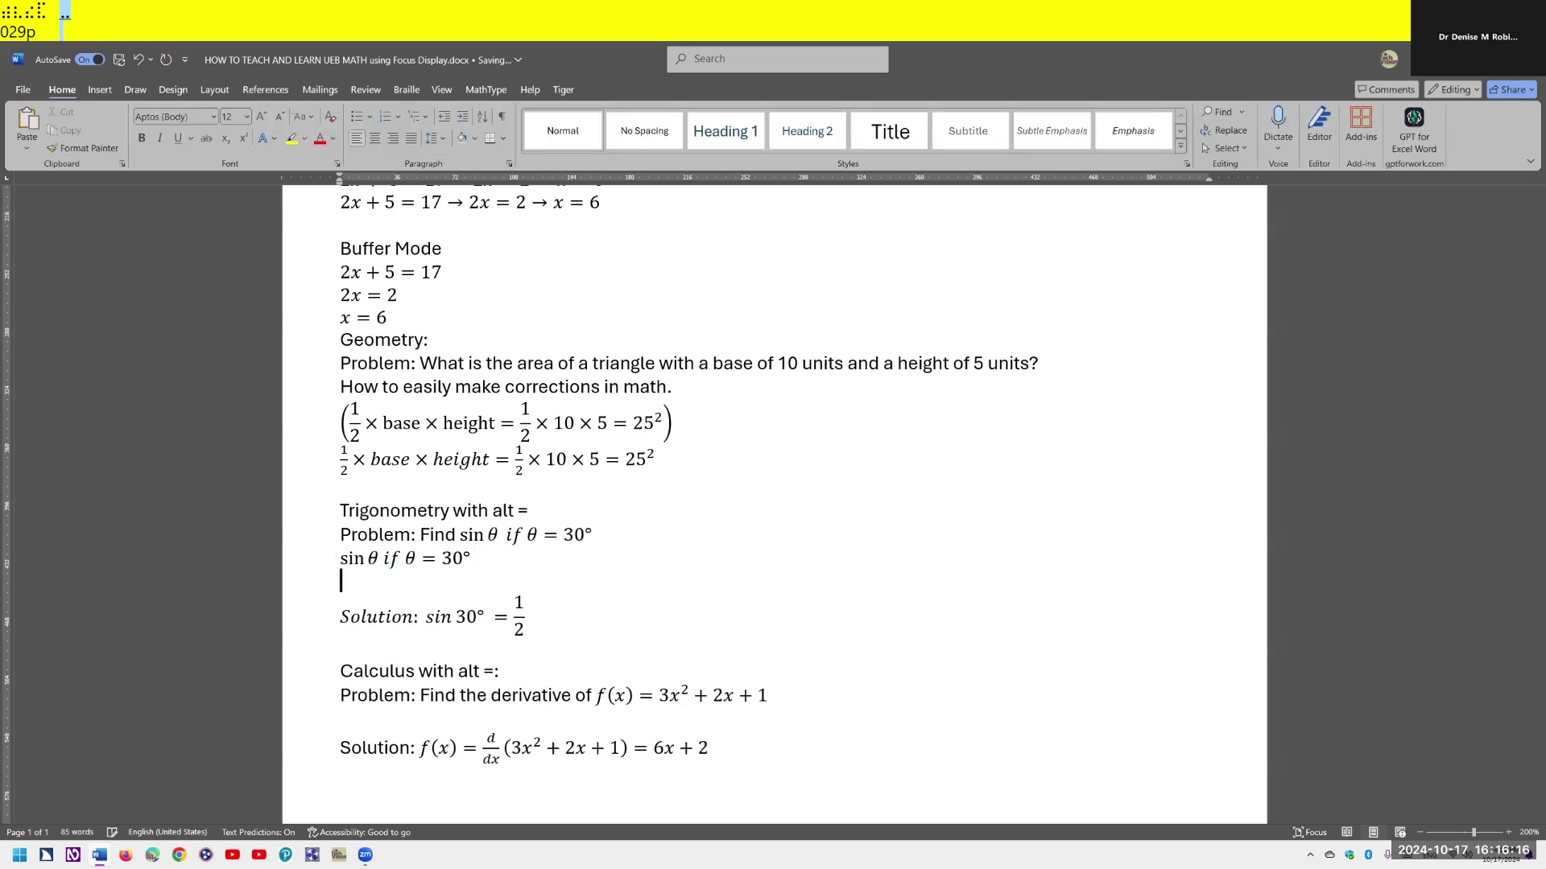
pyautogui.press('Up')
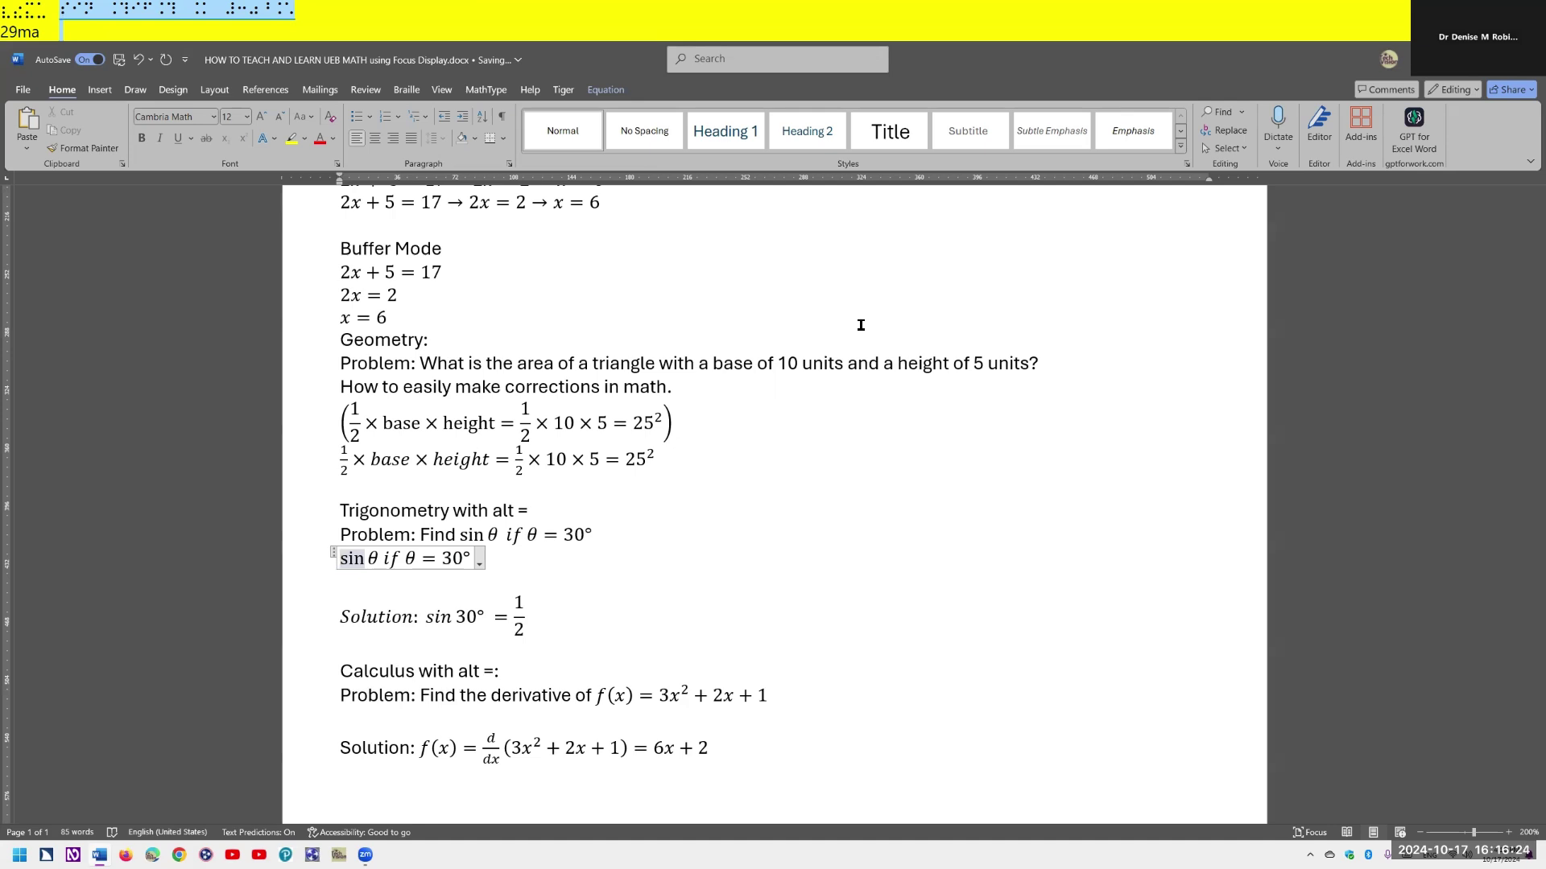
pyautogui.hotkey('ctrl', 'shift', 'b')
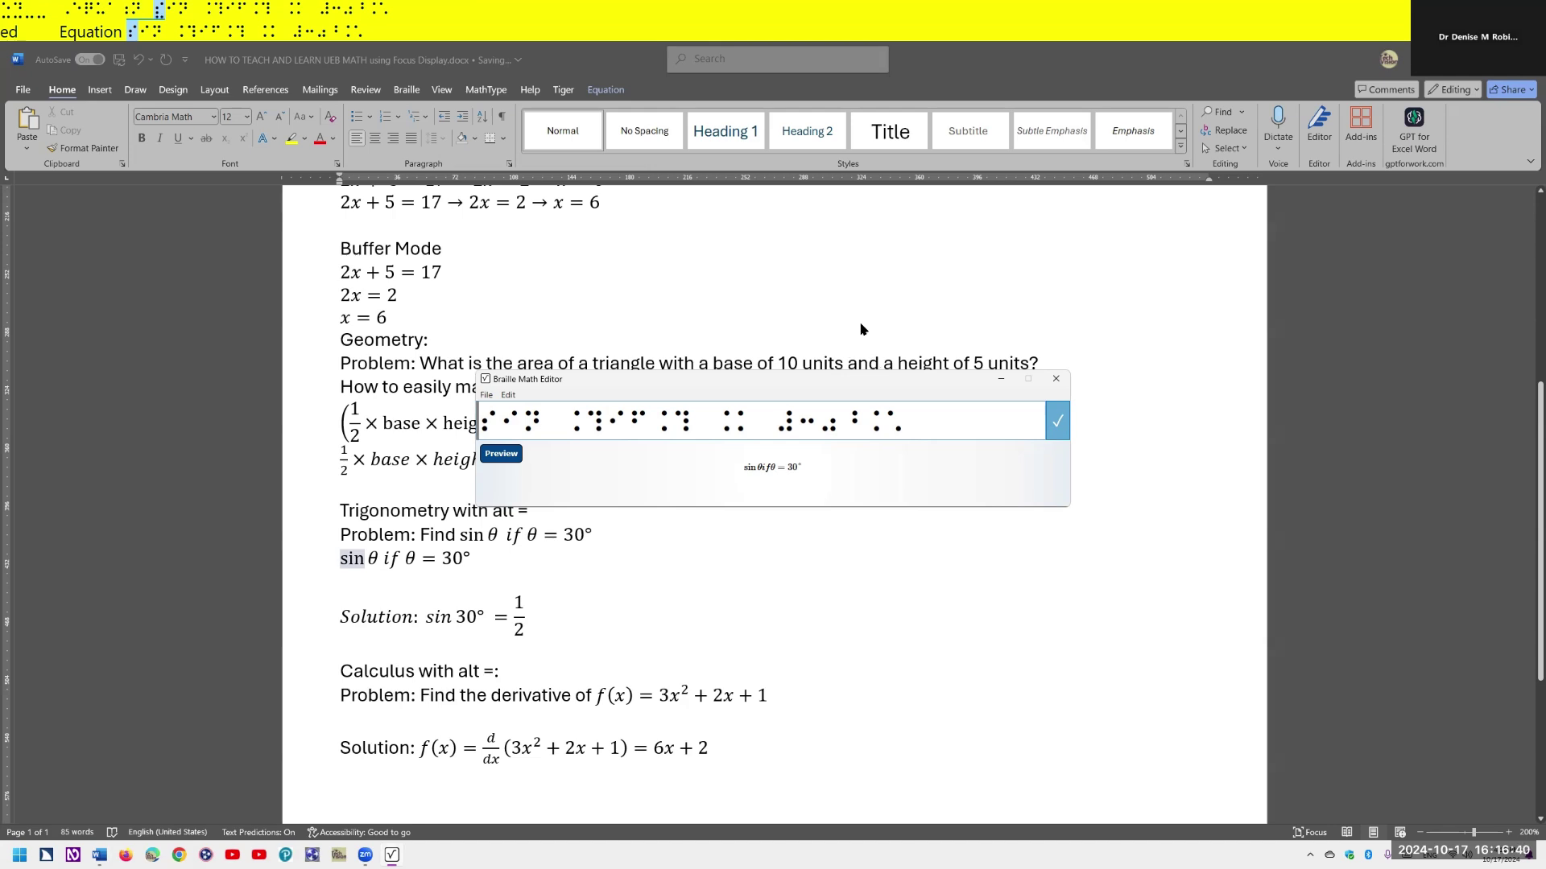
# - Check the equation's final braille cells, then close the Braille Math Editor
pyautogui.press('End')
pyautogui.press('Left')
pyautogui.press('Left')
pyautogui.press('Left')
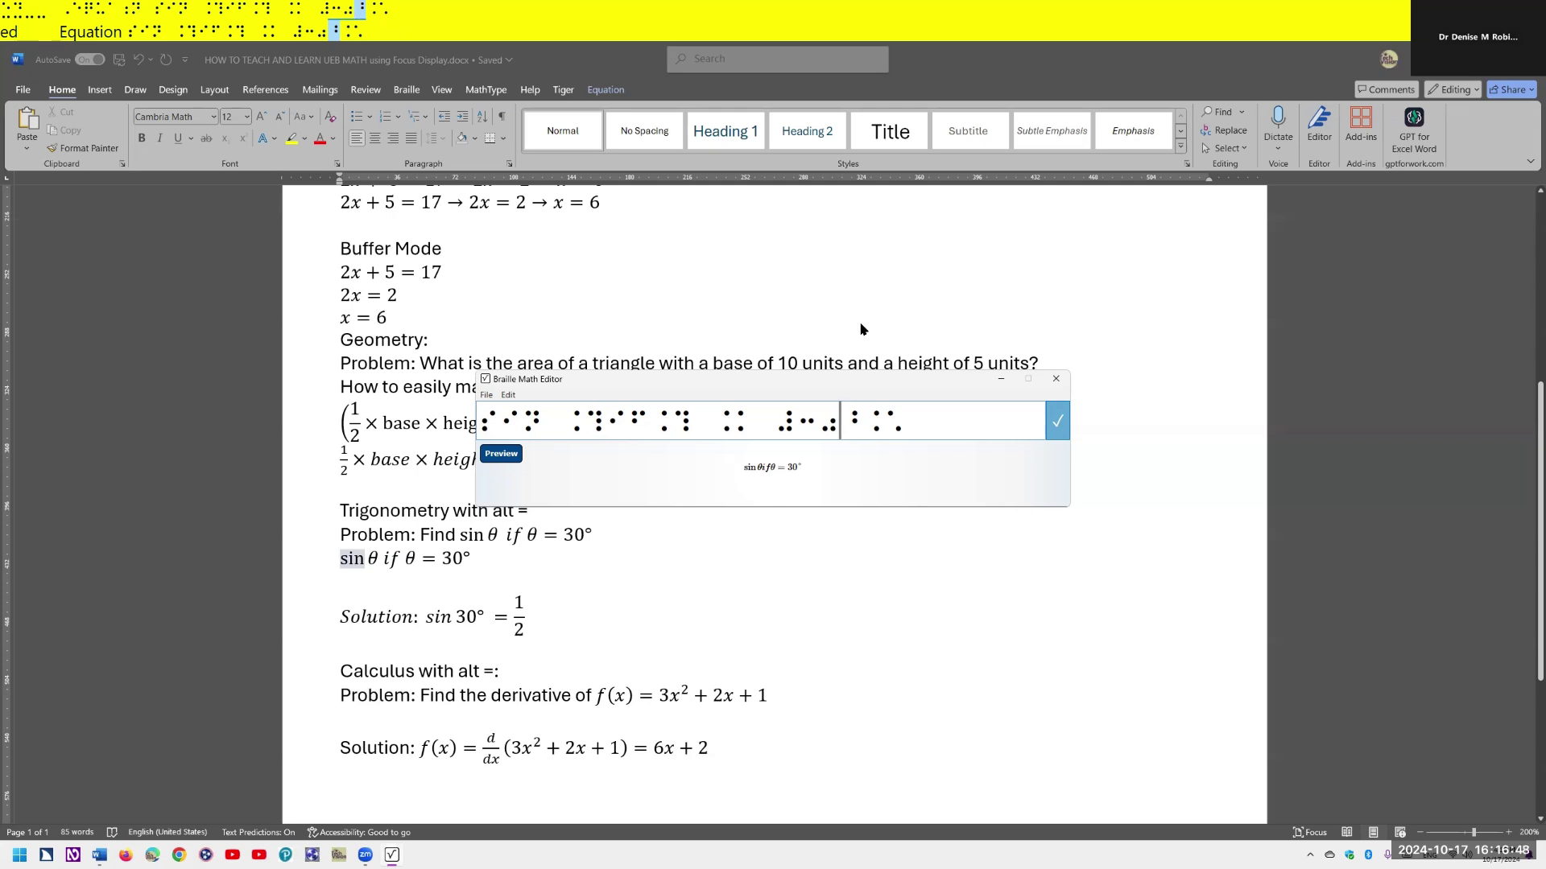
pyautogui.press('Right')
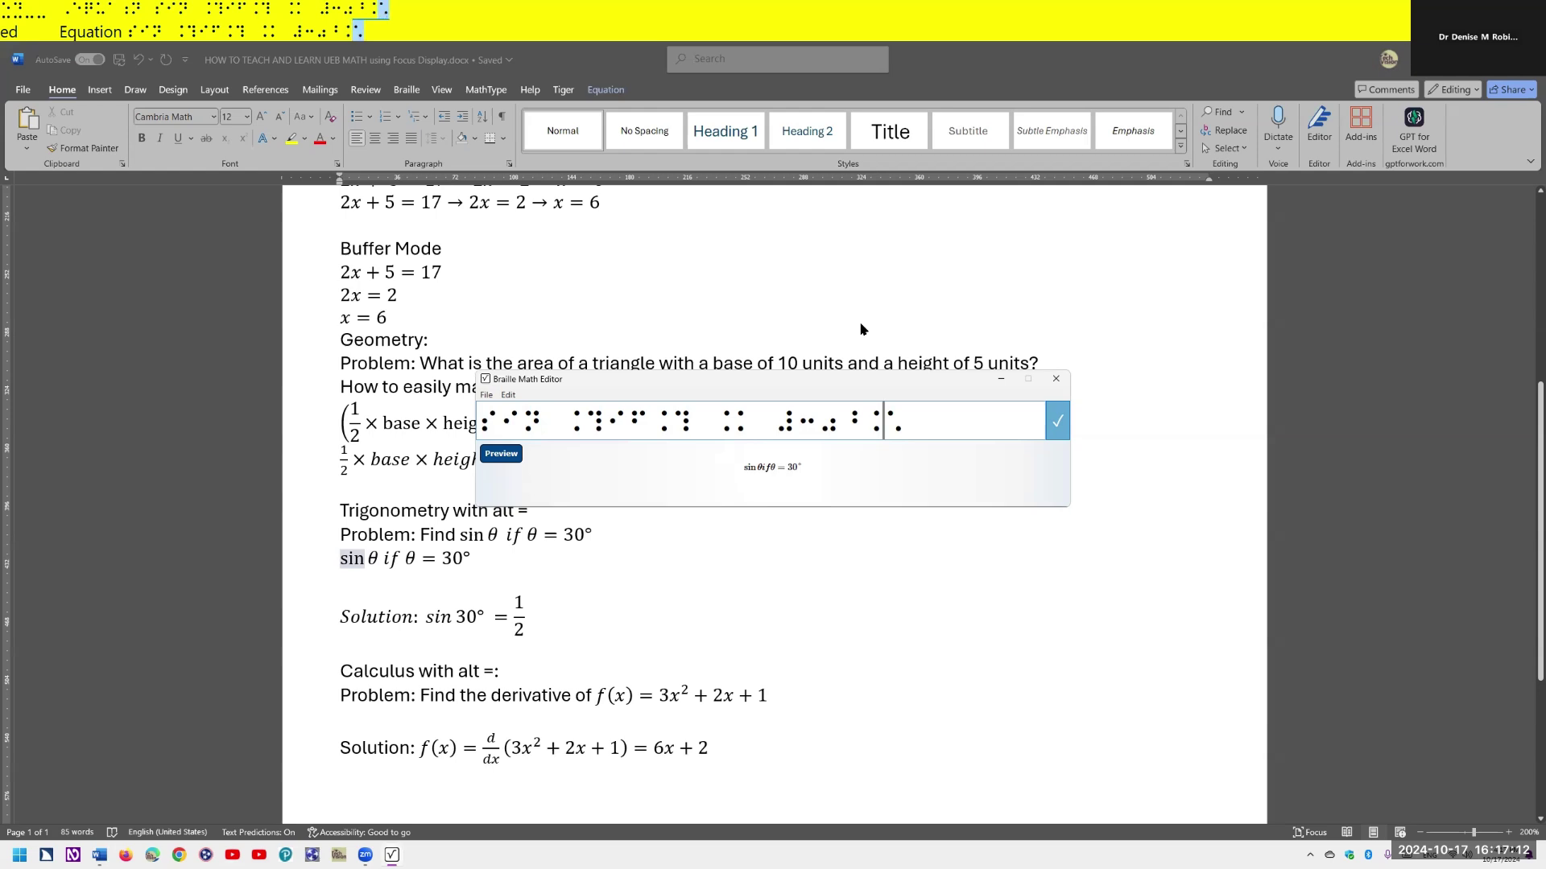
pyautogui.press('Return')
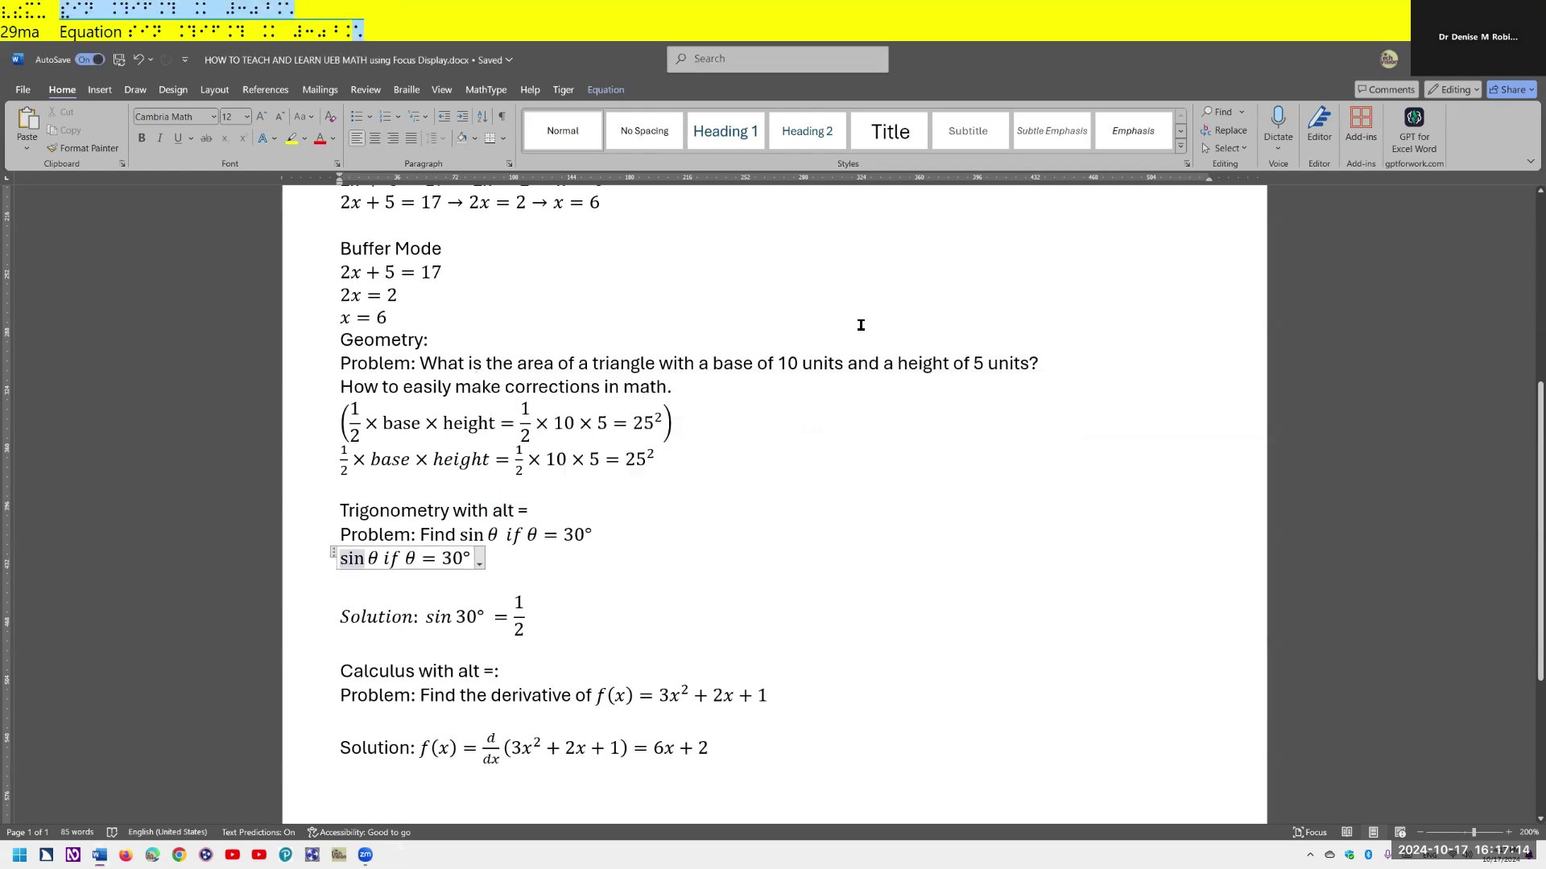
# - Remove the blank line under sin θ if θ = 30° and start a new equation below the Solution line
pyautogui.press('Down')
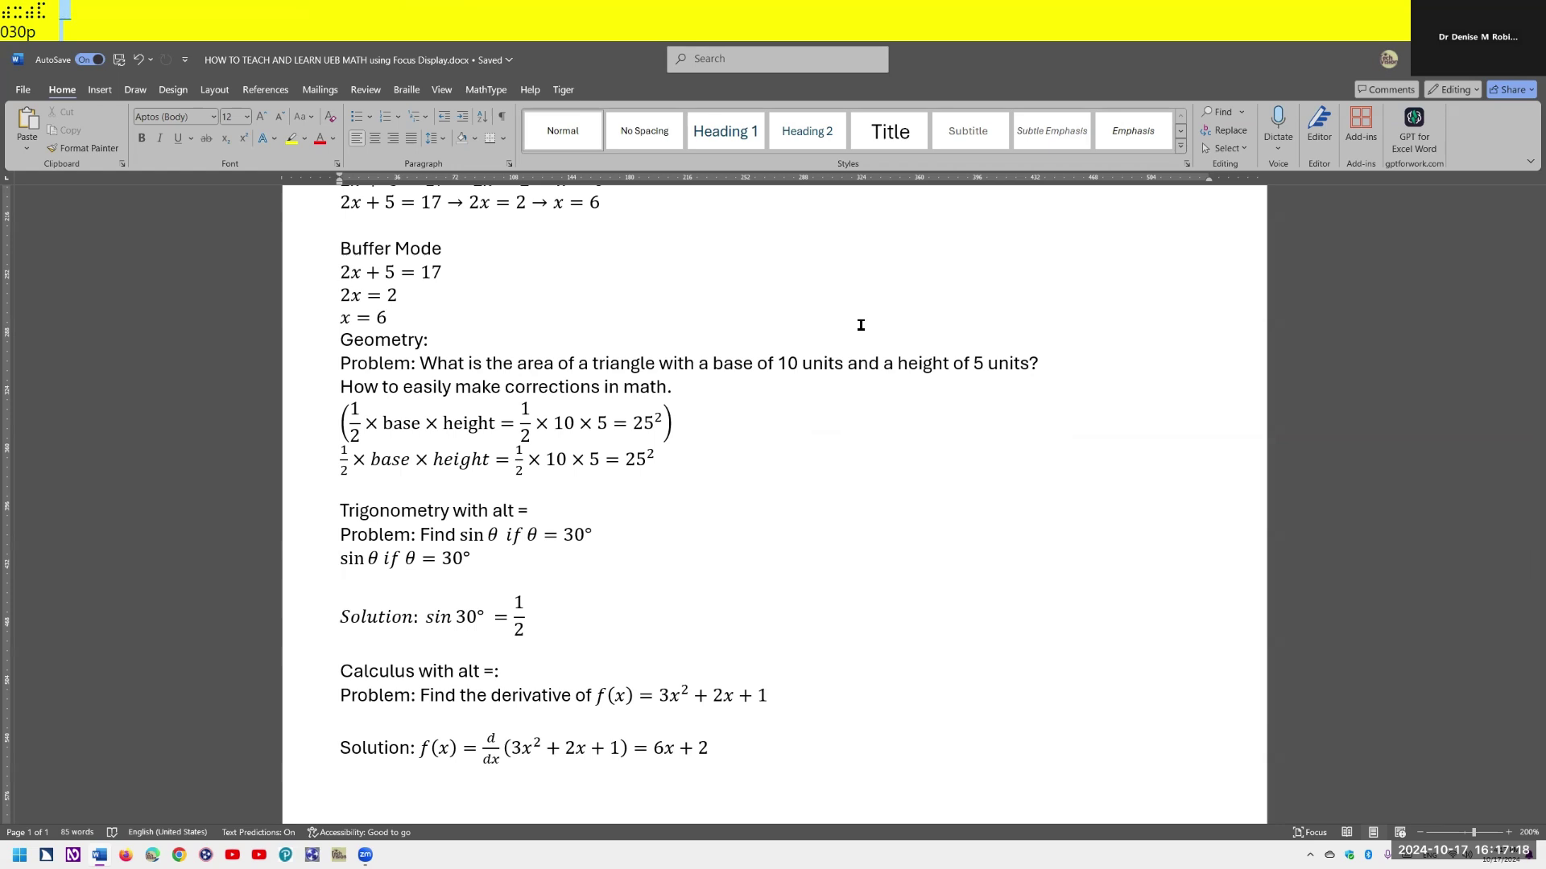
pyautogui.press('Delete')
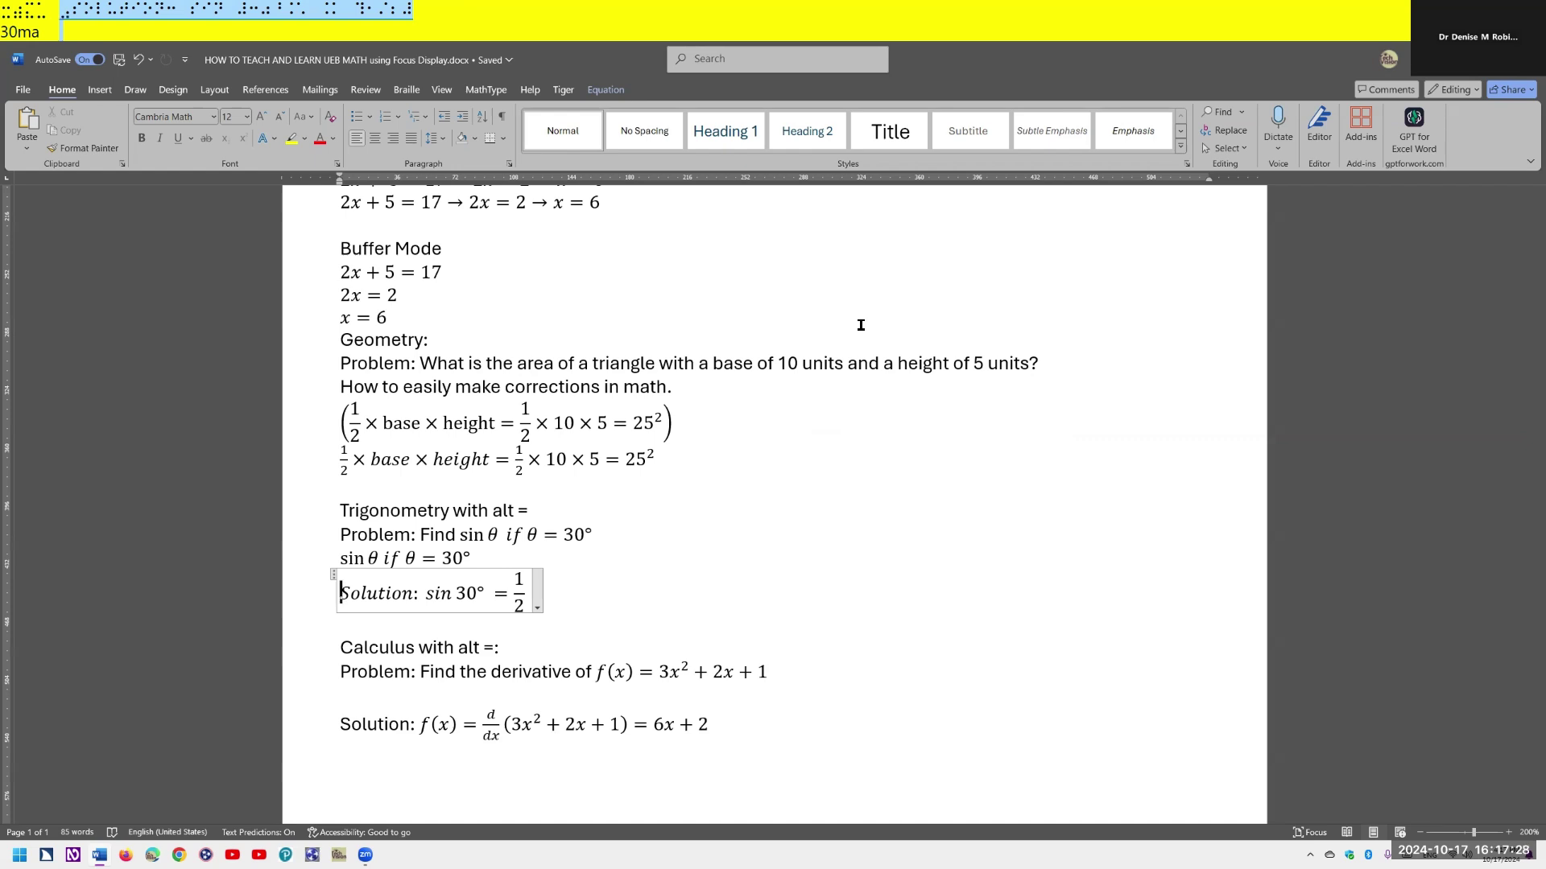
pyautogui.press('Left')
pyautogui.press('End')
pyautogui.press('Return')
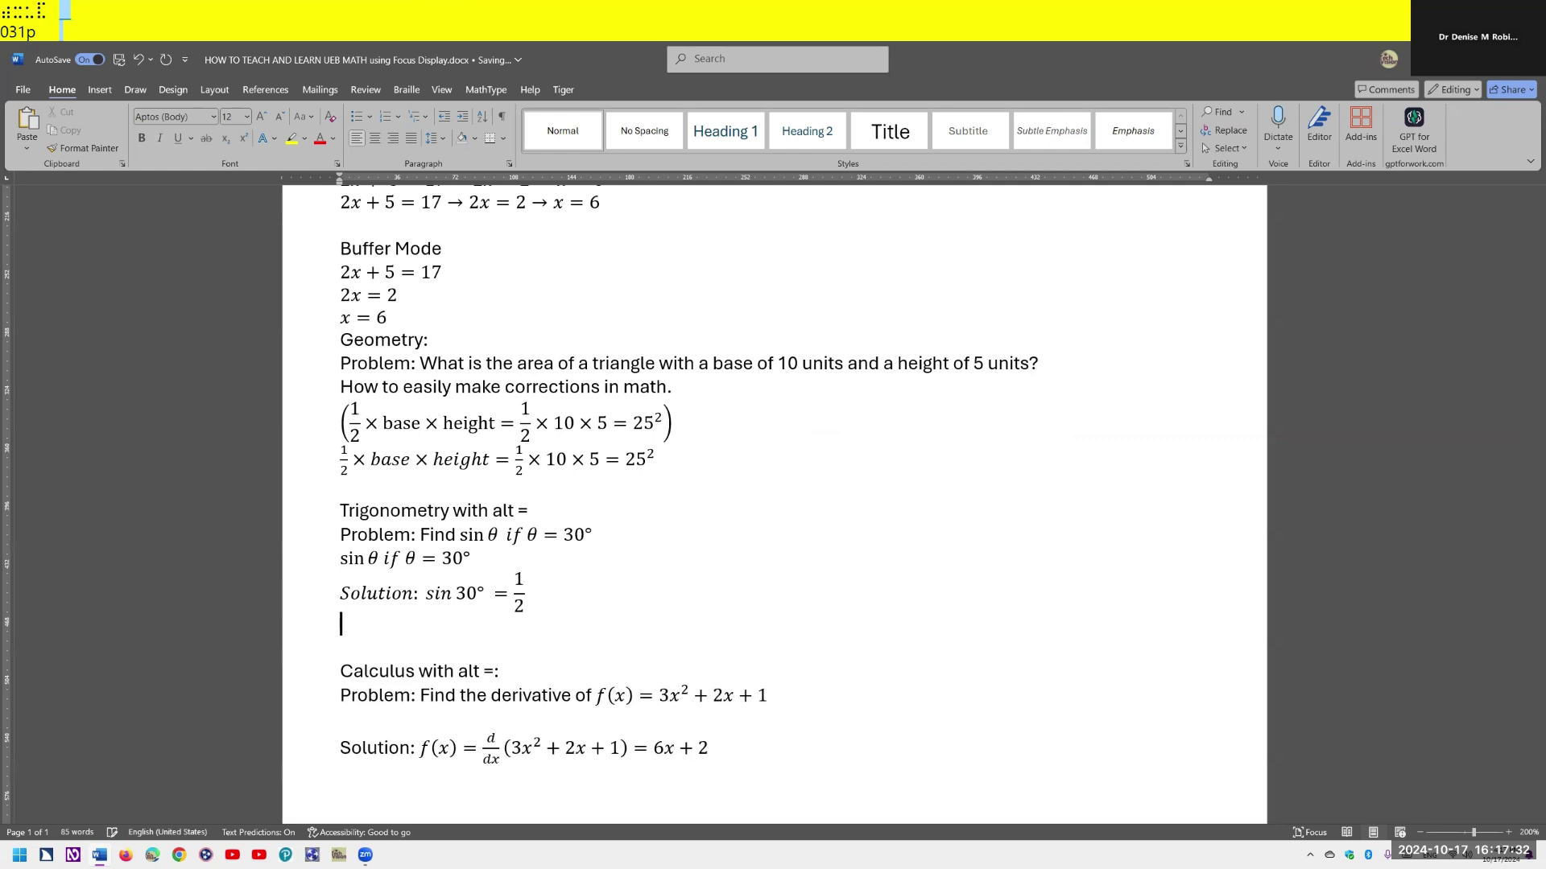
pyautogui.hotkey('alt', '=')
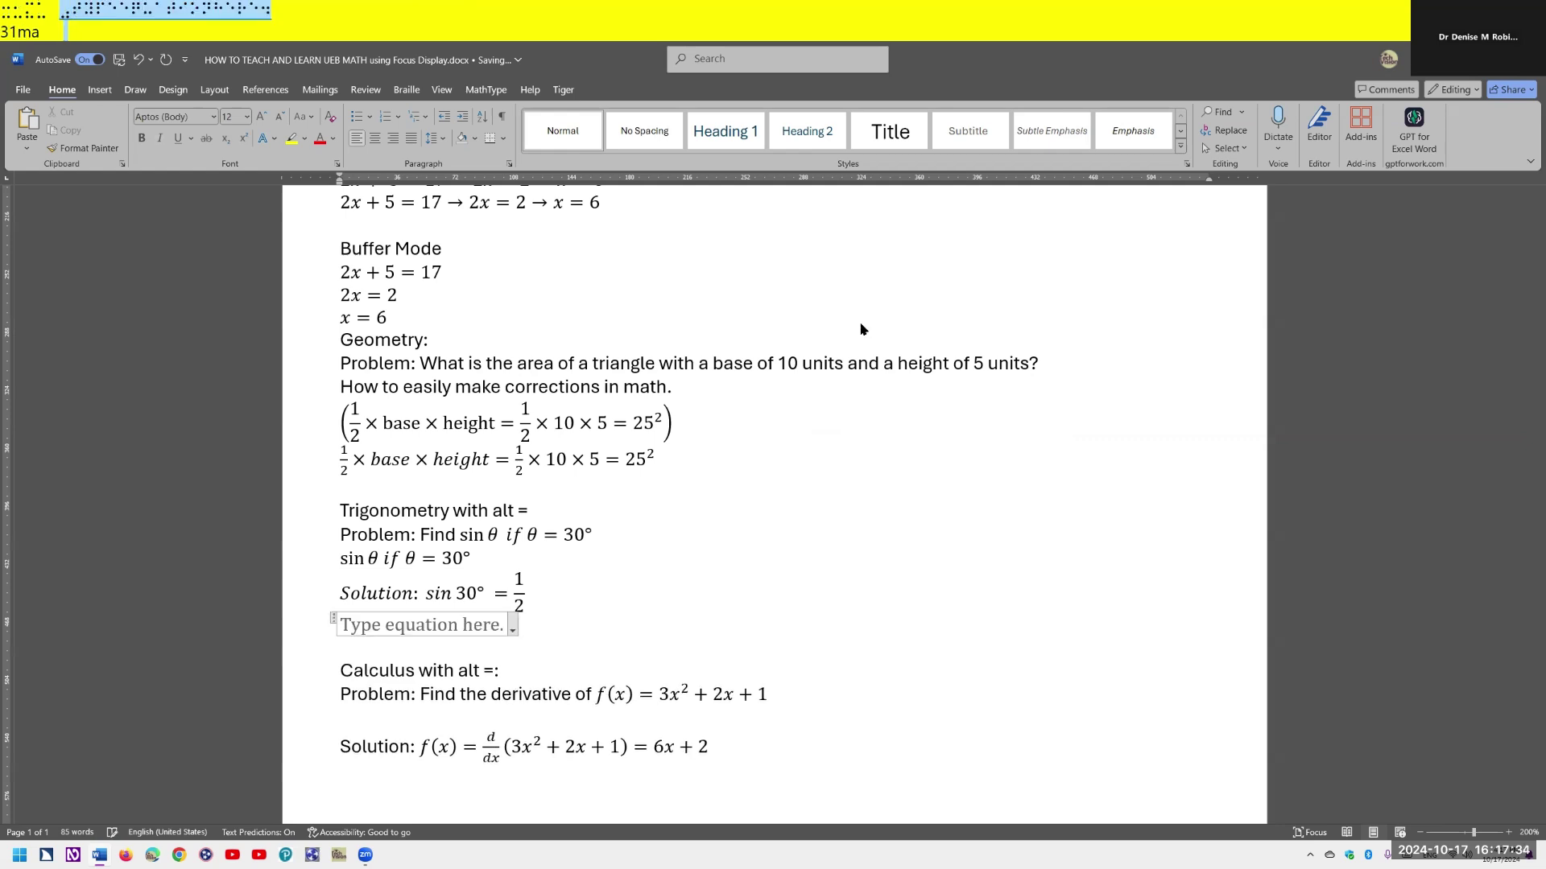
# - Enter sin 30° = 1/2, with the degree sign picked from the symbol list, then add an empty line
pyautogui.write('sin ')
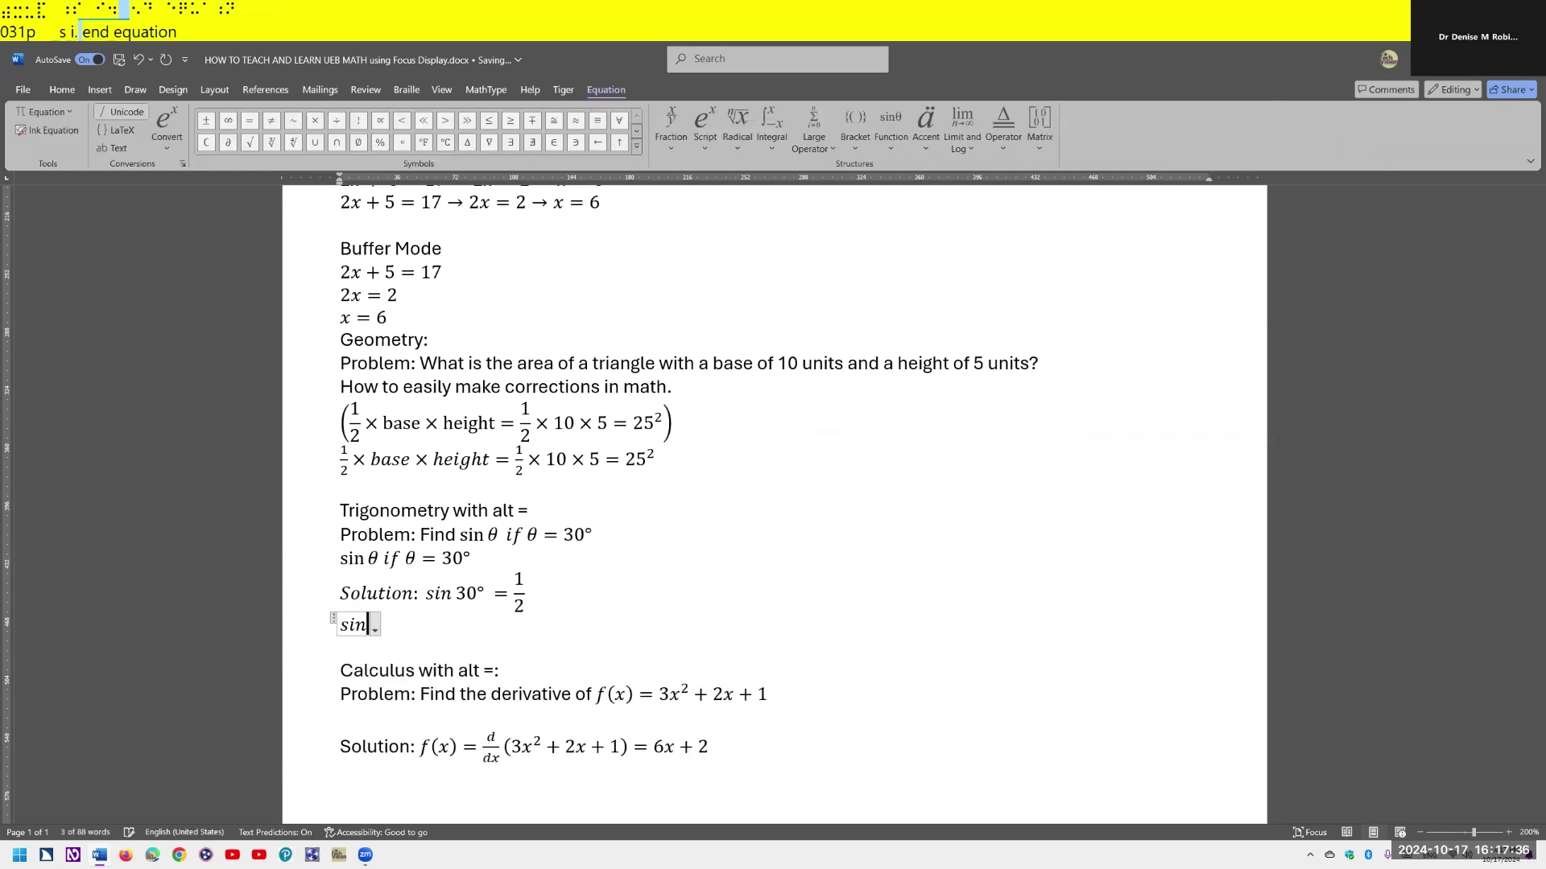
pyautogui.write('30')
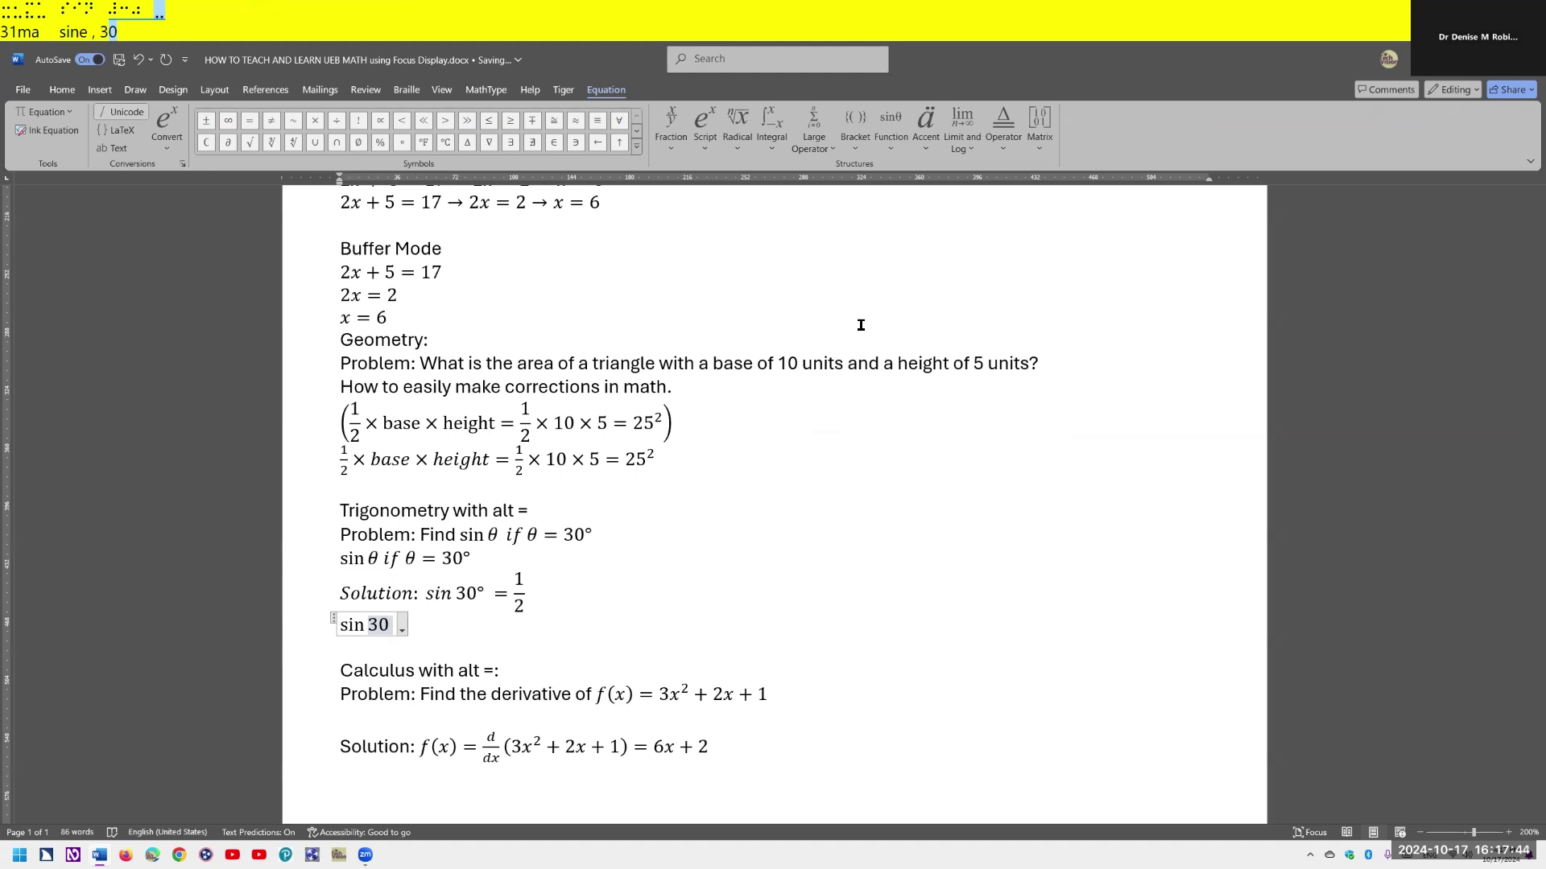
pyautogui.press('Insert+x')
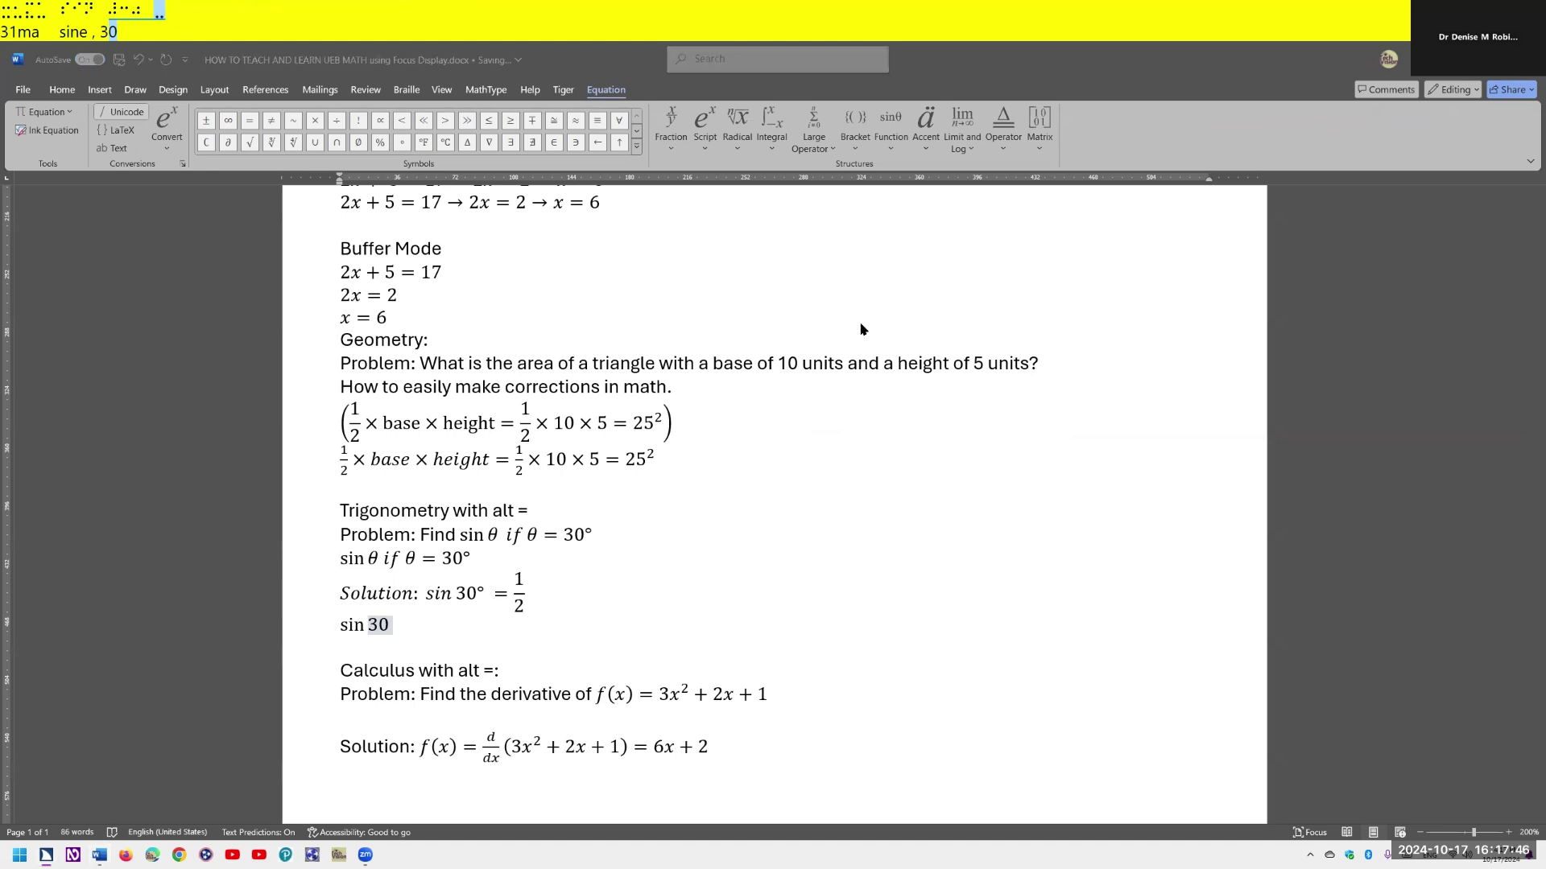
pyautogui.press('d')
pyautogui.press('Down')
pyautogui.press('Down')
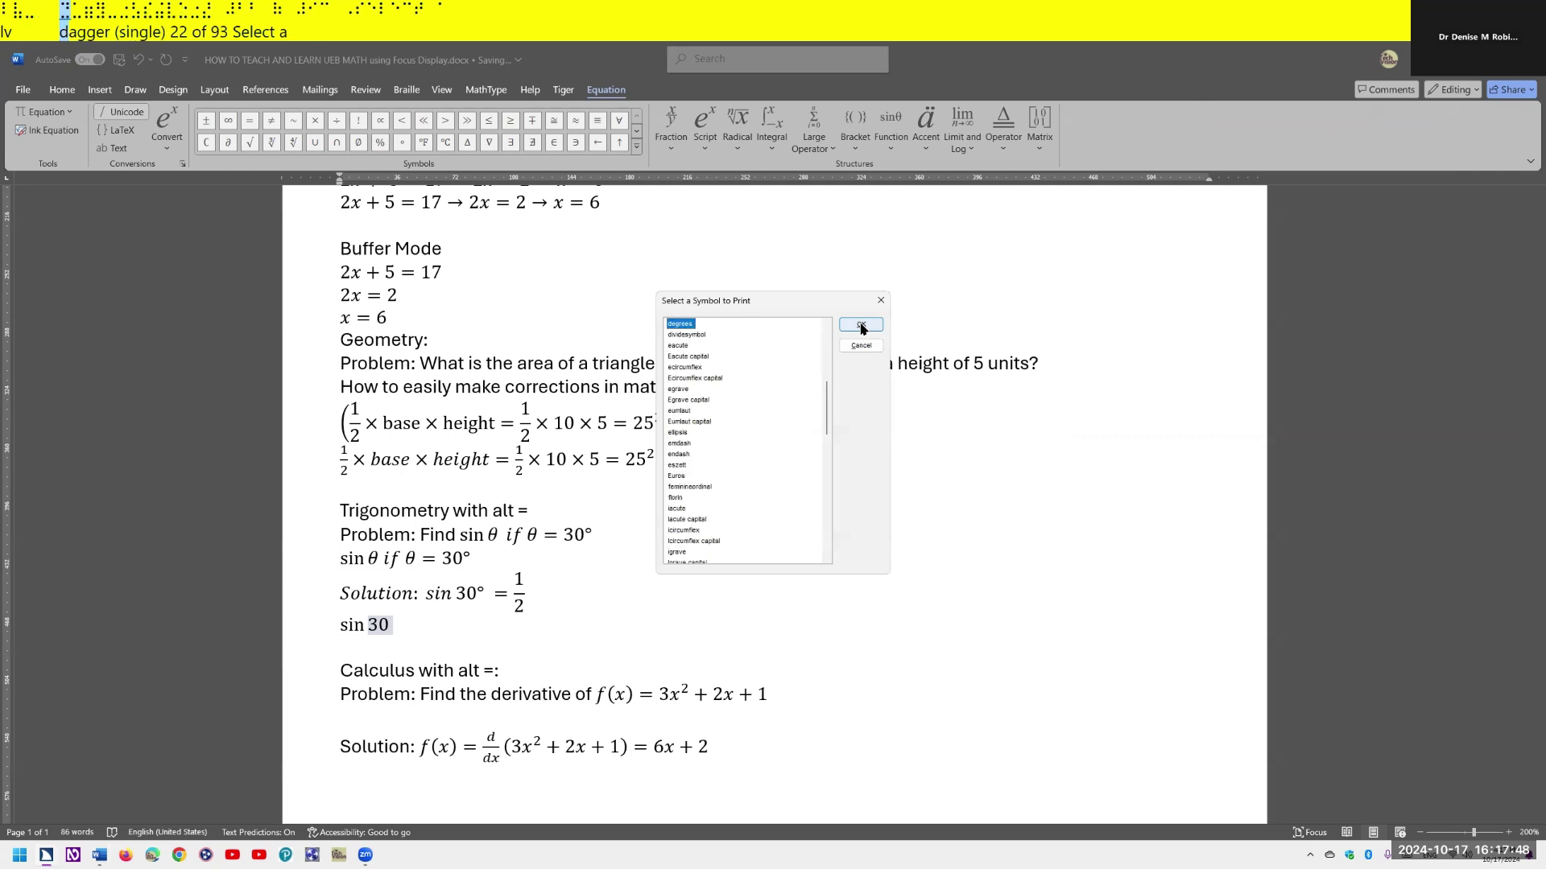
pyautogui.click(861, 325)
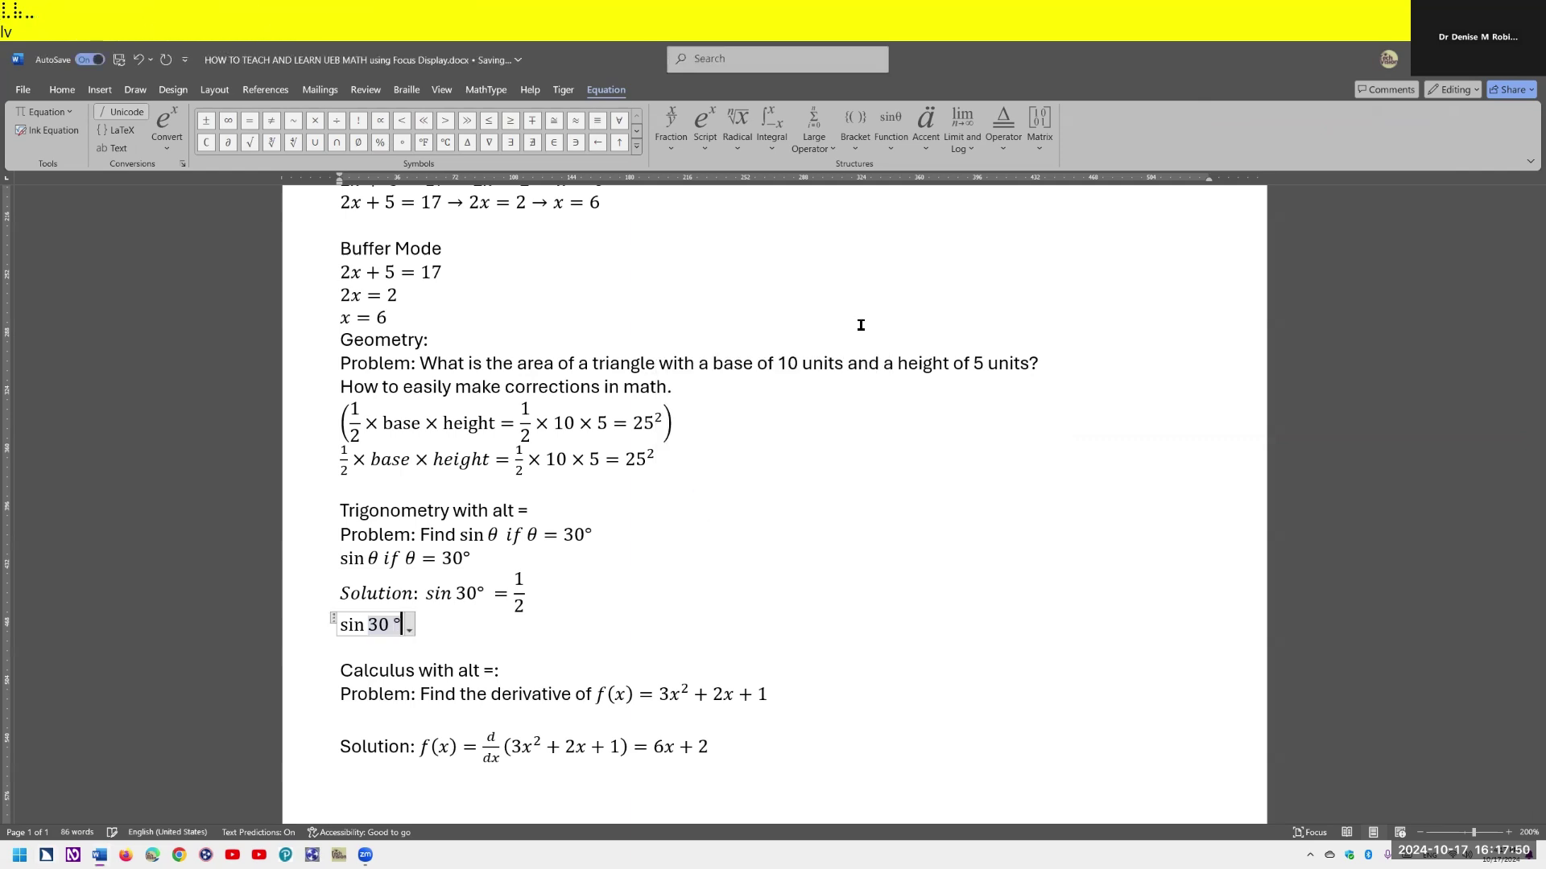
pyautogui.write('=')
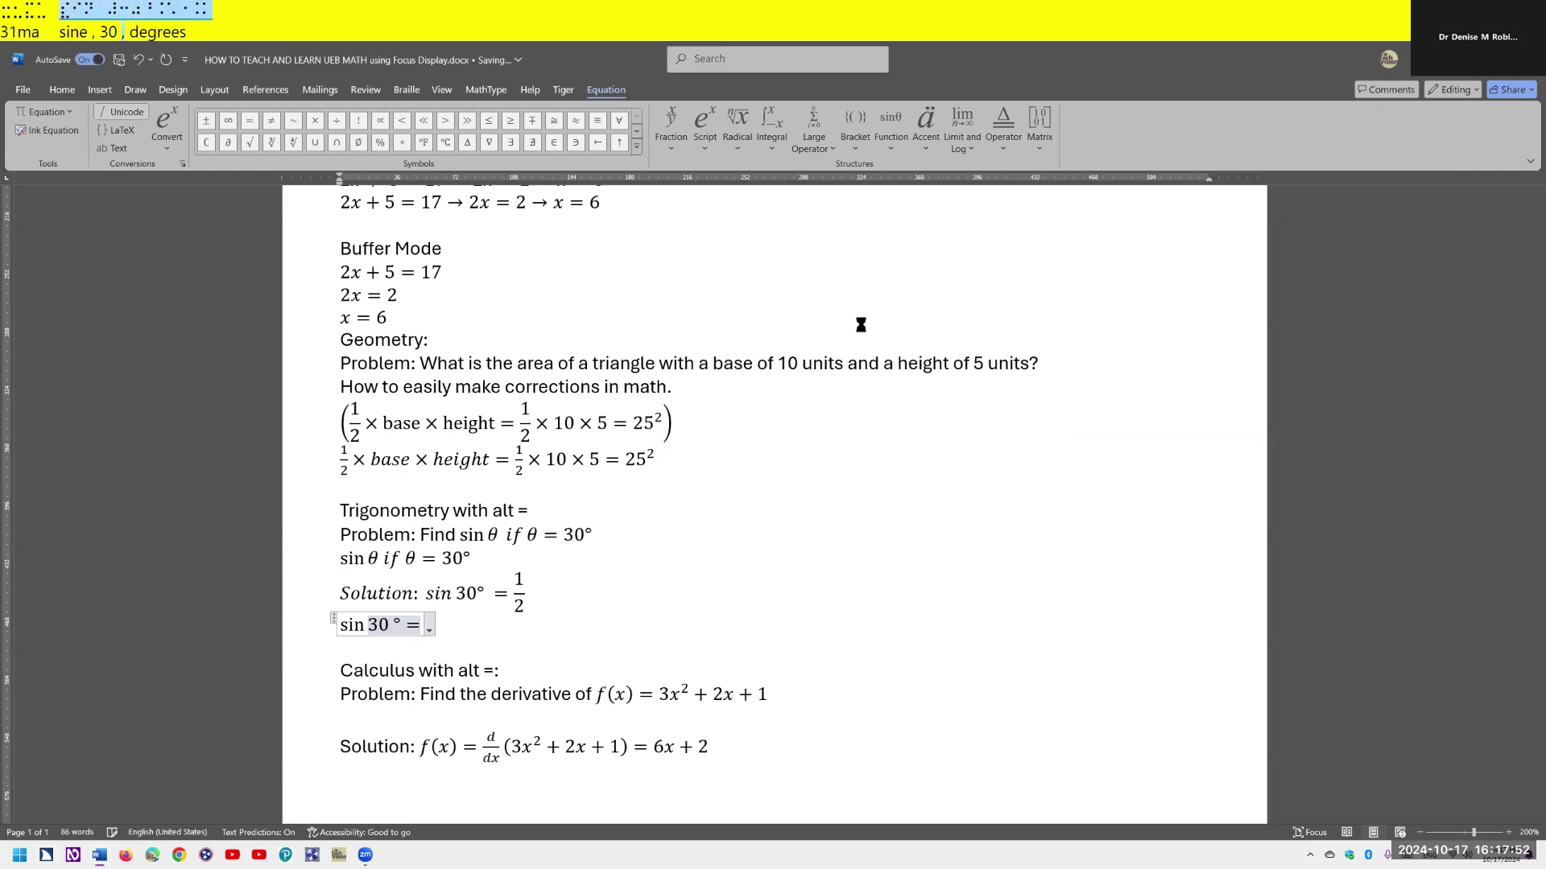
pyautogui.write('1/2')
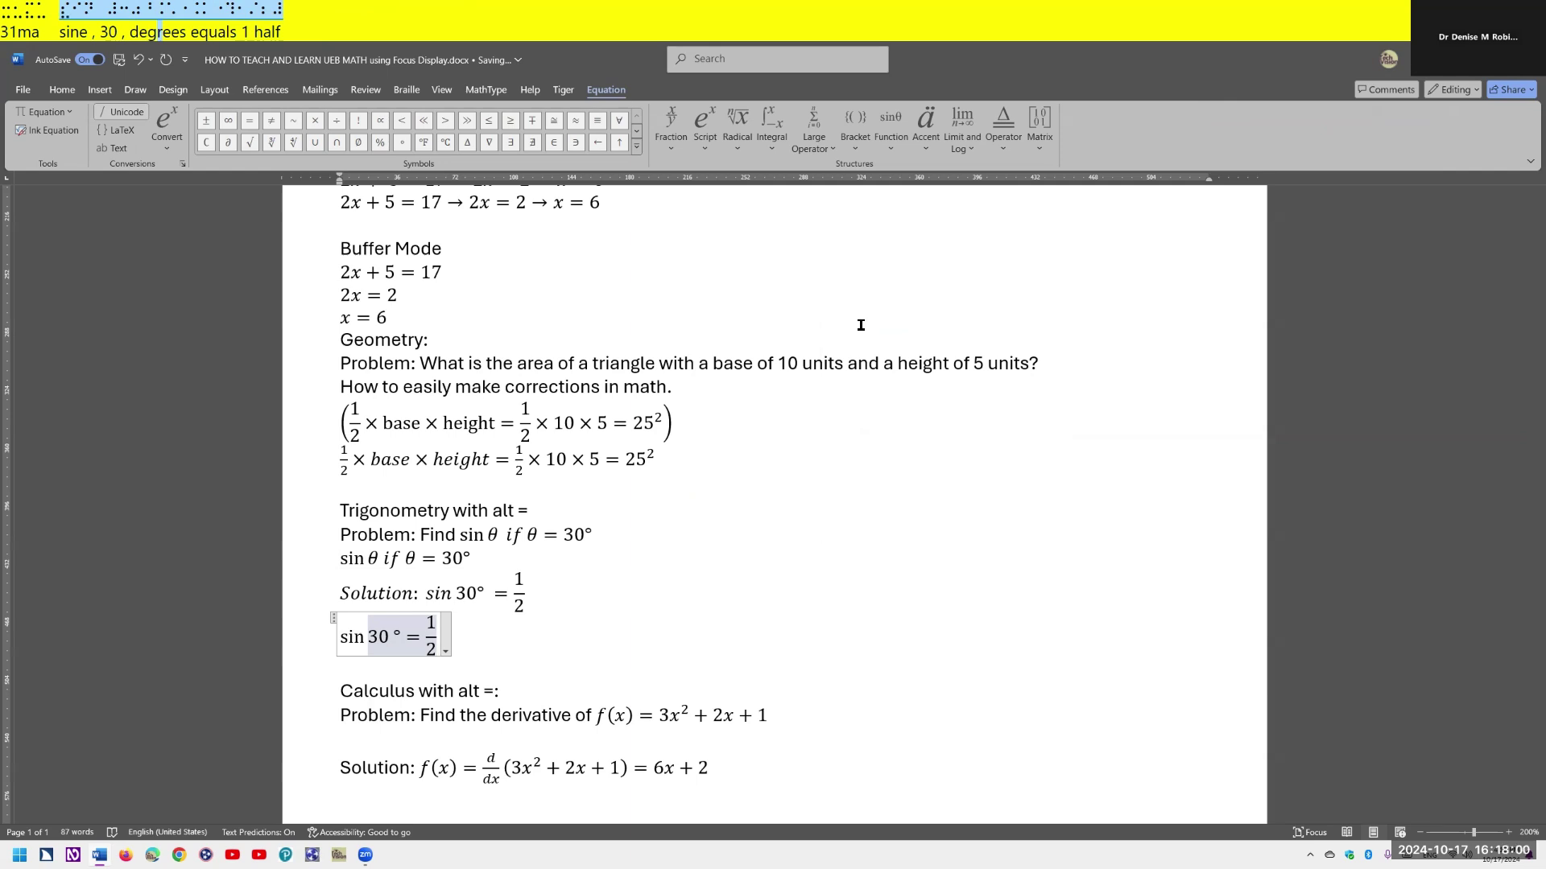
pyautogui.press('Right')
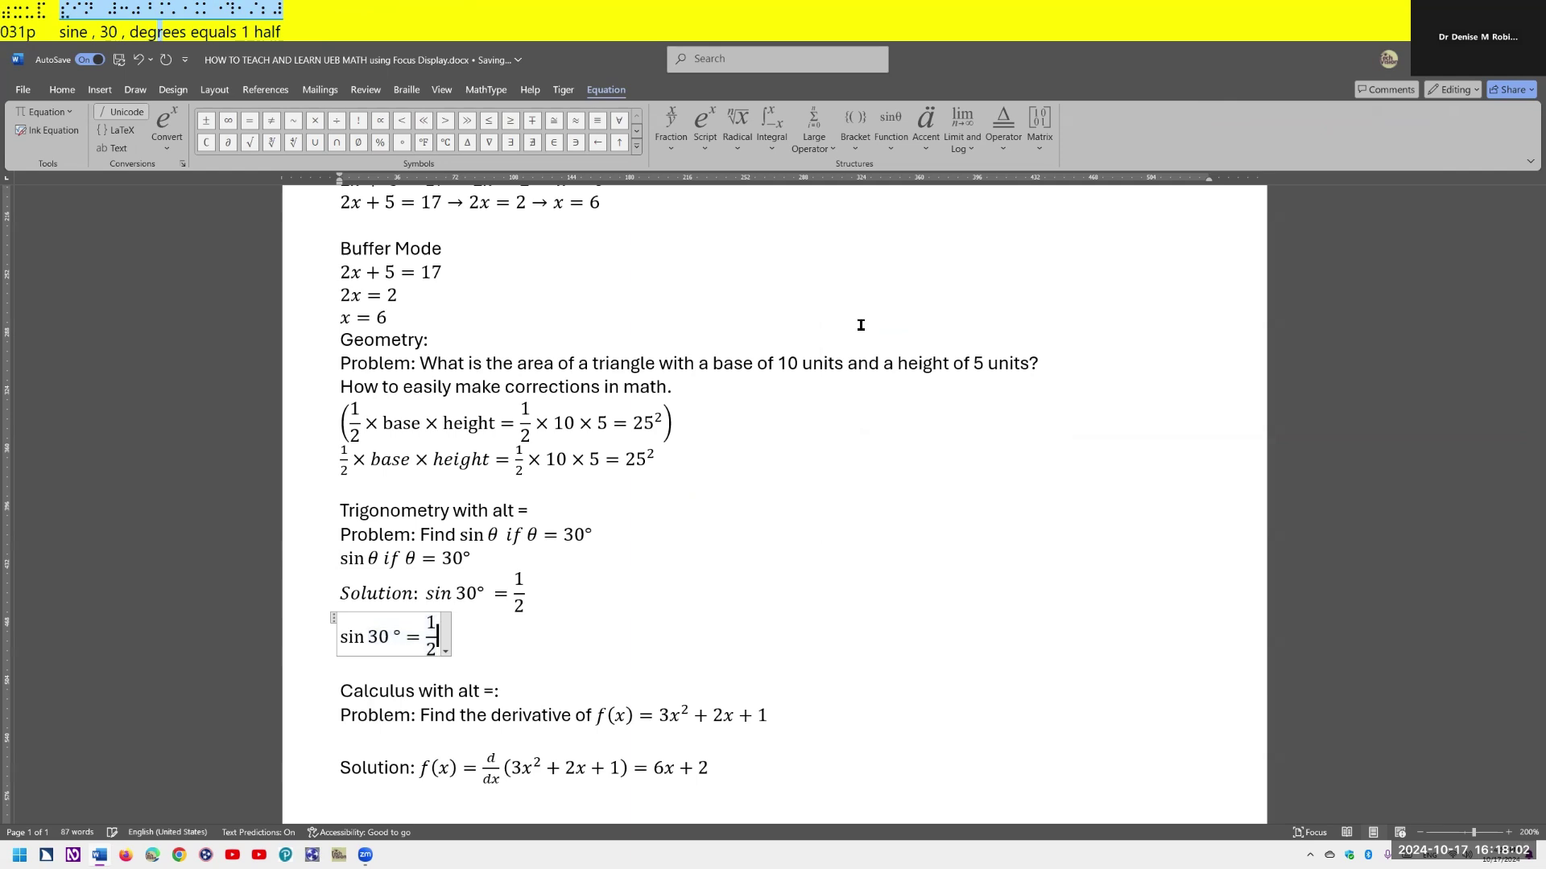
pyautogui.press('Return')
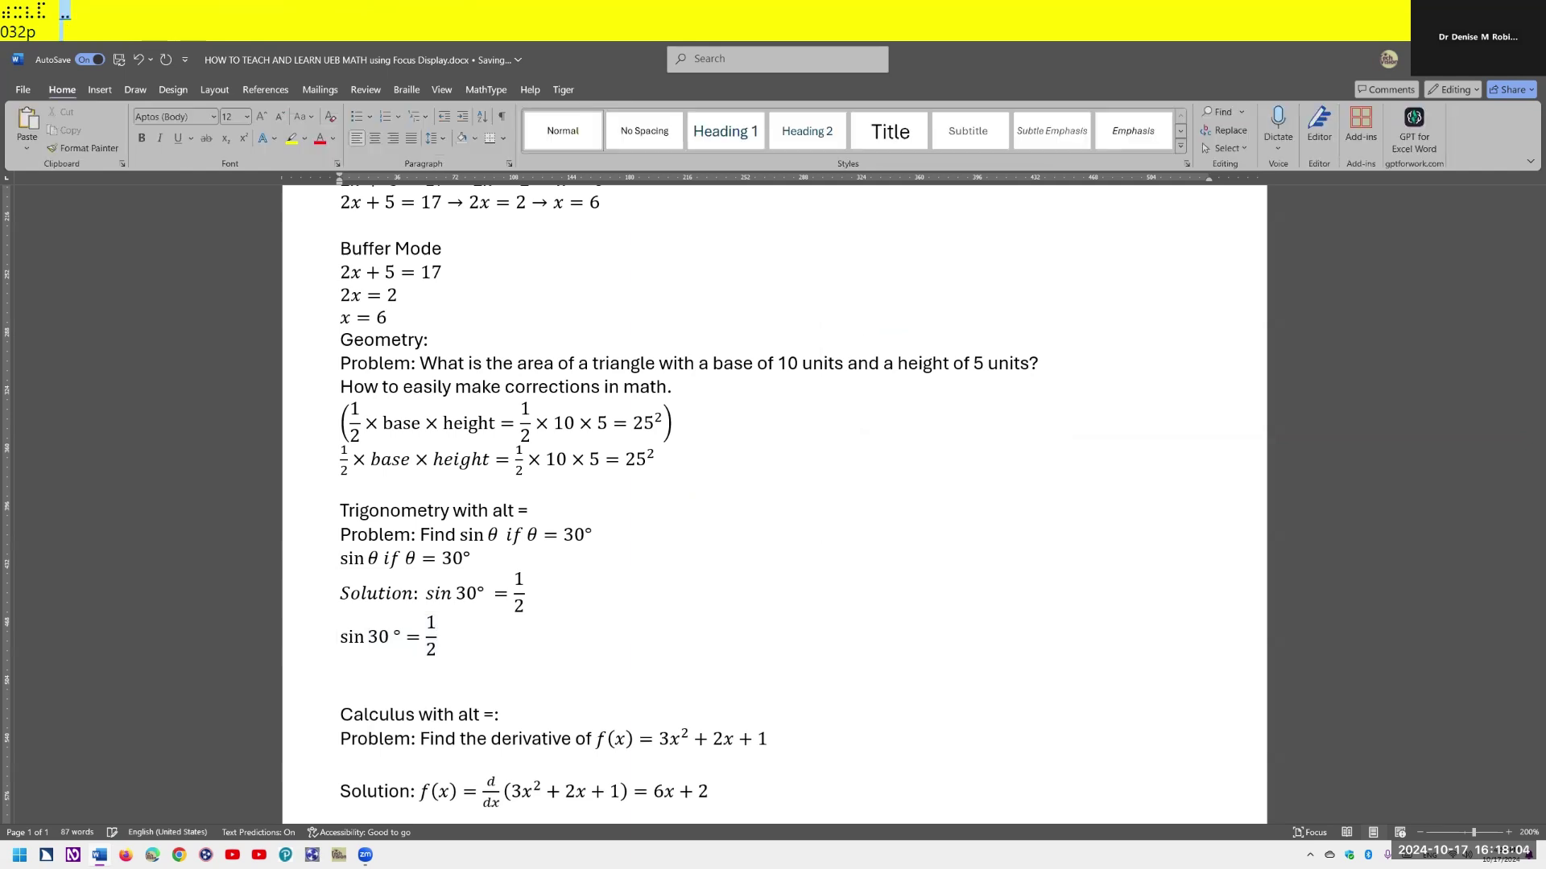
# - In linear format, delete the space between 30 and °, then restore professional format
pyautogui.press('Up')
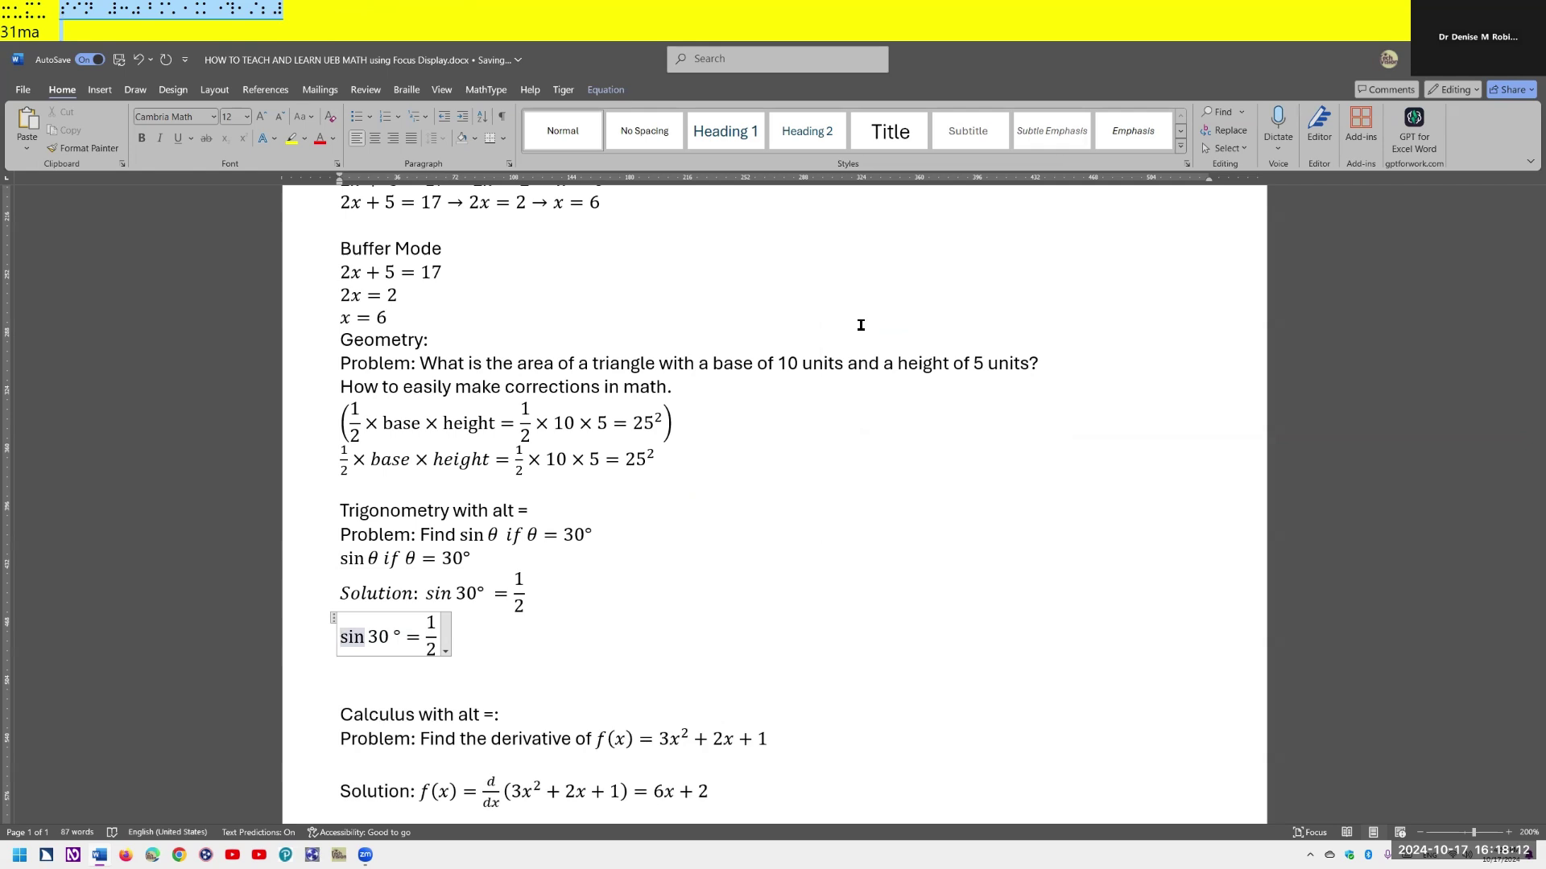
pyautogui.hotkey('ctrl', 'shift', '=')
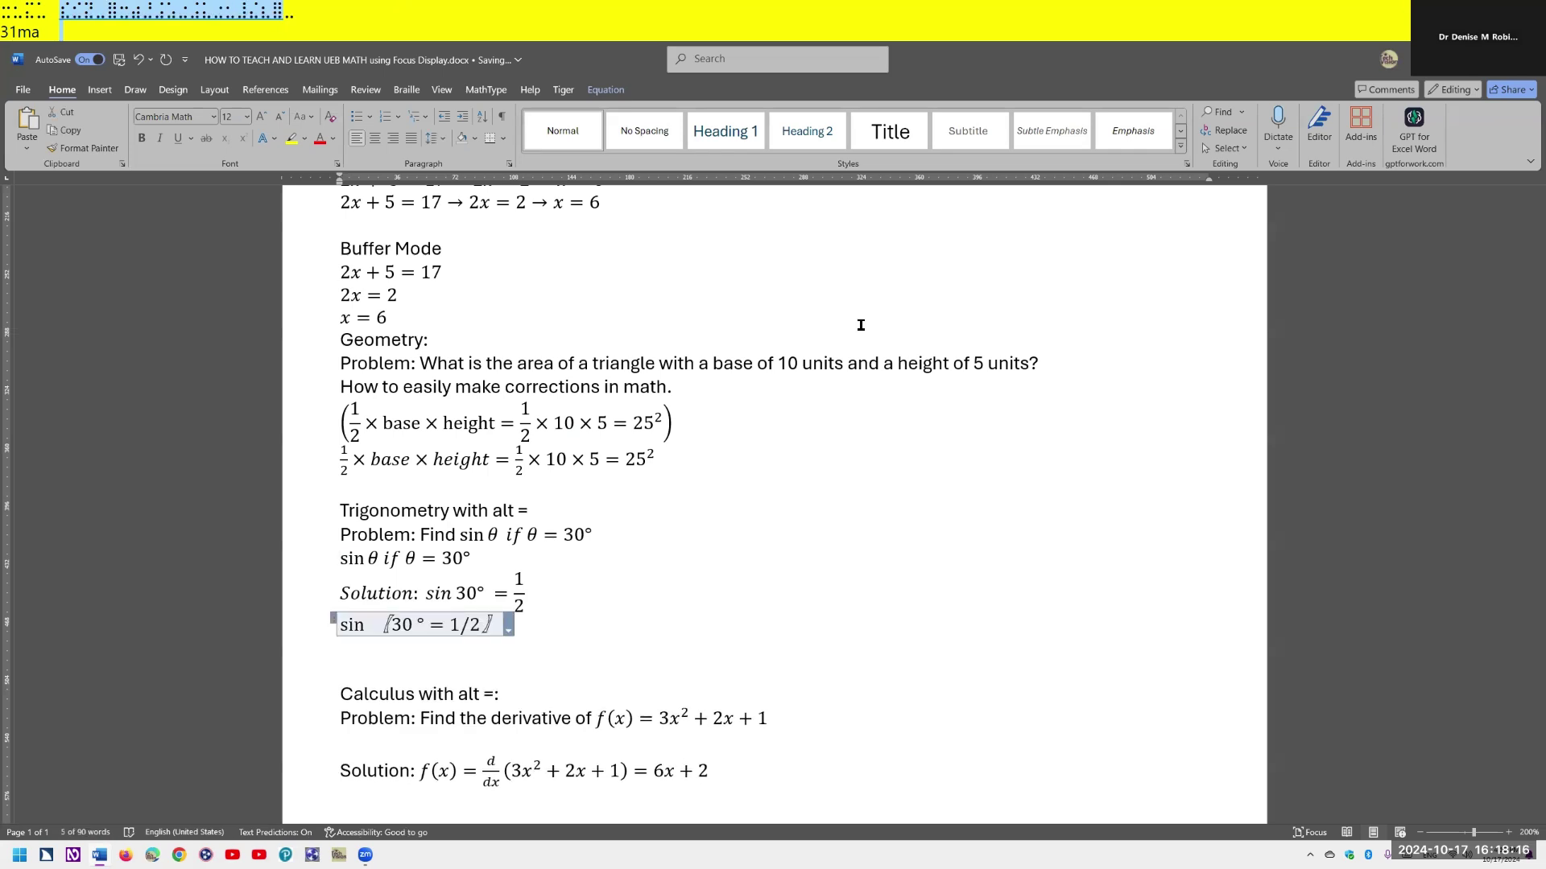
pyautogui.press('Right')
pyautogui.press('Left')
pyautogui.press('Left')
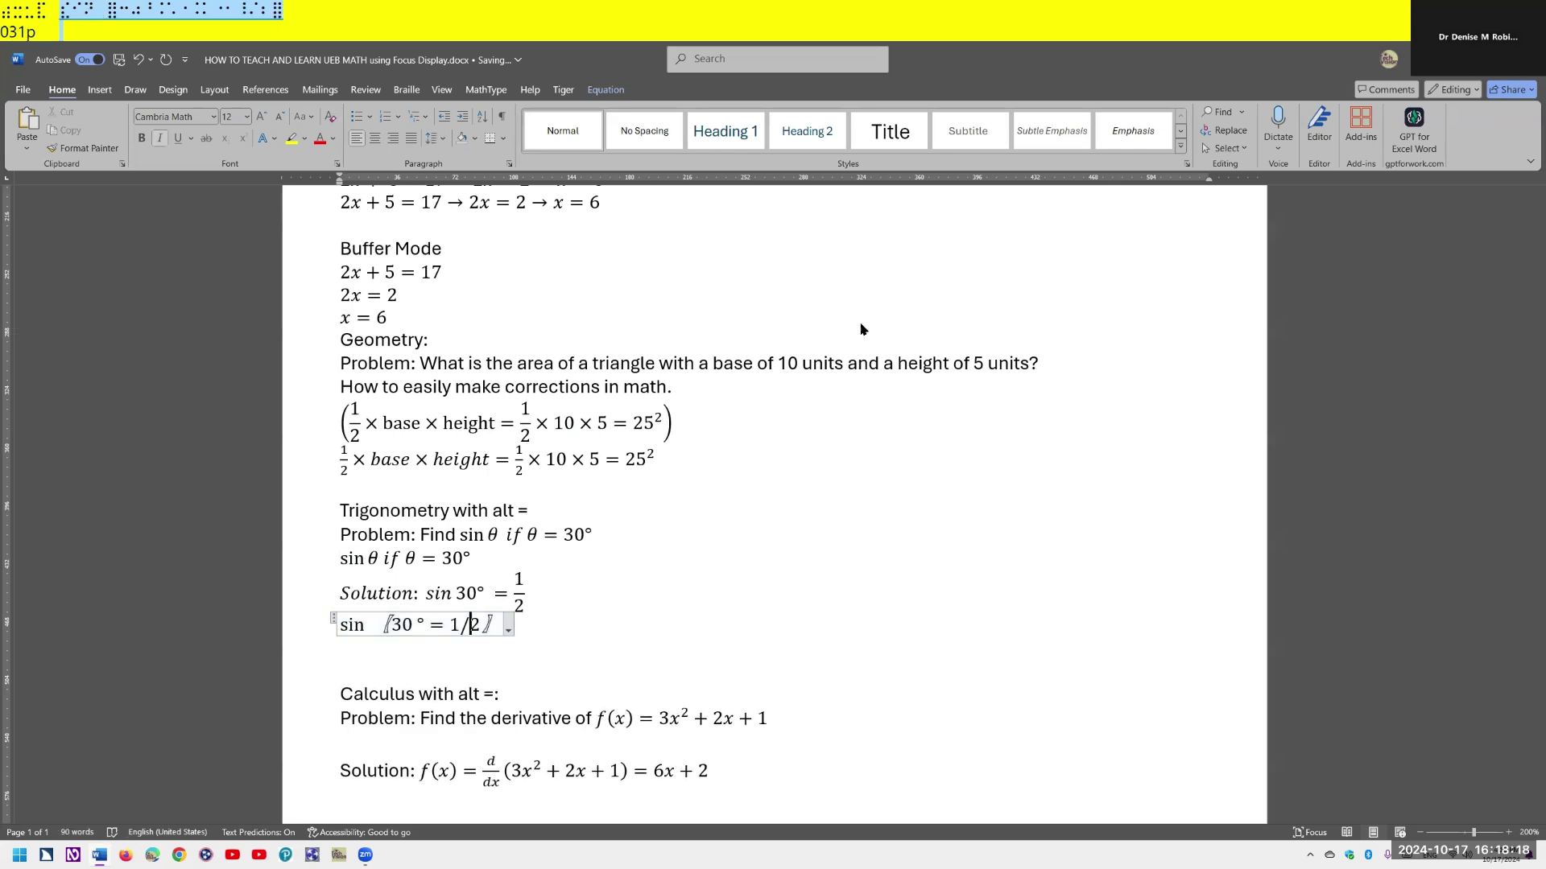
pyautogui.press('Left')
pyautogui.press('Left')
pyautogui.press('Left')
pyautogui.press('Left')
pyautogui.press('BackSpace')
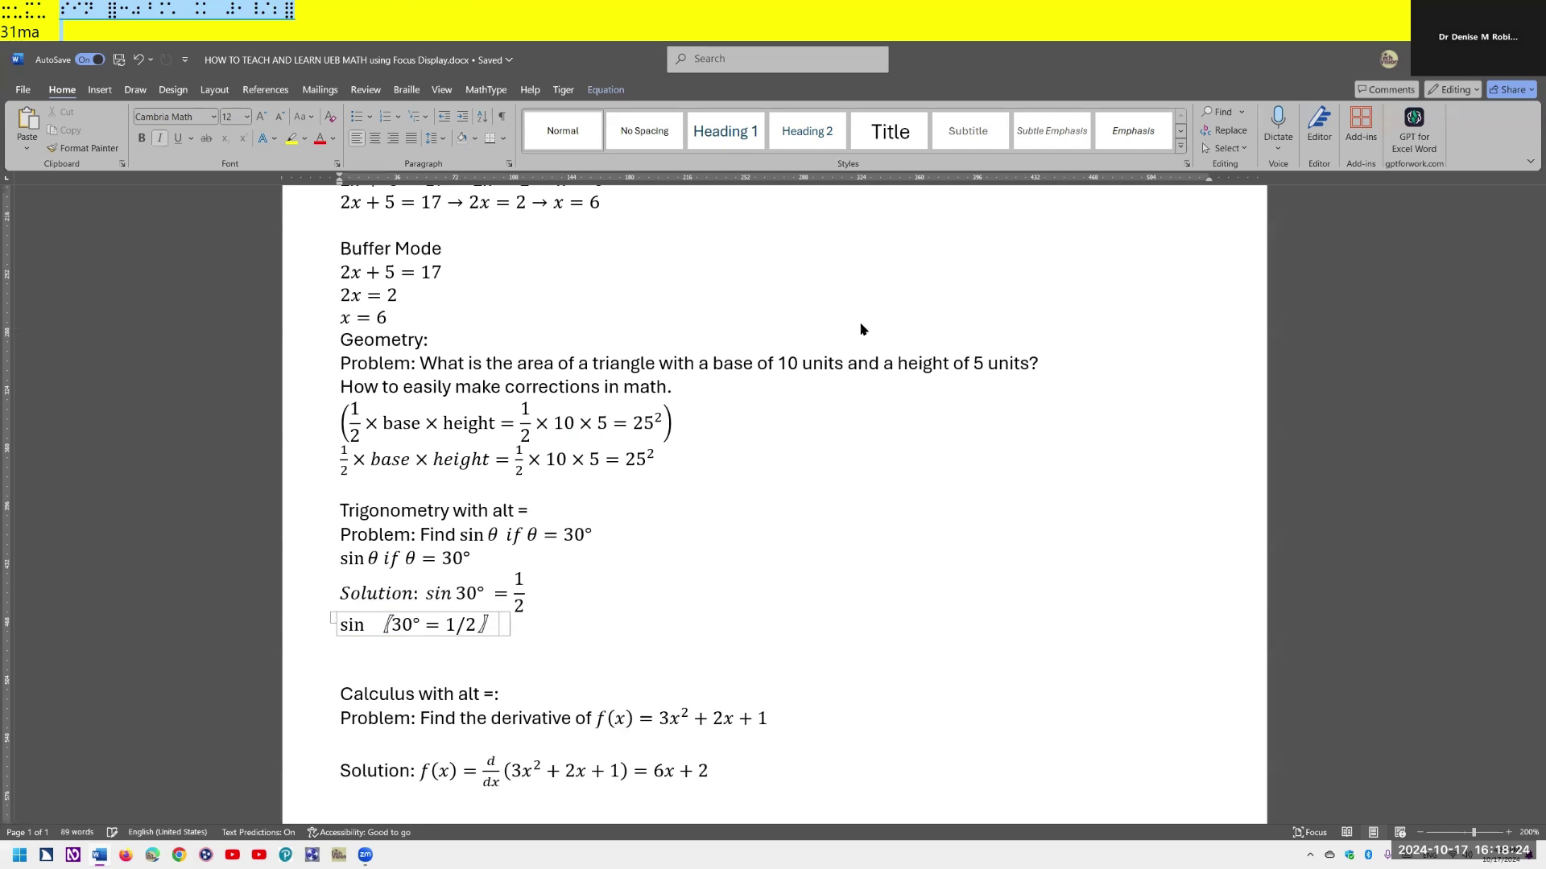
pyautogui.hotkey('ctrl', '=')
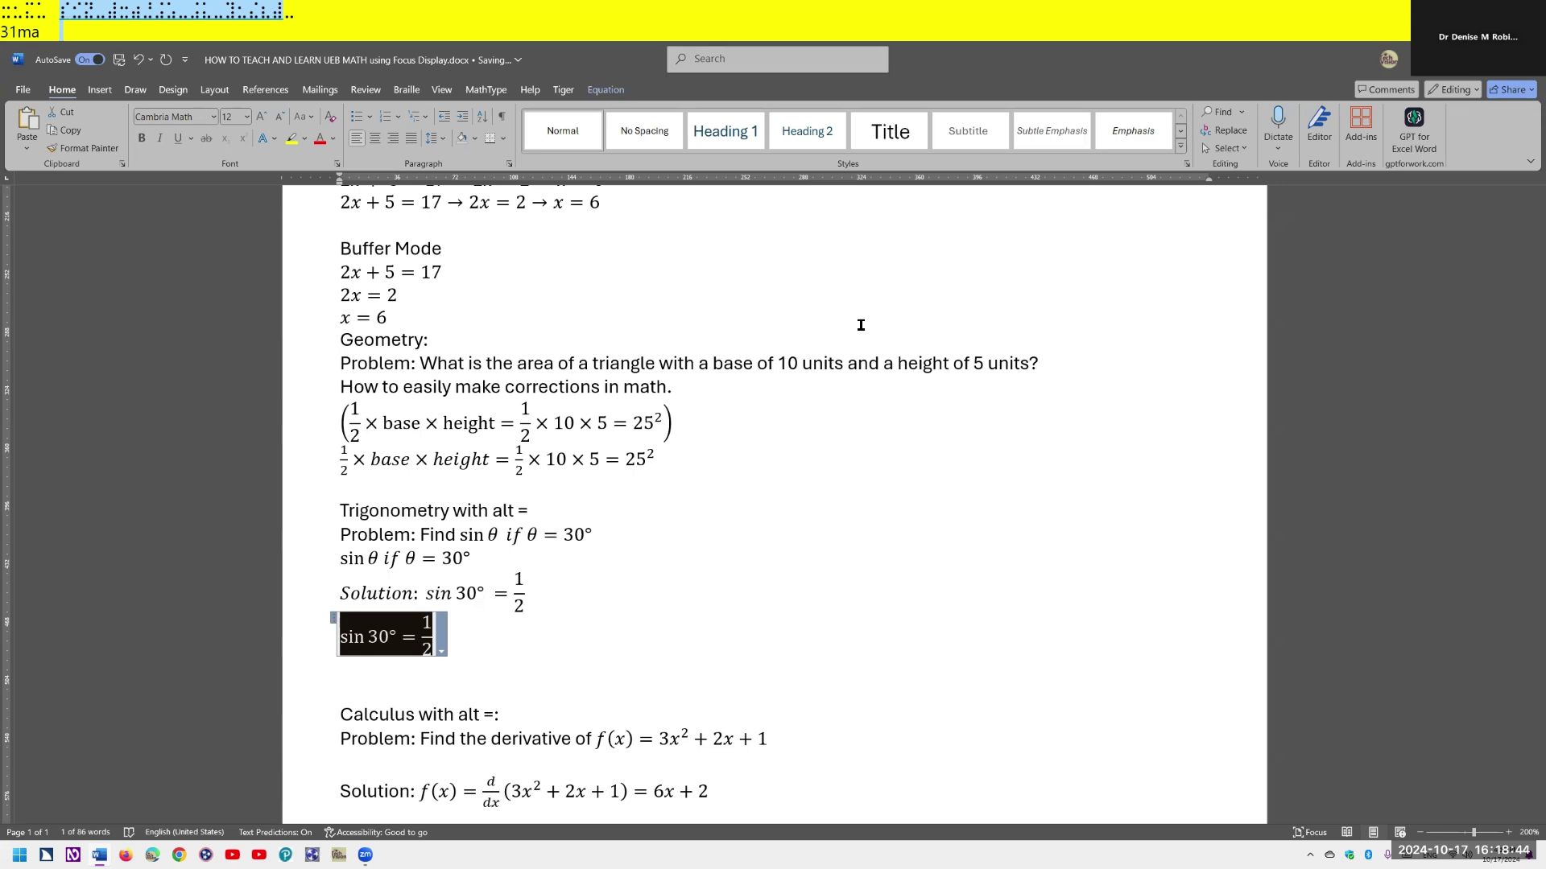
# - Append the equation f(x) = 3x^2 + 2x + 1 to the end of the derivative problem line
pyautogui.press('Down')
pyautogui.press('Down')
pyautogui.press('Down')
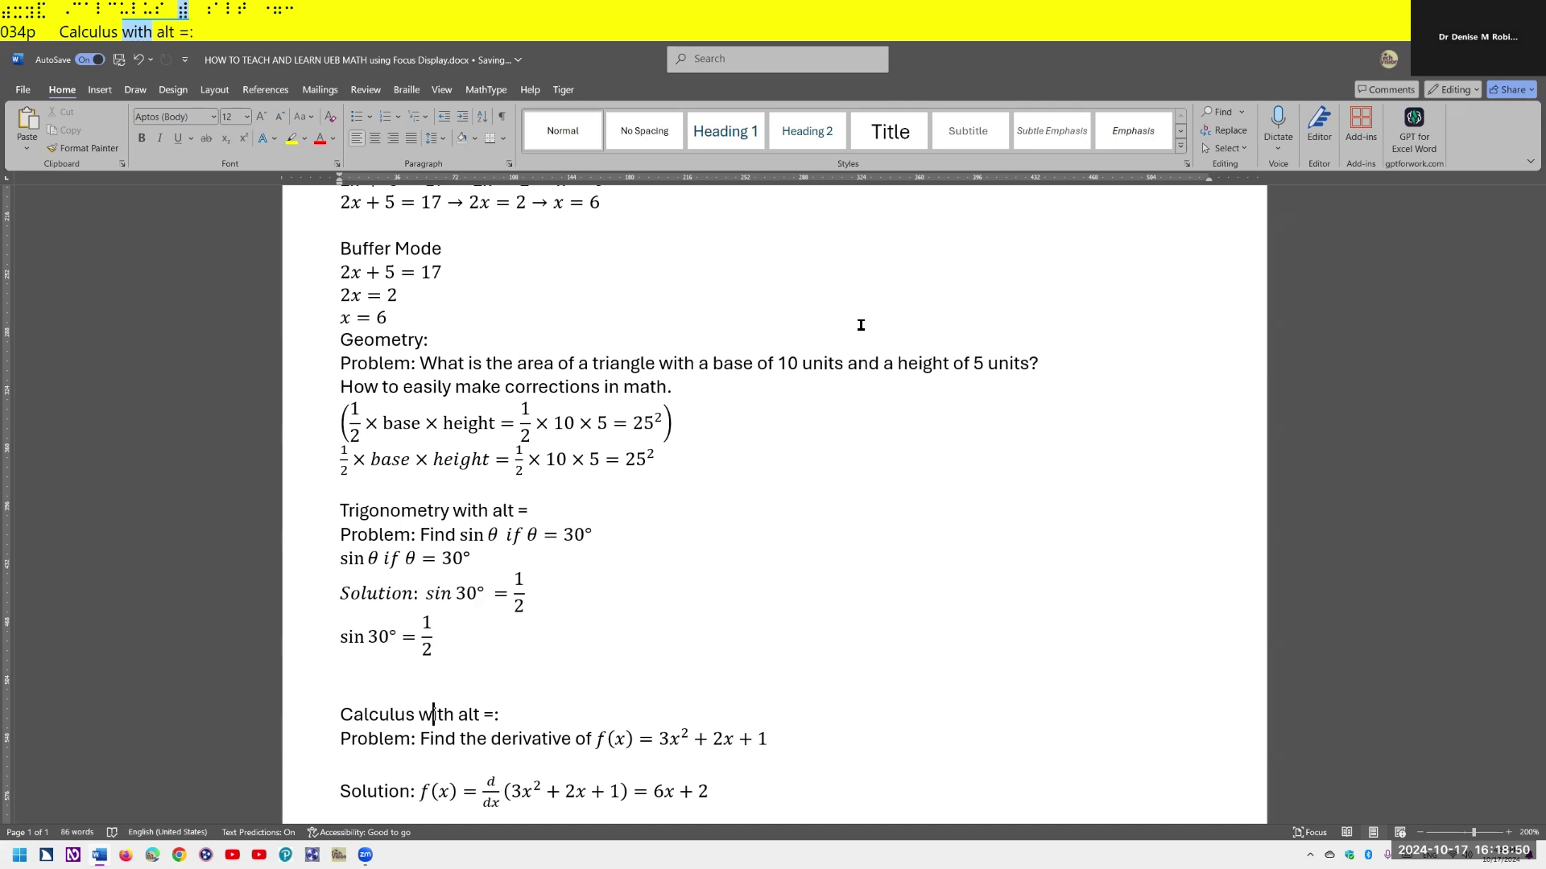
pyautogui.press('Down')
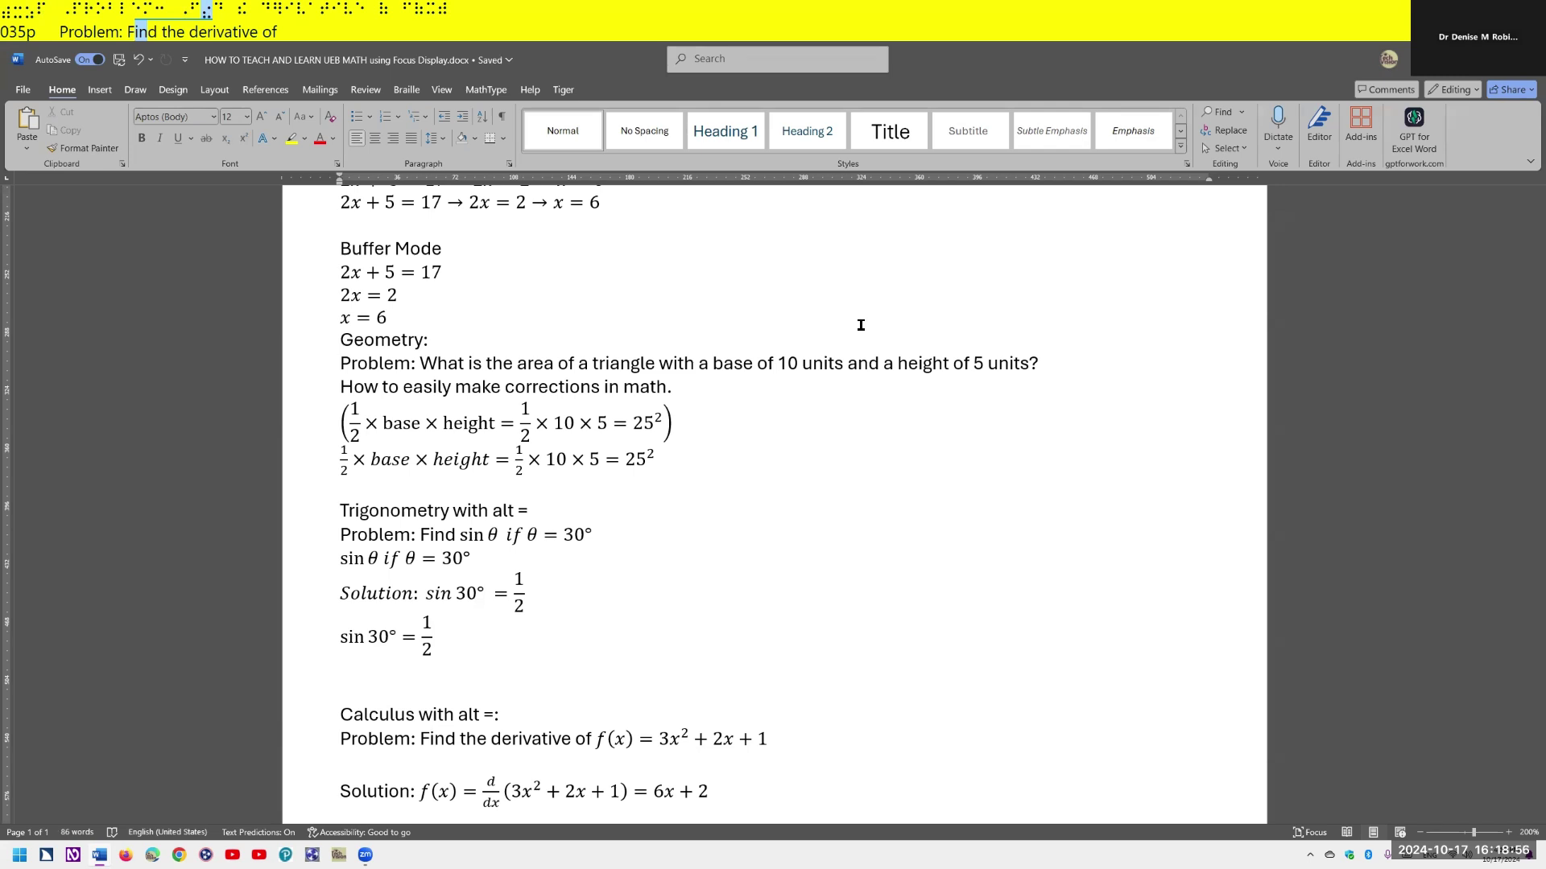
pyautogui.press('End')
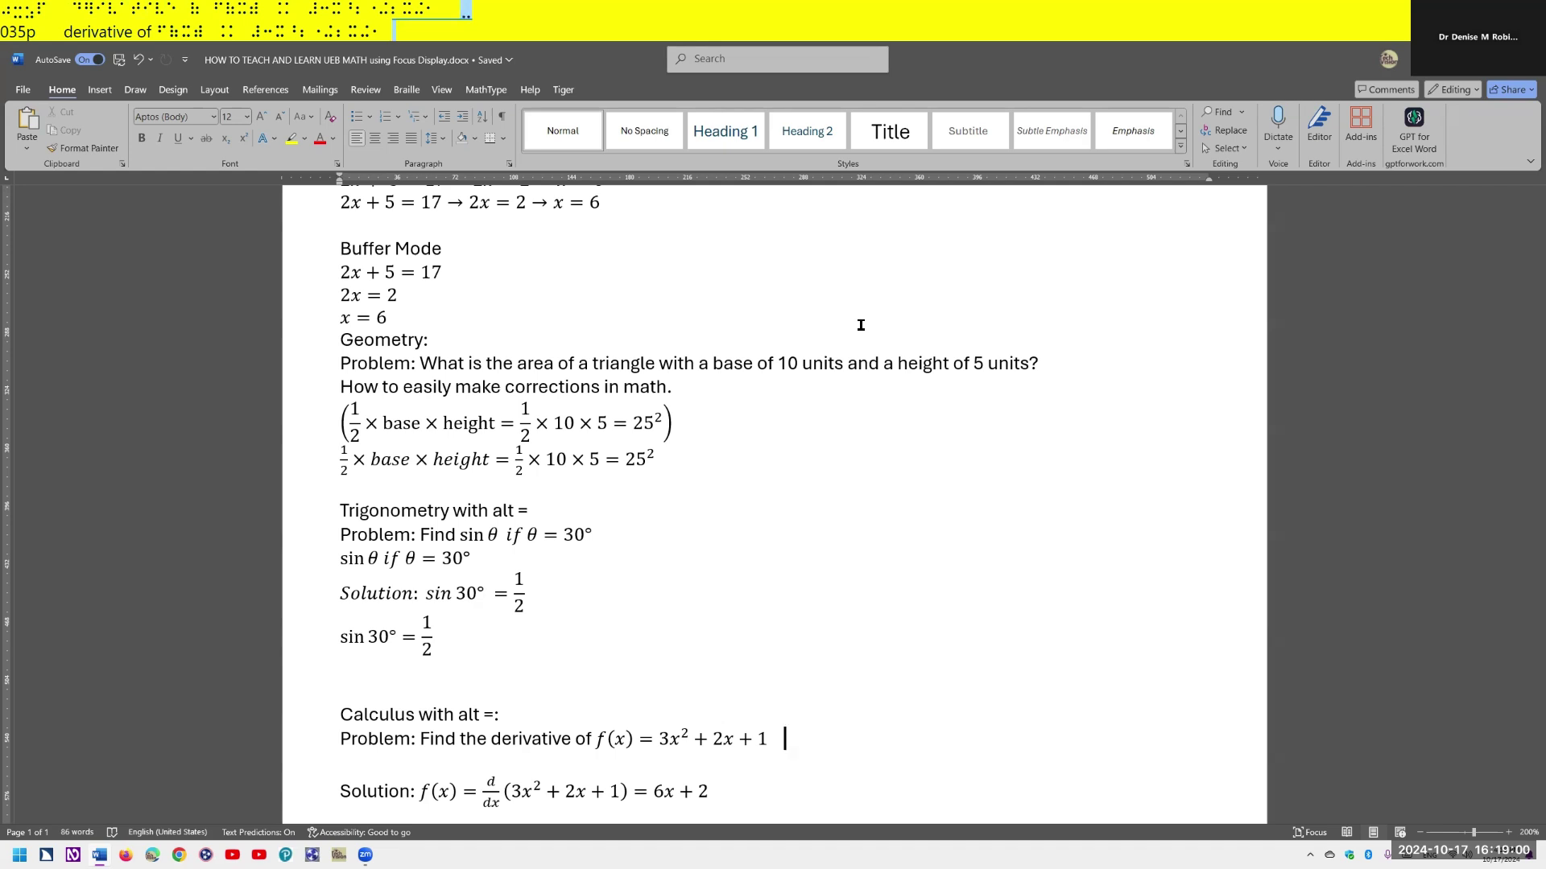
pyautogui.hotkey('alt', '=')
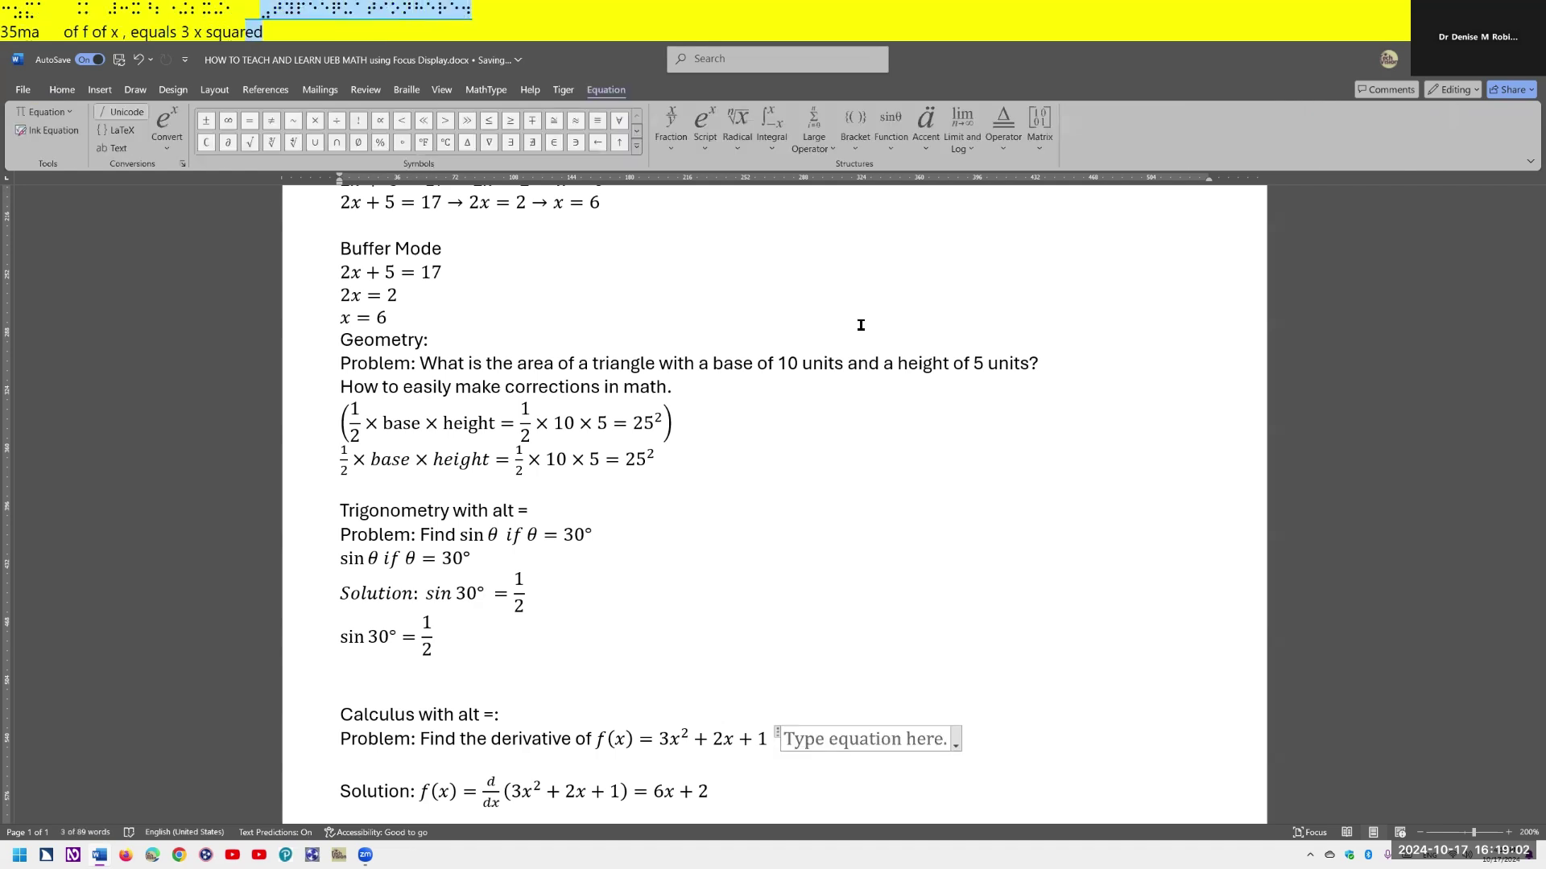
pyautogui.write('f')
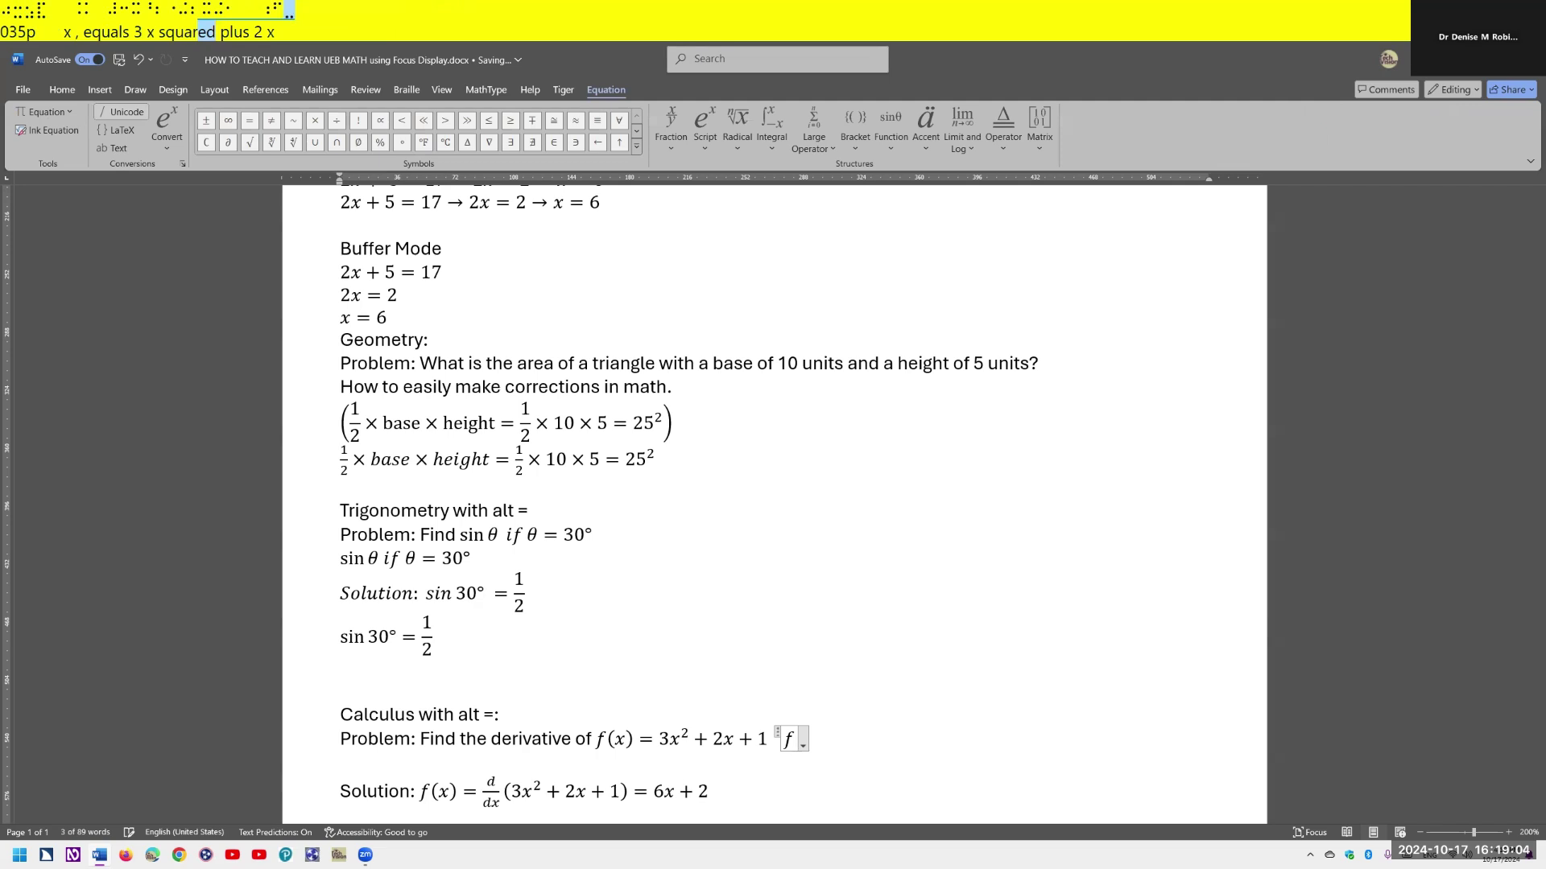
pyautogui.write('(x)')
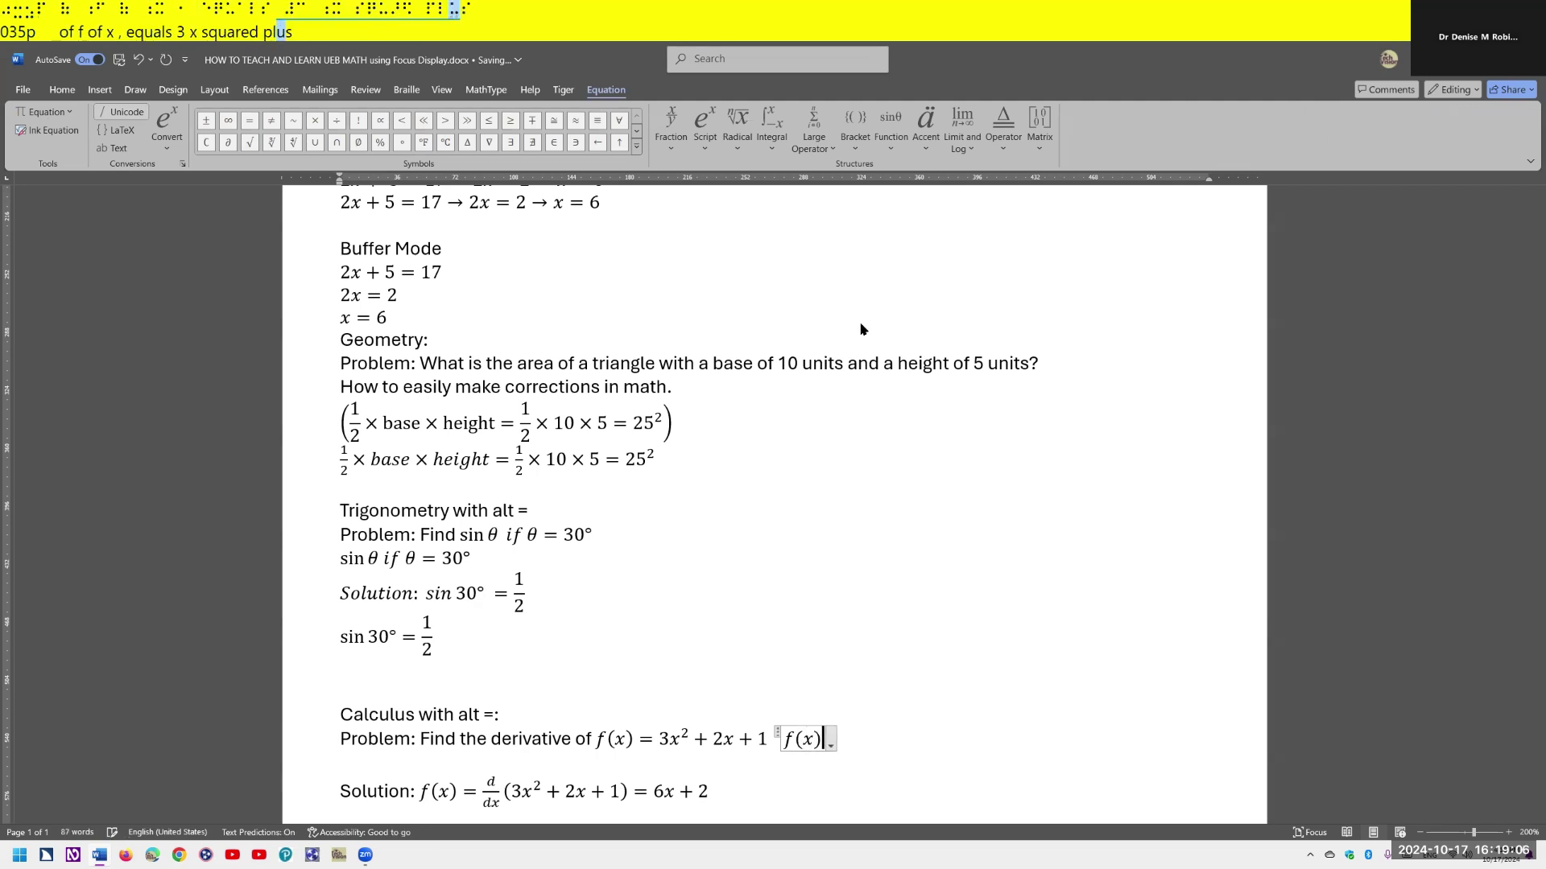
pyautogui.press('Right')
pyautogui.write('= ')
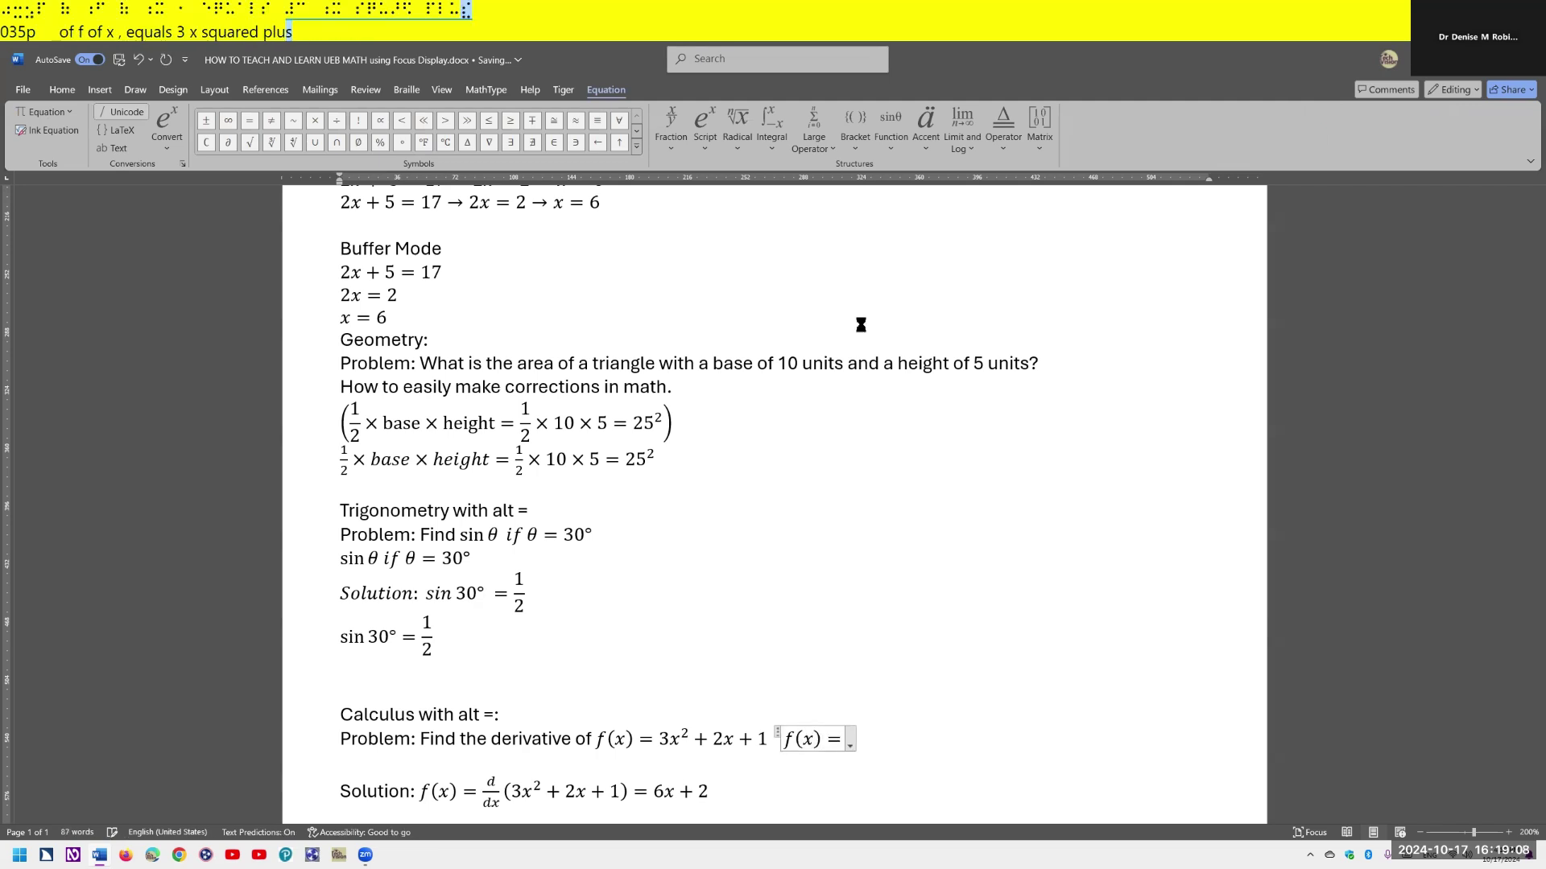
pyautogui.write('3')
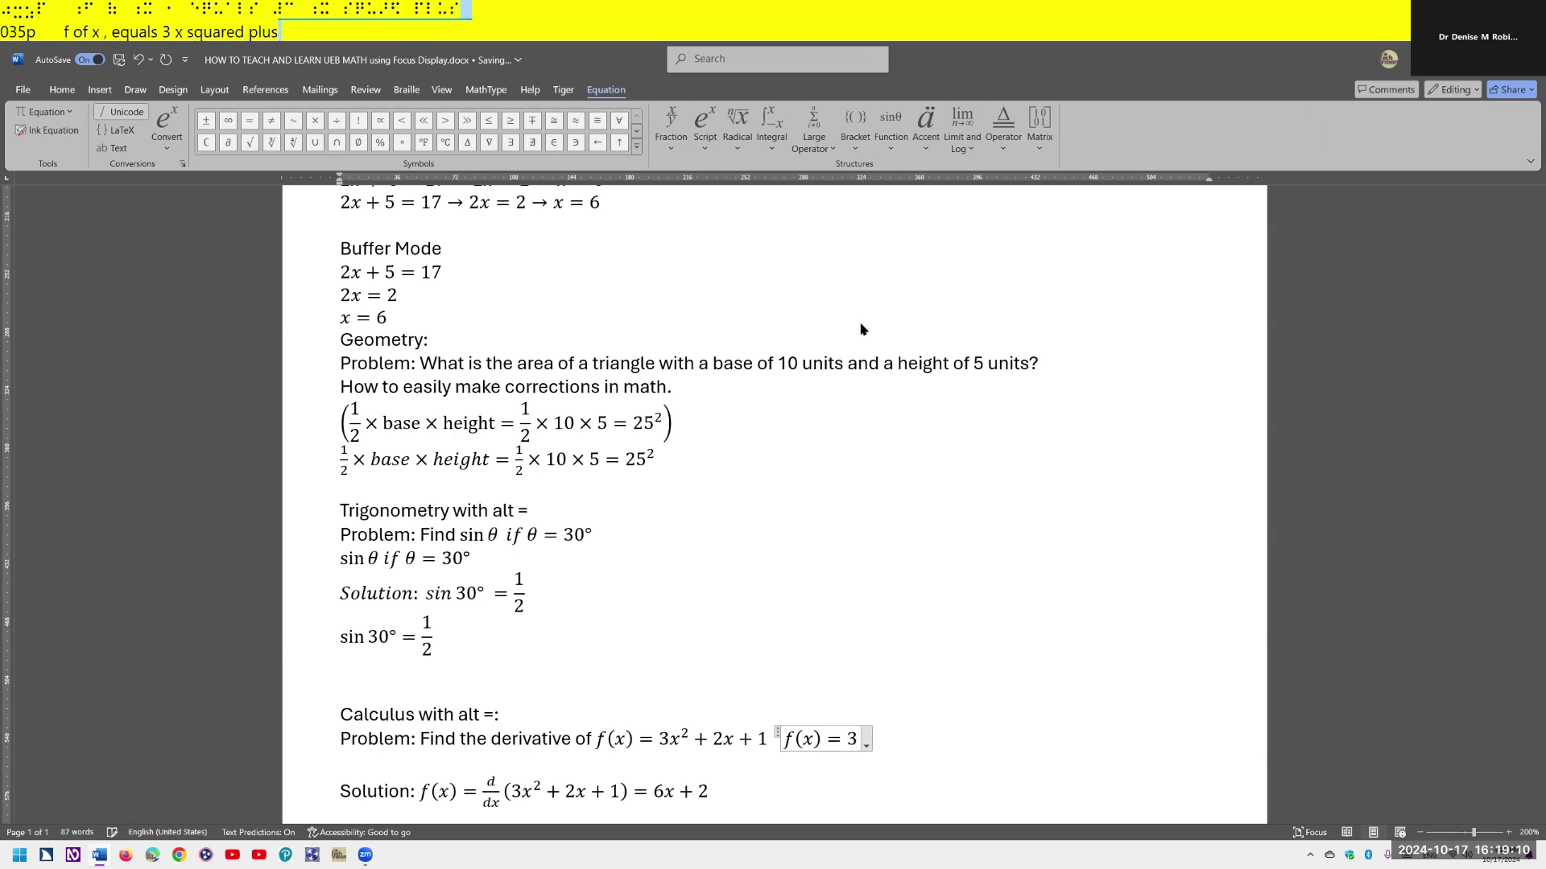
pyautogui.write('x^')
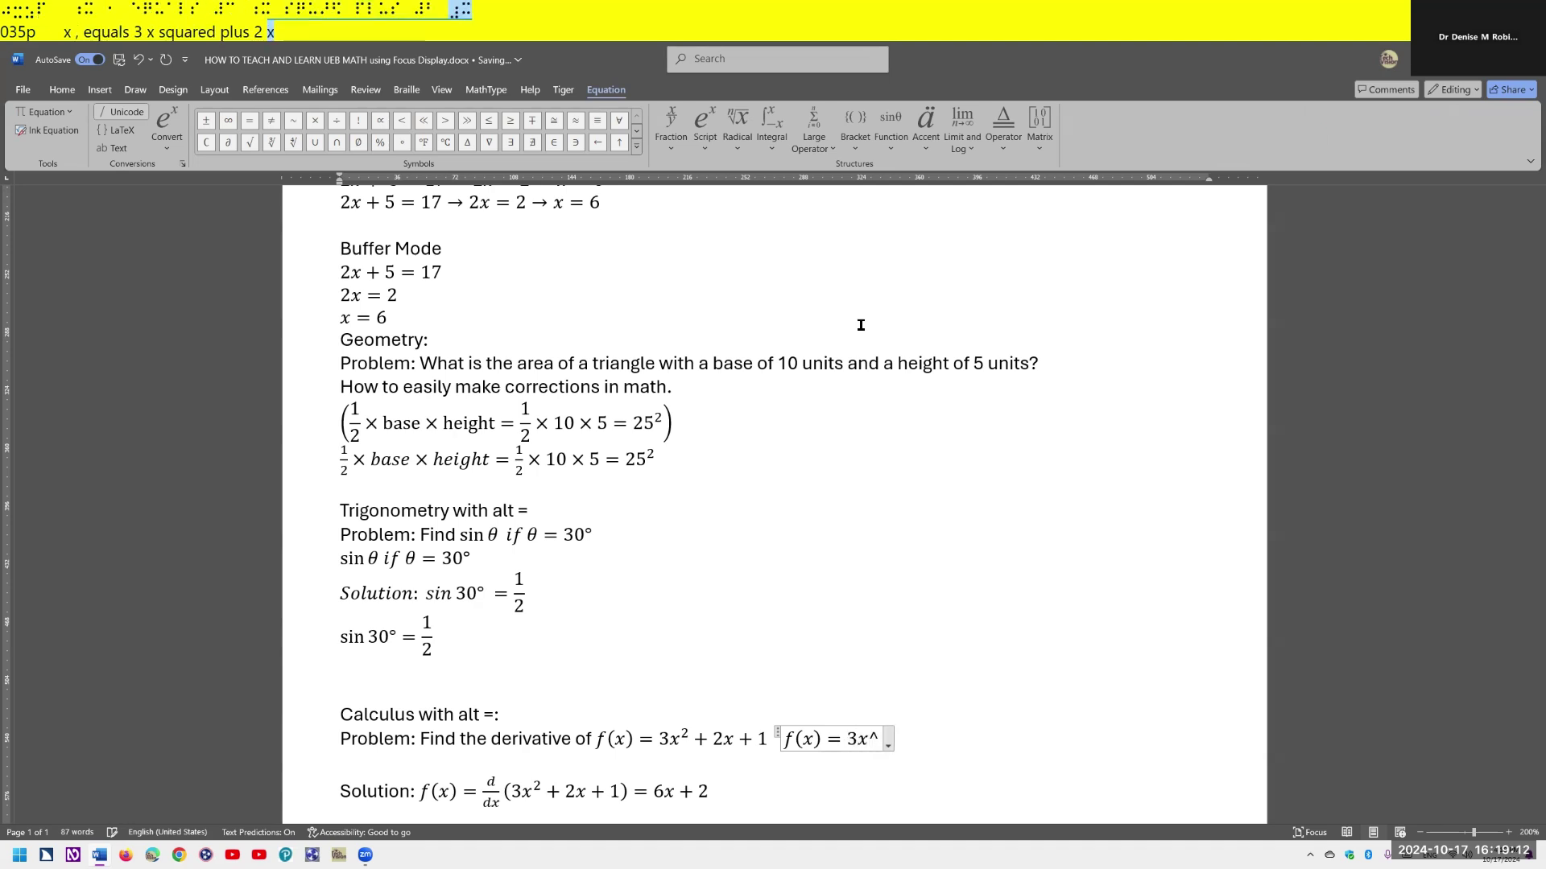
pyautogui.write('2 + ')
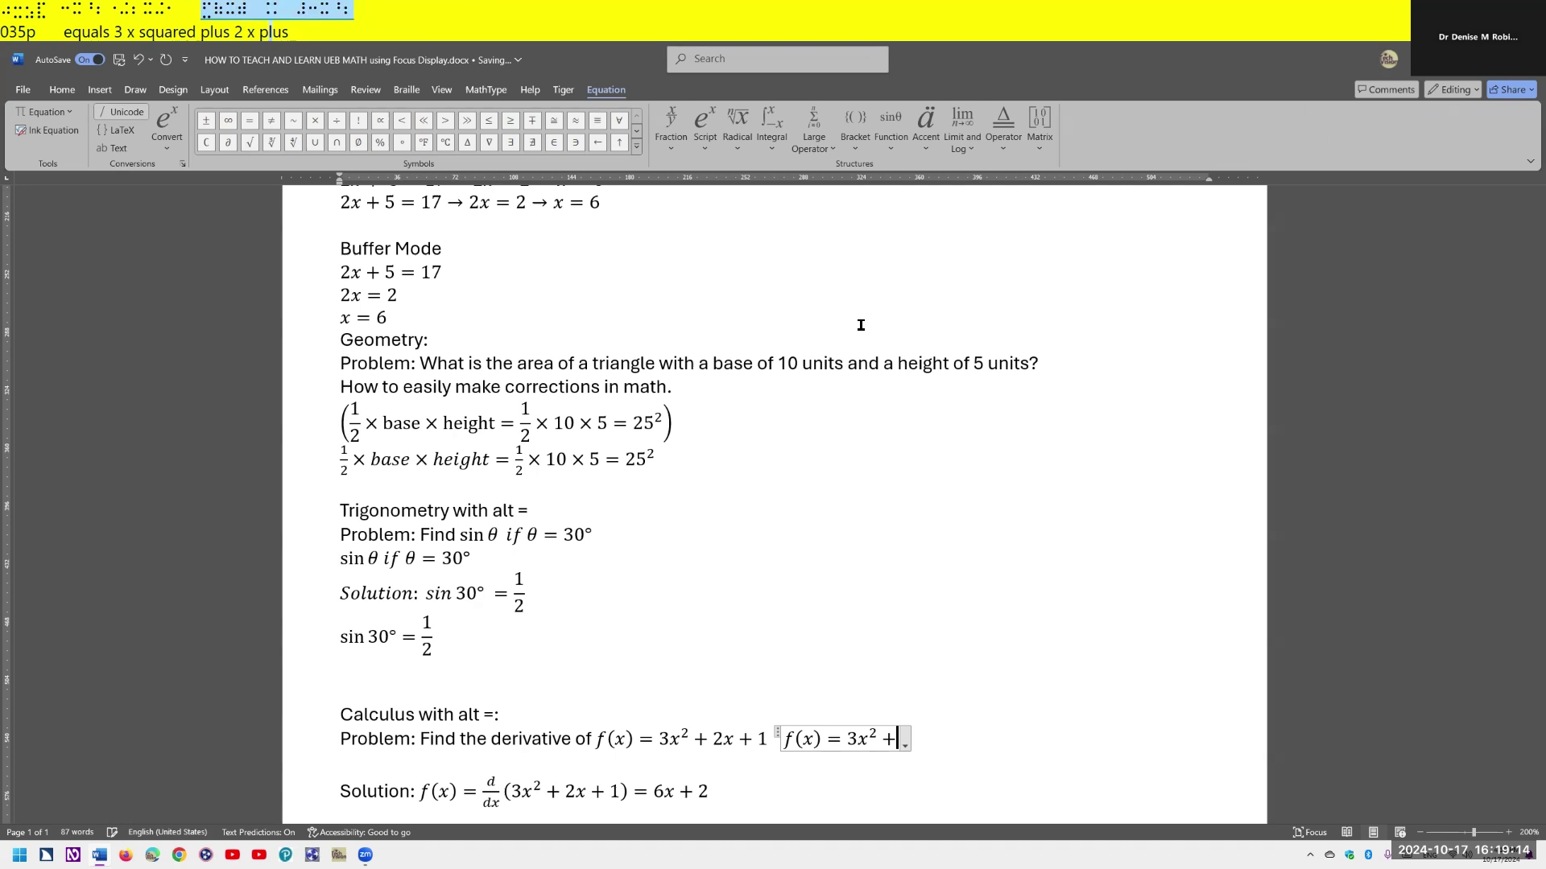
pyautogui.write('2x ')
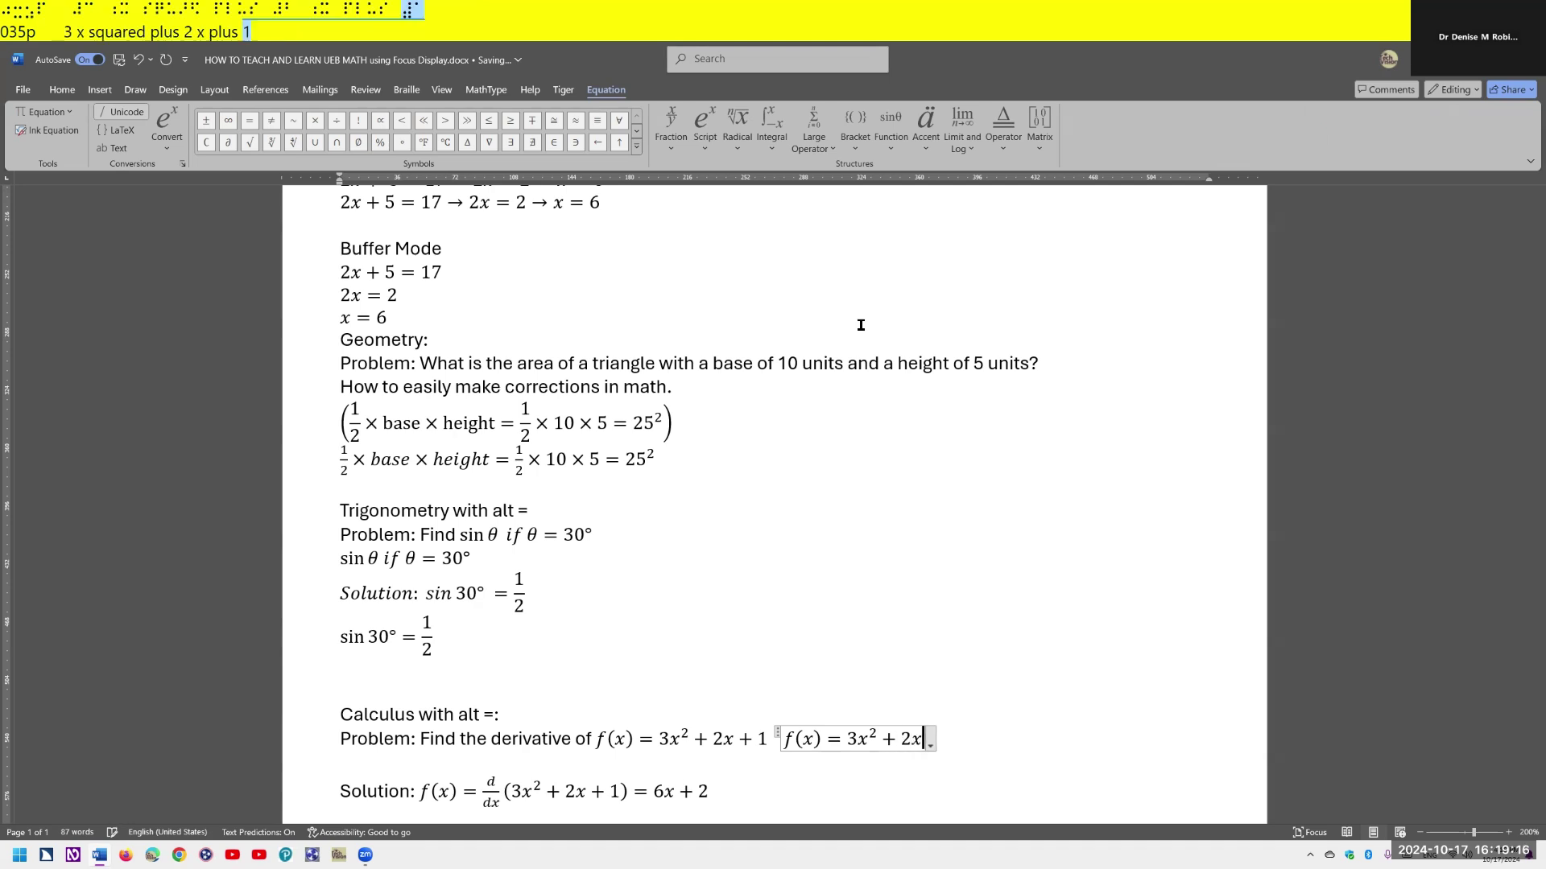
pyautogui.write('+ 1')
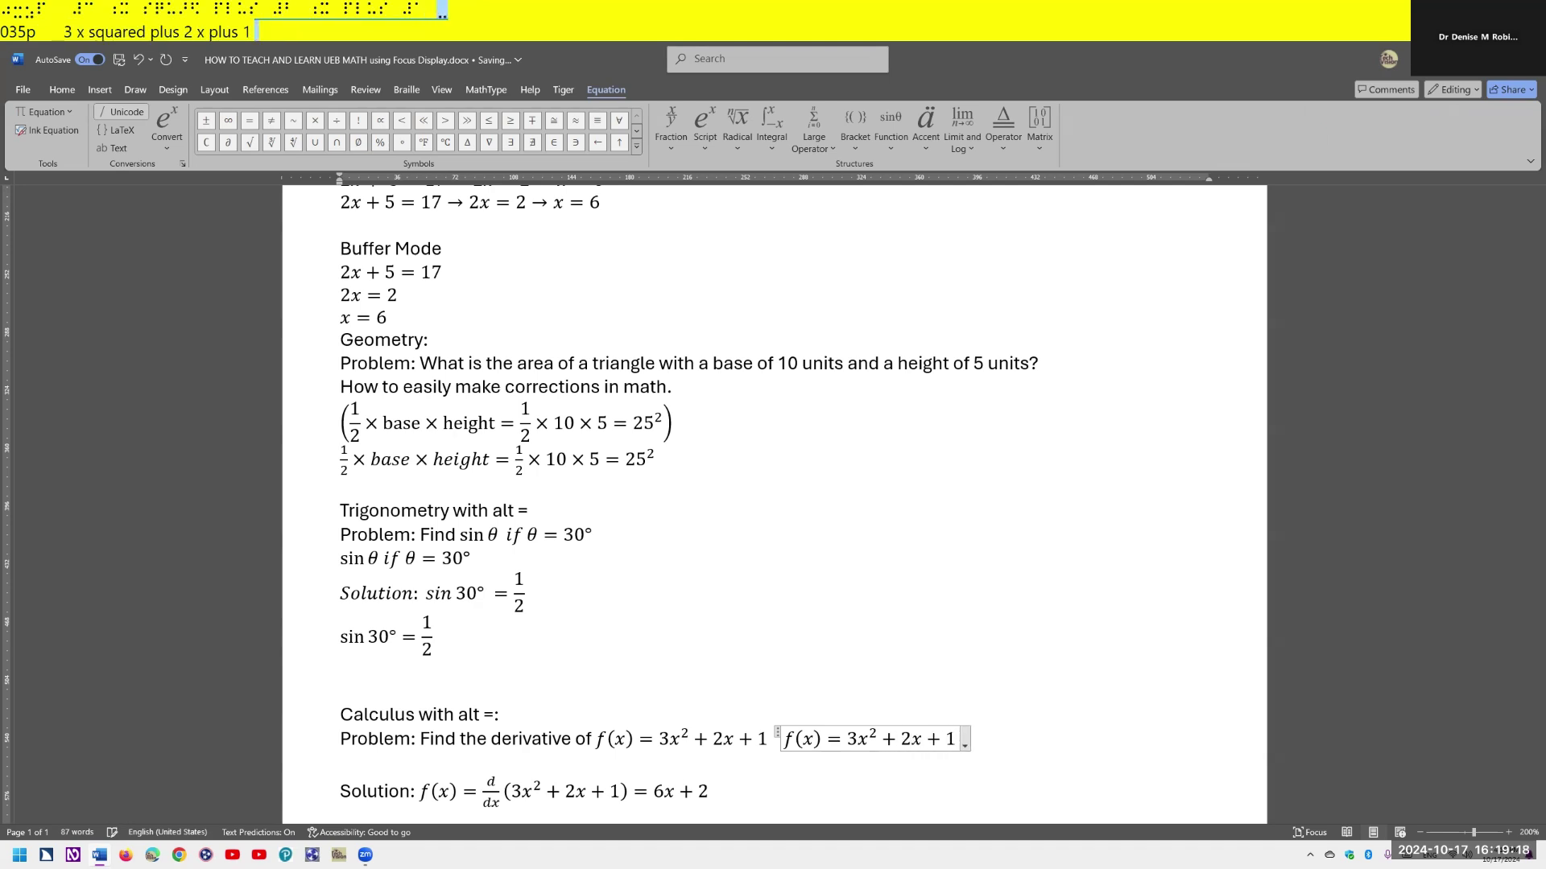
pyautogui.press('Return')
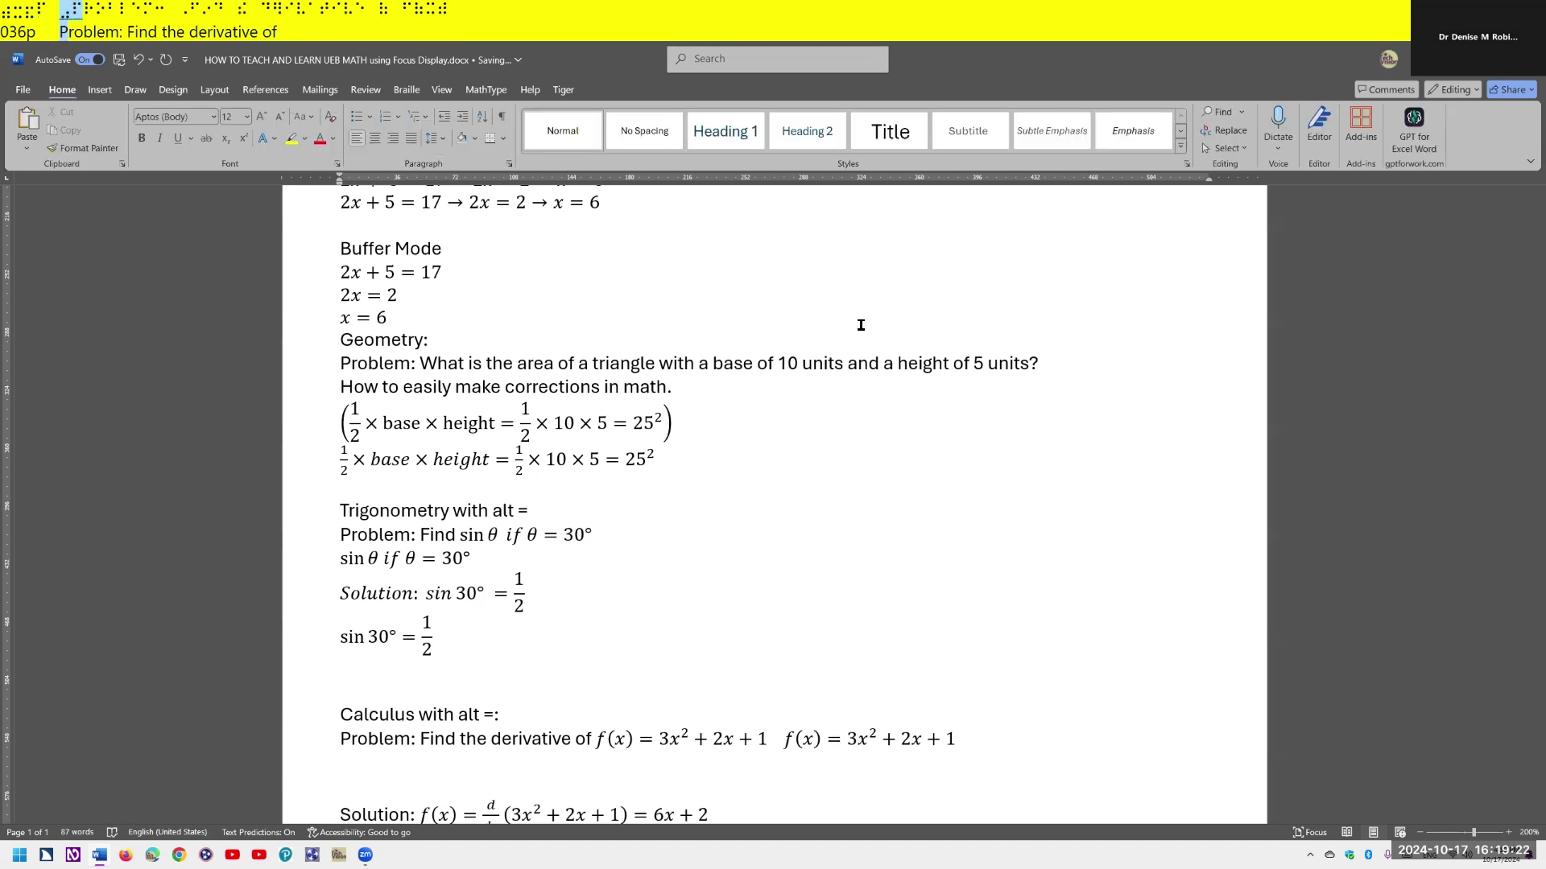
# - Read through the new f(x) = 3x² + 2x + 1 equation term by term
pyautogui.press('End')
pyautogui.press('Left')
pyautogui.press('Left')
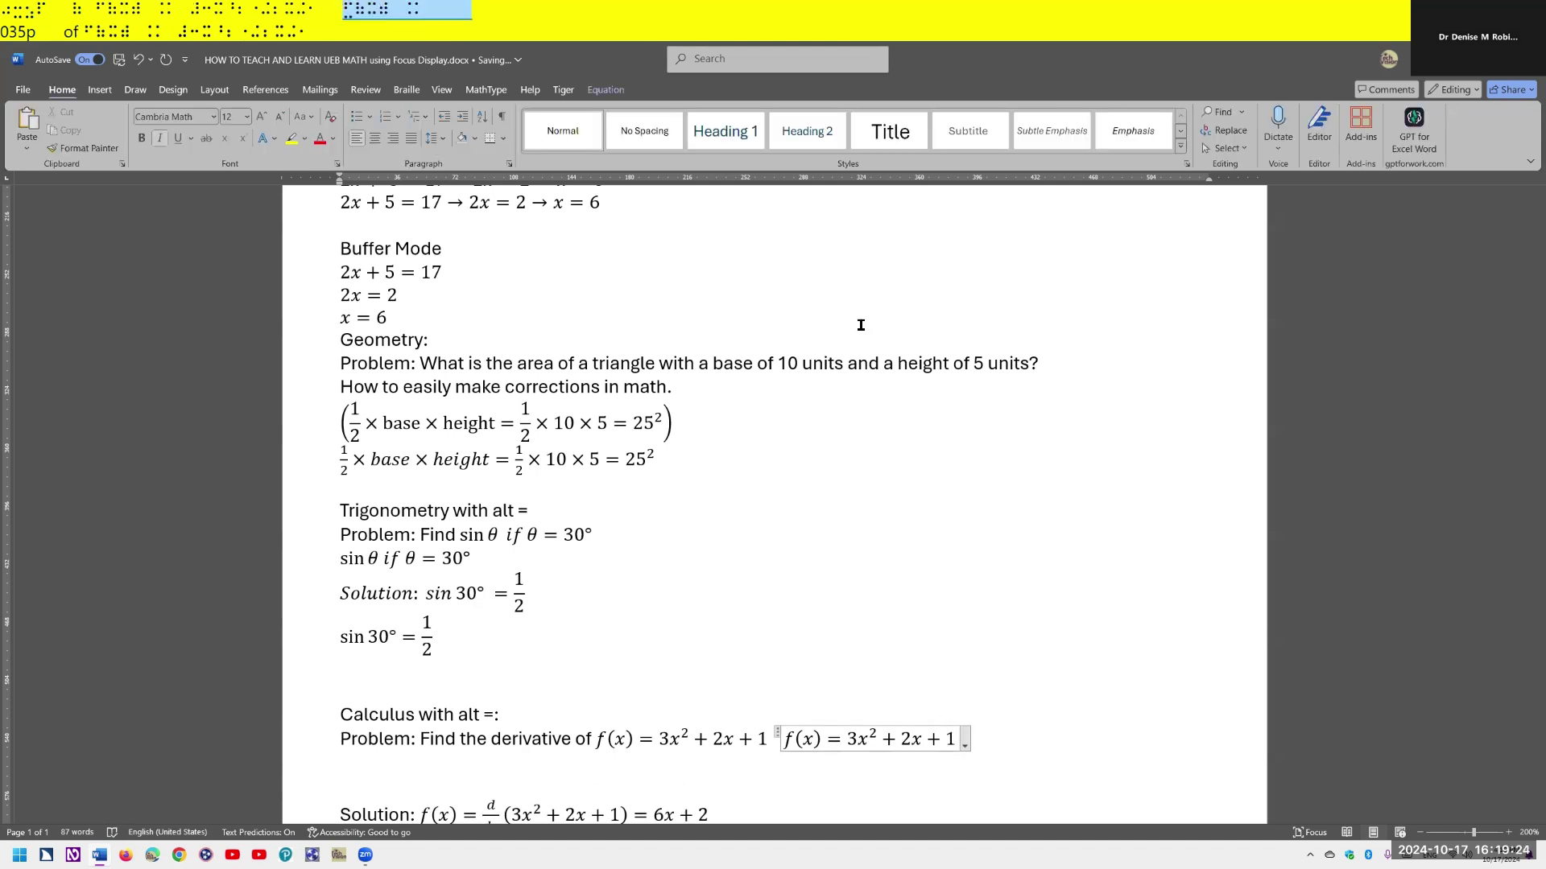
pyautogui.press('Left')
pyautogui.press('Left')
pyautogui.press('Left')
pyautogui.press('Left')
pyautogui.press('Left')
pyautogui.press('Left')
pyautogui.press('Left')
pyautogui.press('Left')
pyautogui.press('Left')
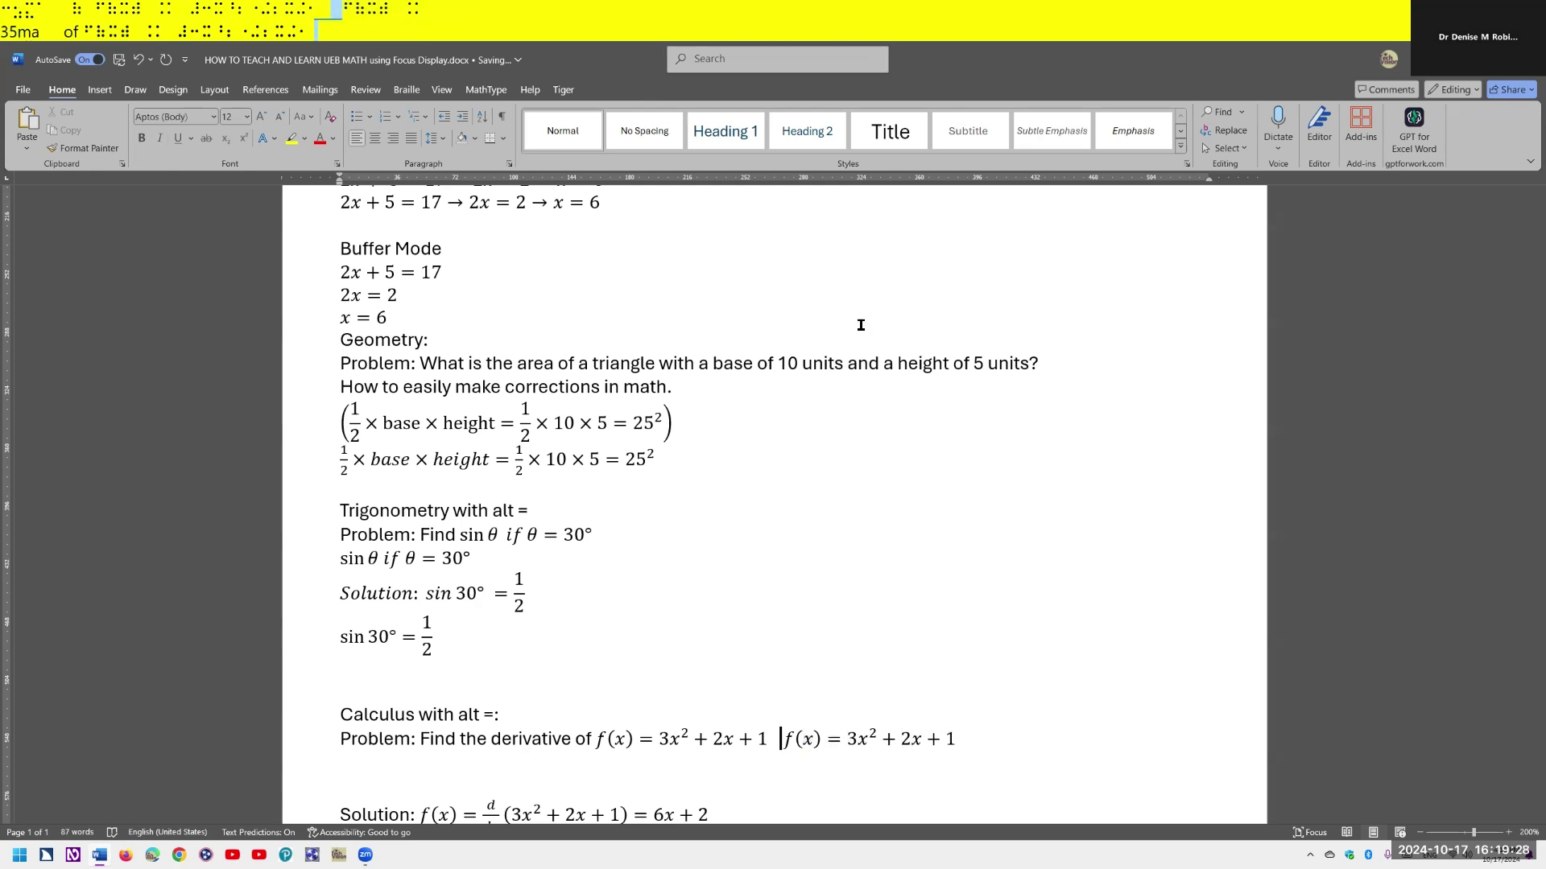
pyautogui.press('Right')
pyautogui.press('Right')
pyautogui.press('Right')
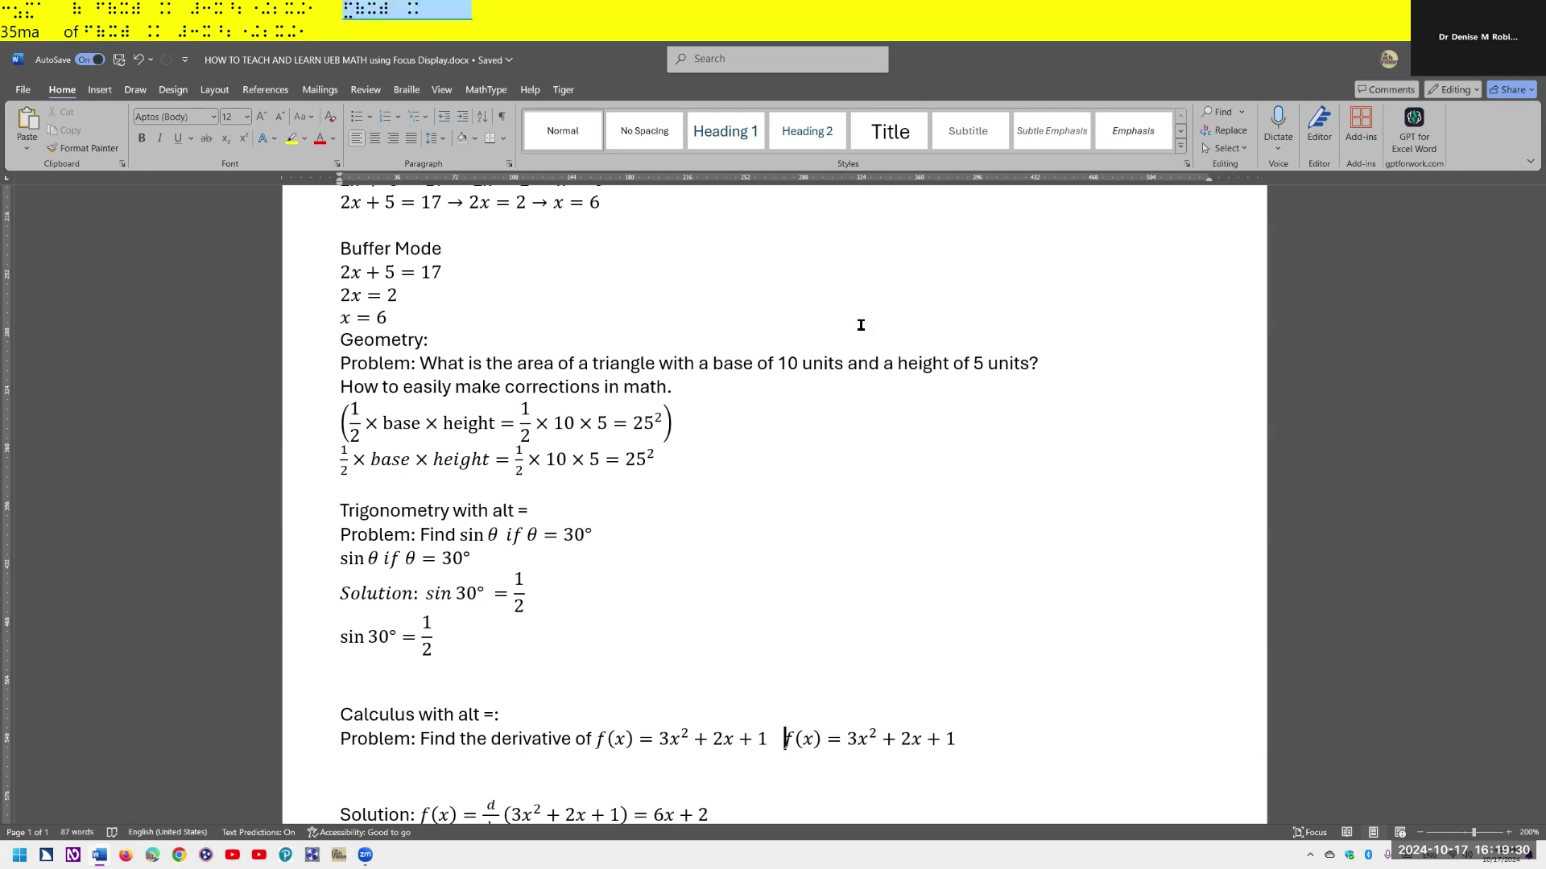
pyautogui.press('Right')
pyautogui.press('Right')
pyautogui.press('Right')
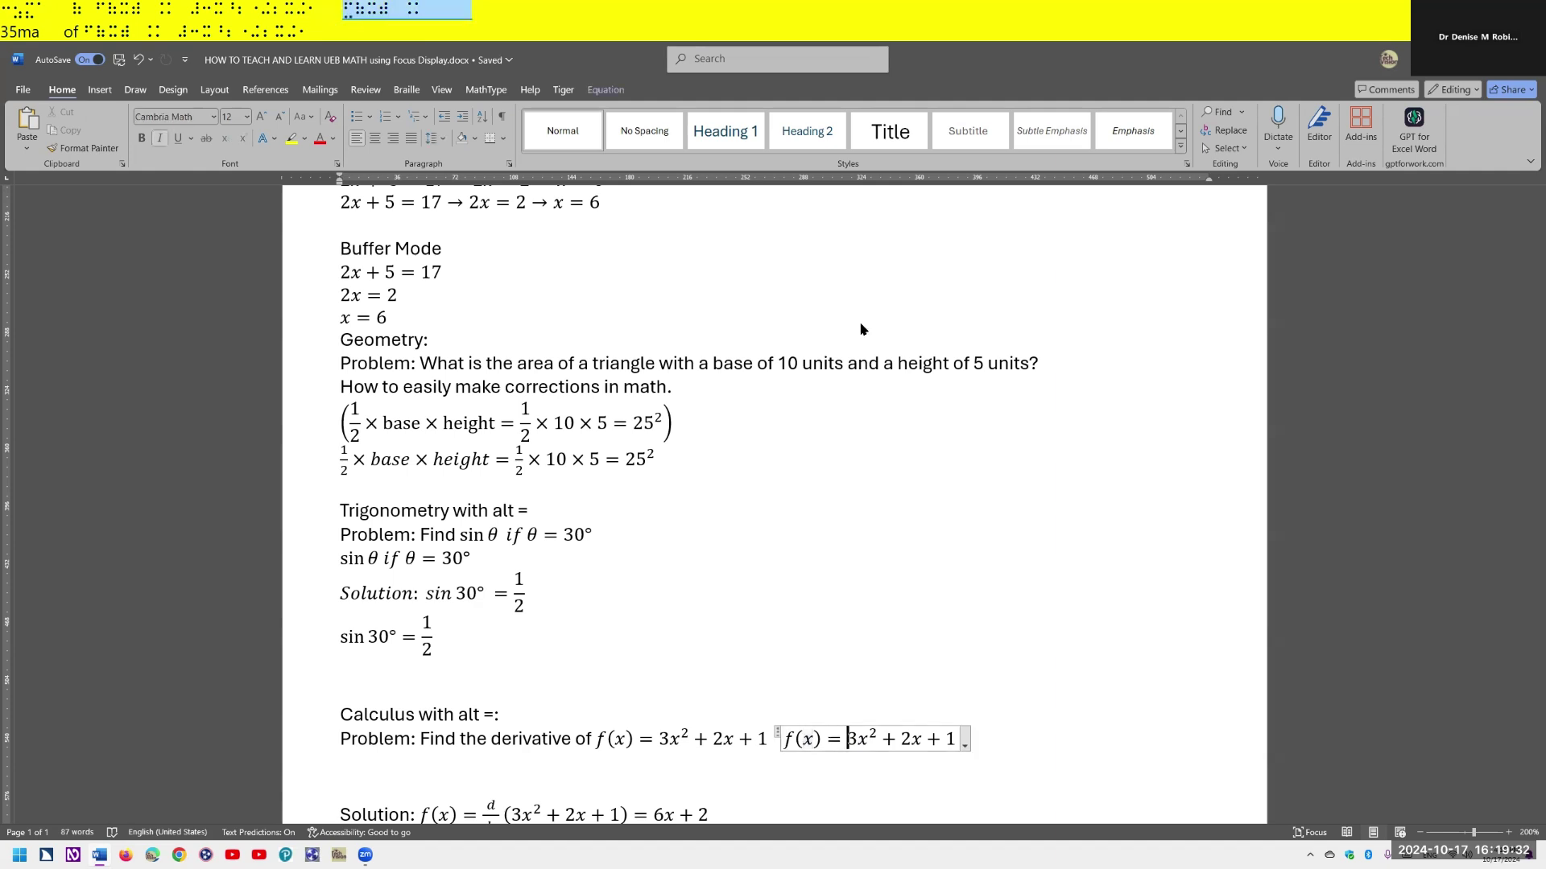
pyautogui.press('Right')
pyautogui.press('Right')
pyautogui.press('Right')
pyautogui.press('Right')
pyautogui.press('Right')
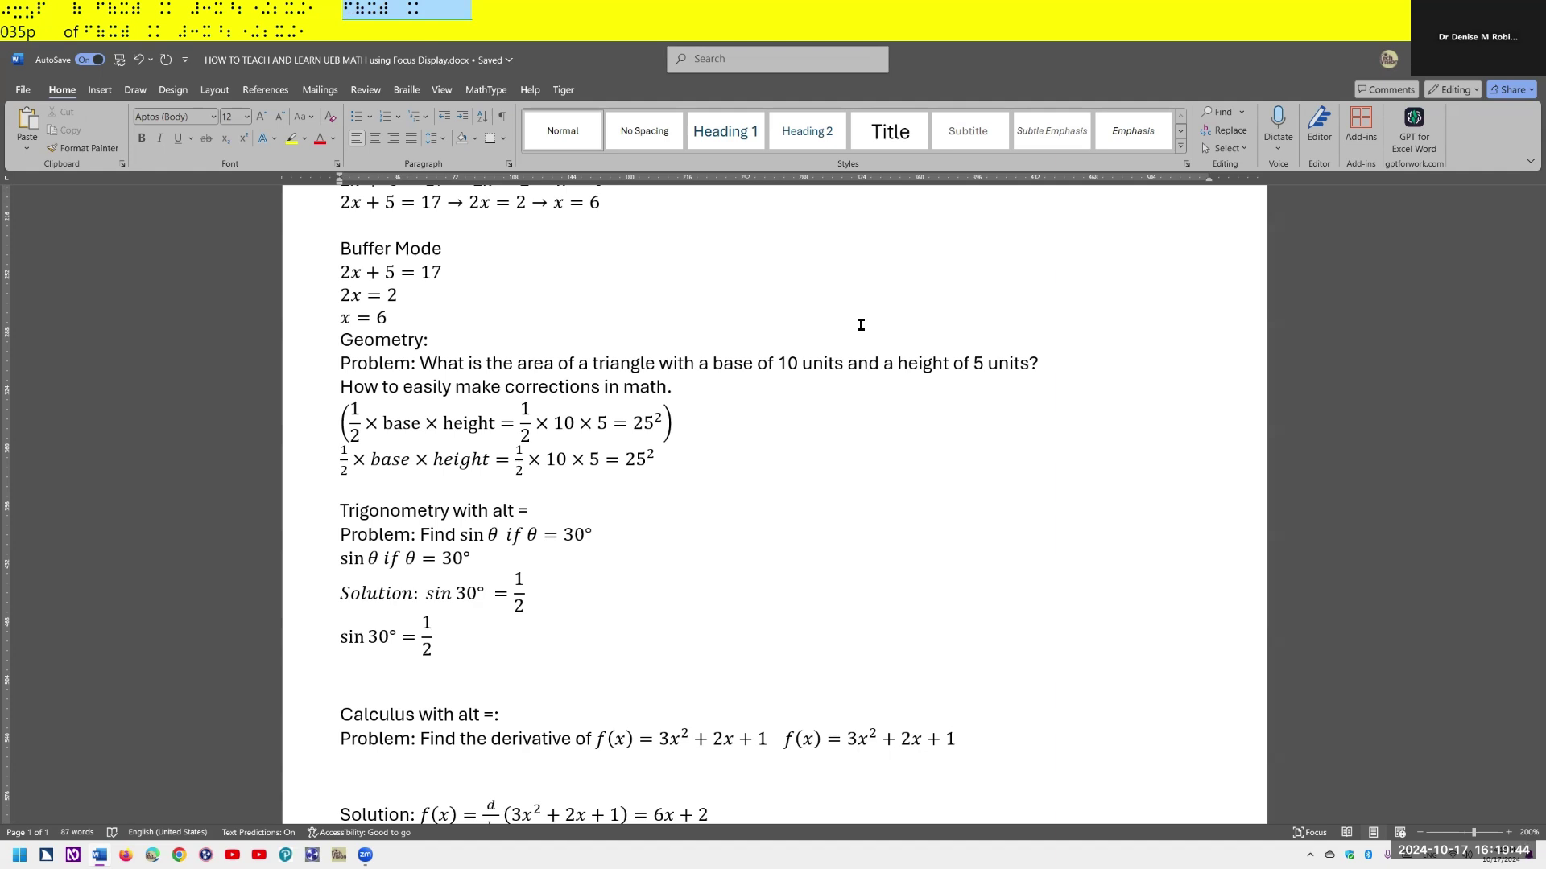
# - Delete the blank line above the calculus Solution line and read the Solution equation
pyautogui.press('Down')
pyautogui.press('Delete')
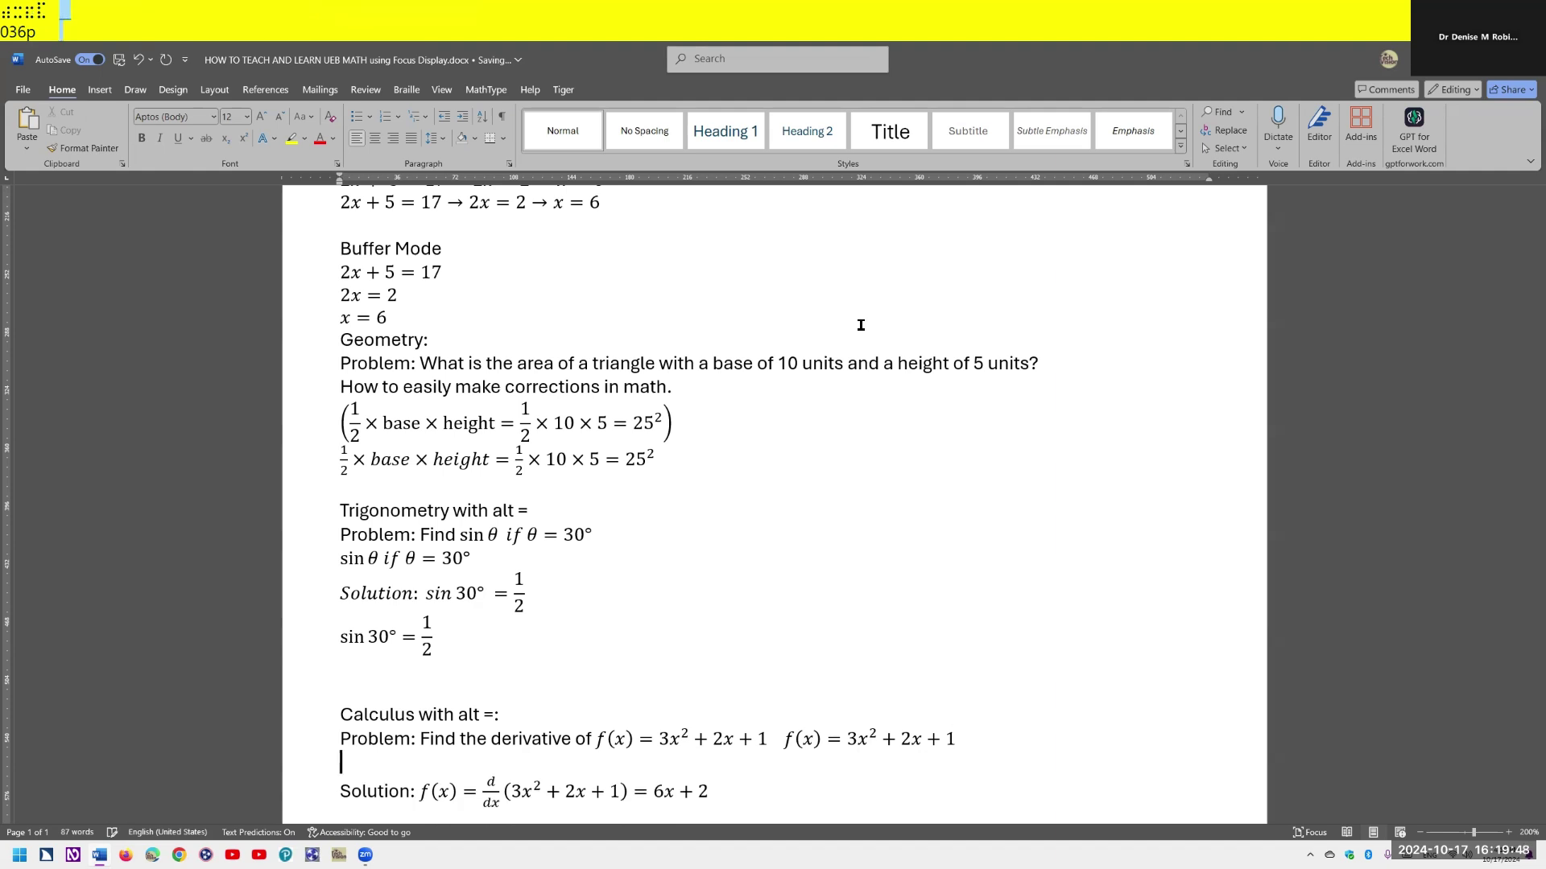
pyautogui.press('Delete')
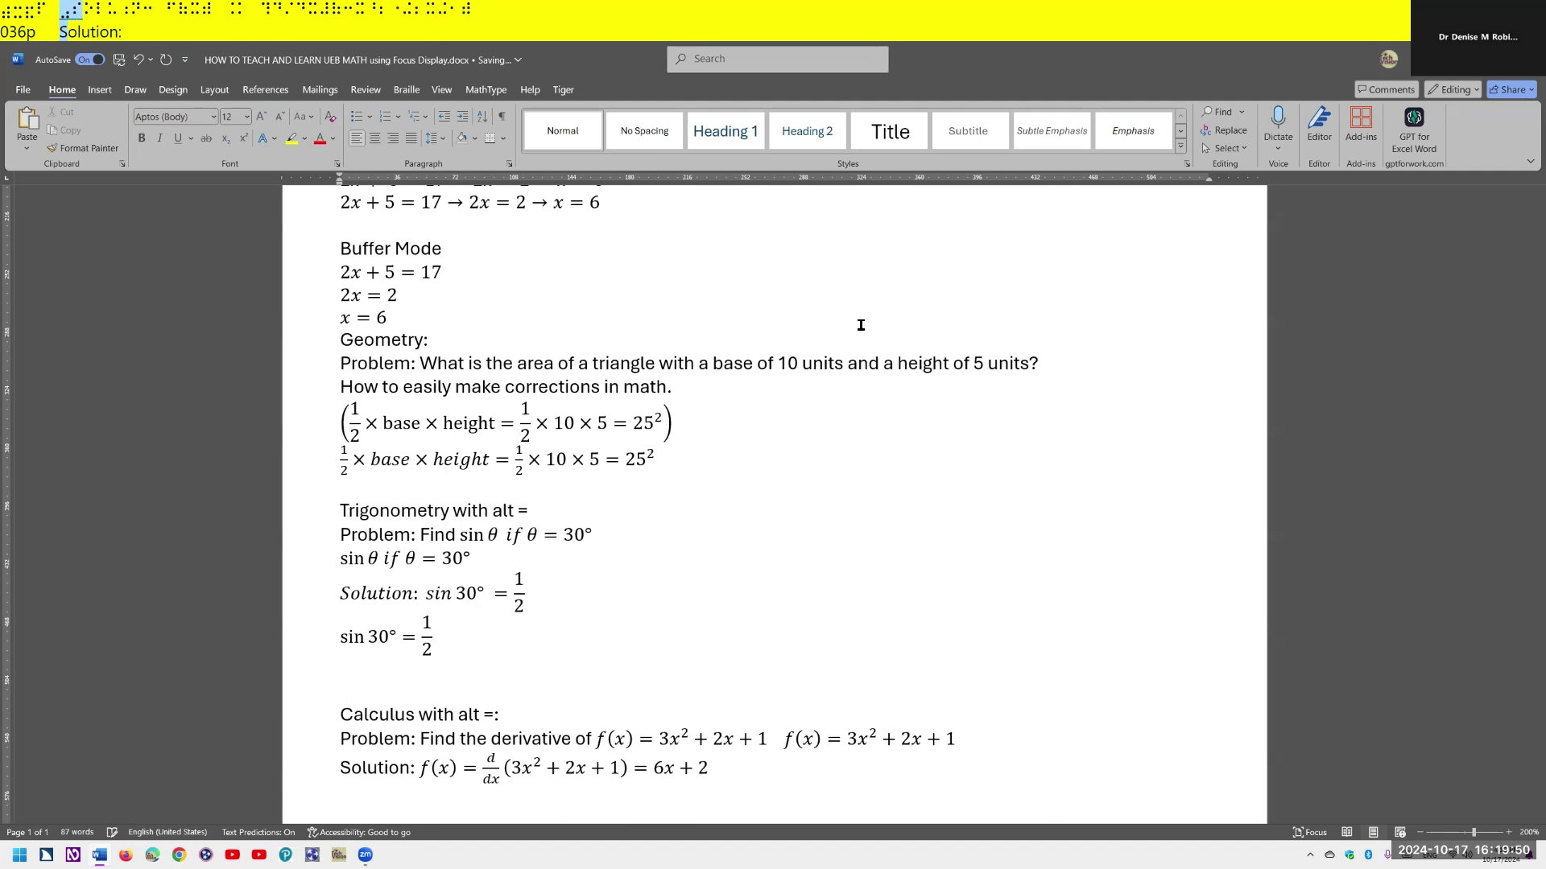
pyautogui.press('Up')
pyautogui.press('Down')
pyautogui.press('Right')
pyautogui.press('Right')
pyautogui.press('Right')
pyautogui.press('Right')
pyautogui.press('Right')
pyautogui.press('Right')
pyautogui.press('Right')
pyautogui.press('Right')
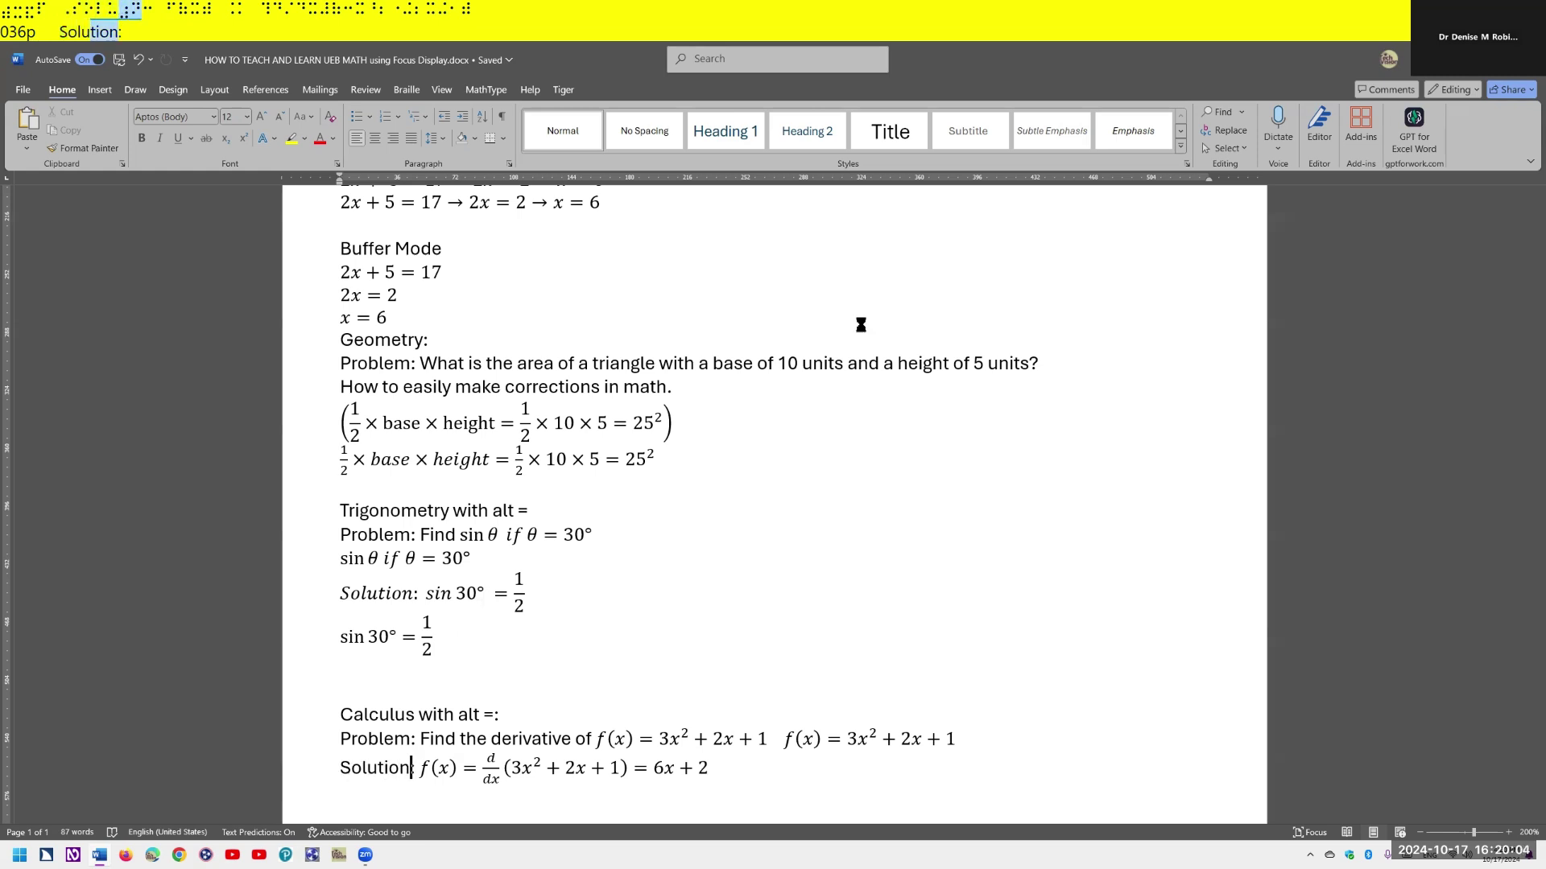
pyautogui.press('Right')
pyautogui.press('Right')
pyautogui.press('Right')
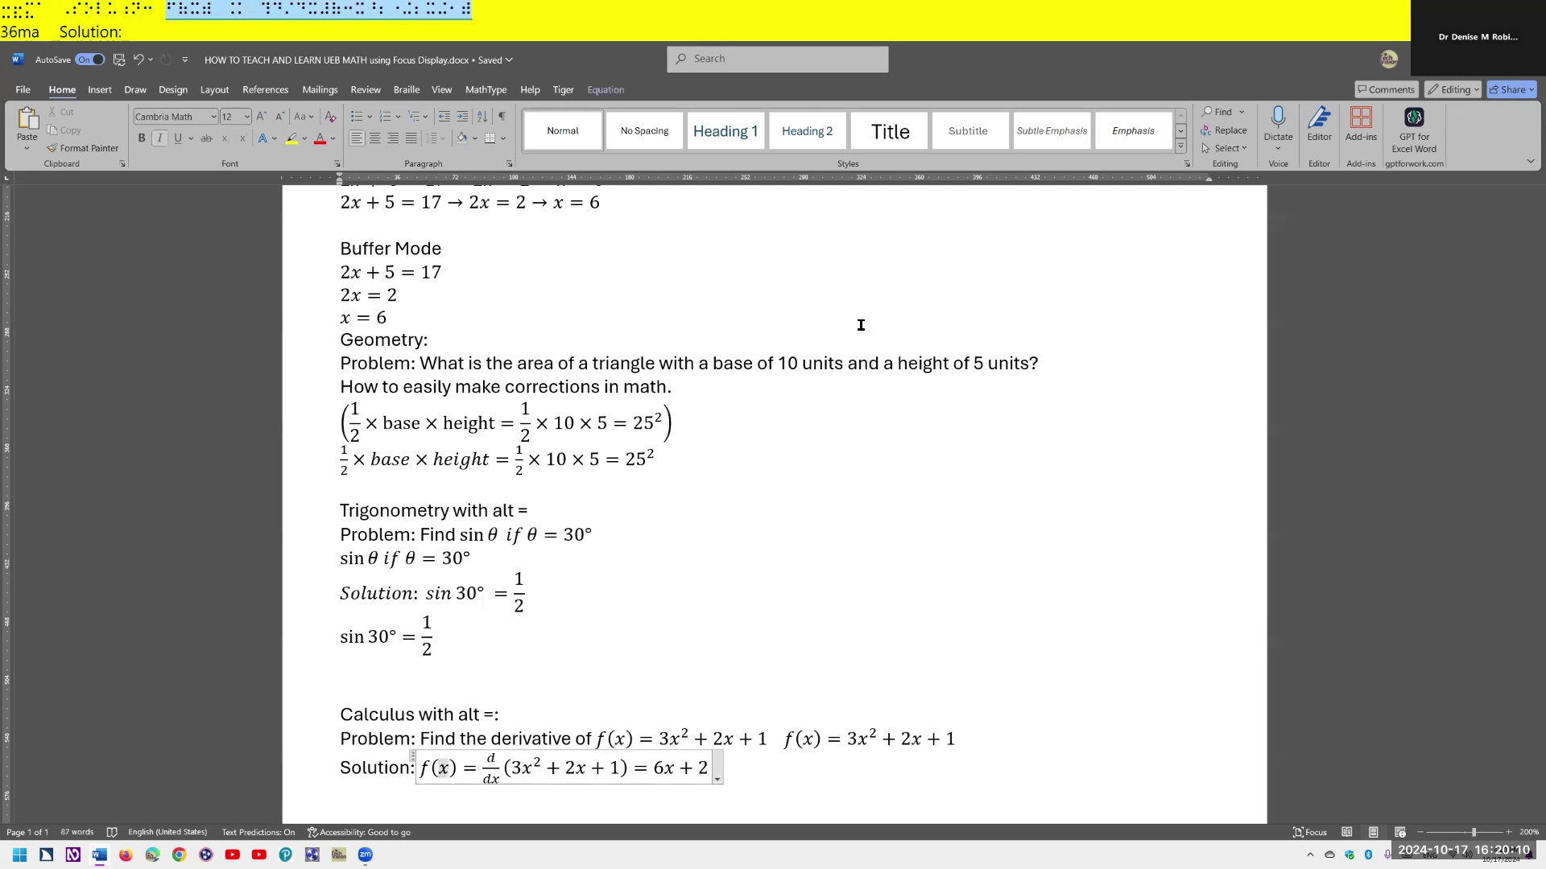
# - Check the Solution equation in linear, professional and Braille Math Editor views, then start a new line
pyautogui.hotkey('ctrl', 'shift', '=')
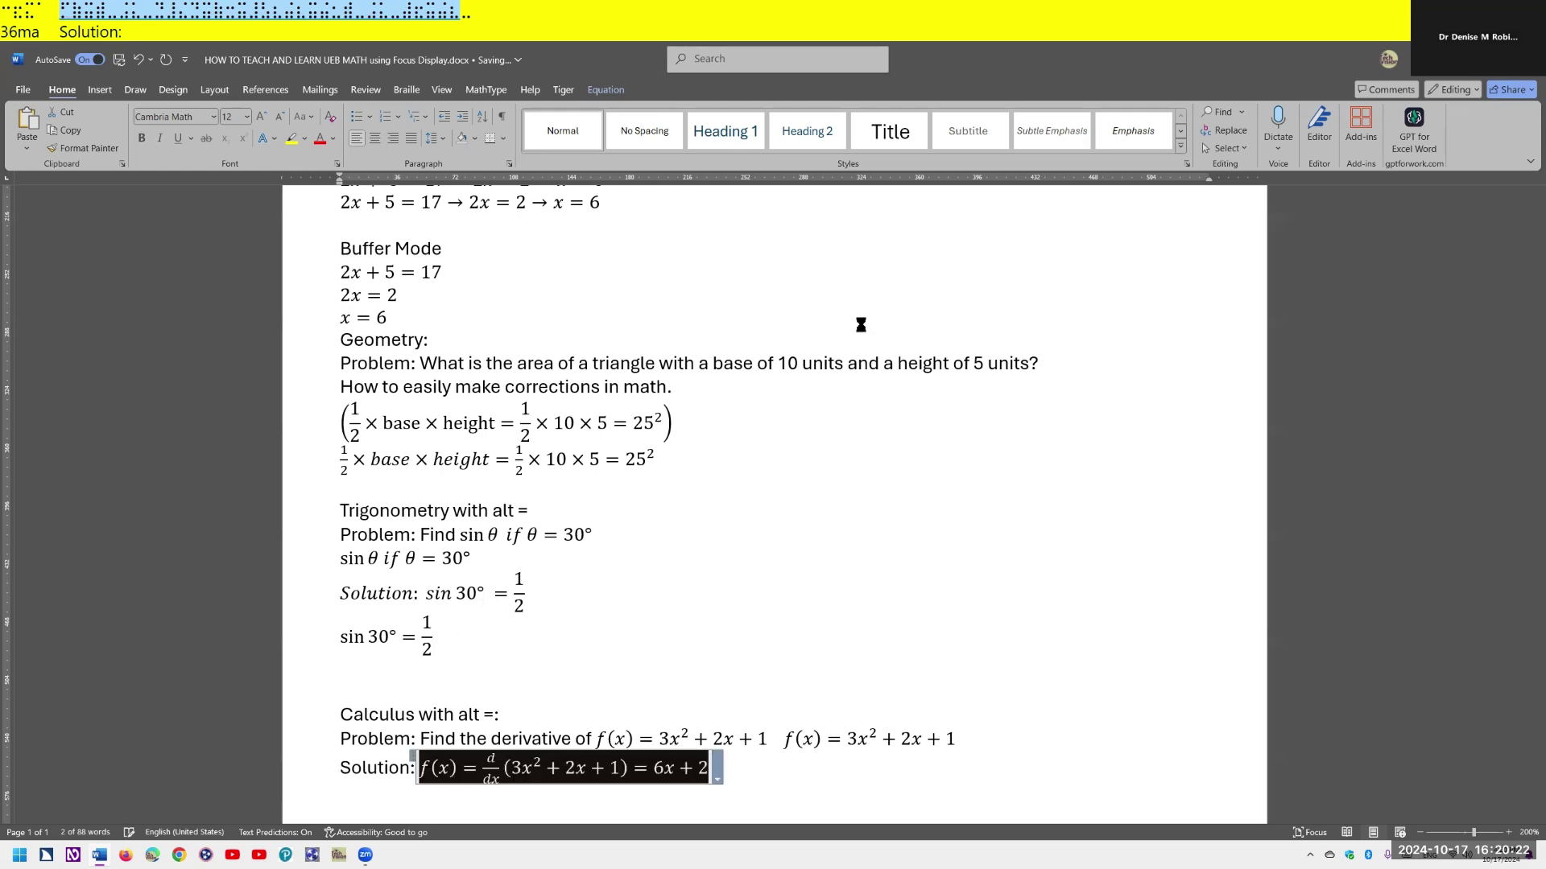
pyautogui.hotkey('ctrl', '=')
pyautogui.click(860, 324)
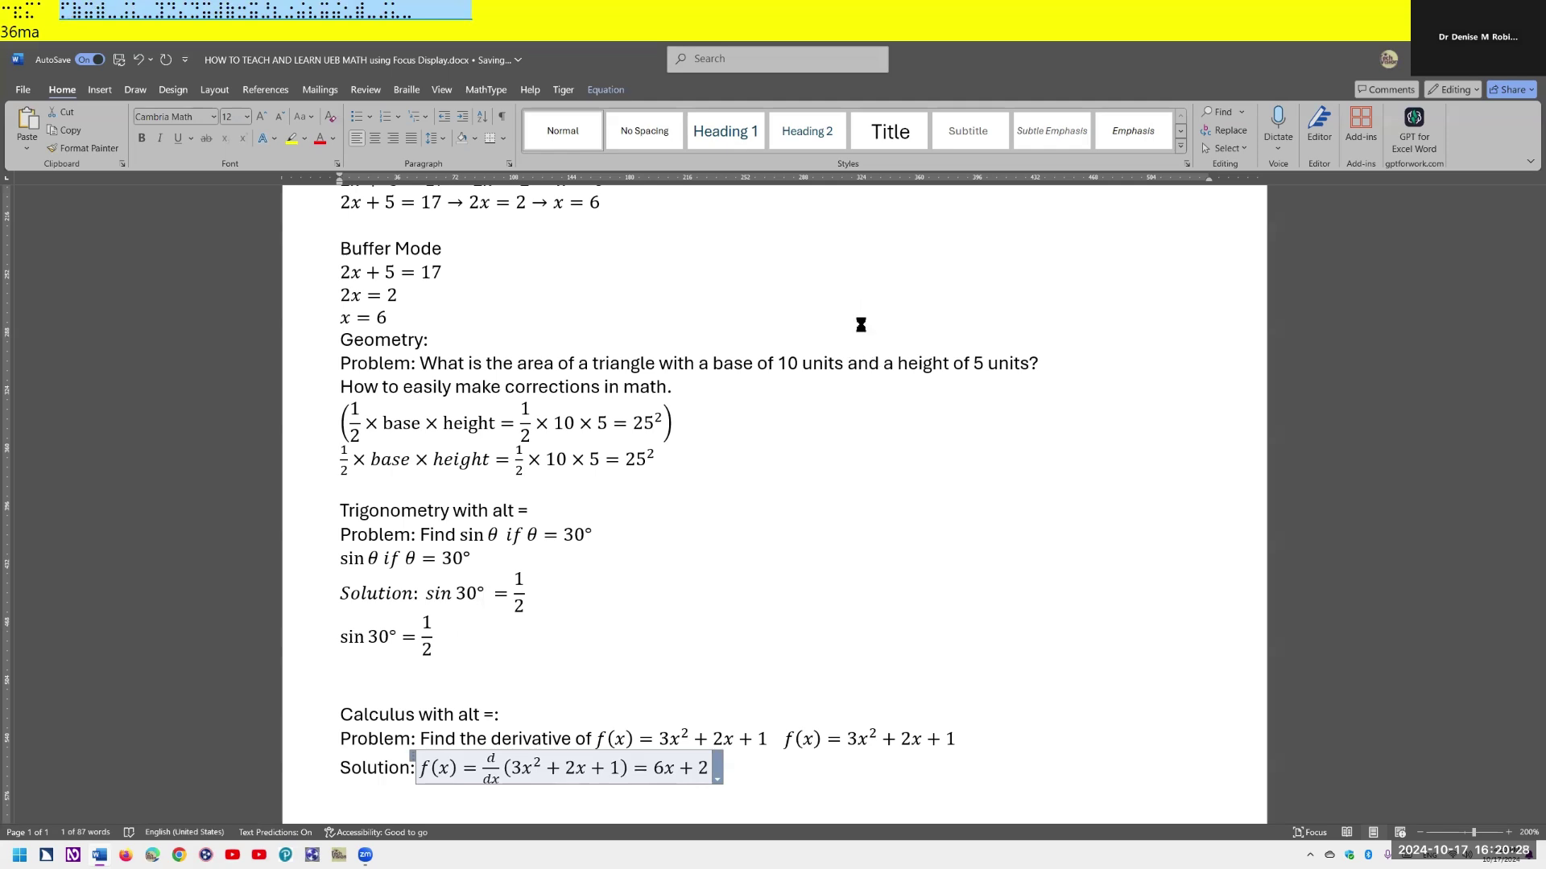
pyautogui.click(860, 325)
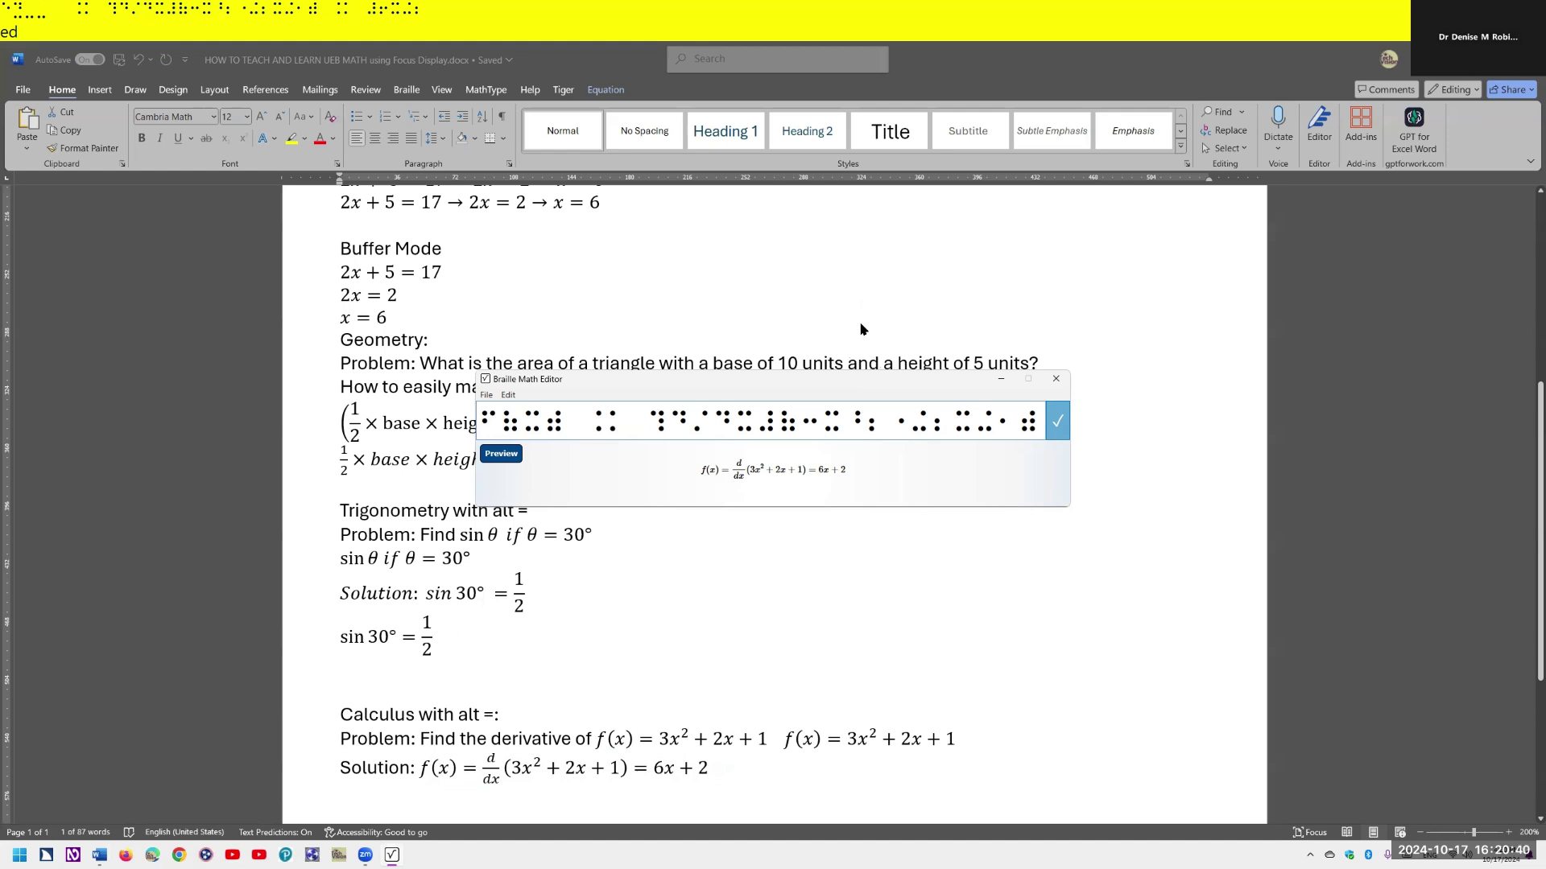
pyautogui.press('Return')
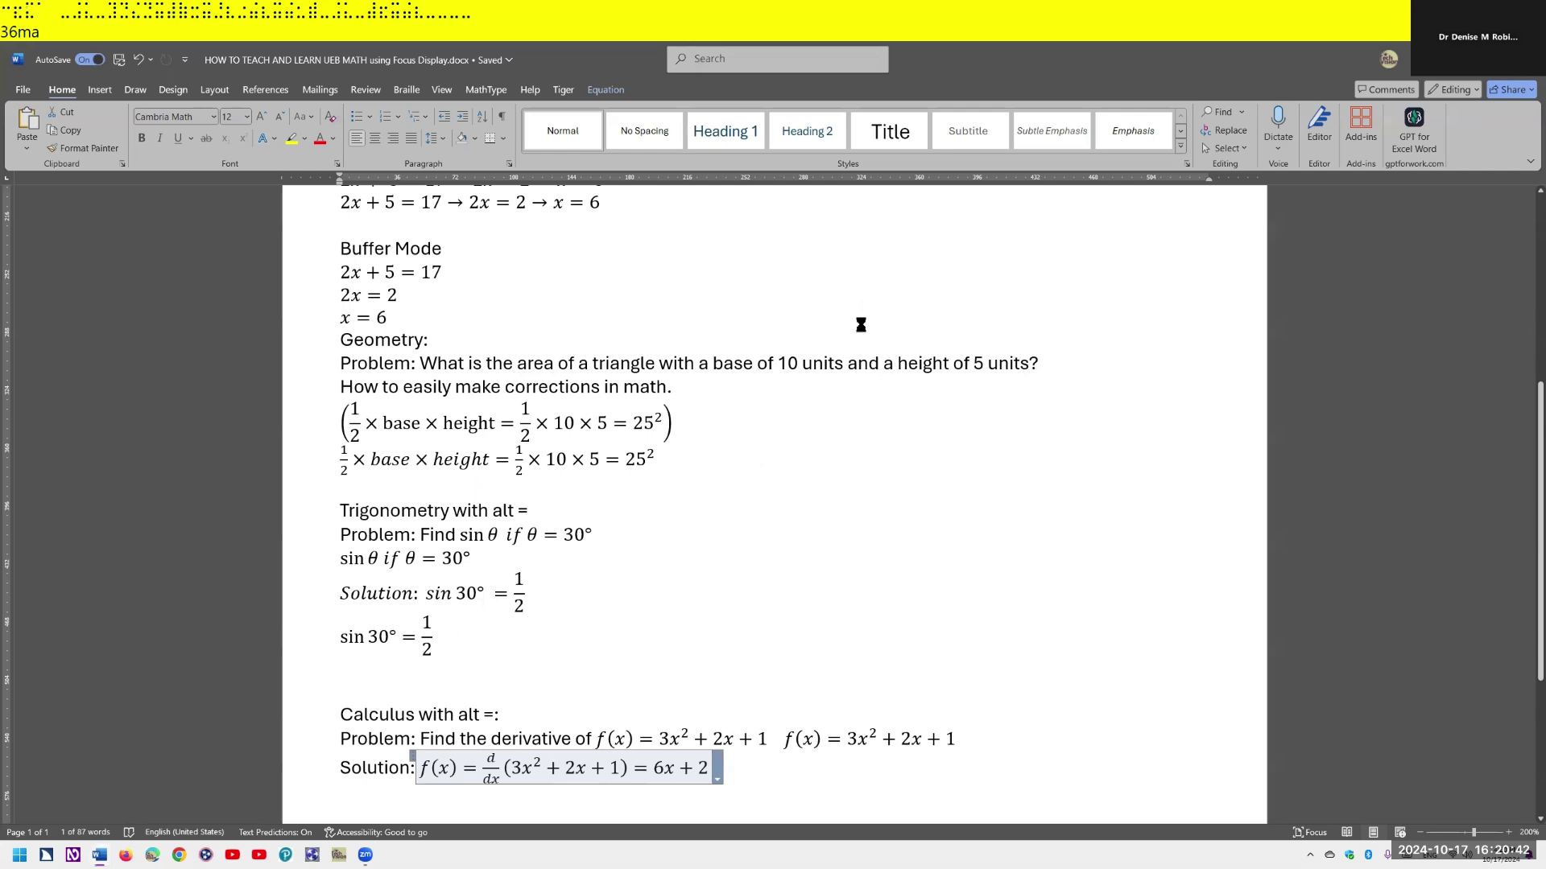
pyautogui.press('Return')
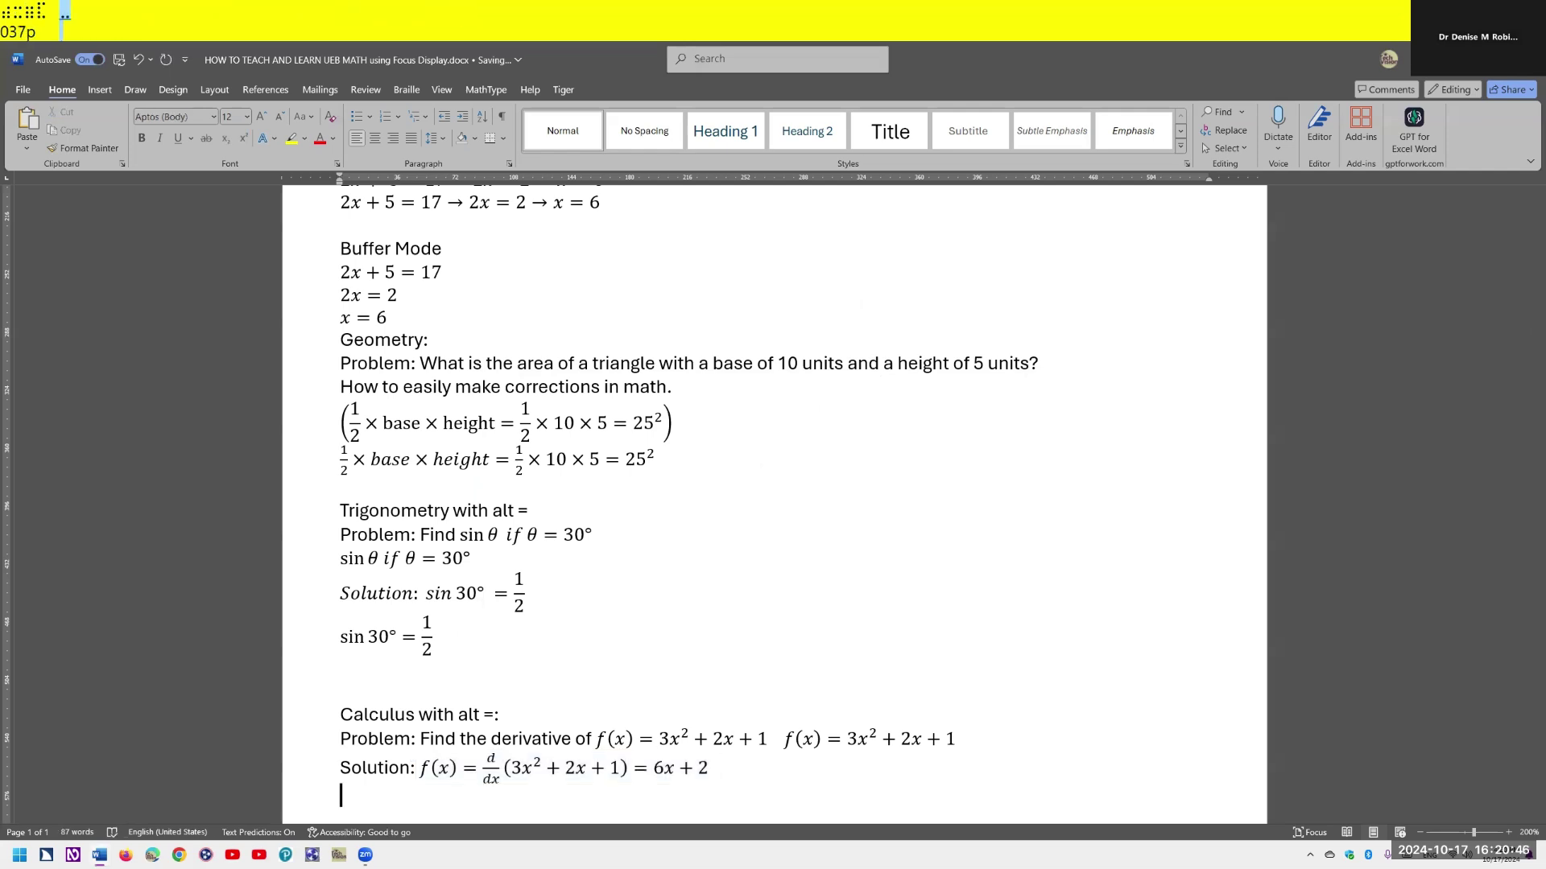
# - Insert a new equation reading f(x) = d/dx(3x^2 + 2x + 1) = 6x + 2
pyautogui.hotkey('alt', '=')
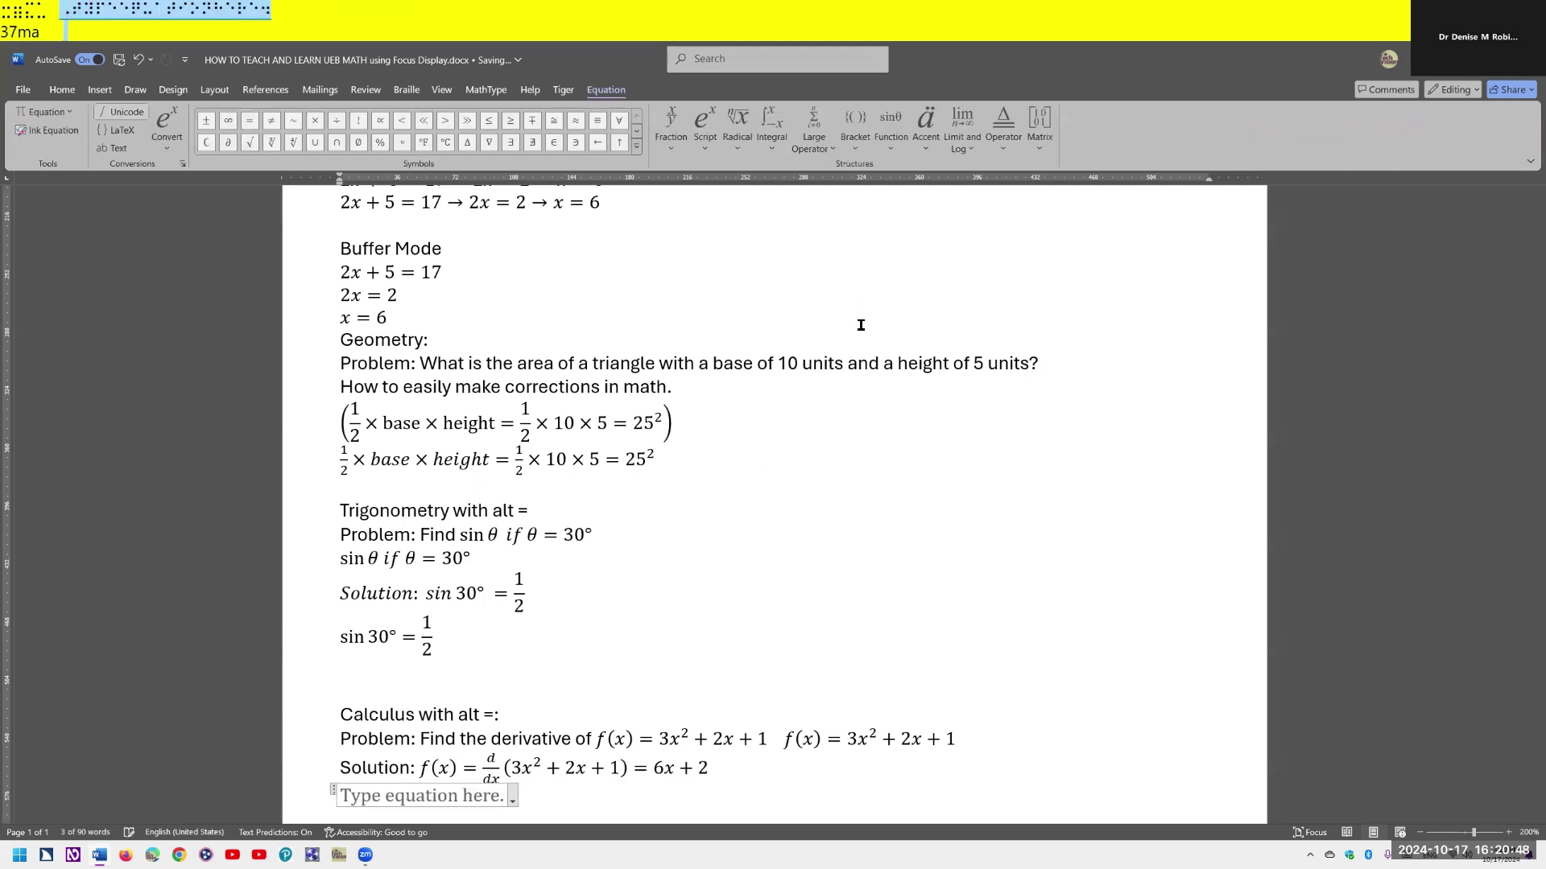
pyautogui.write('f(')
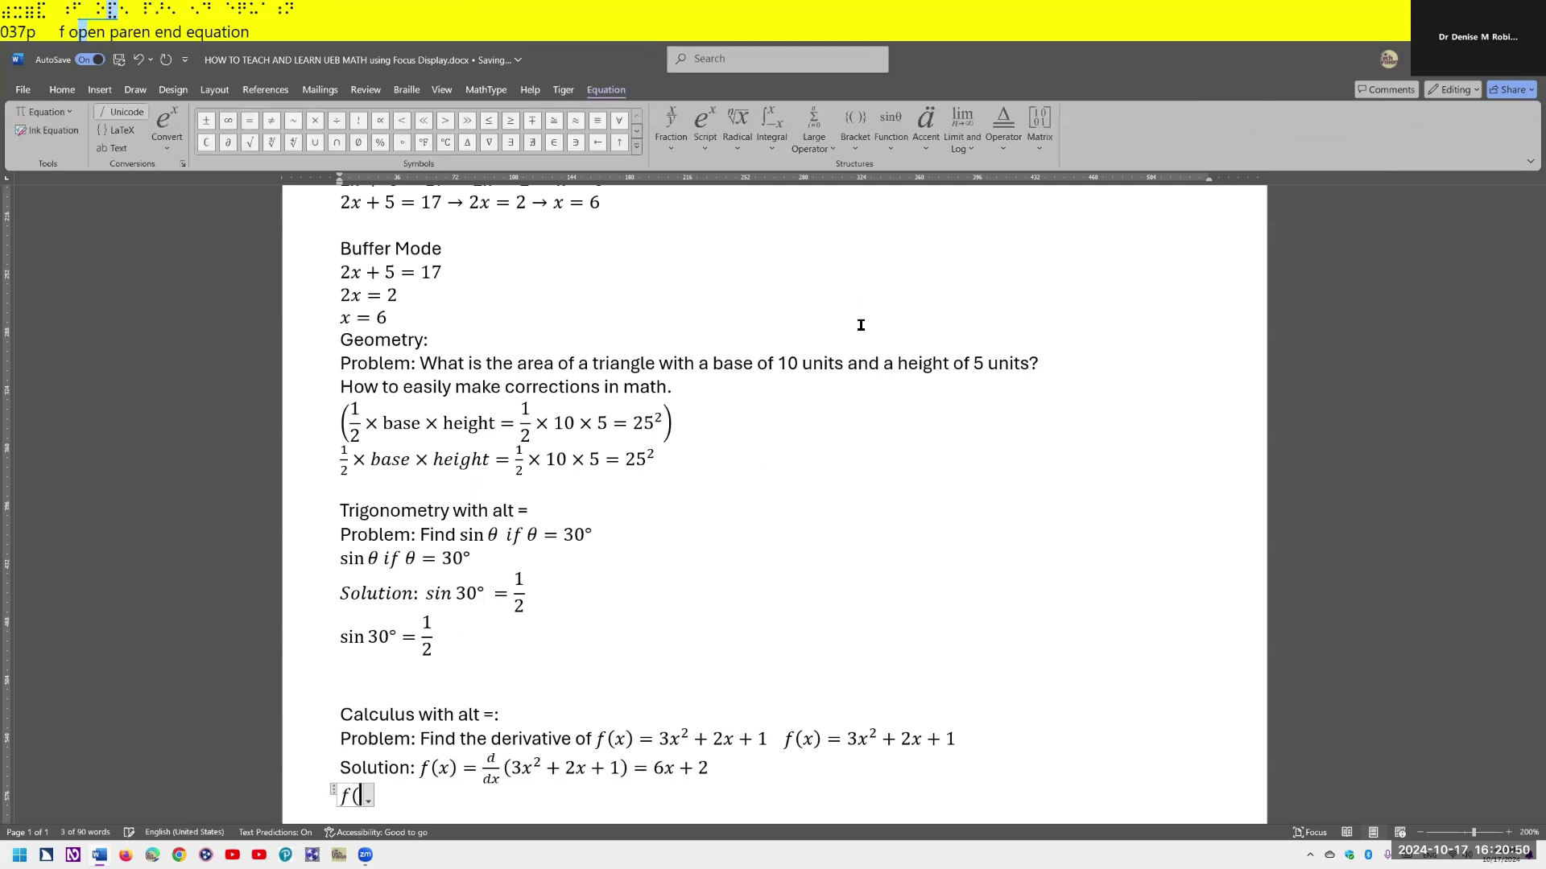
pyautogui.write('x) =')
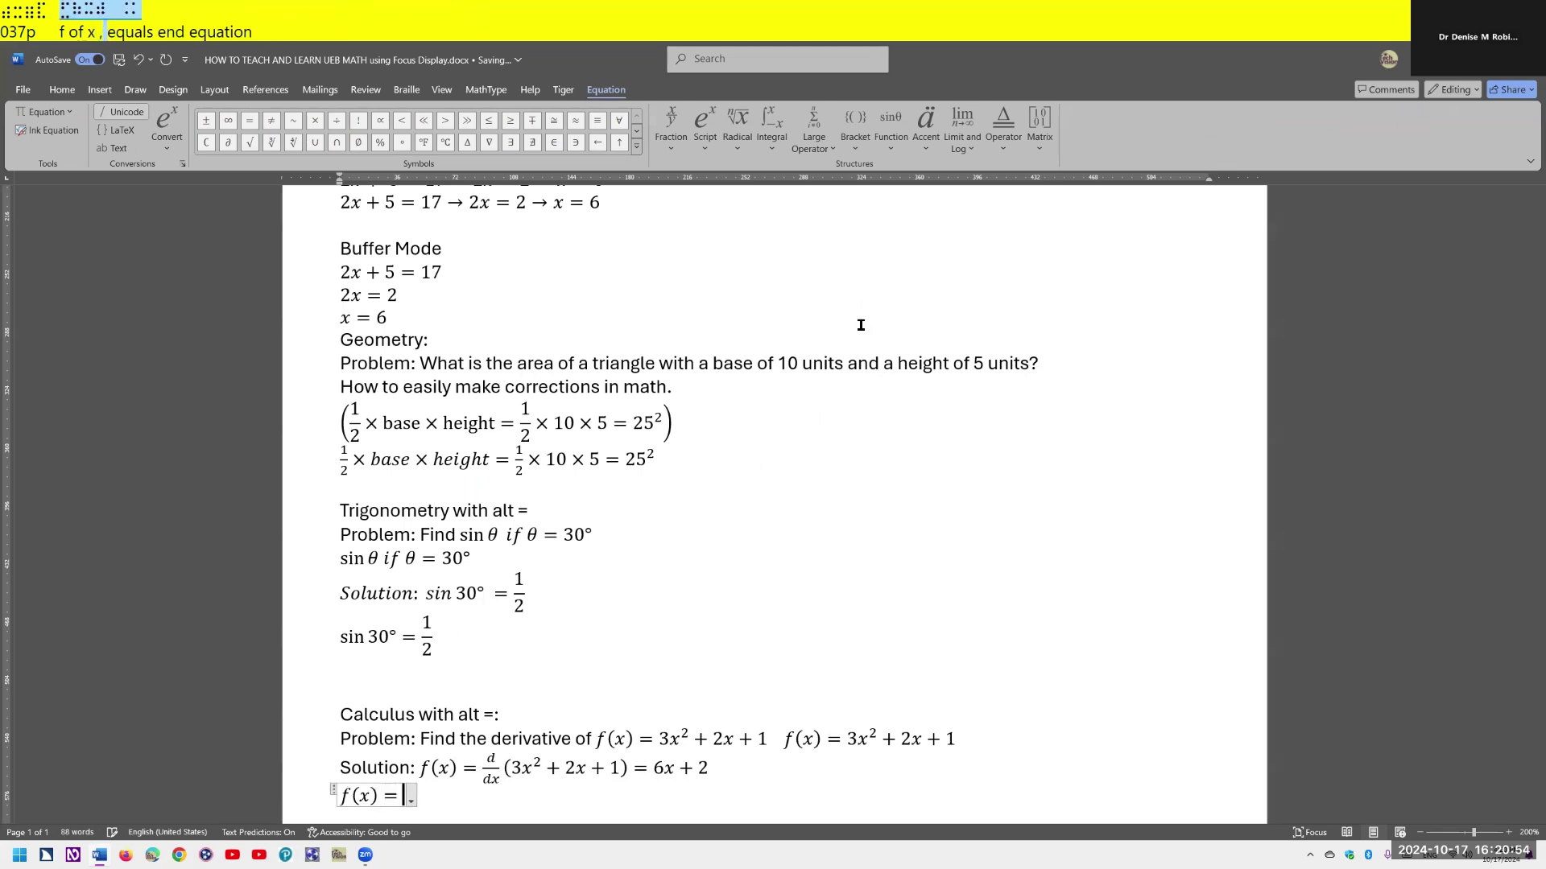
pyautogui.write(' d/')
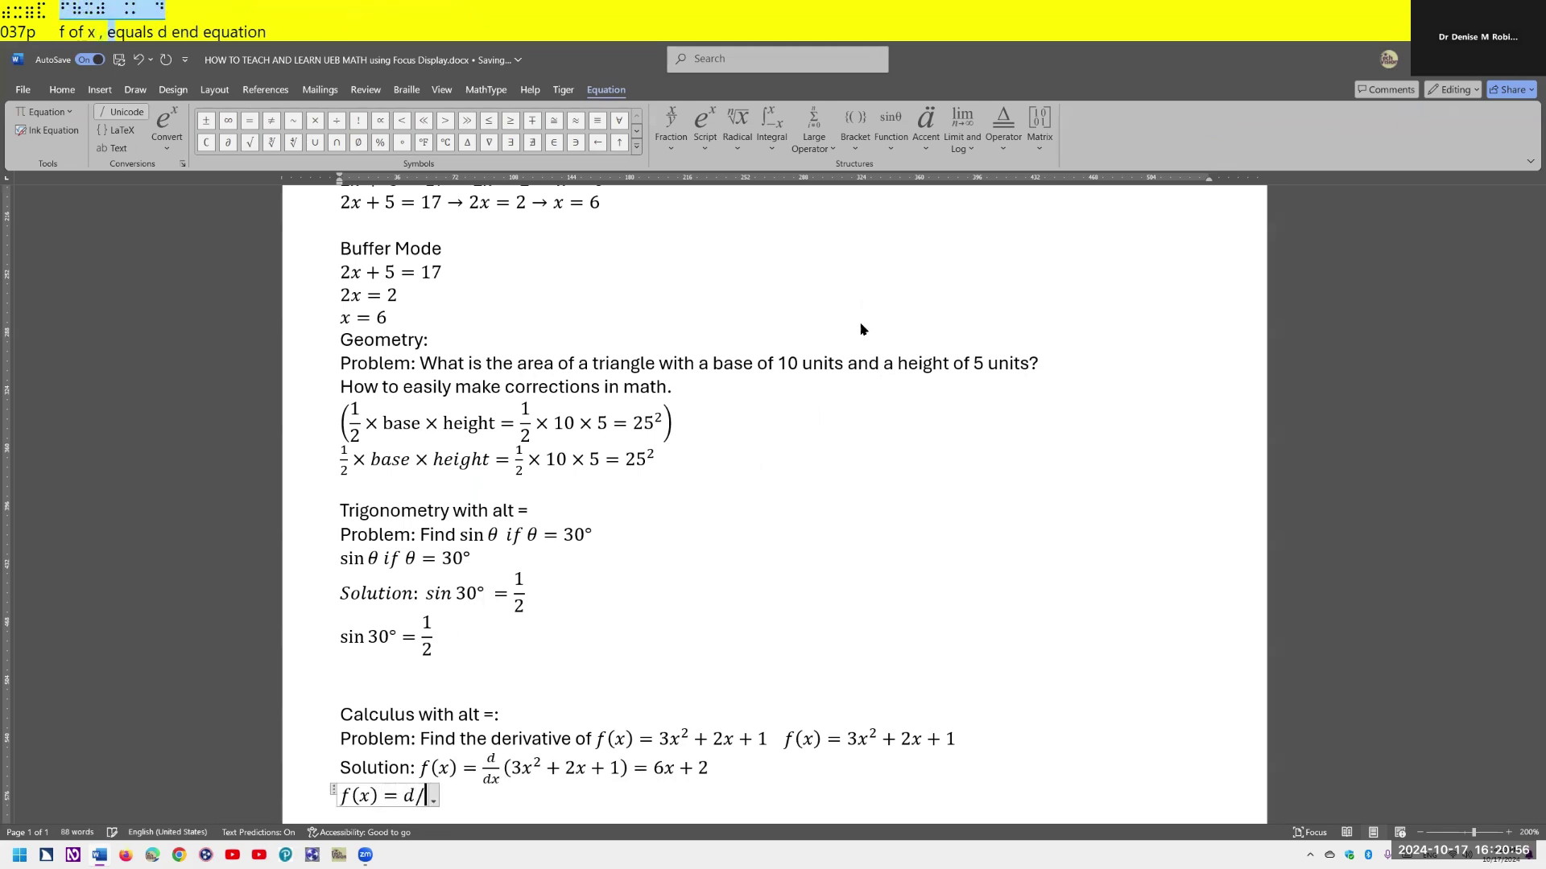
pyautogui.write('dx ')
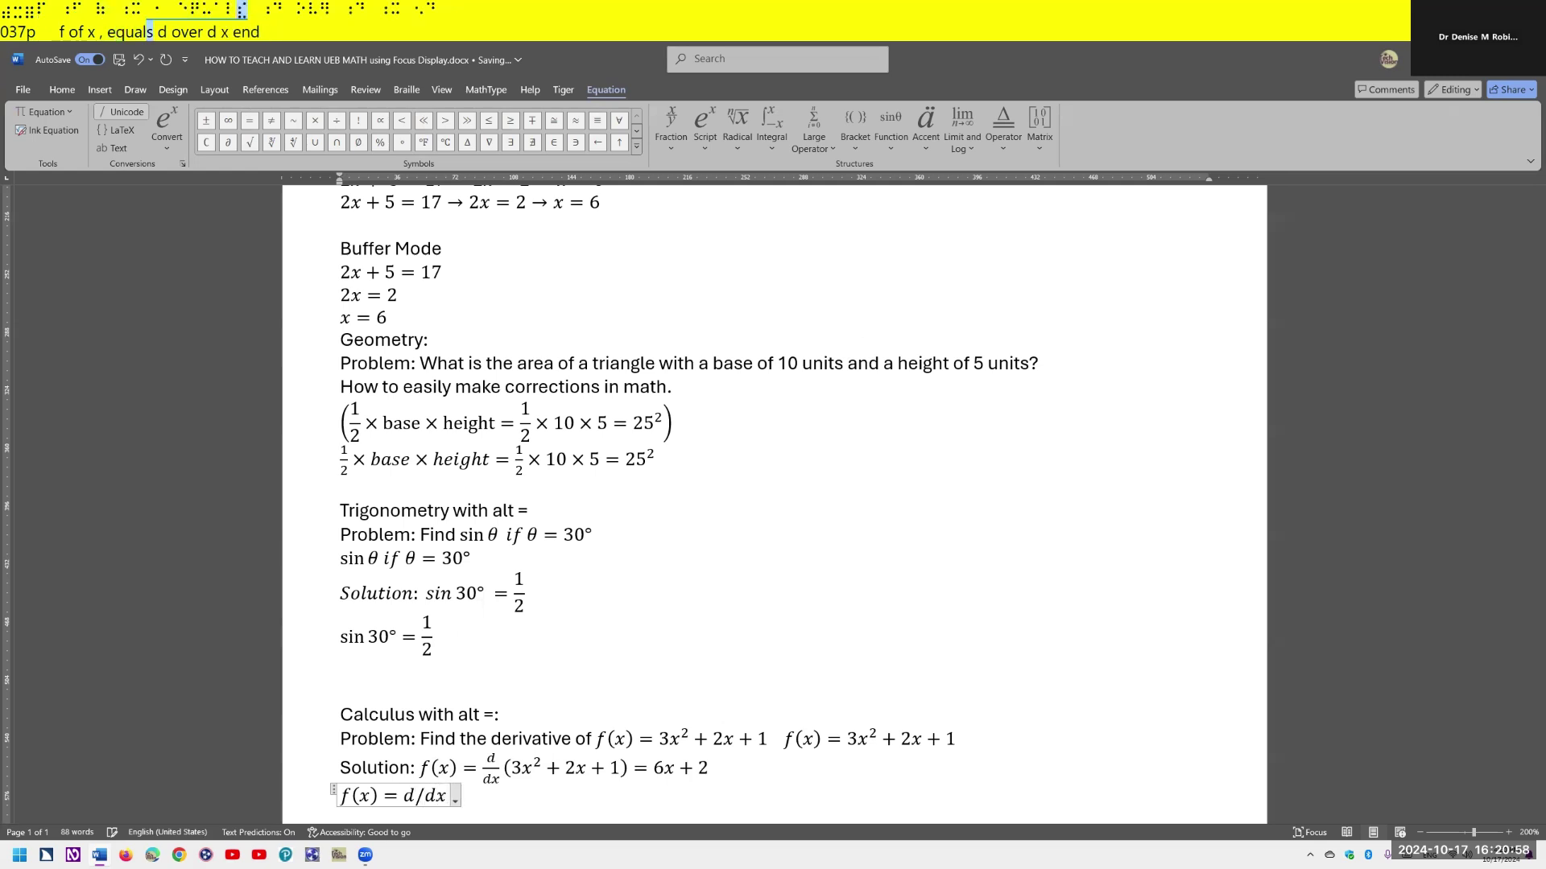
pyautogui.write('(')
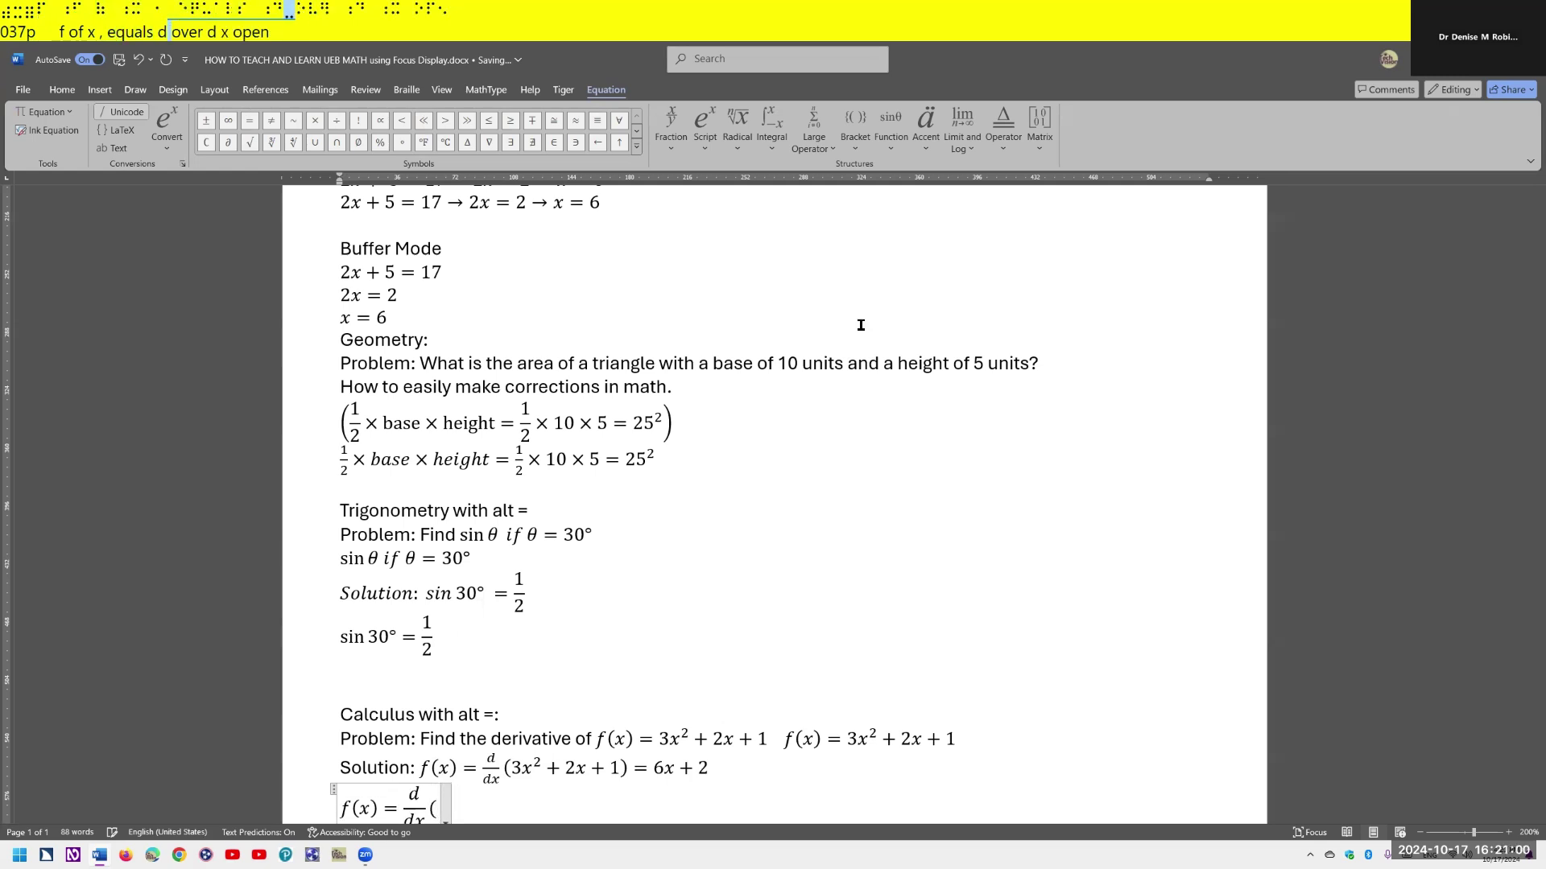
pyautogui.write('3x')
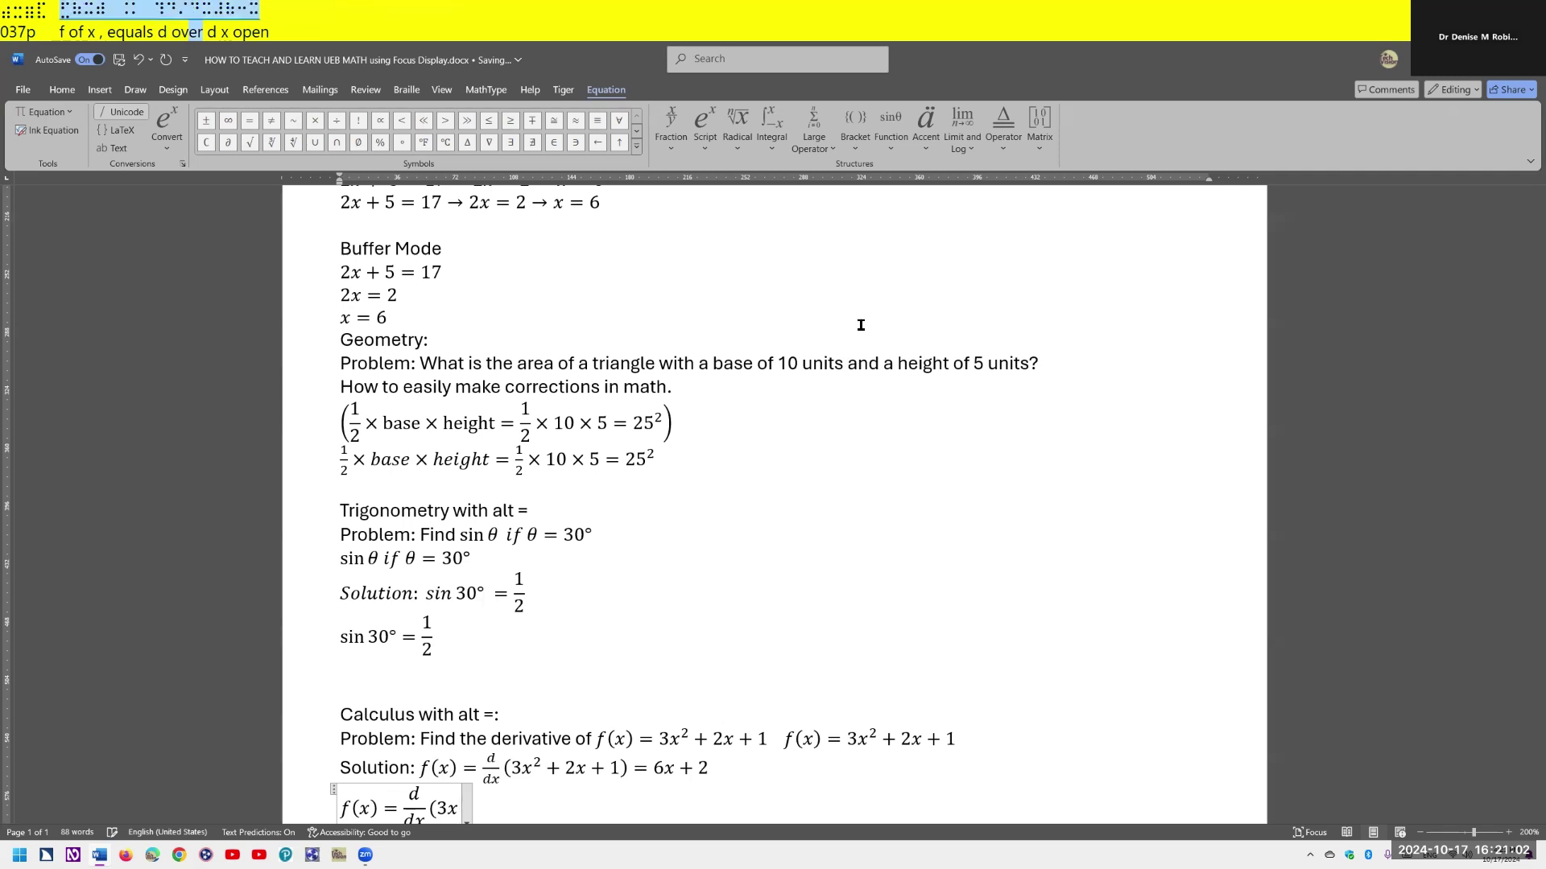
pyautogui.write('^2 ')
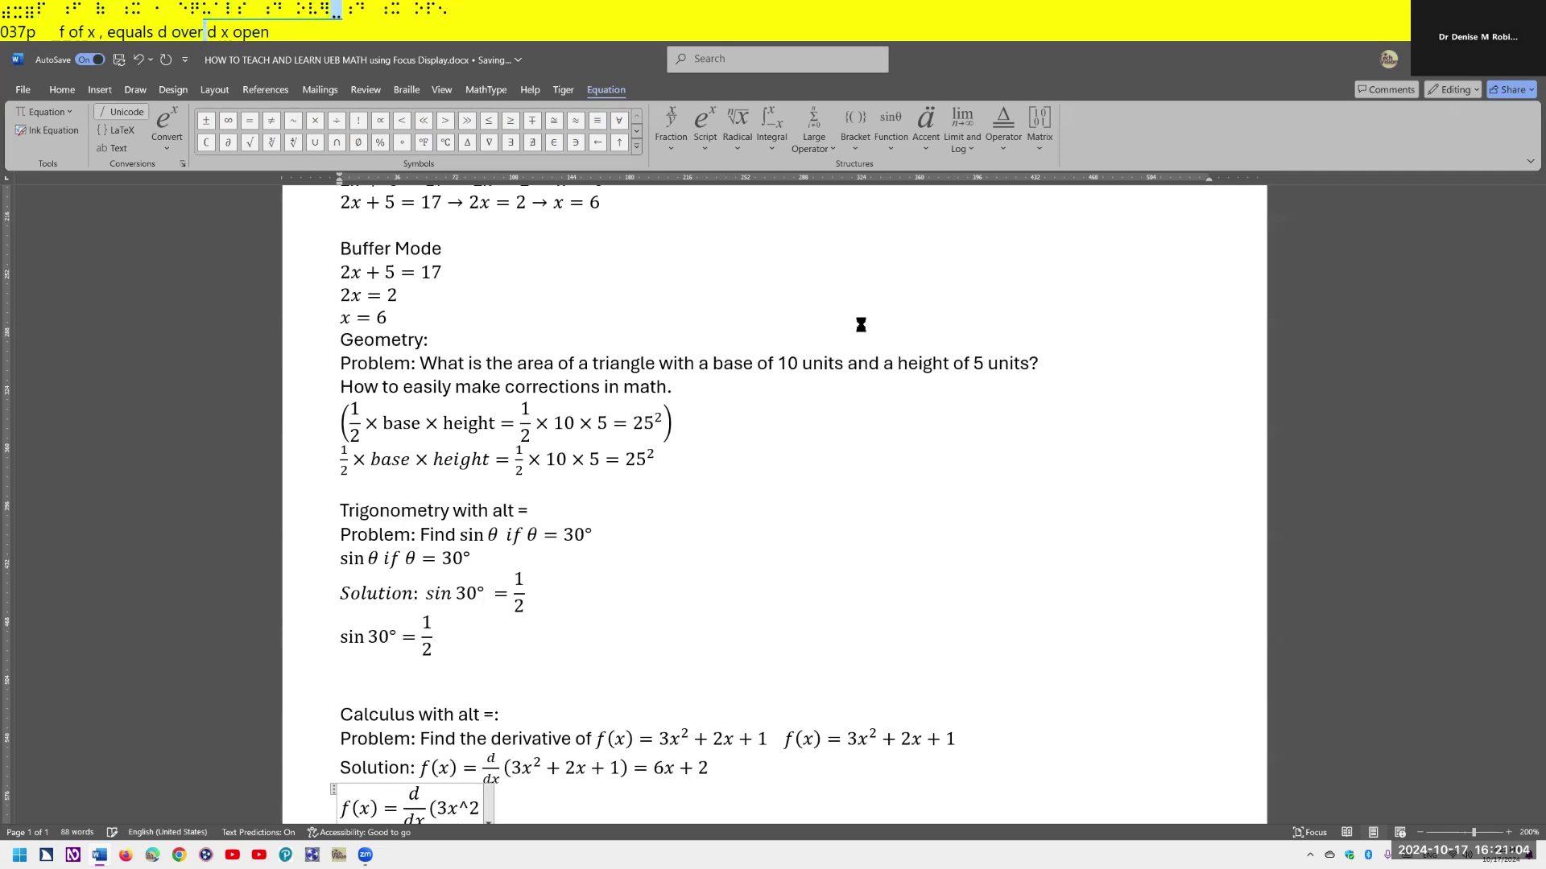
pyautogui.write('+ 2')
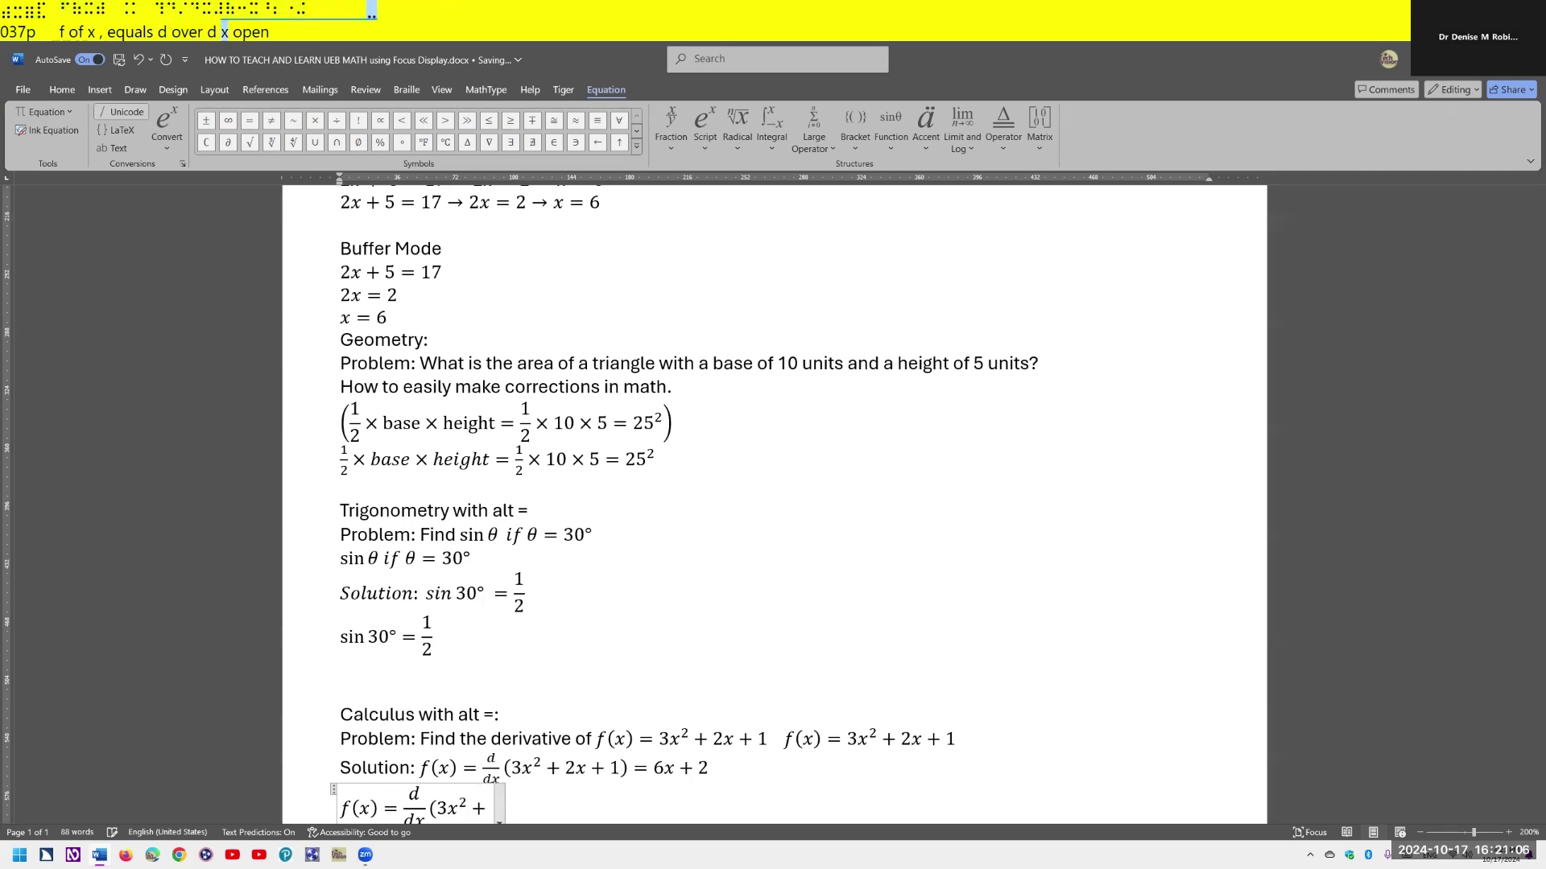
pyautogui.write('x + ')
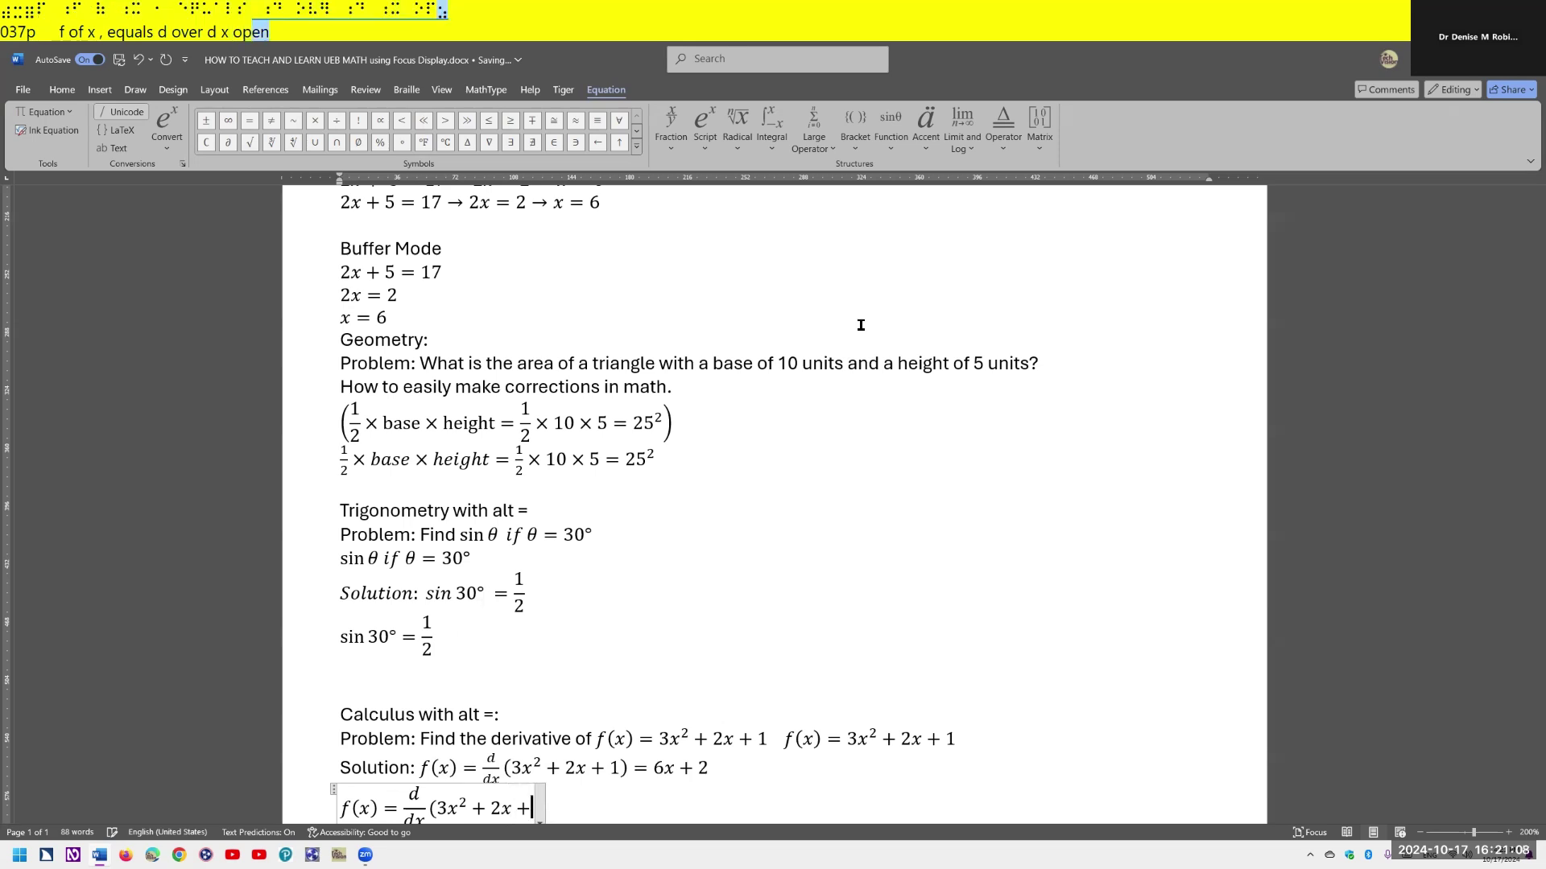
pyautogui.write('1')
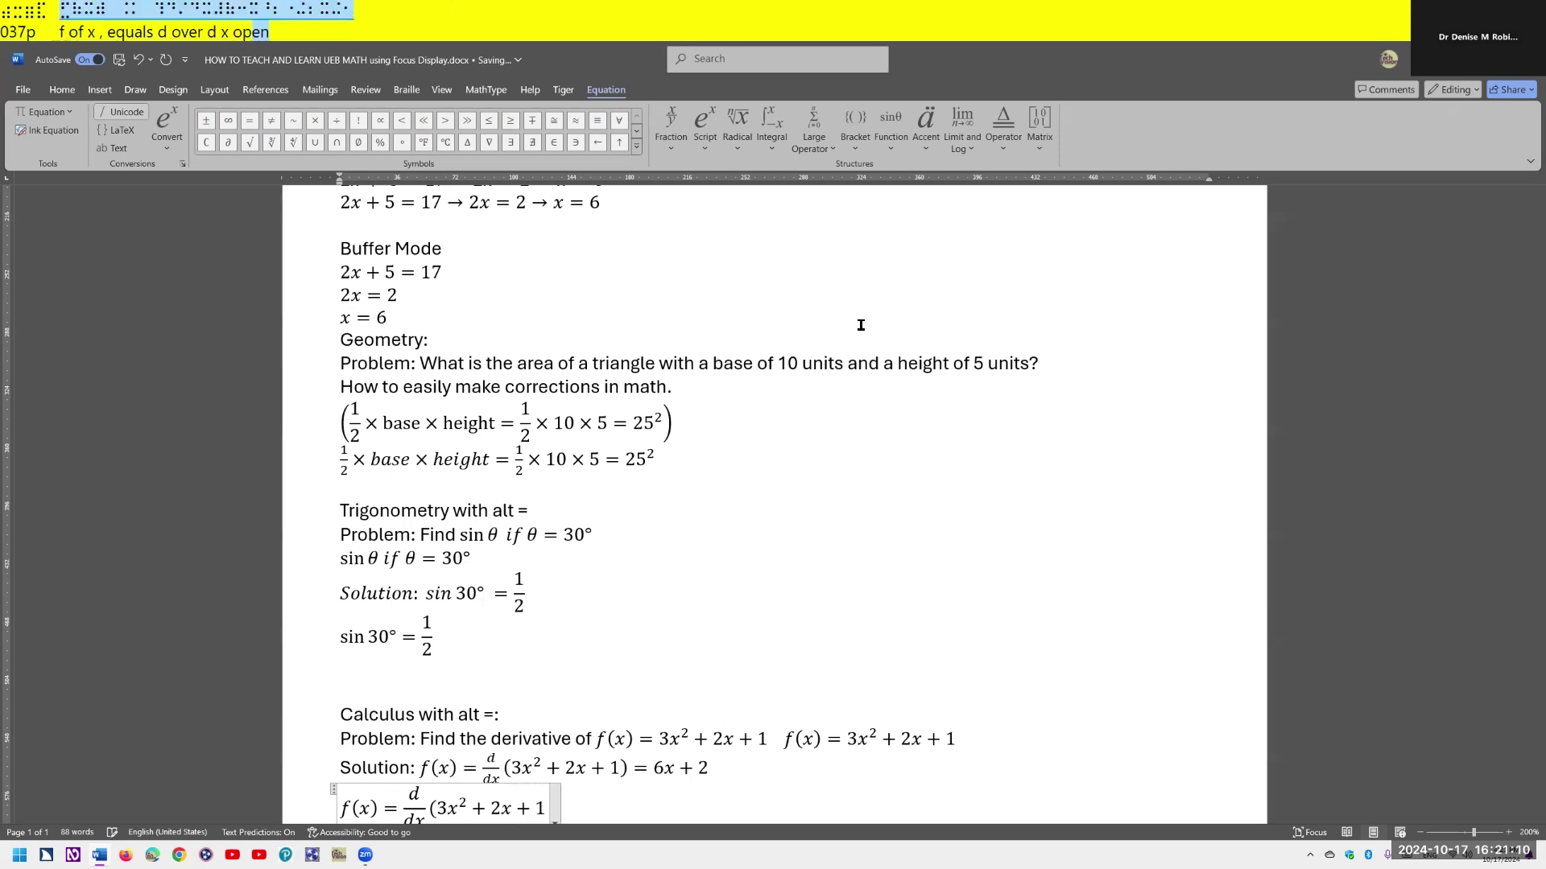
pyautogui.write(') =')
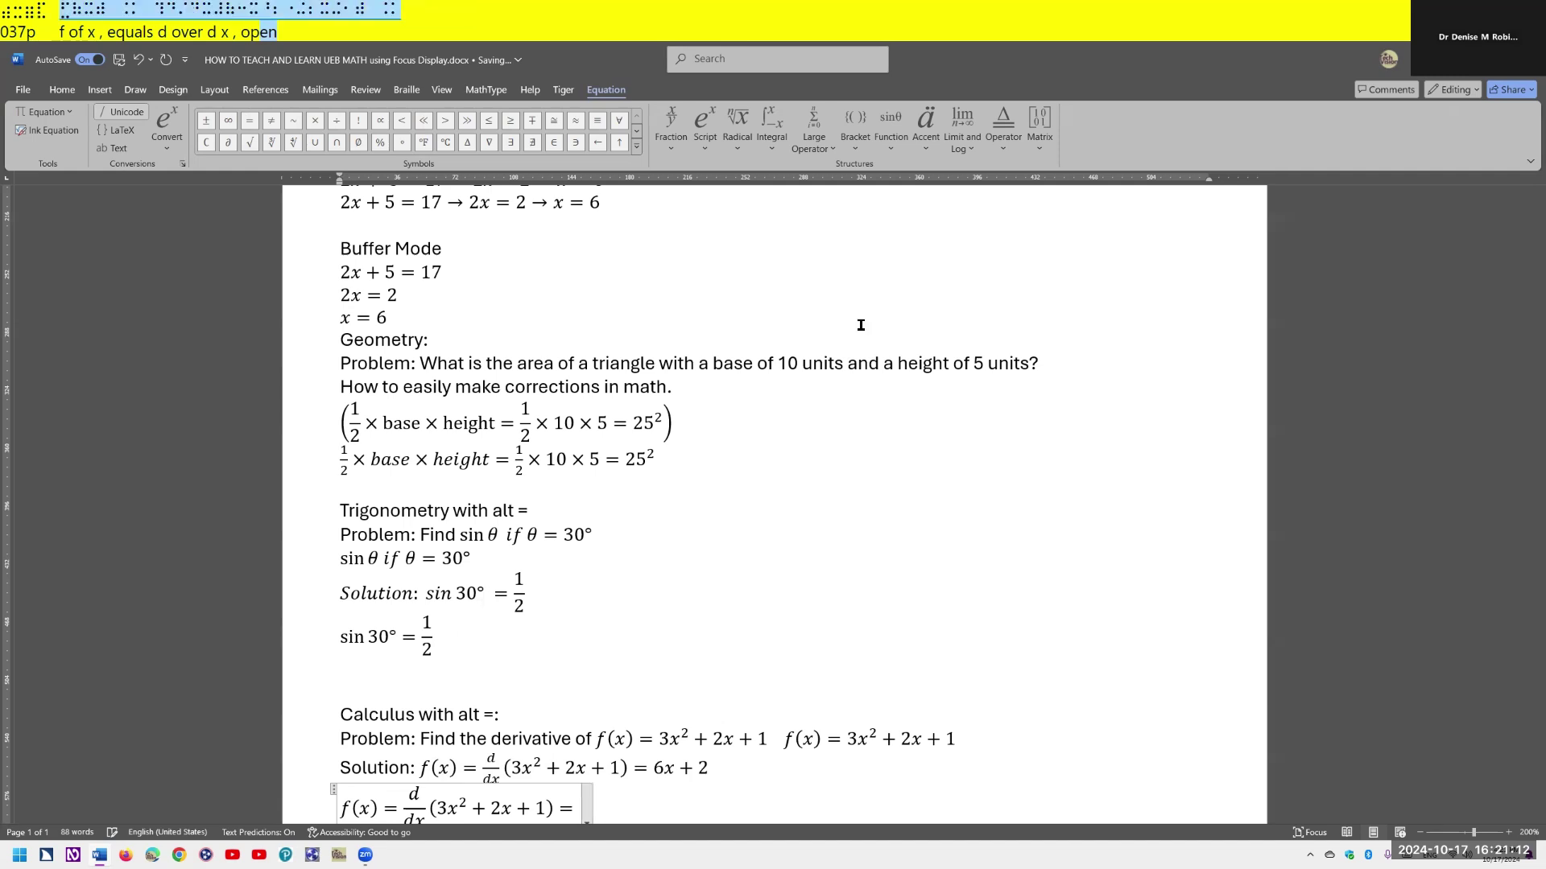
pyautogui.write(' 6x ')
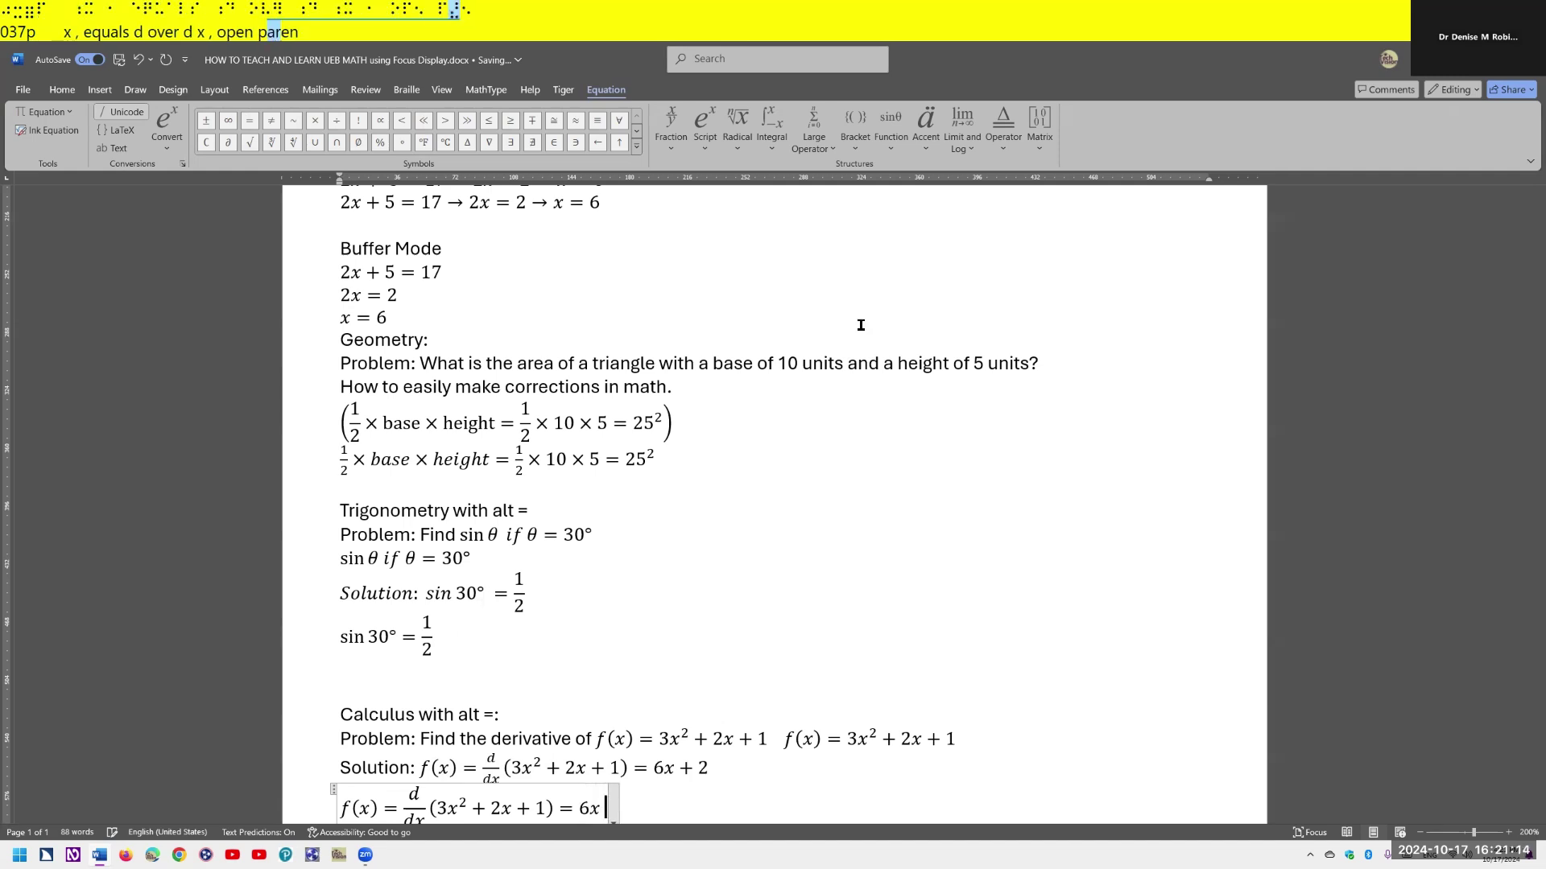
pyautogui.write('+ 2')
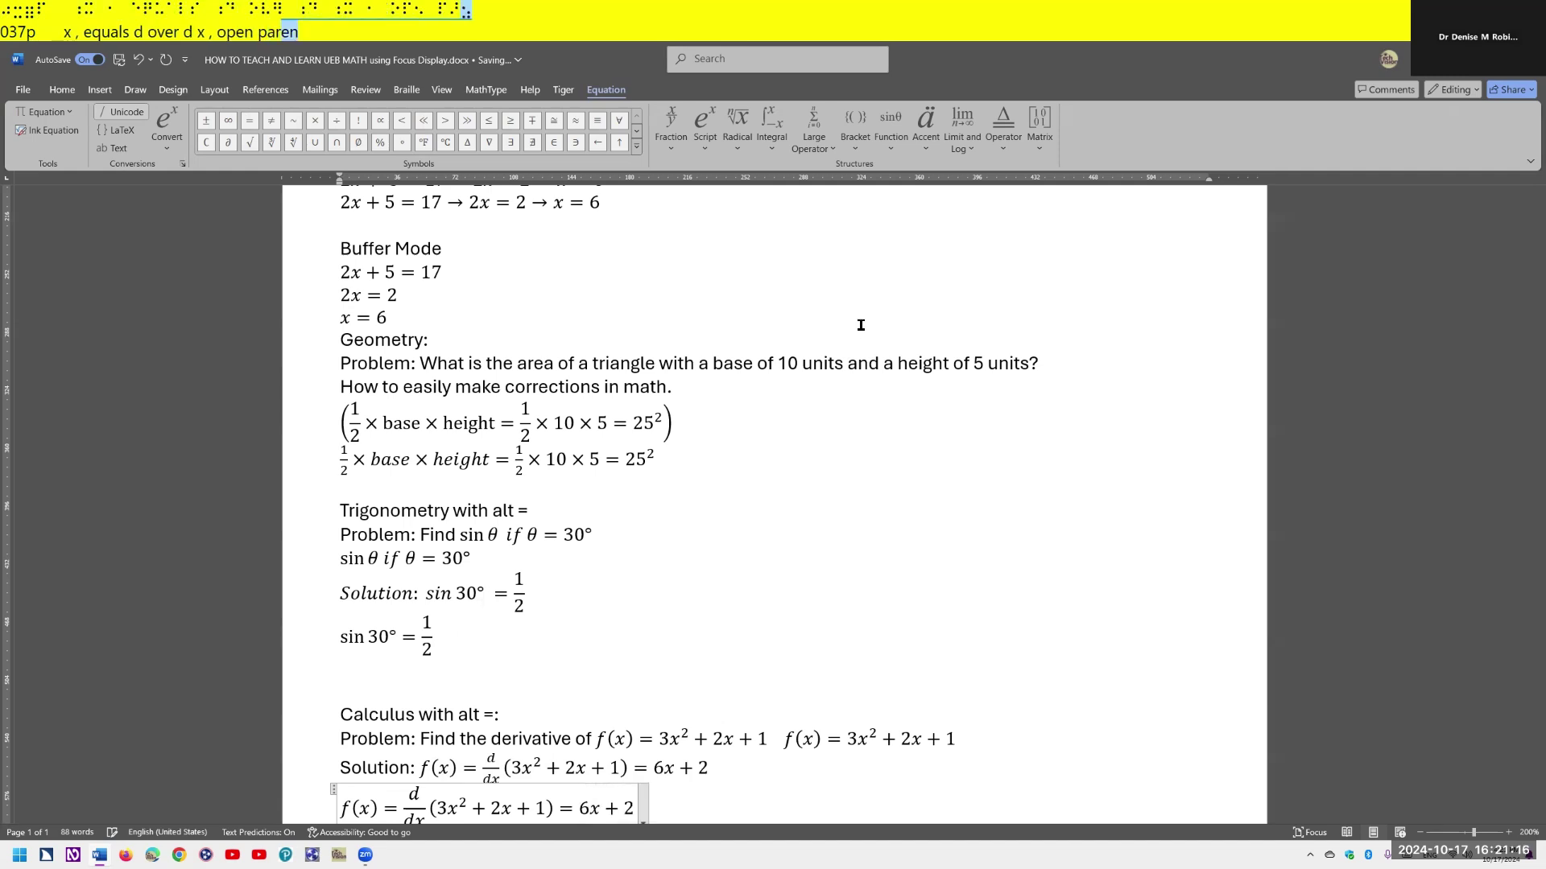
pyautogui.press('Return')
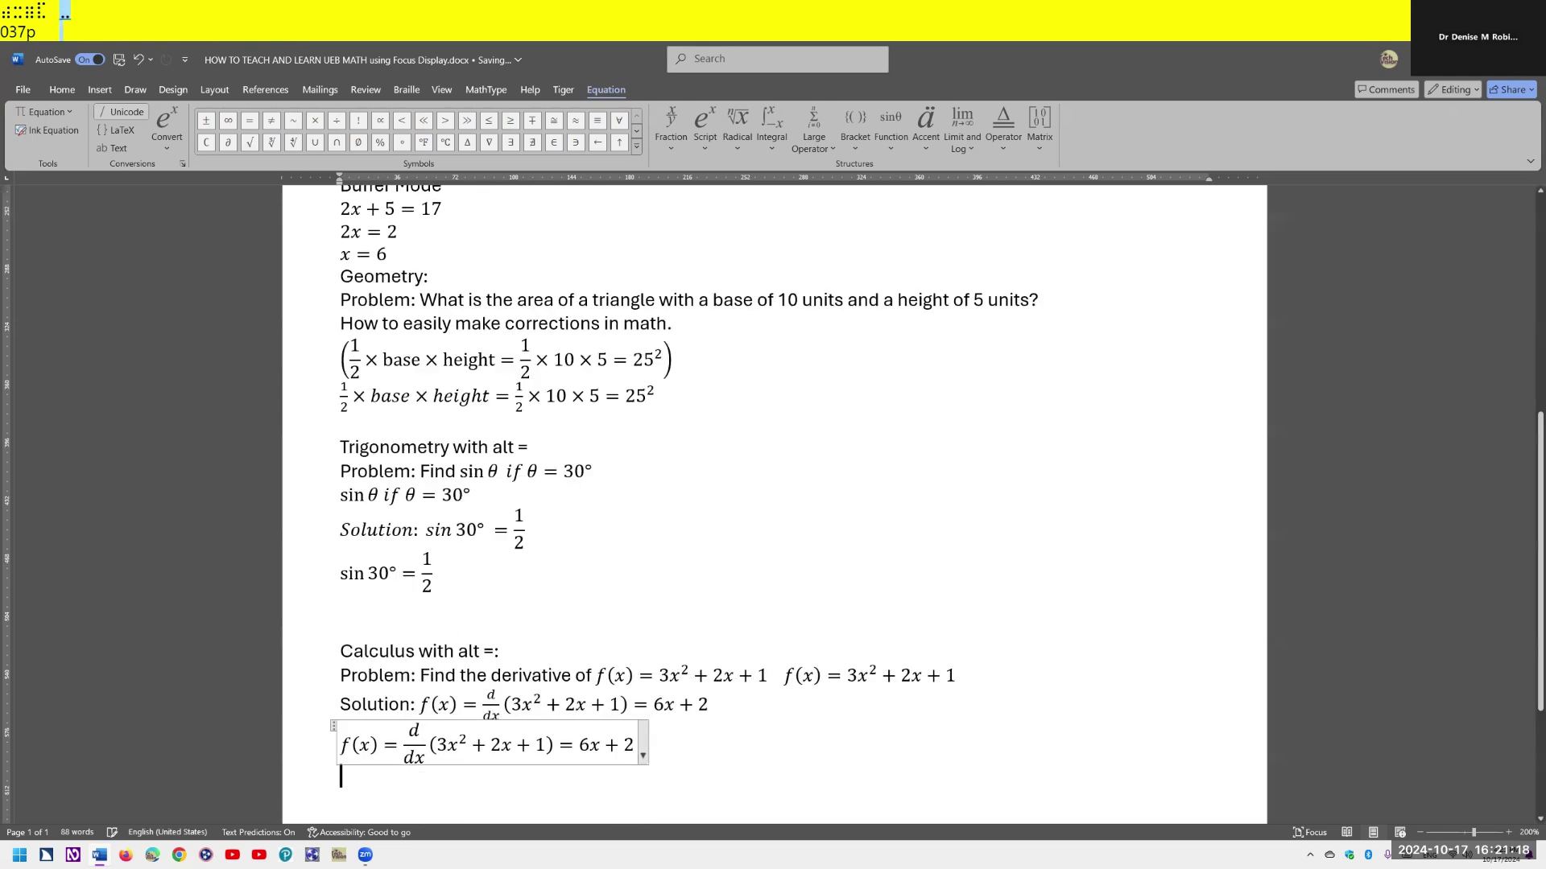
pyautogui.press('Up')
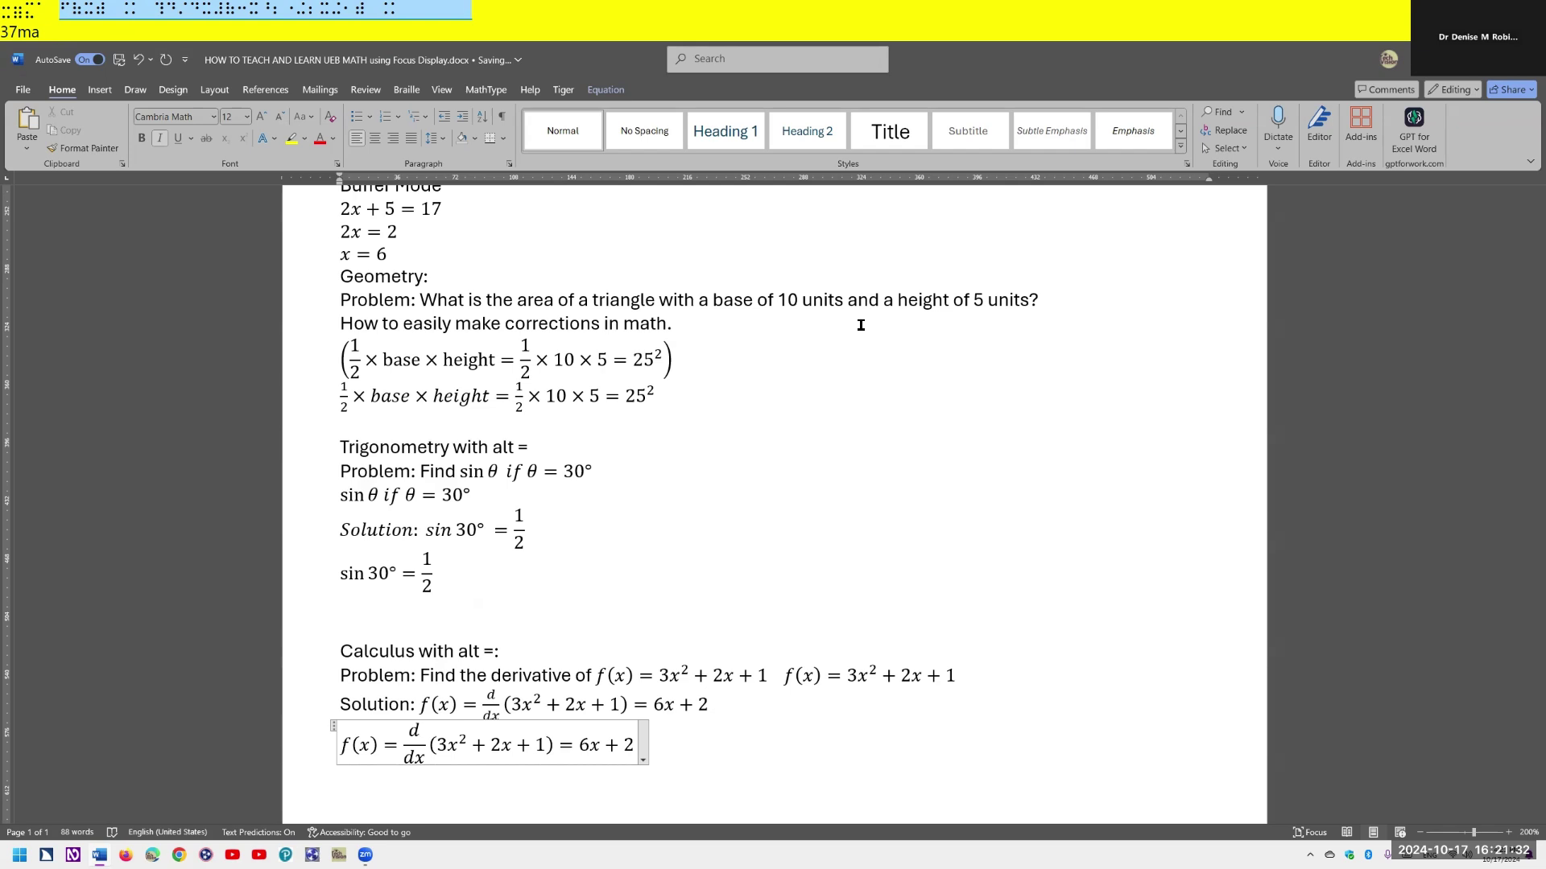
pyautogui.hotkey('ctrl', 'shift', '=')
pyautogui.press('Right')
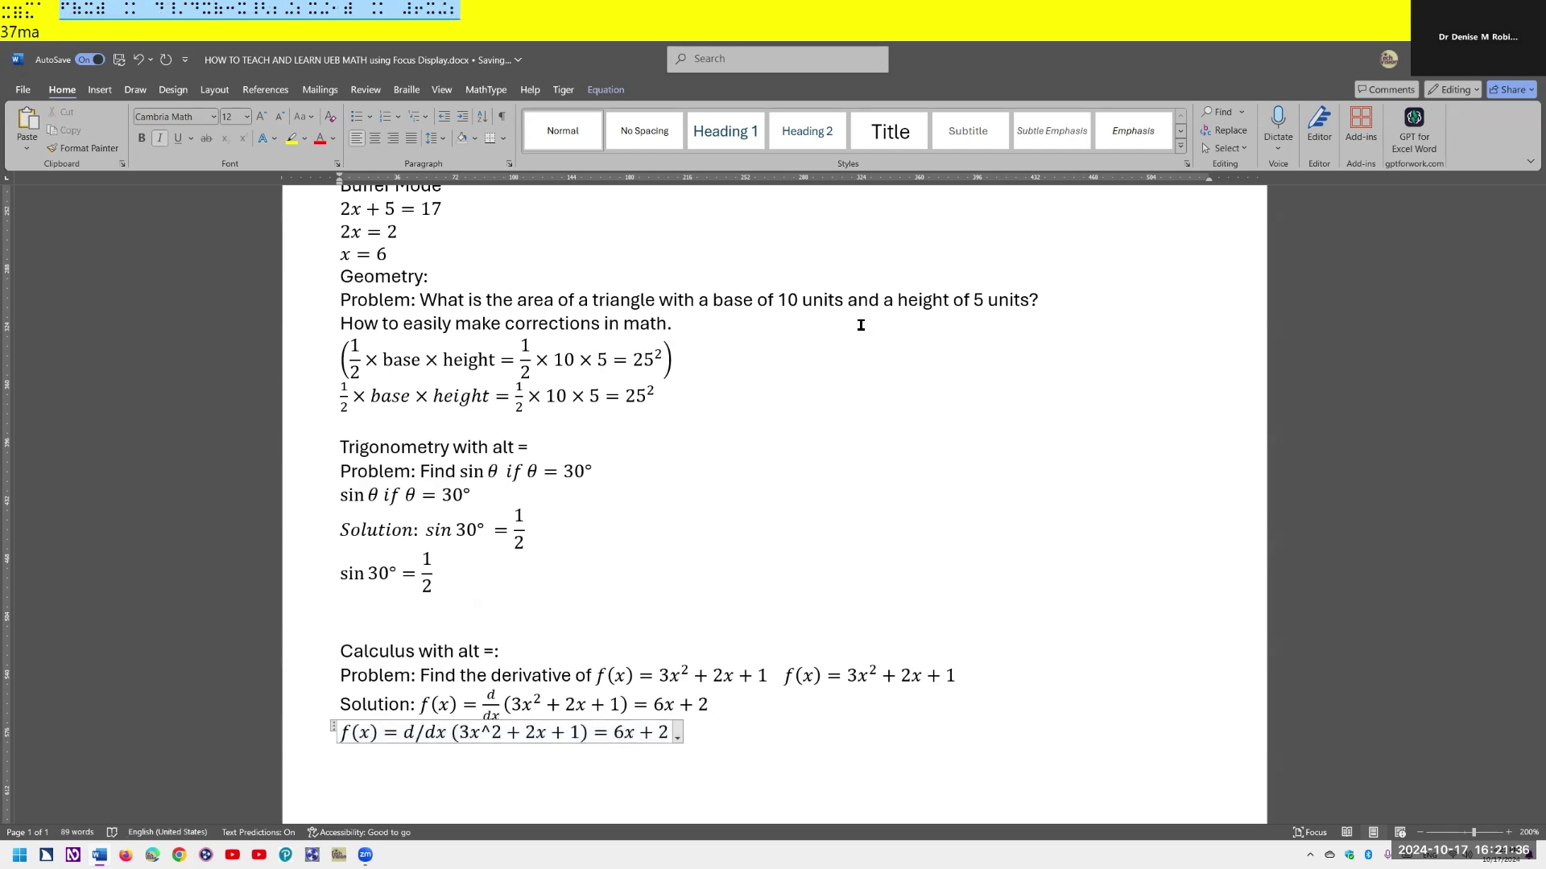
pyautogui.press('Right')
pyautogui.press('Right')
pyautogui.press('Right')
pyautogui.press('Right')
pyautogui.press('Right')
pyautogui.press('Right')
pyautogui.press('Right')
pyautogui.press('Right')
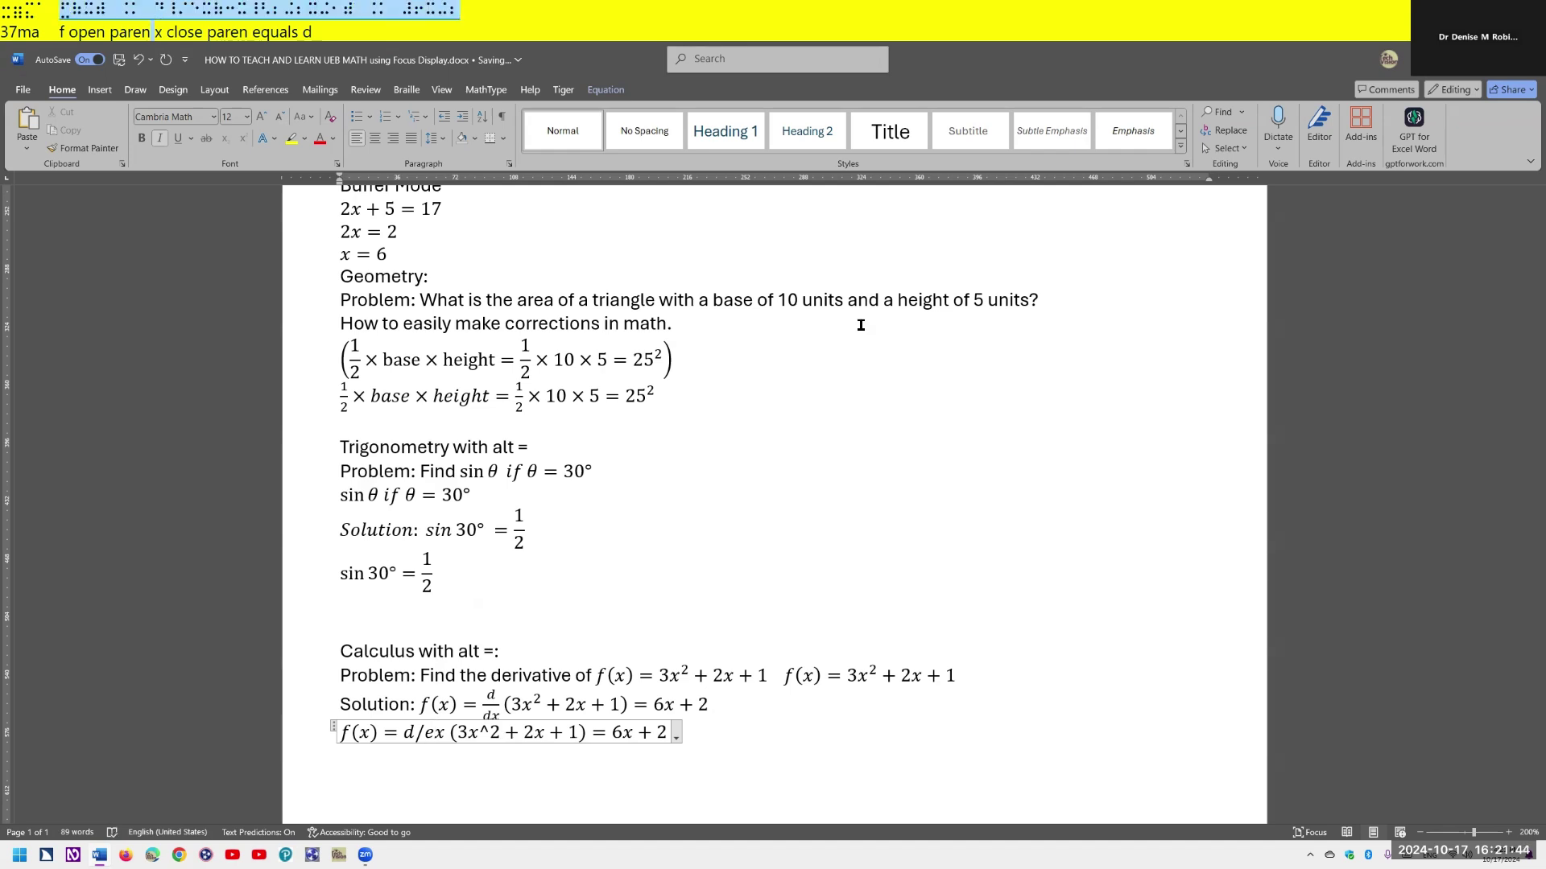
pyautogui.press('BackSpace')
pyautogui.write('d')
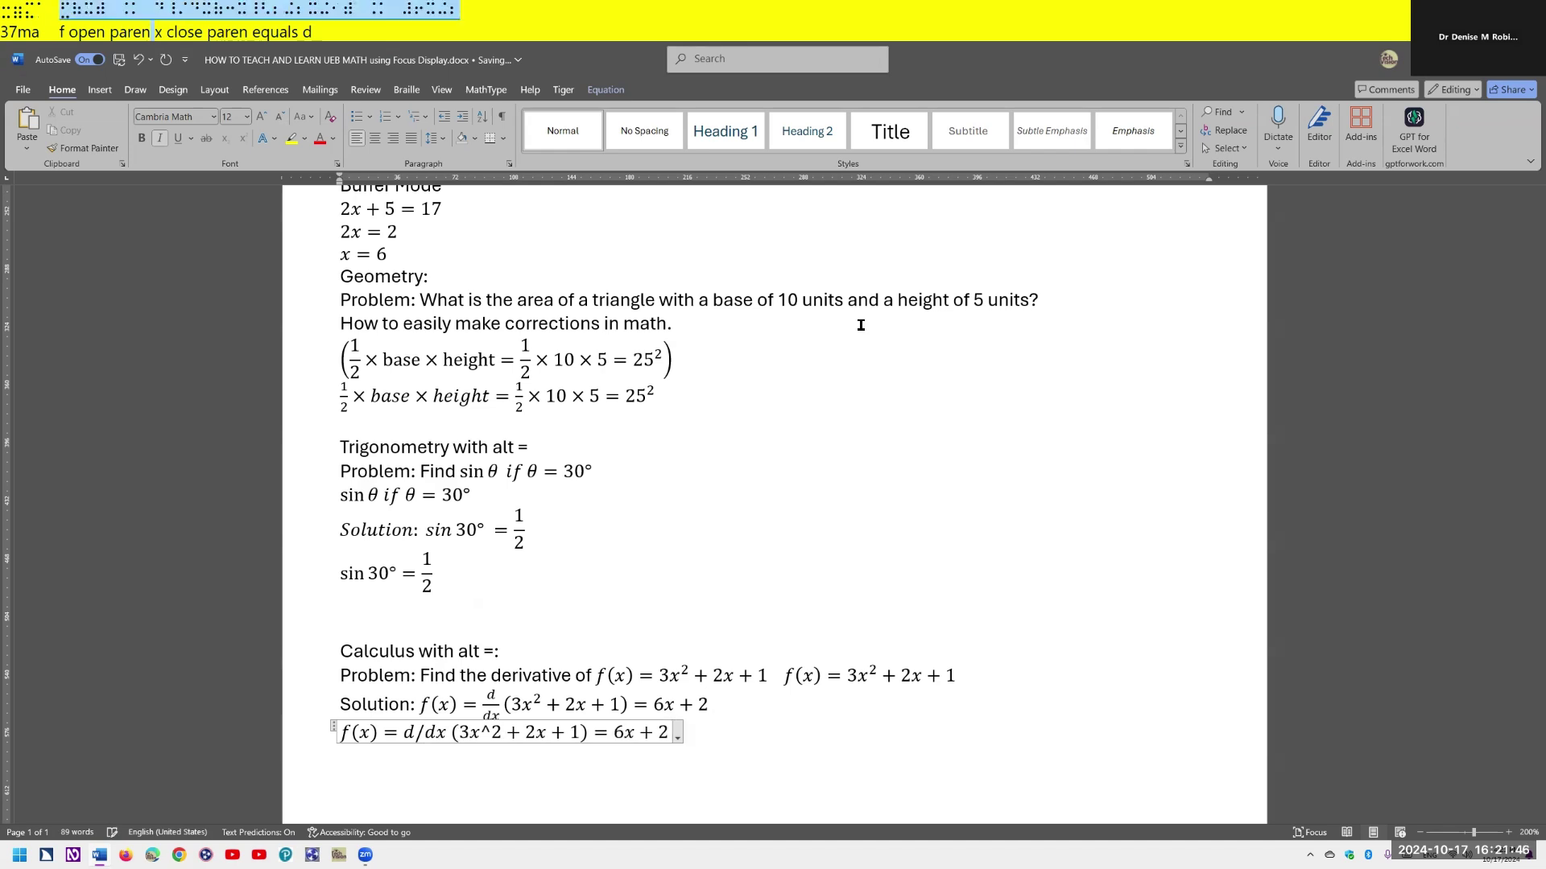
pyautogui.press('Right')
pyautogui.press('Right')
pyautogui.press('Right')
pyautogui.press('Delete')
pyautogui.write('4')
pyautogui.press('BackSpace')
pyautogui.write('3')
pyautogui.hotkey('shift', 'Home')
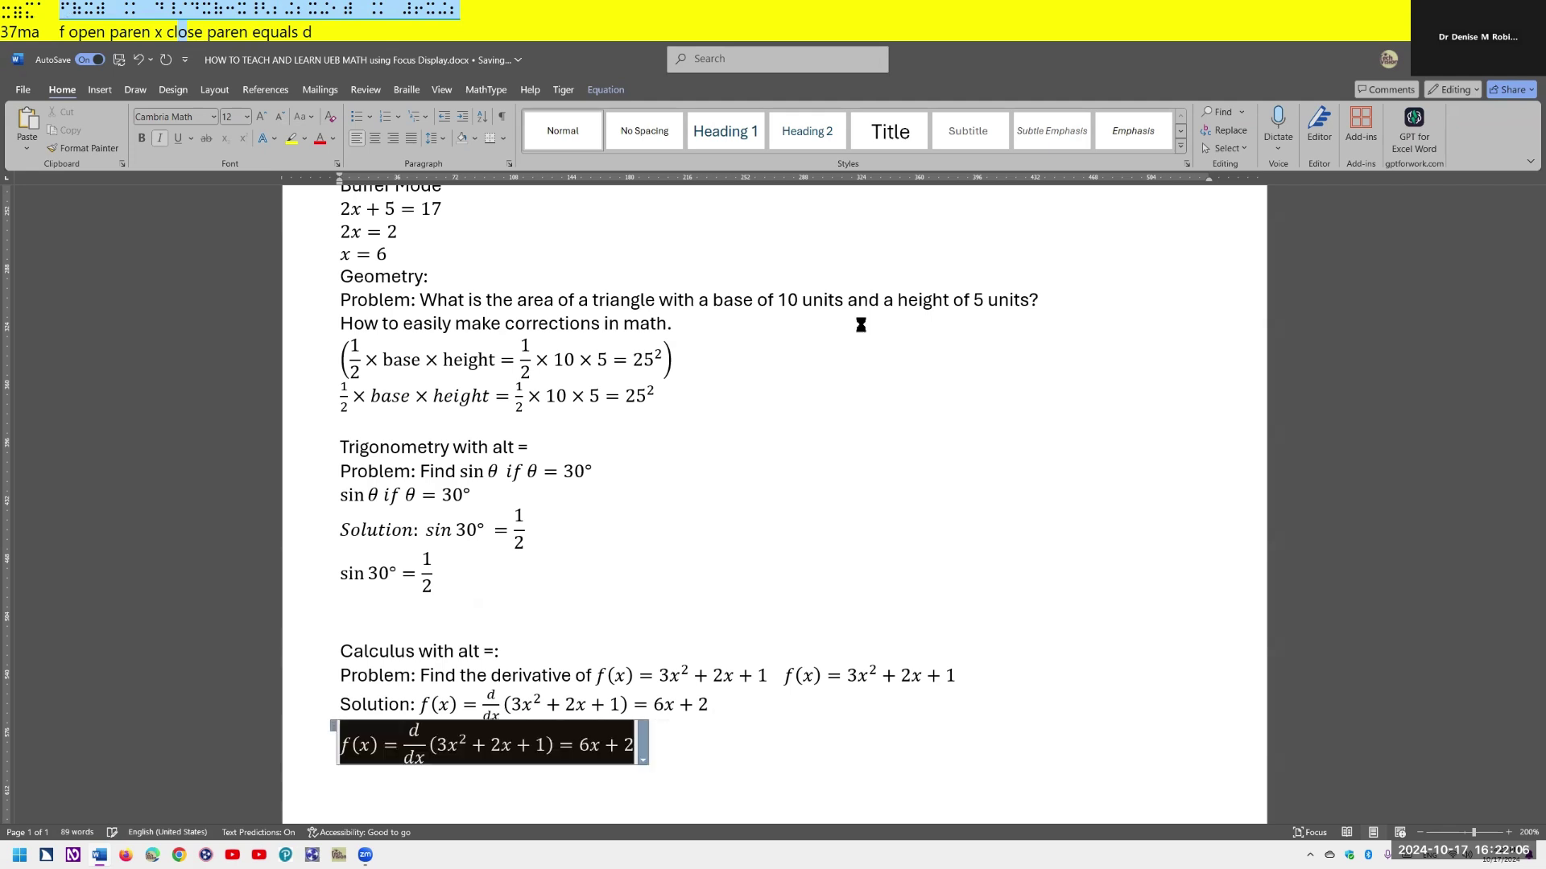
pyautogui.hotkey('ctrl', '=')
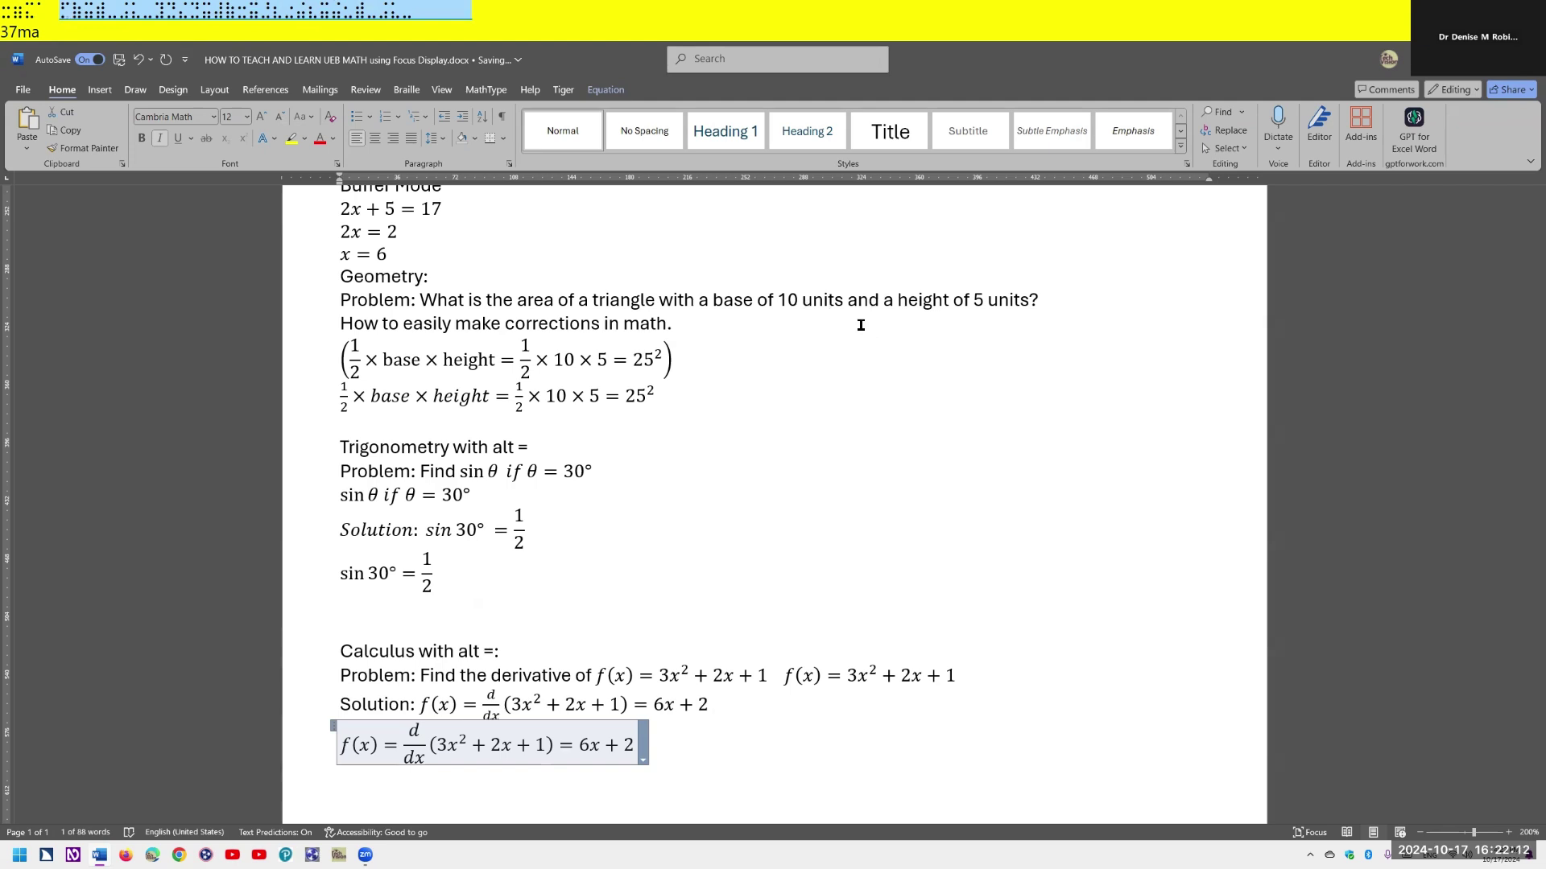
pyautogui.hotkey('ctrl', 'alt', 'b')
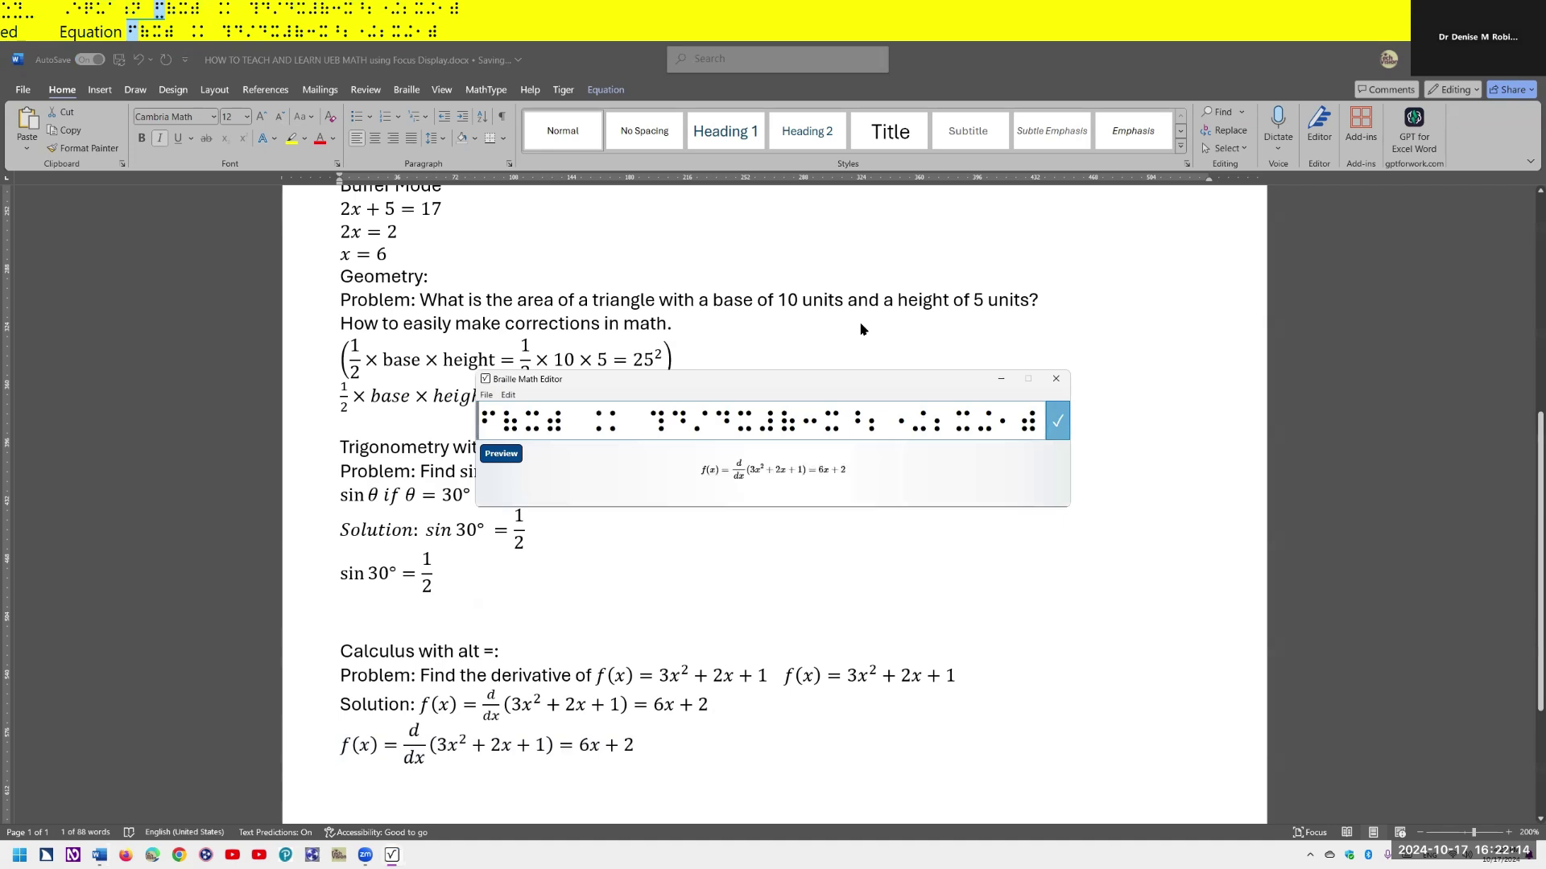
pyautogui.hotkey('ctrl', 'Right')
pyautogui.hotkey('ctrl', 'Right')
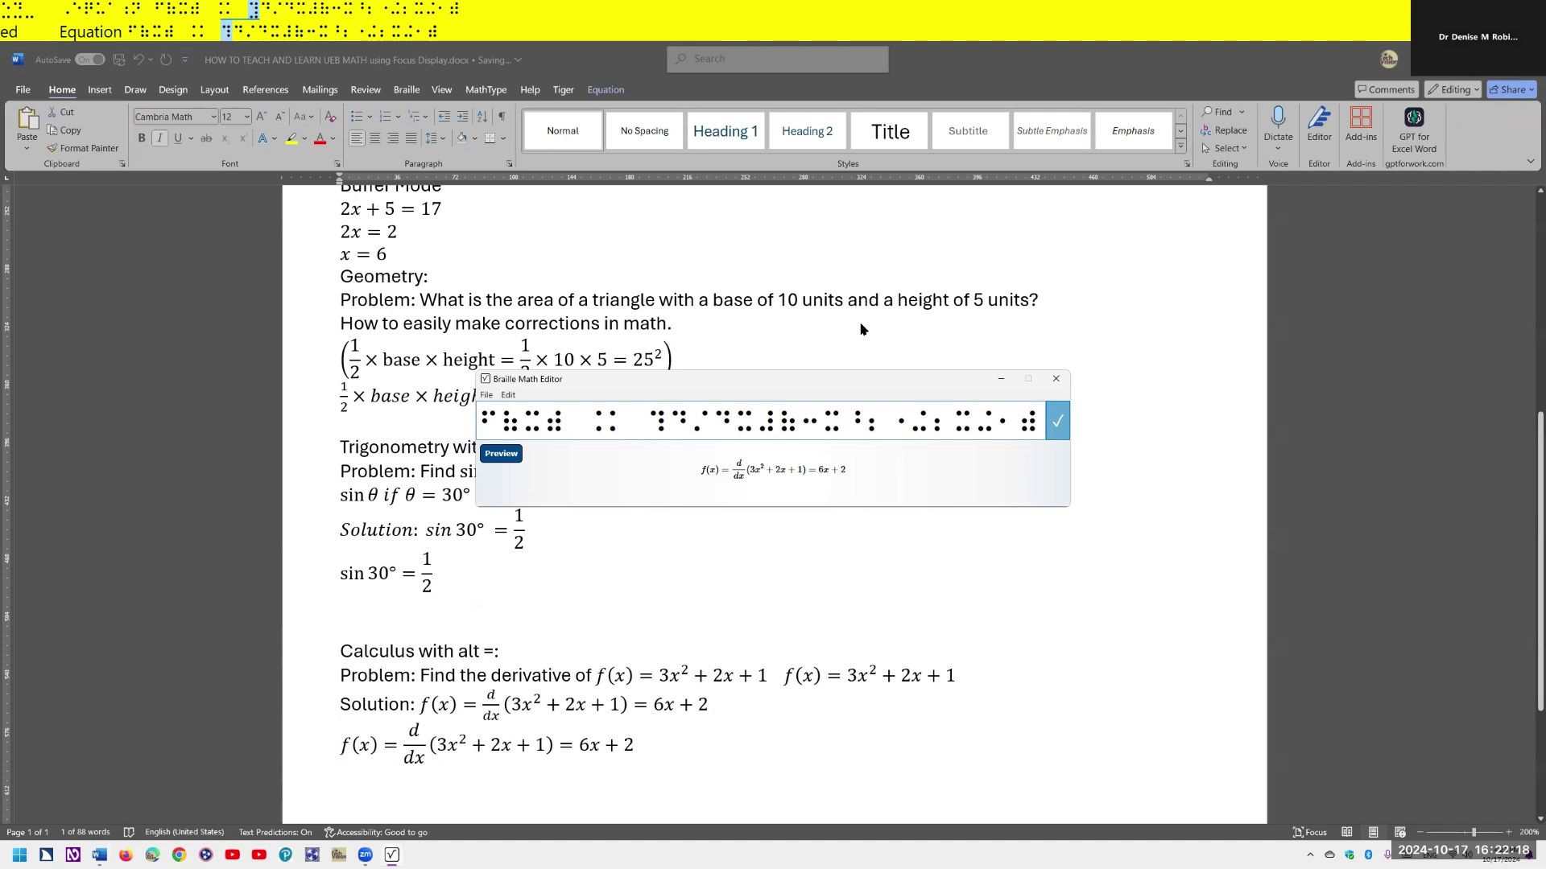
pyautogui.press('Right')
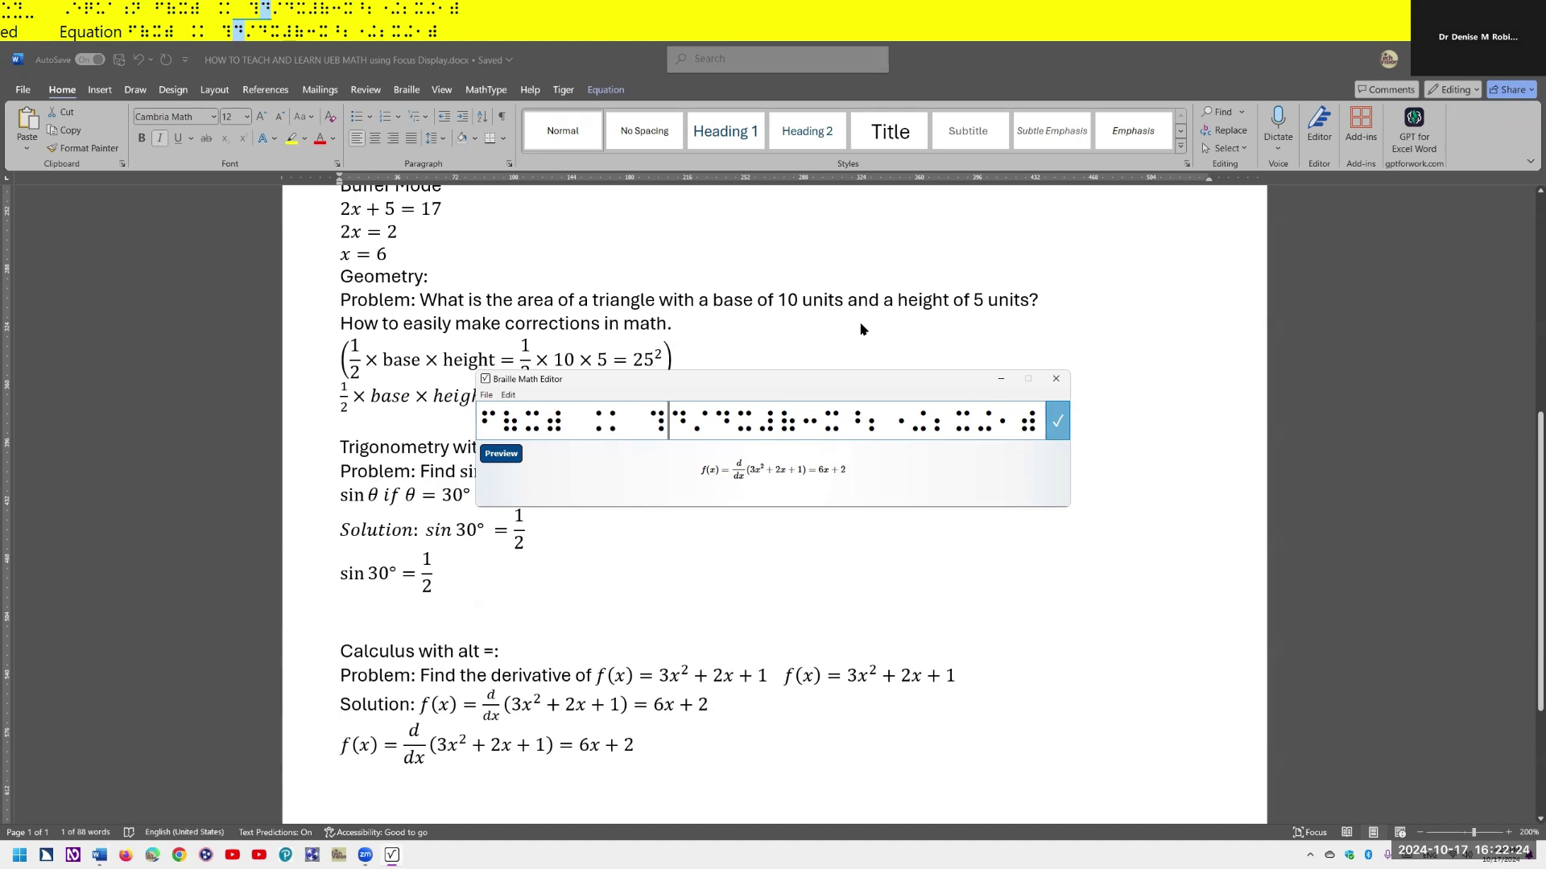
pyautogui.press('Left')
pyautogui.press('Right')
pyautogui.write('3')
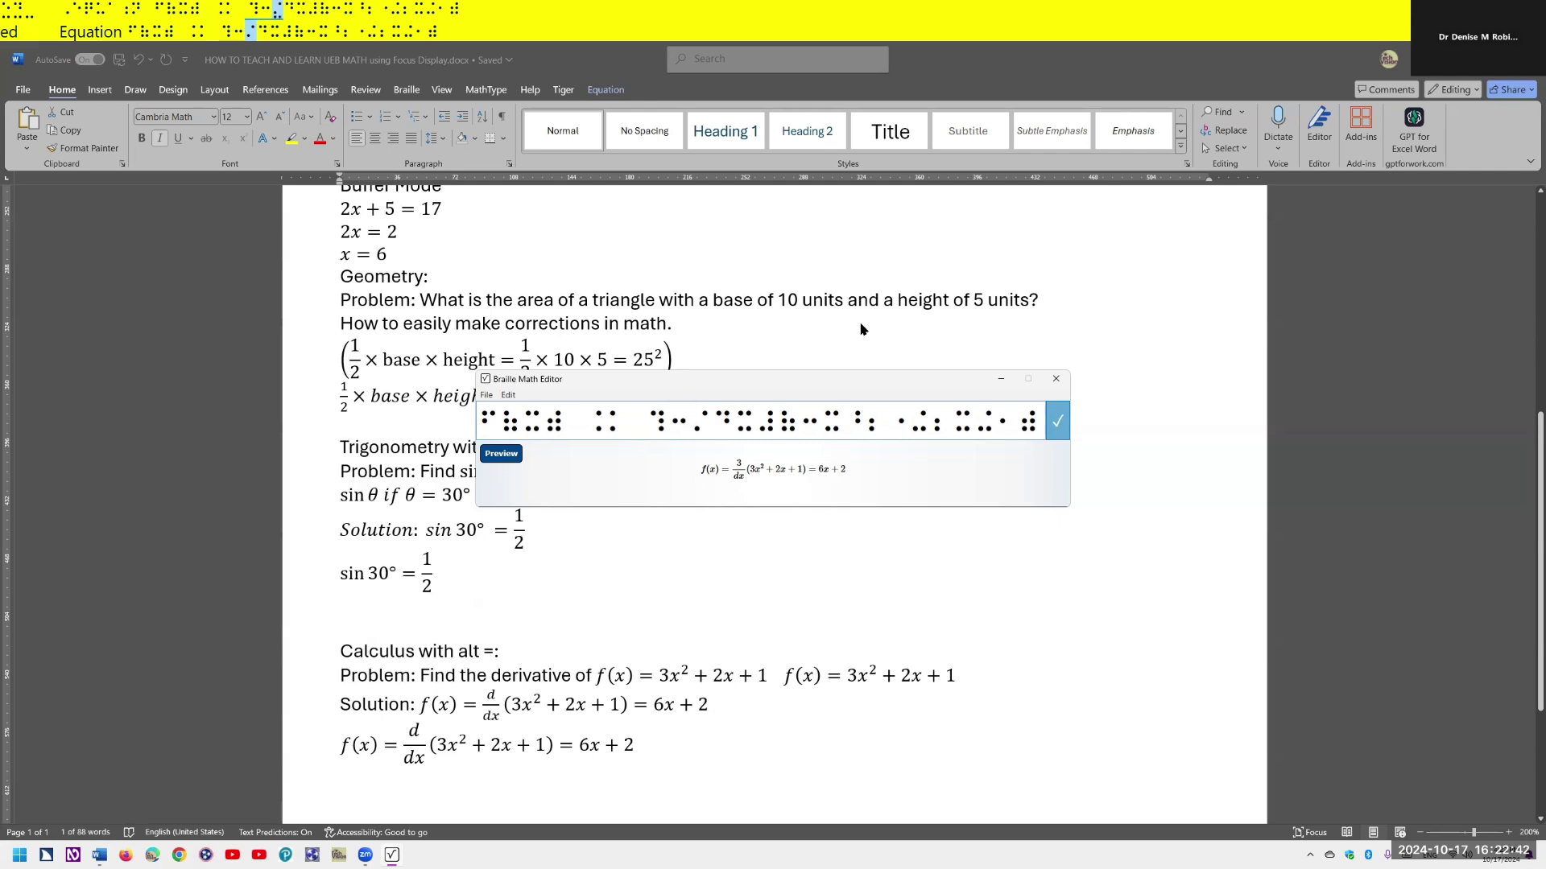
pyautogui.press('BackSpace')
pyautogui.press('Return')
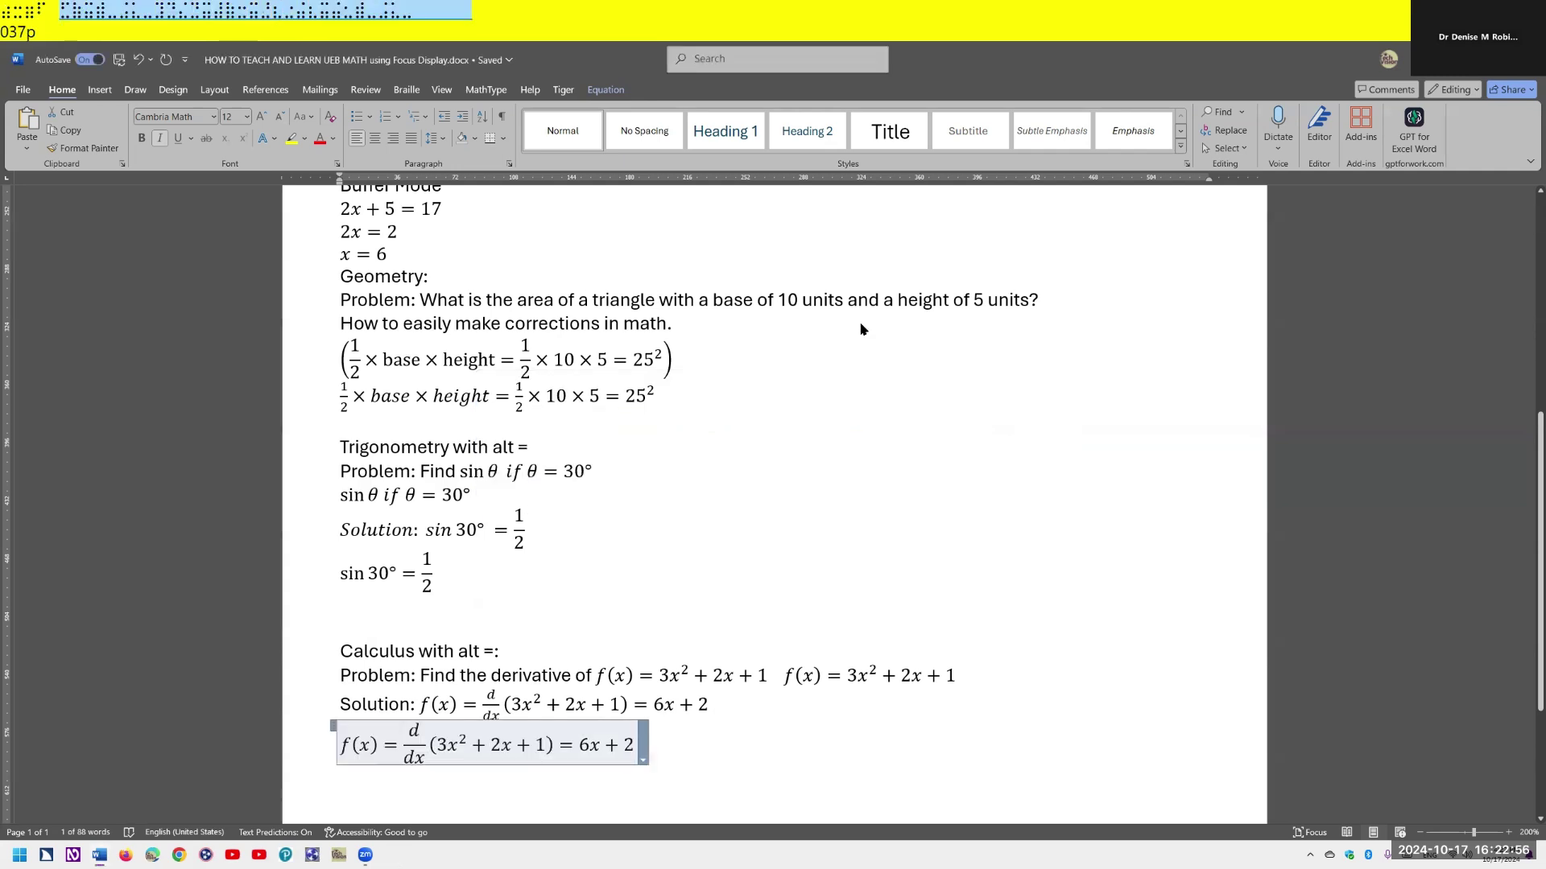
# - Jump to the top of the document, showing the title and Basic Arithmetic section
pyautogui.press('ctrl')
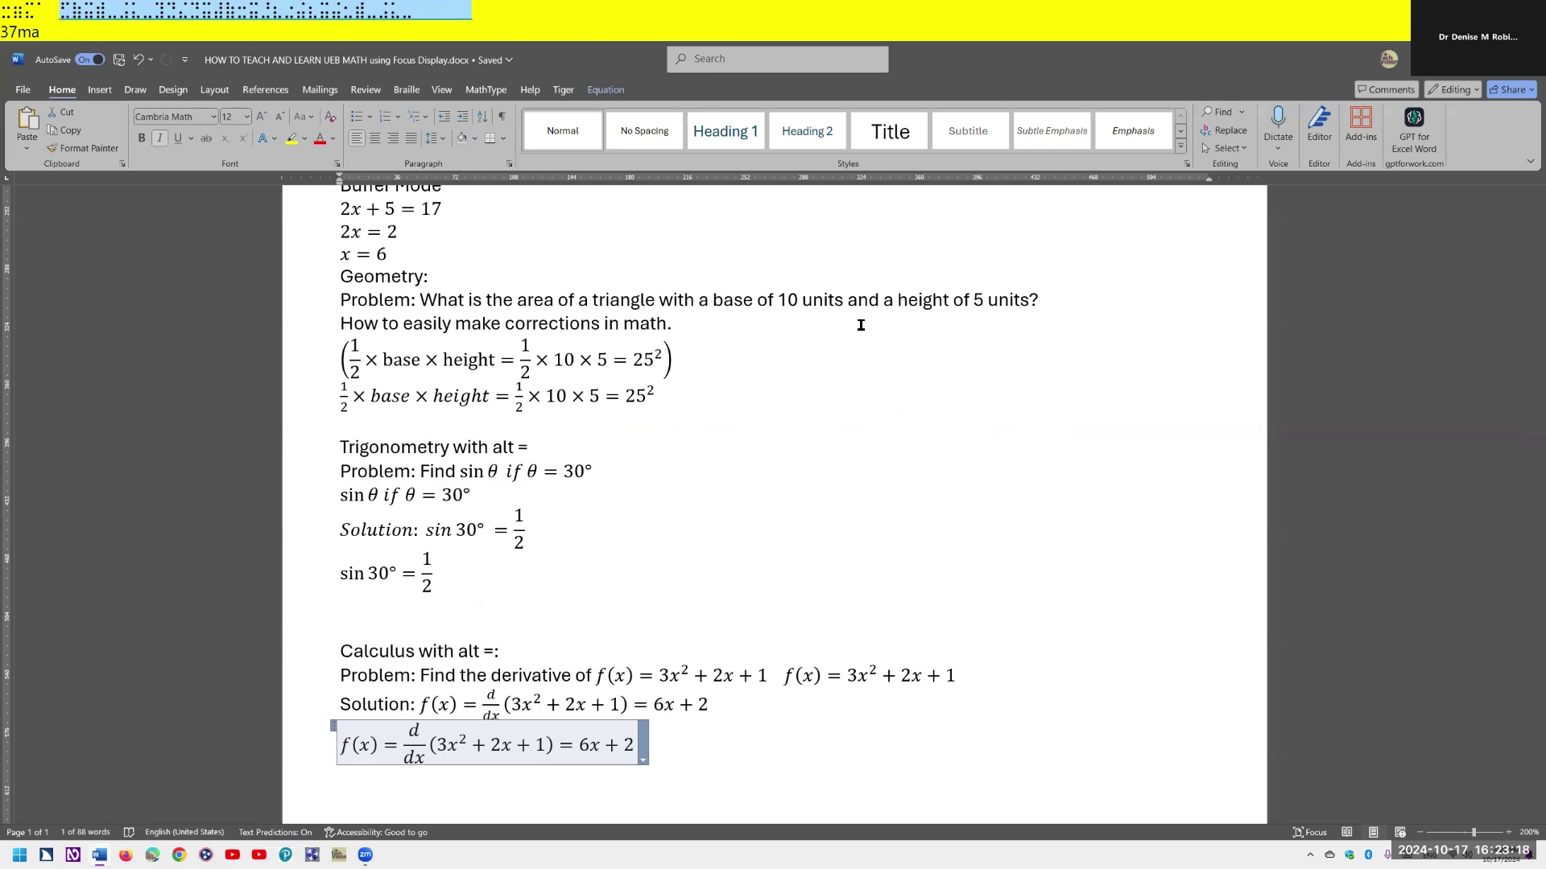
pyautogui.hotkey('ctrl', 'Home')
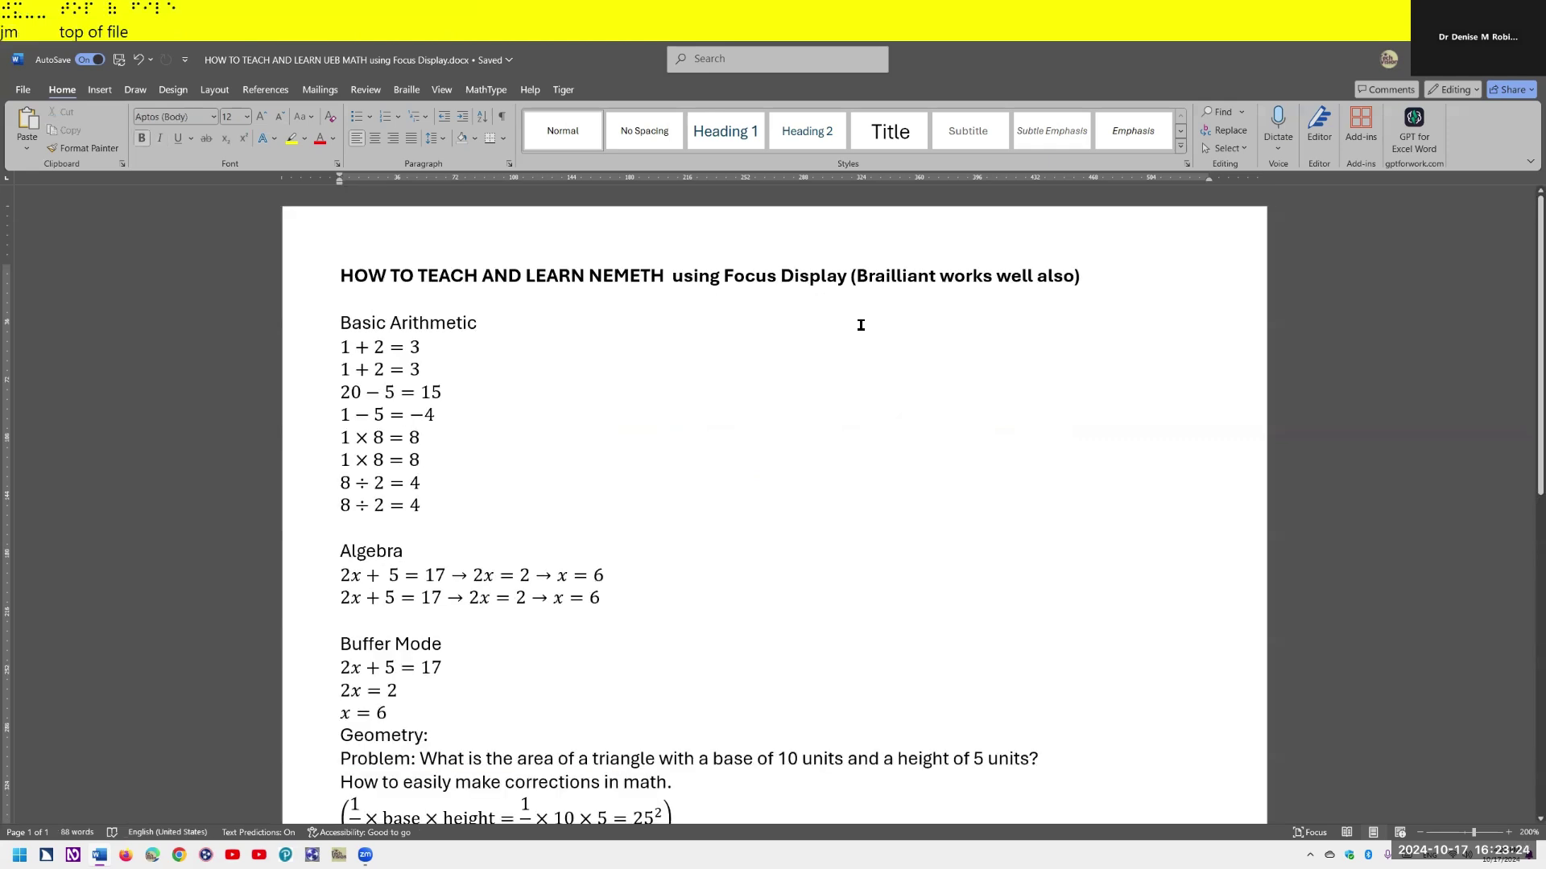
pyautogui.press('ctrl')
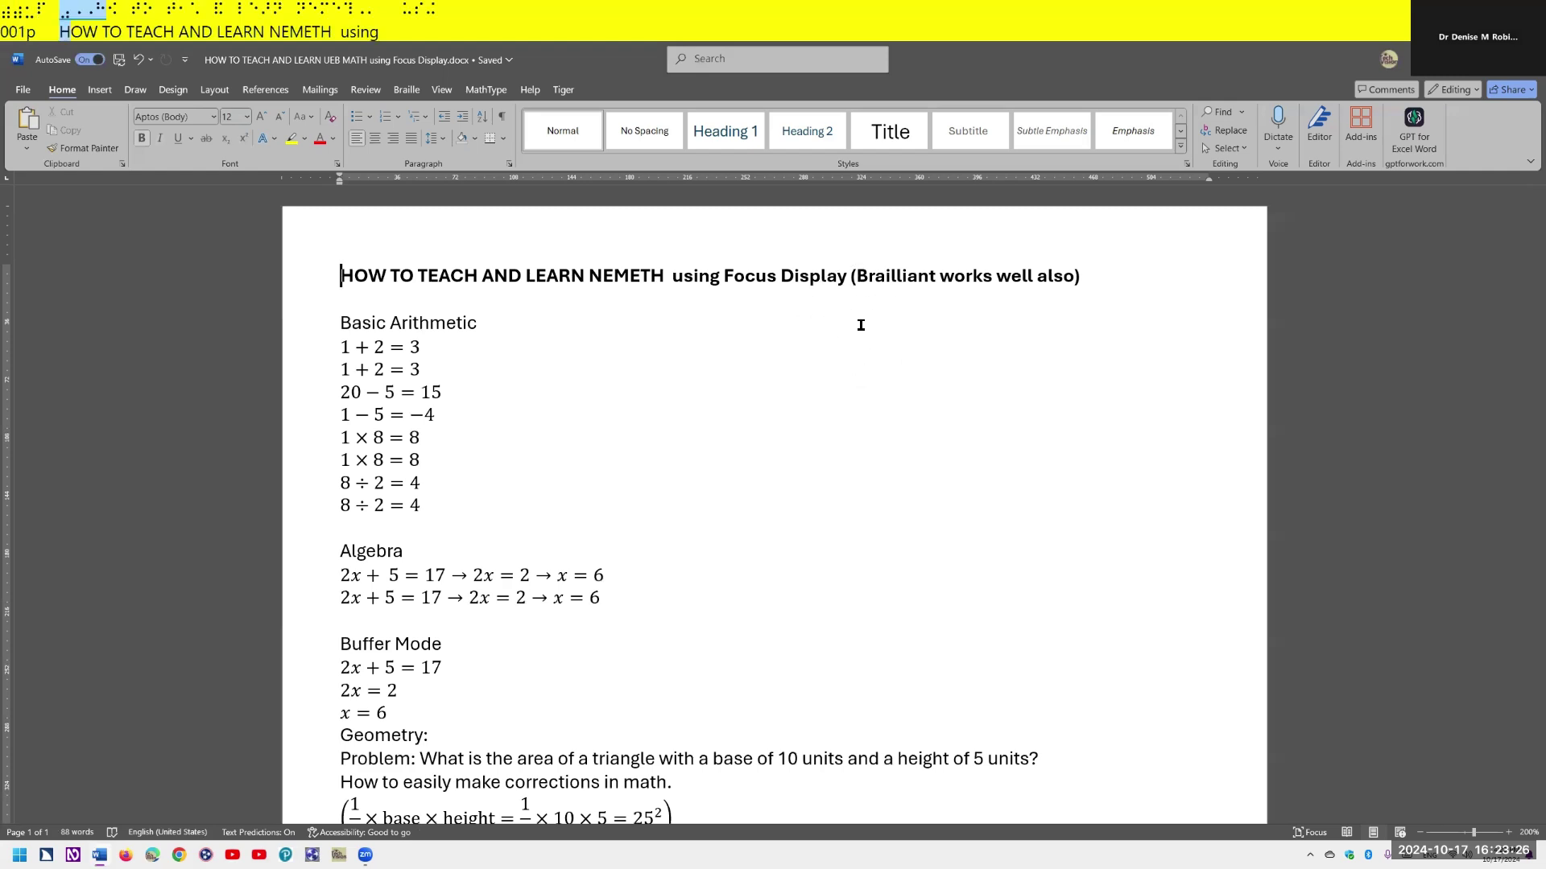